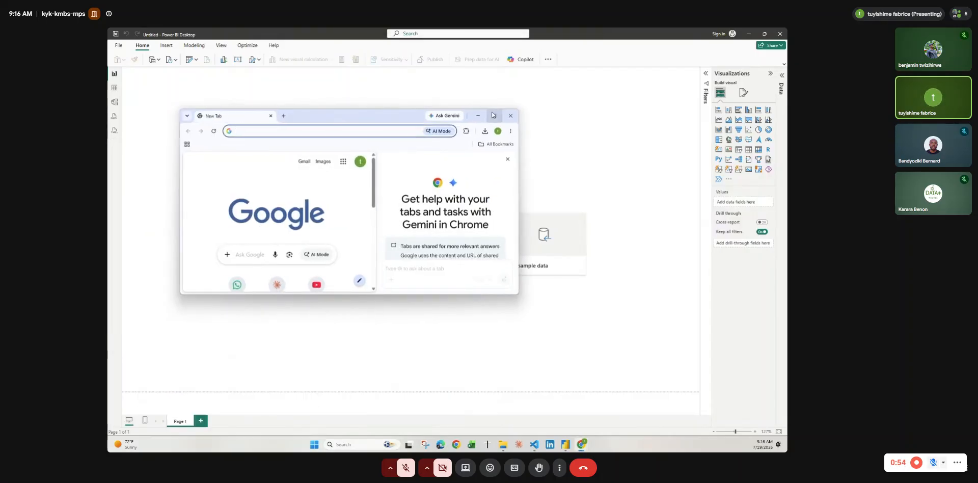
Maximize the Chrome window and open Google Sheets from the Google apps.
{"action": "left_click", "coordinate": [494, 116]}
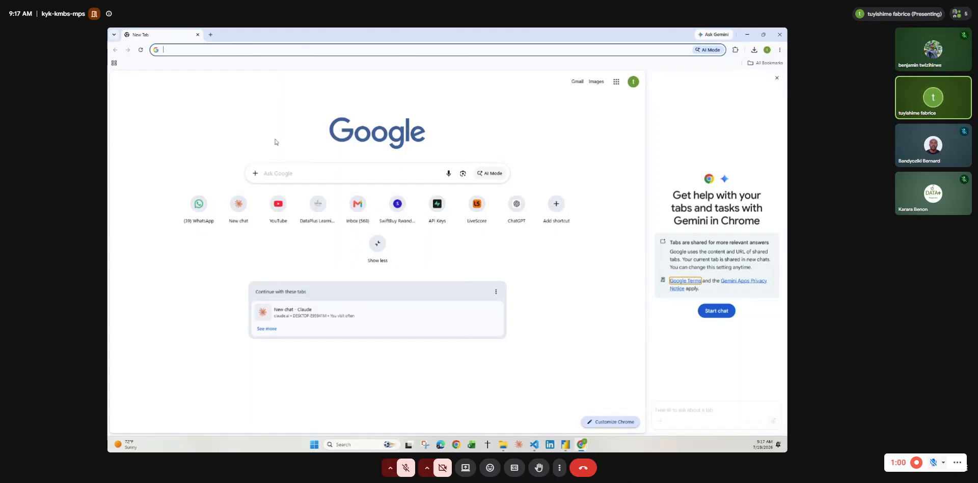
{"action": "left_click", "coordinate": [239, 49]}
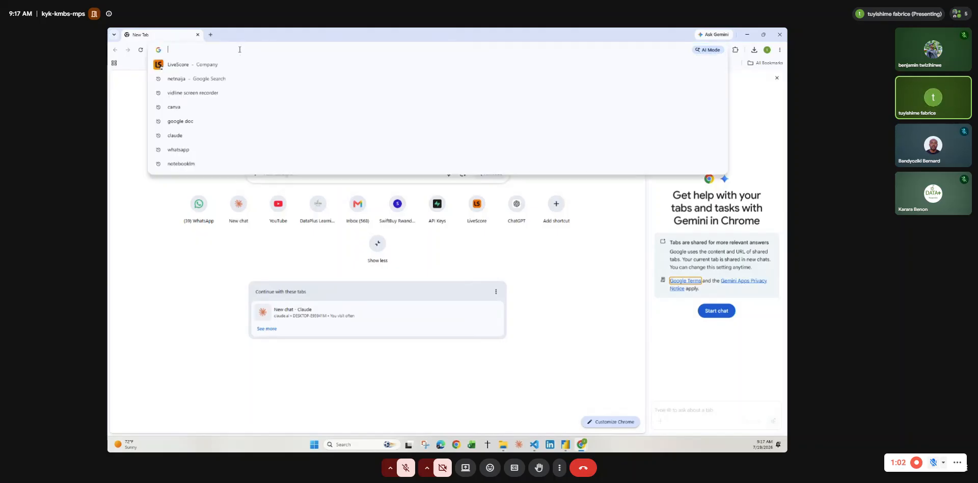
{"action": "left_click", "coordinate": [737, 131]}
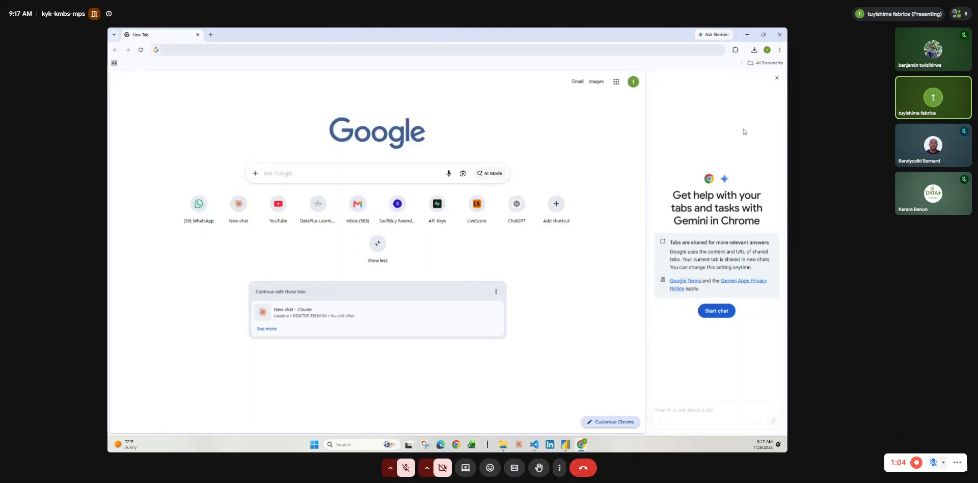
{"action": "left_click", "coordinate": [614, 83]}
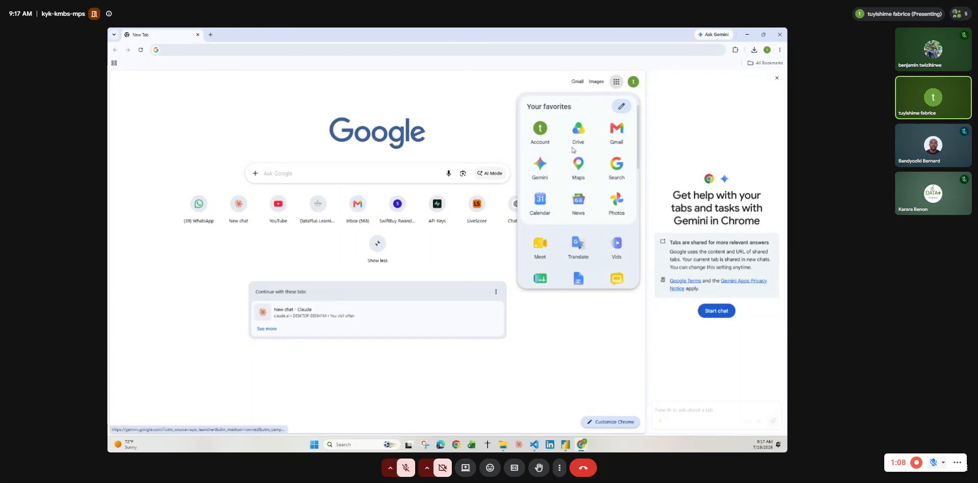
{"action": "left_click", "coordinate": [545, 281]}
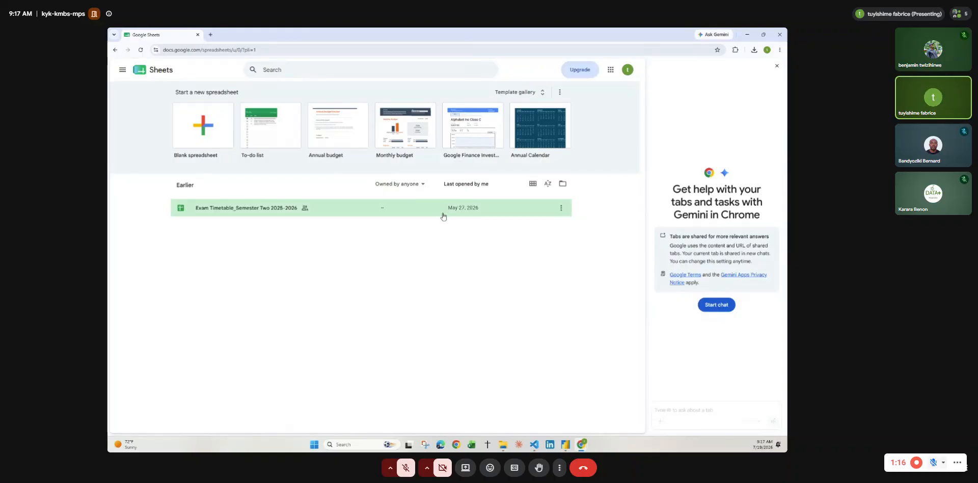
Upload Child_Sponsorship_Data_PRACTICE from the files (4) folder in Downloads and open it in Google Sheets.
{"action": "left_click", "coordinate": [563, 184]}
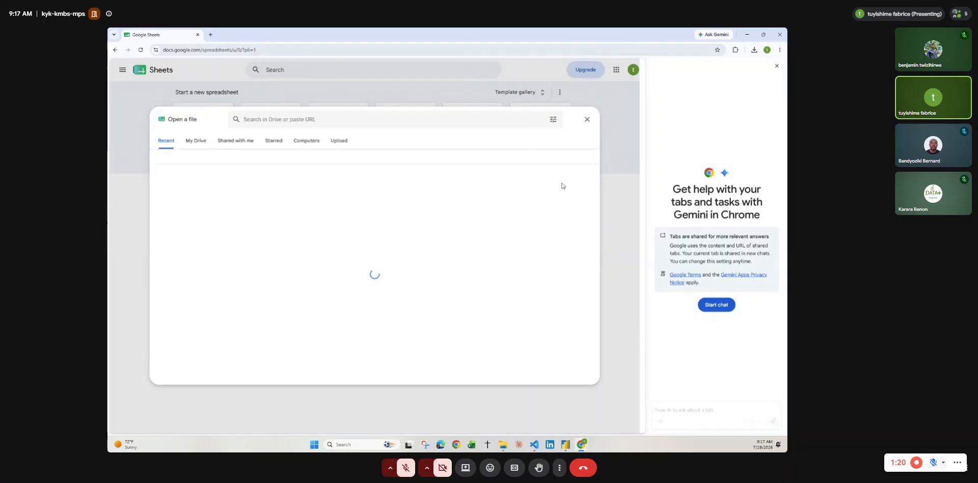
{"action": "left_click", "coordinate": [337, 142]}
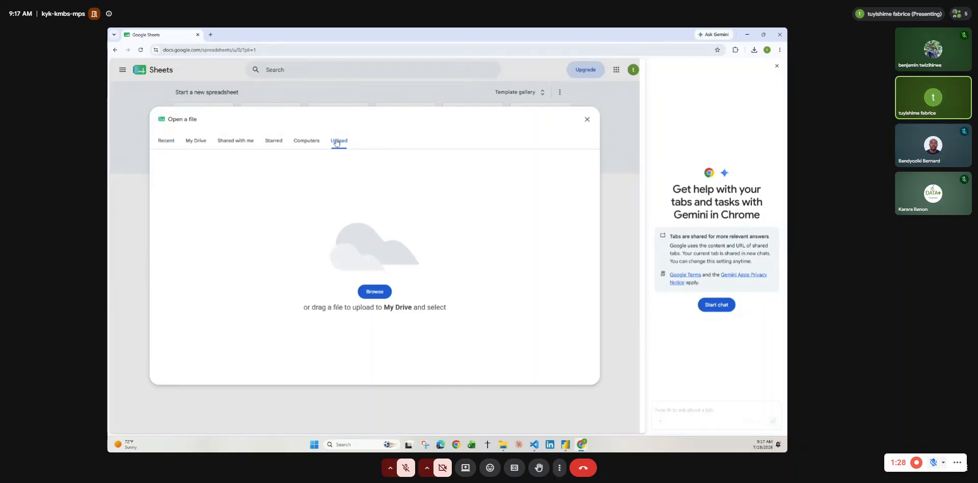
{"action": "left_click", "coordinate": [365, 294]}
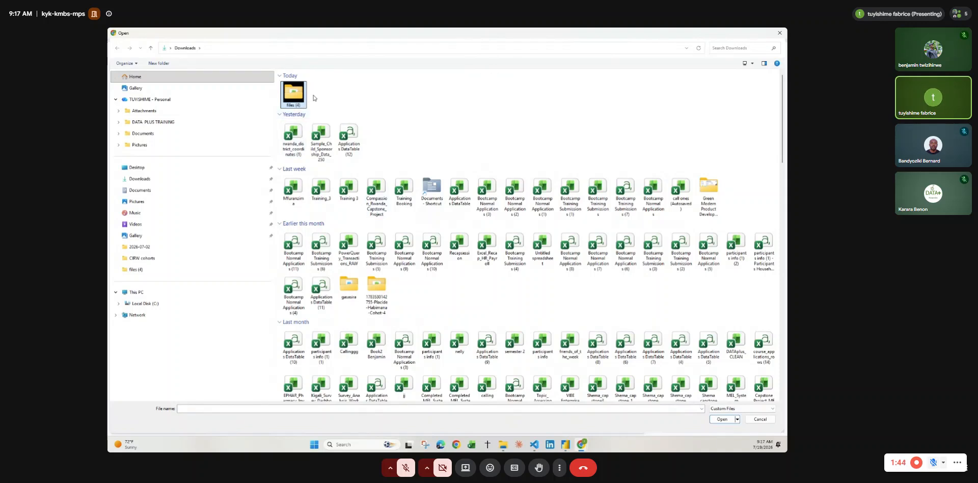
{"action": "double_click", "coordinate": [295, 97]}
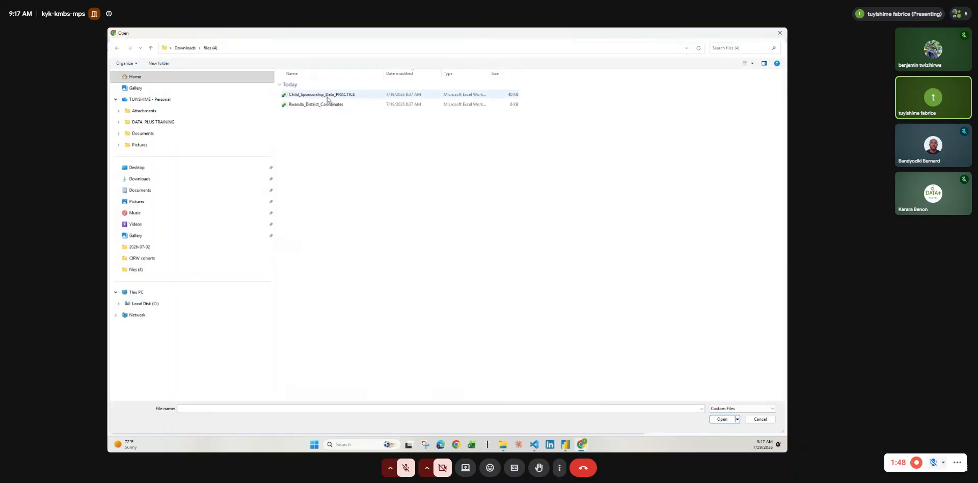
{"action": "left_click", "coordinate": [329, 95]}
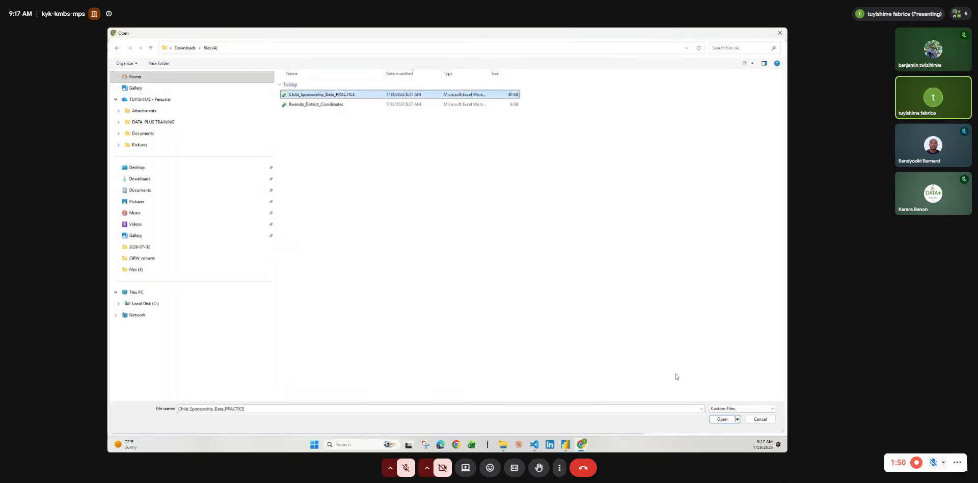
{"action": "left_click", "coordinate": [728, 421]}
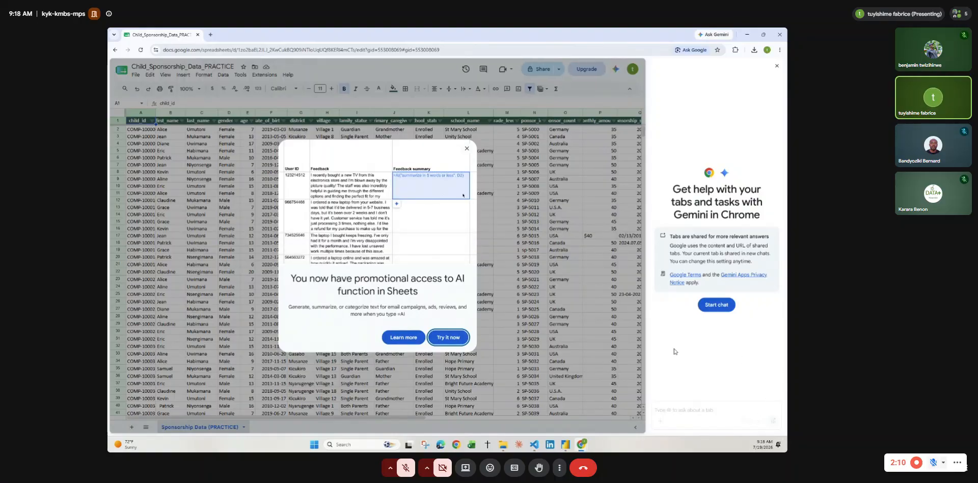
Dismiss the AI function promotion, look across the sponsorship data columns and close the Gemini side panel.
{"action": "left_click", "coordinate": [468, 149]}
{"action": "scroll", "coordinate": [326, 256], "scroll_direction": "right", "scroll_amount": 6}
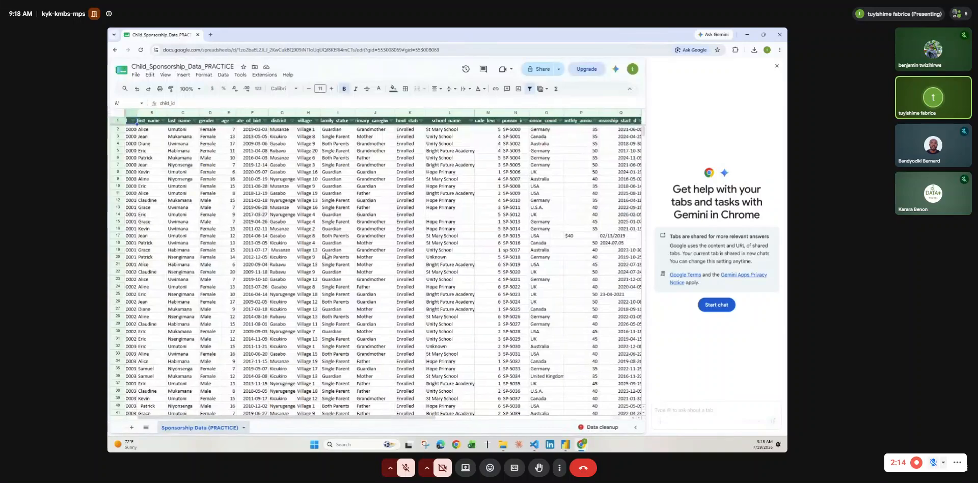
{"action": "scroll", "coordinate": [326, 256], "scroll_direction": "right", "scroll_amount": 6}
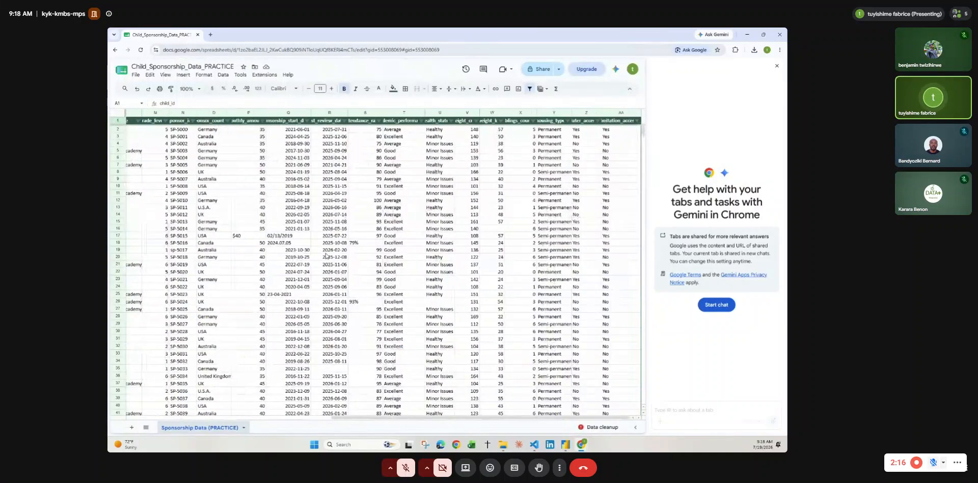
{"action": "left_click", "coordinate": [775, 67]}
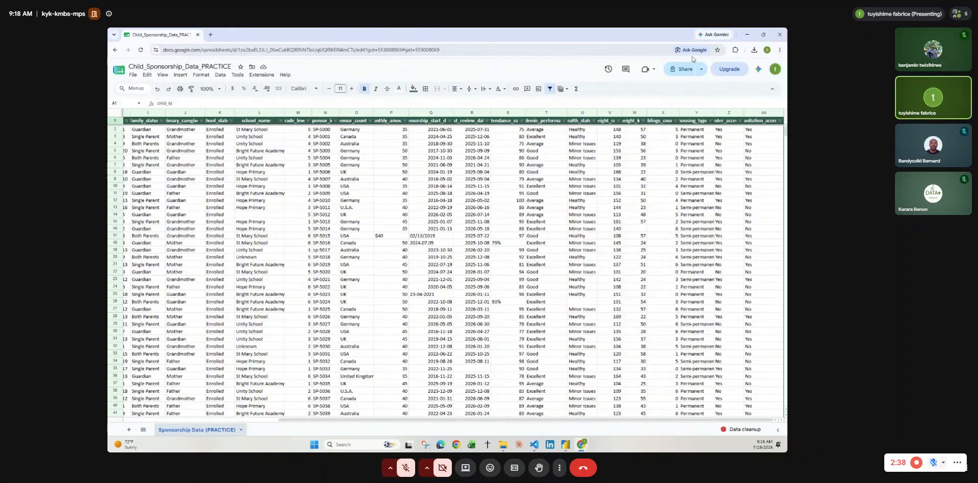
Publish the entire spreadsheet to the web as comma-separated values (.csv).
{"action": "left_click", "coordinate": [687, 72]}
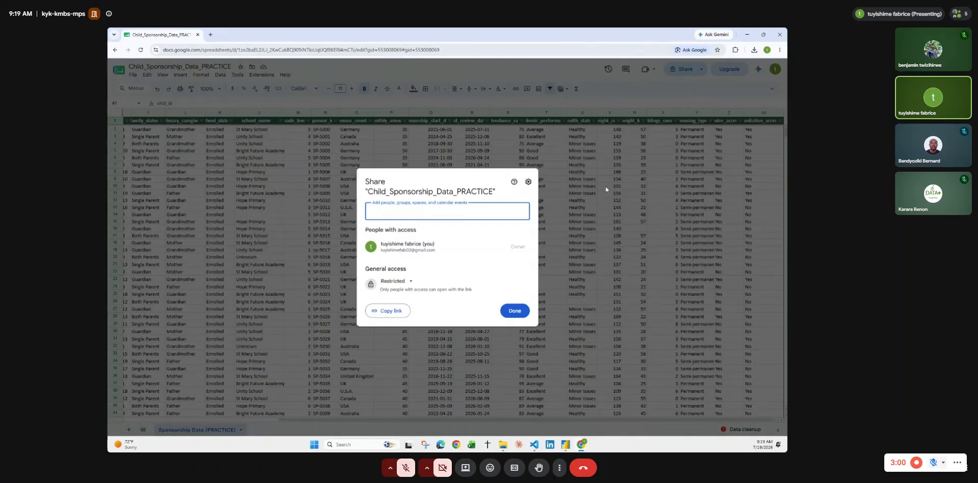
{"action": "key", "text": "Escape"}
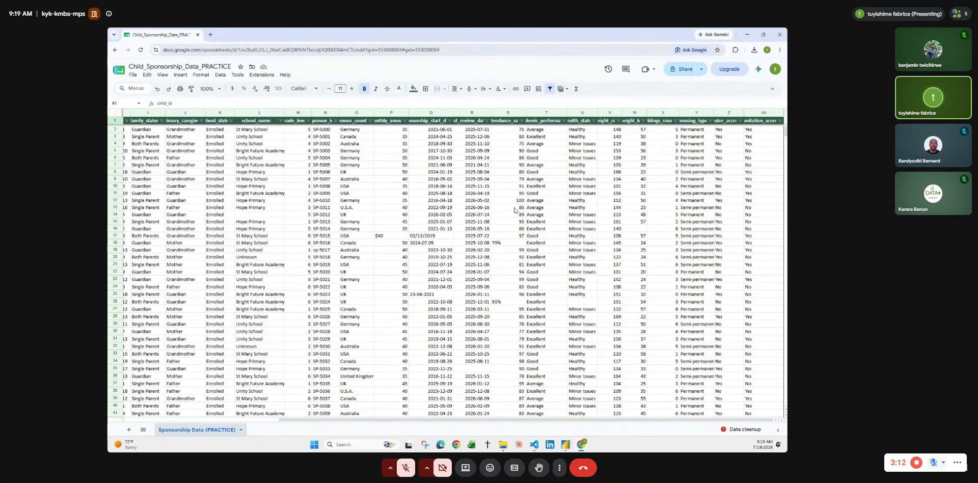
{"action": "left_click", "coordinate": [133, 75]}
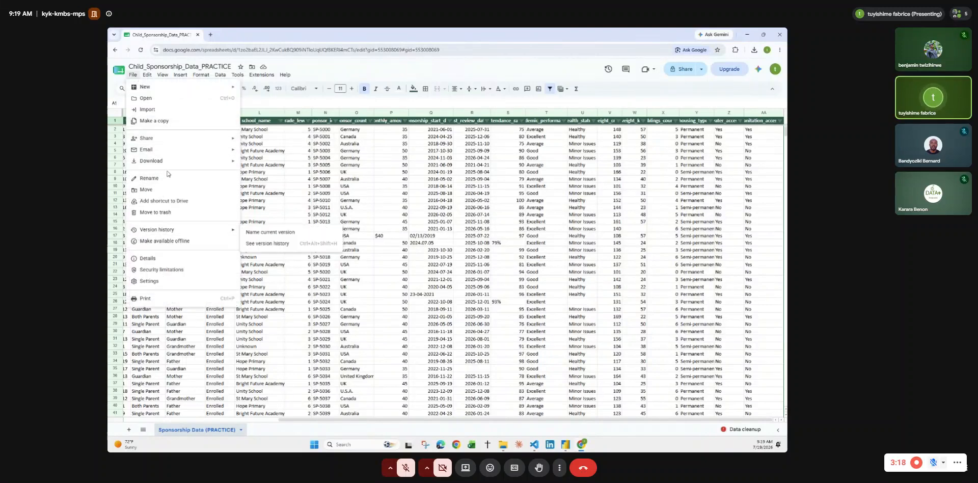
{"action": "mouse_move", "coordinate": [234, 138]}
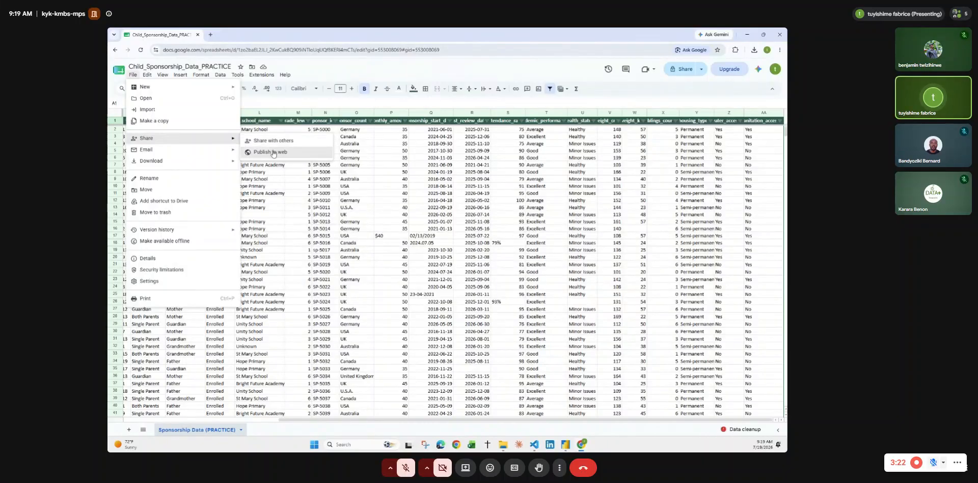
{"action": "left_click", "coordinate": [273, 153]}
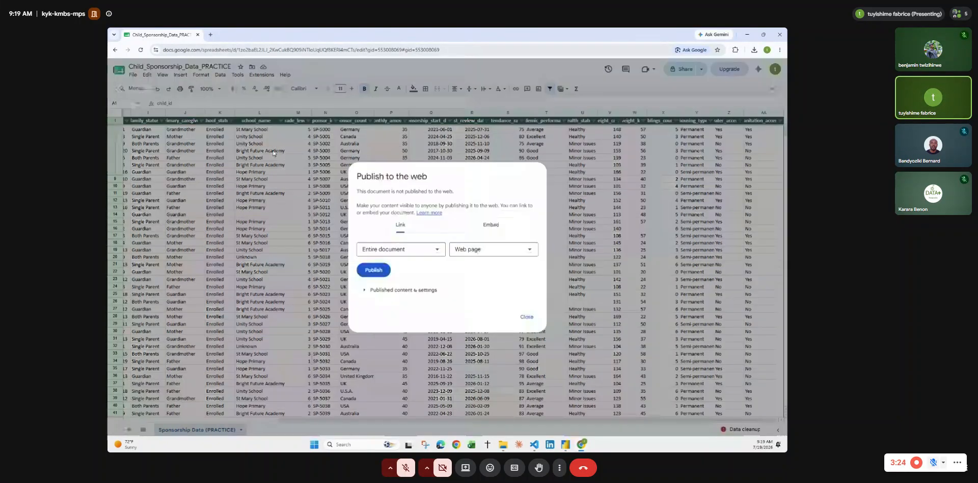
{"action": "left_click", "coordinate": [490, 251]}
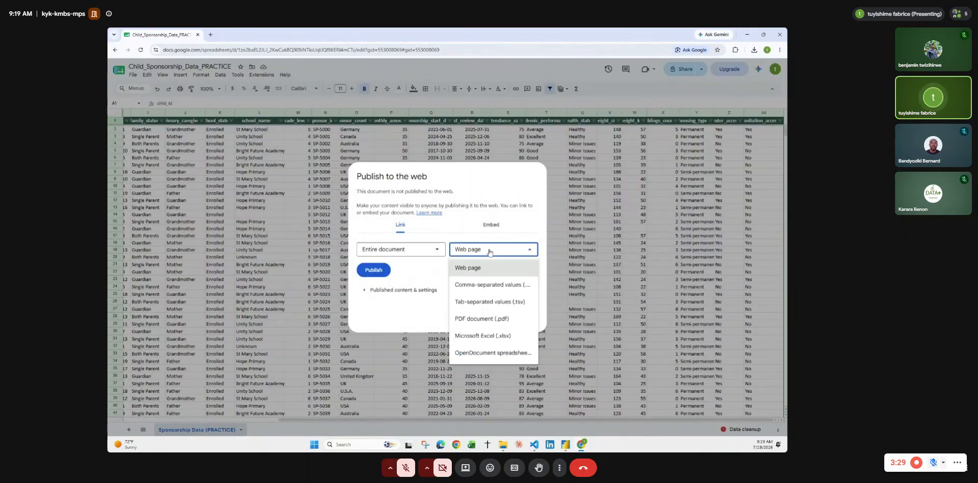
{"action": "left_click", "coordinate": [500, 284]}
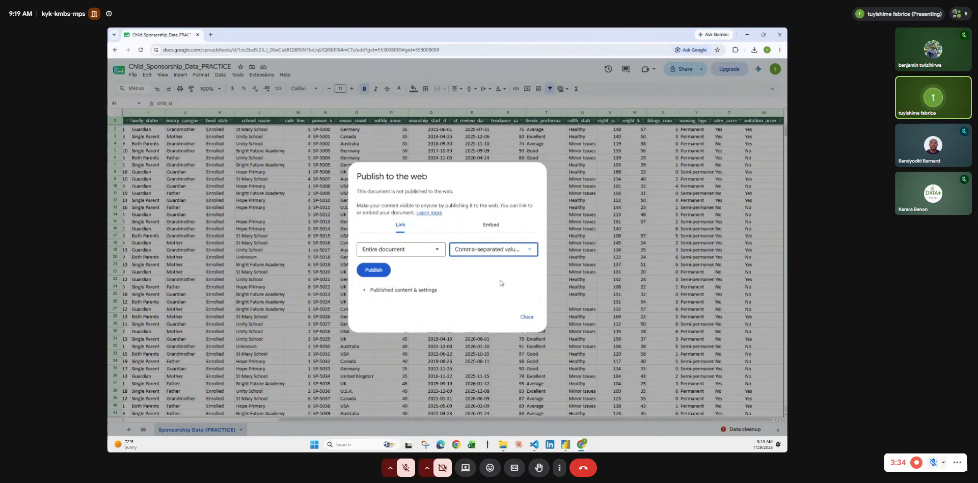
{"action": "left_click", "coordinate": [381, 274]}
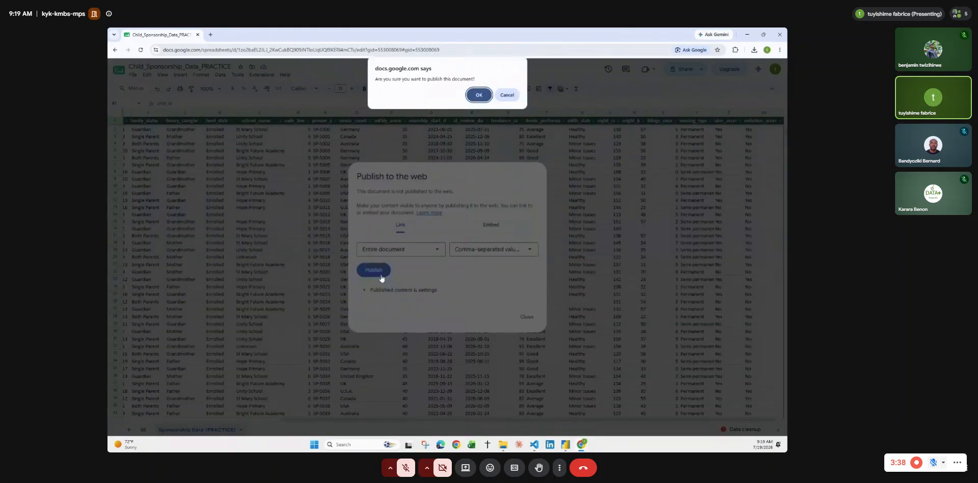
{"action": "left_click", "coordinate": [475, 98]}
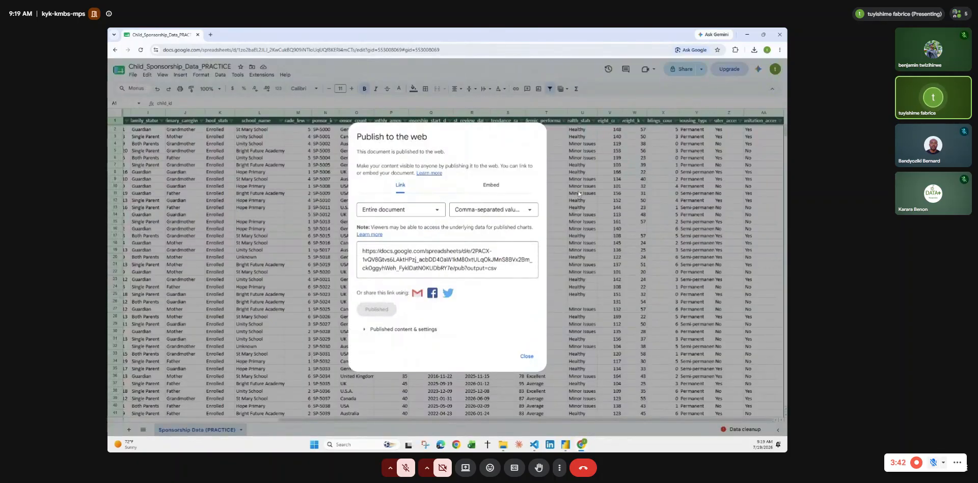
Copy the published CSV link and switch back to Power BI Desktop.
{"action": "left_click", "coordinate": [441, 263]}
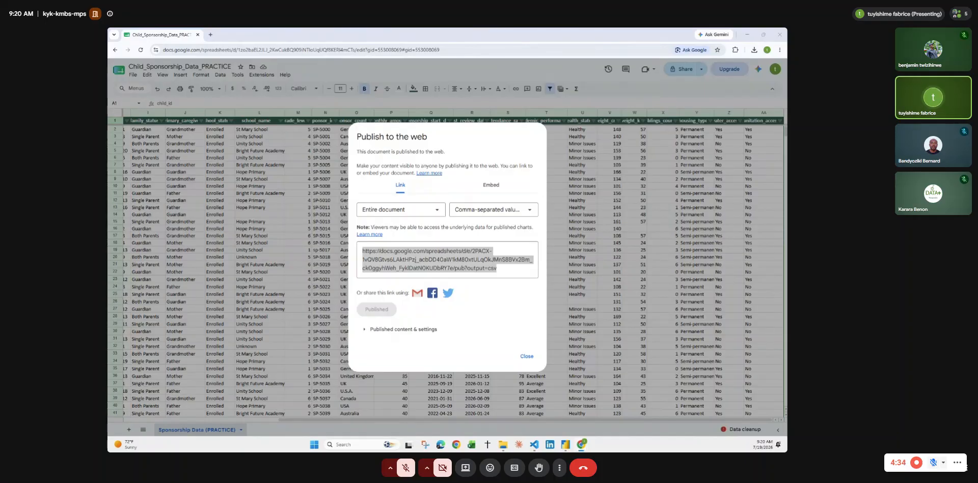
{"action": "left_click", "coordinate": [447, 260]}
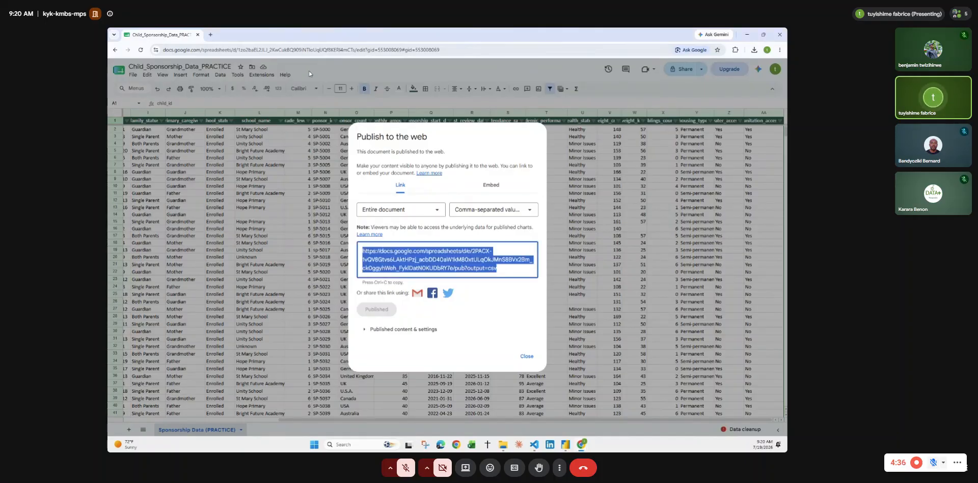
{"action": "left_click", "coordinate": [775, 37]}
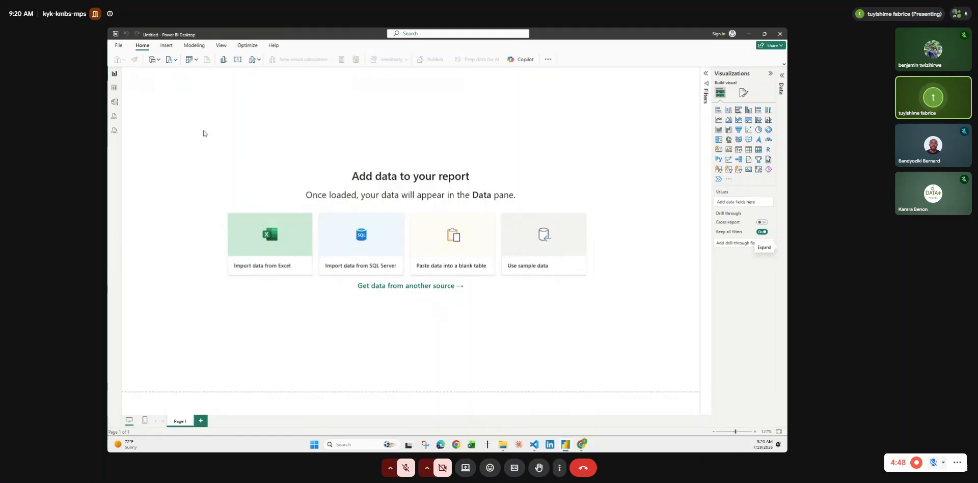
{"action": "left_click", "coordinate": [158, 61]}
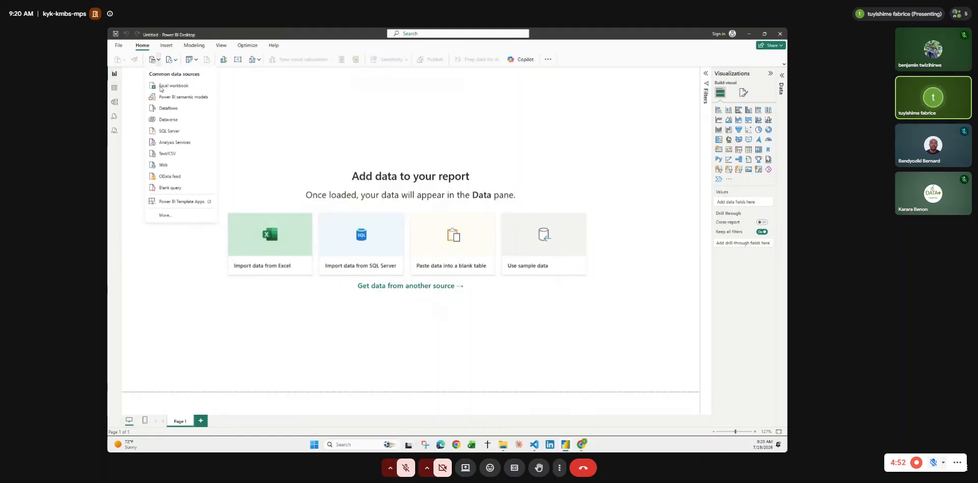
{"action": "left_click", "coordinate": [151, 60]}
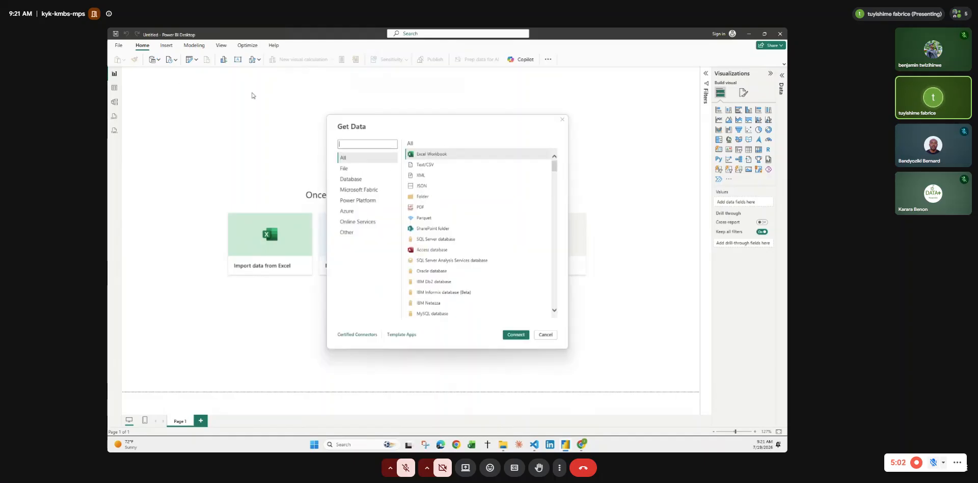
{"action": "scroll", "coordinate": [438, 223], "scroll_direction": "down", "scroll_amount": 2}
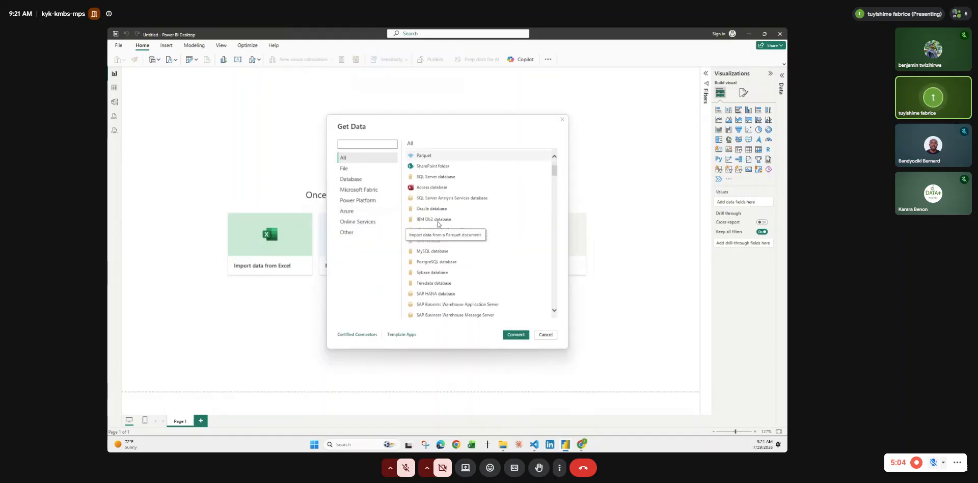
{"action": "scroll", "coordinate": [438, 223], "scroll_direction": "up", "scroll_amount": 2}
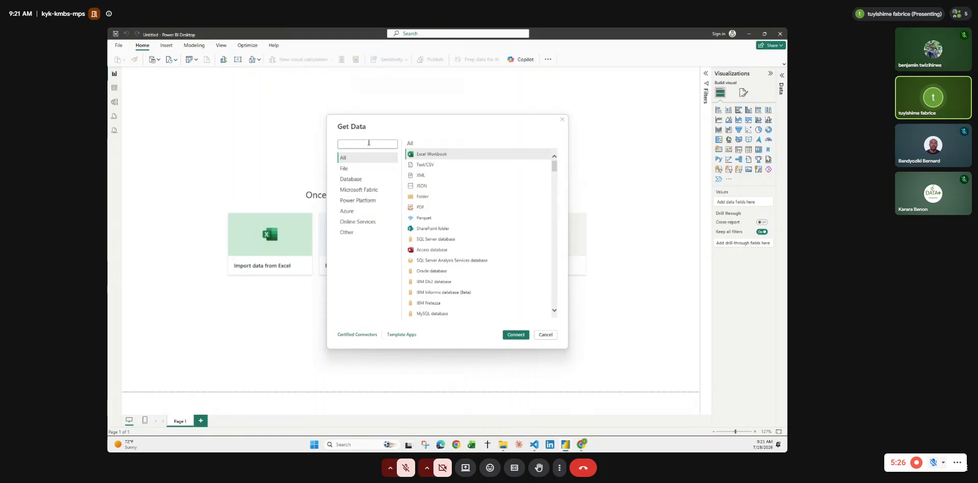
{"action": "type", "text": "google sheets"}
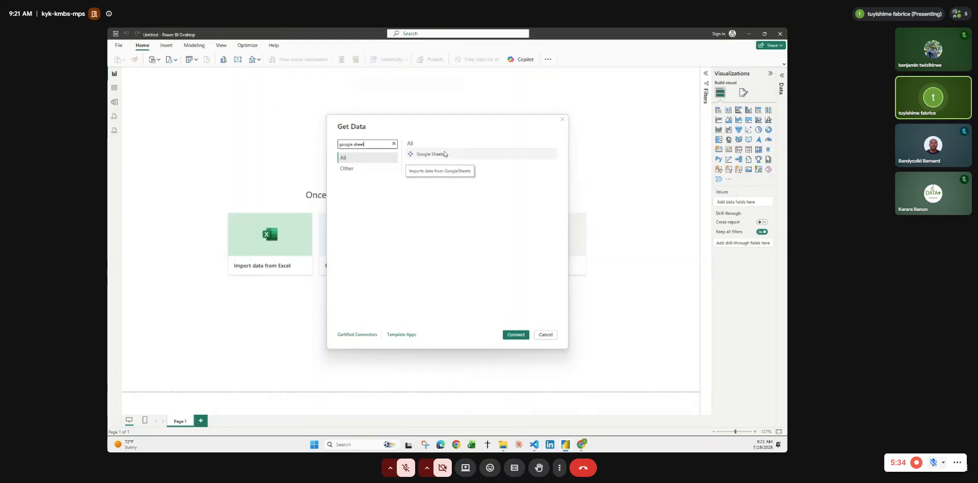
{"action": "double_click", "coordinate": [443, 153]}
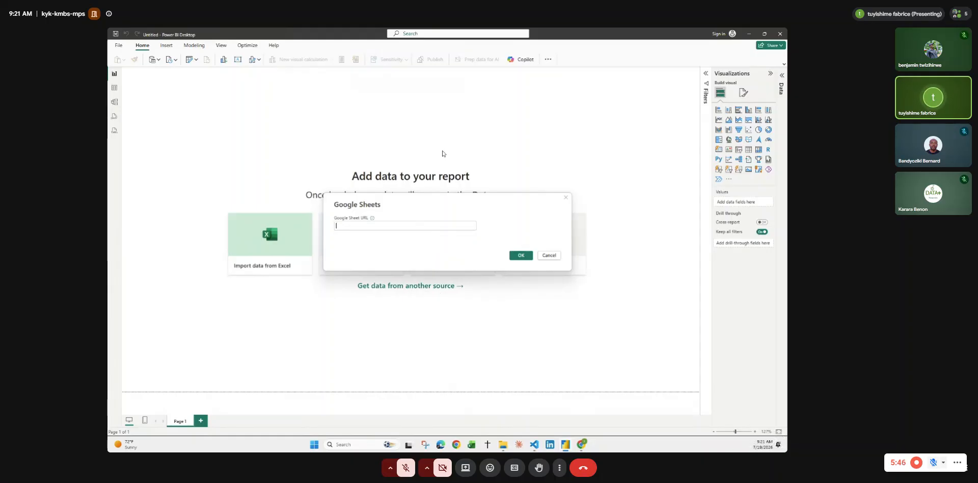
{"action": "left_click", "coordinate": [551, 255]}
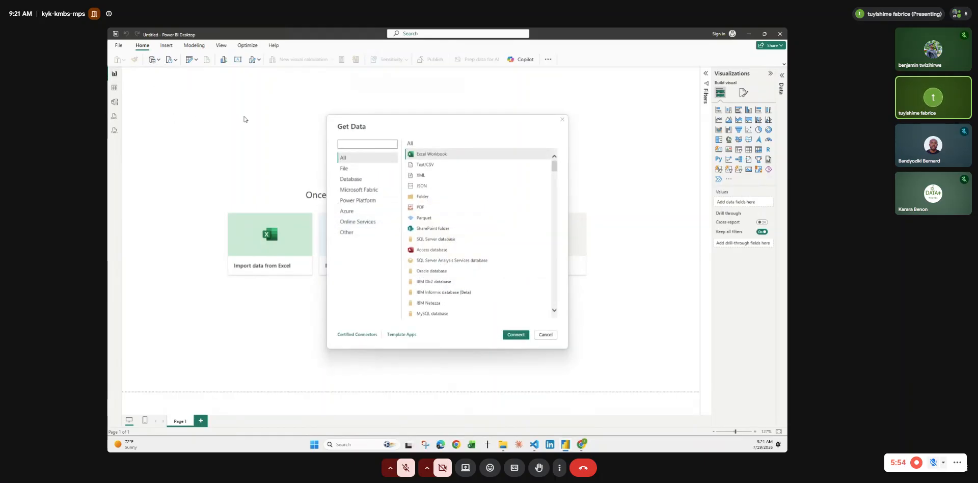
Find the Web connector by searching for web and connect it to the copied Google Sheets CSV link.
{"action": "left_click", "coordinate": [344, 144]}
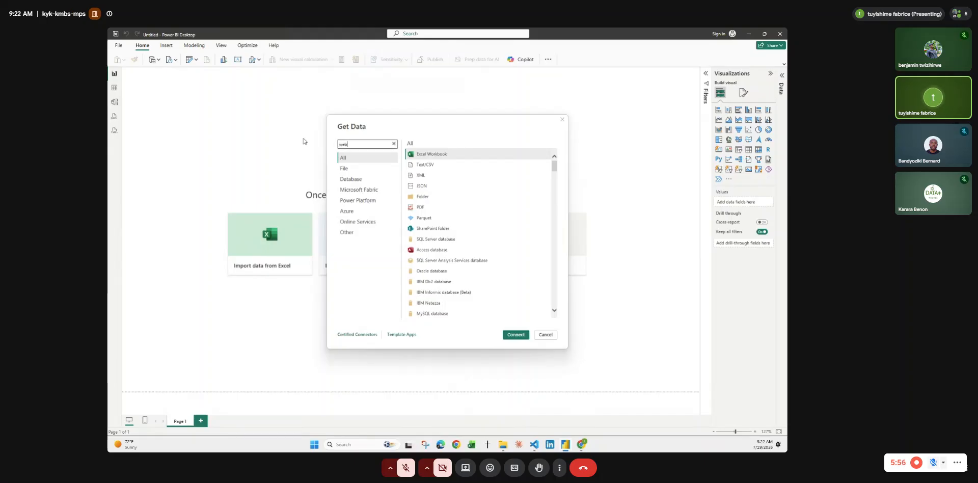
{"action": "type", "text": "web"}
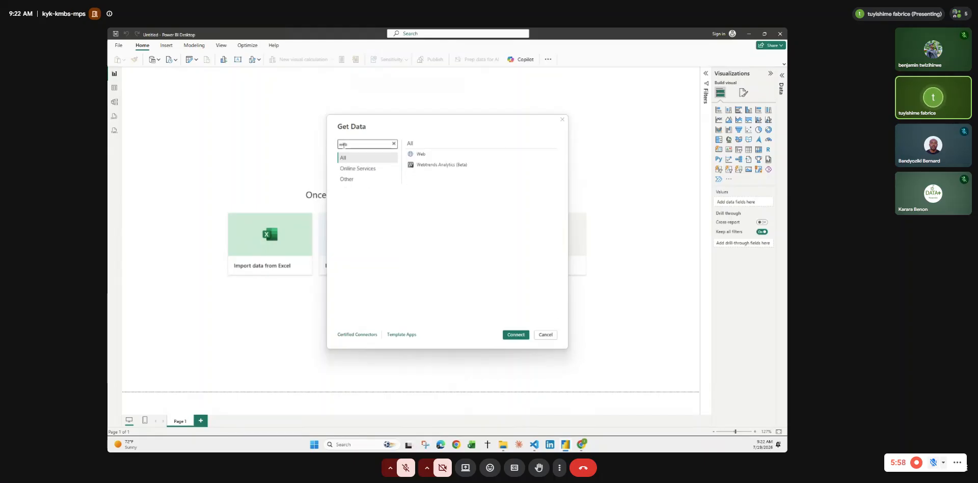
{"action": "double_click", "coordinate": [422, 155]}
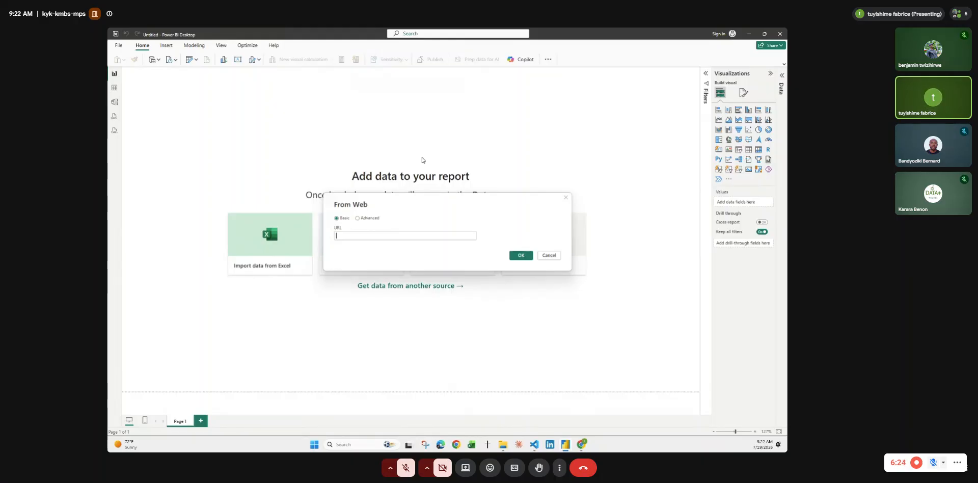
{"action": "key", "text": "ctrl+v"}
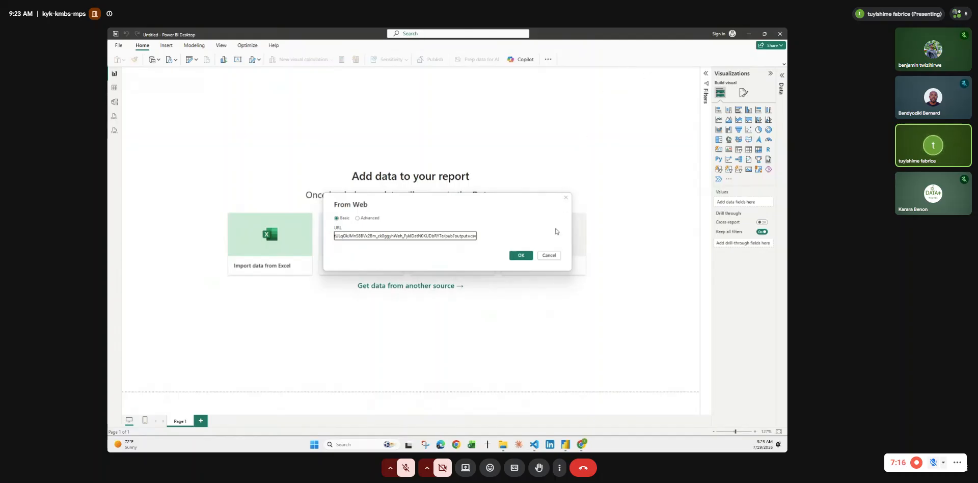
{"action": "left_click", "coordinate": [523, 258]}
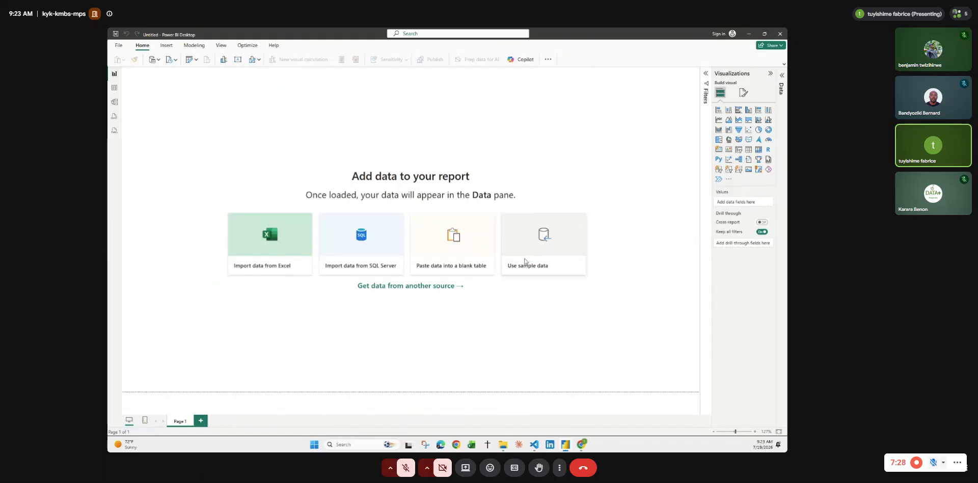
{"action": "left_click", "coordinate": [524, 259]}
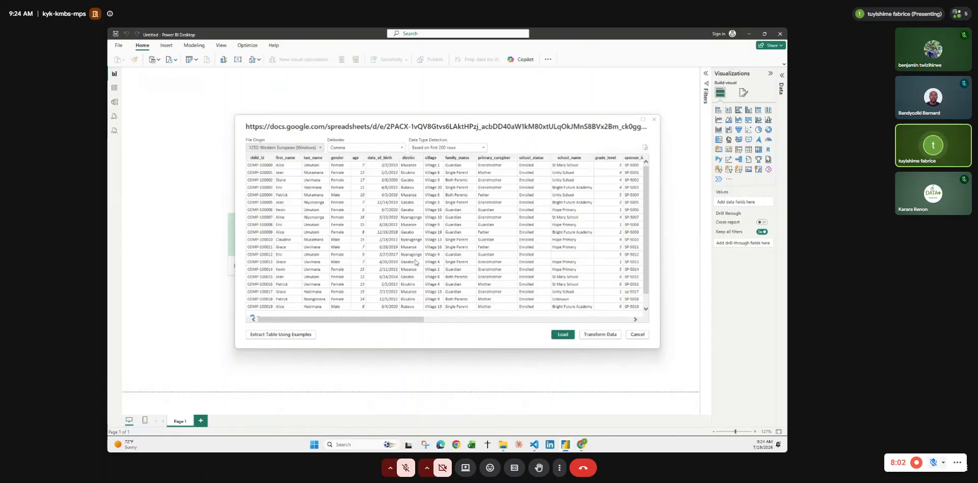
Look across all the columns in the web data preview and close the preview without loading the data.
{"action": "scroll", "coordinate": [390, 258], "scroll_direction": "right", "scroll_amount": 10}
{"action": "scroll", "coordinate": [390, 258], "scroll_direction": "right", "scroll_amount": 1}
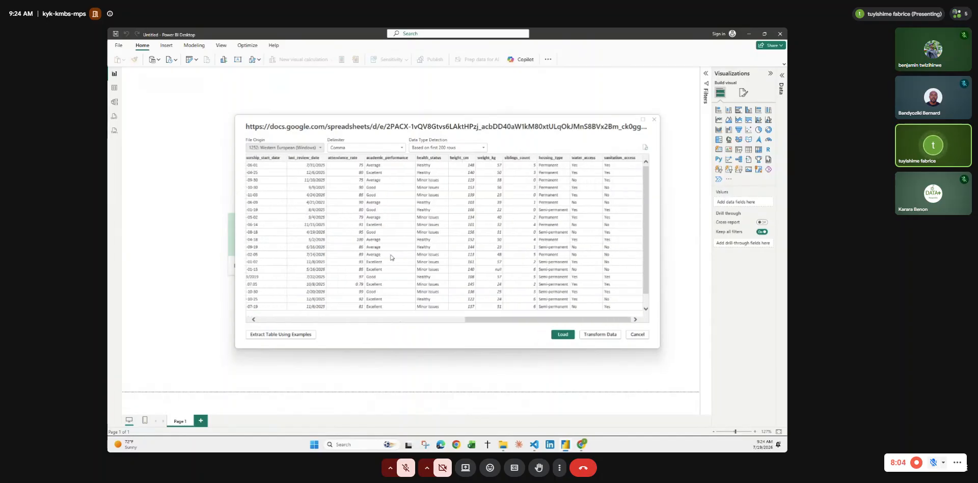
{"action": "scroll", "coordinate": [591, 235], "scroll_direction": "left", "scroll_amount": 10}
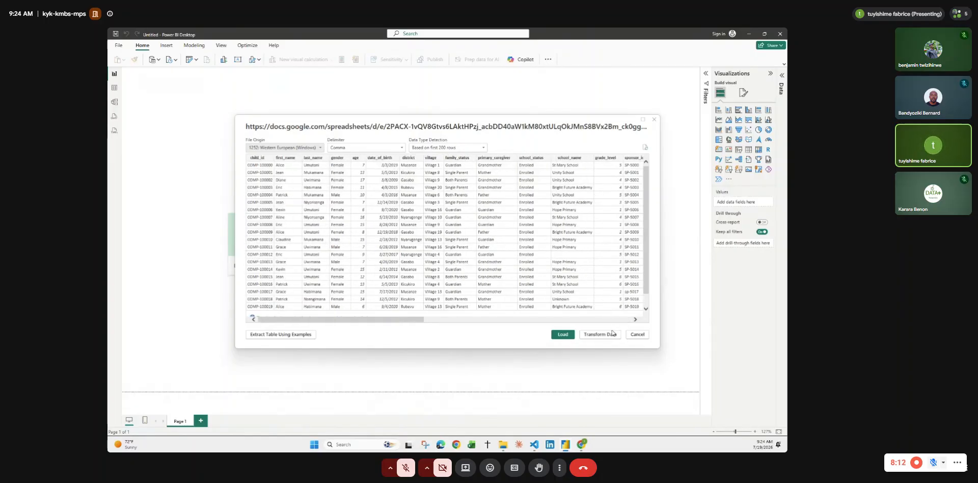
{"action": "left_click", "coordinate": [564, 334]}
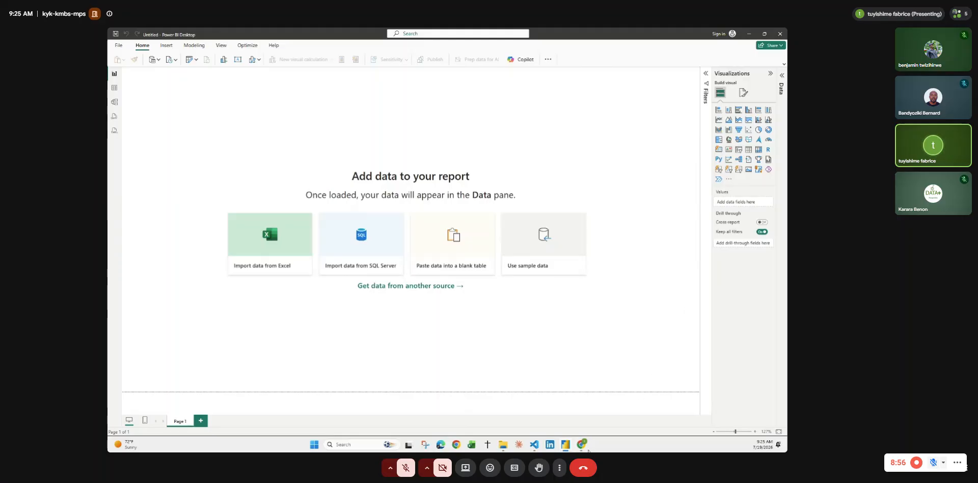
Switch to the Child_Sponsorship_Data_PRACTICE spreadsheet in Chrome and close the open Publish to the web dialog.
{"action": "mouse_move", "coordinate": [582, 444]}
{"action": "mouse_move", "coordinate": [560, 414]}
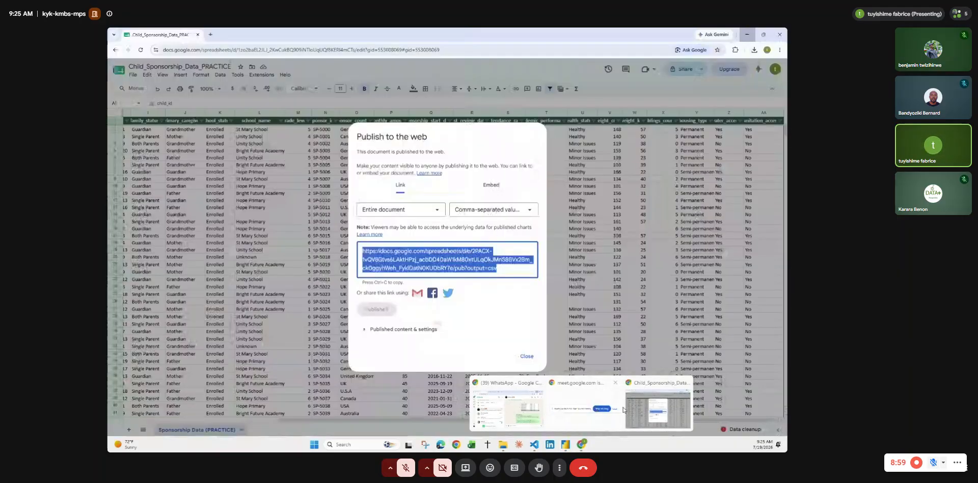
{"action": "left_click", "coordinate": [657, 408]}
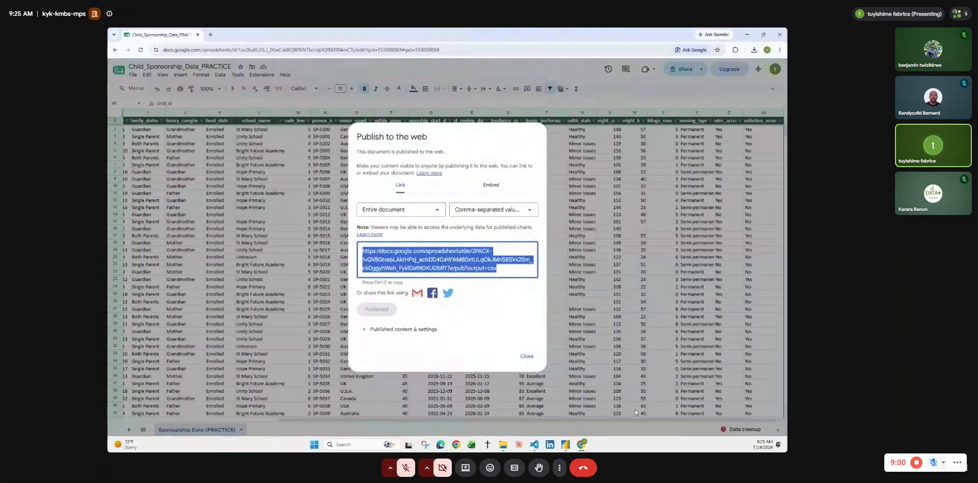
{"action": "left_click", "coordinate": [527, 356]}
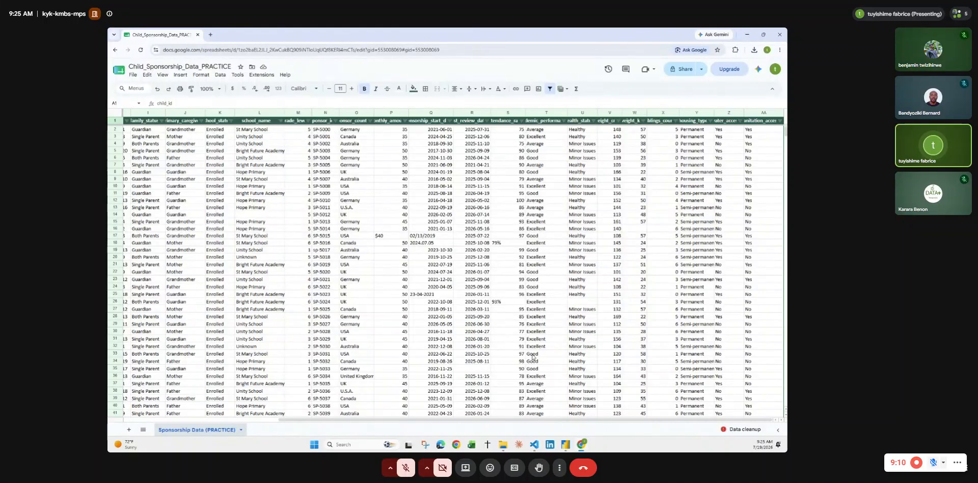
Copy the spreadsheet's publish-to-web link for the entire document as comma-separated values and return to Power BI Desktop.
{"action": "left_click", "coordinate": [133, 75]}
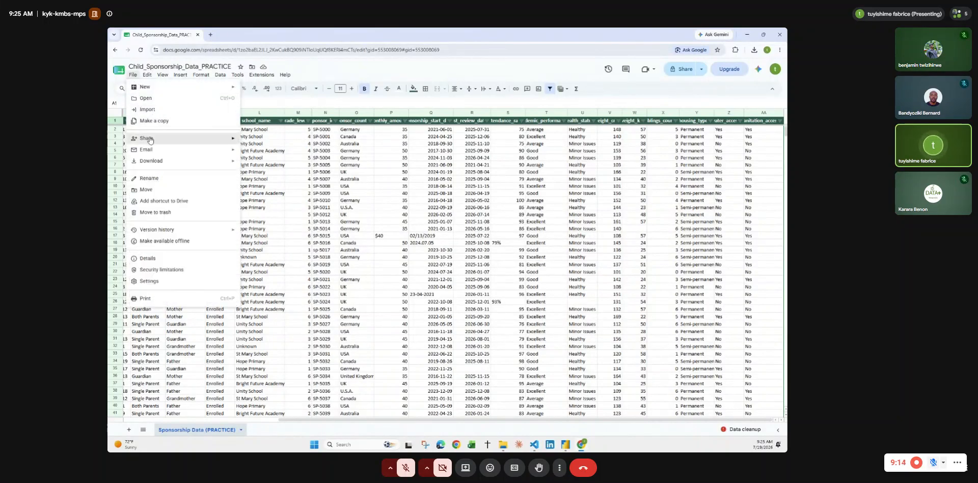
{"action": "mouse_move", "coordinate": [150, 139]}
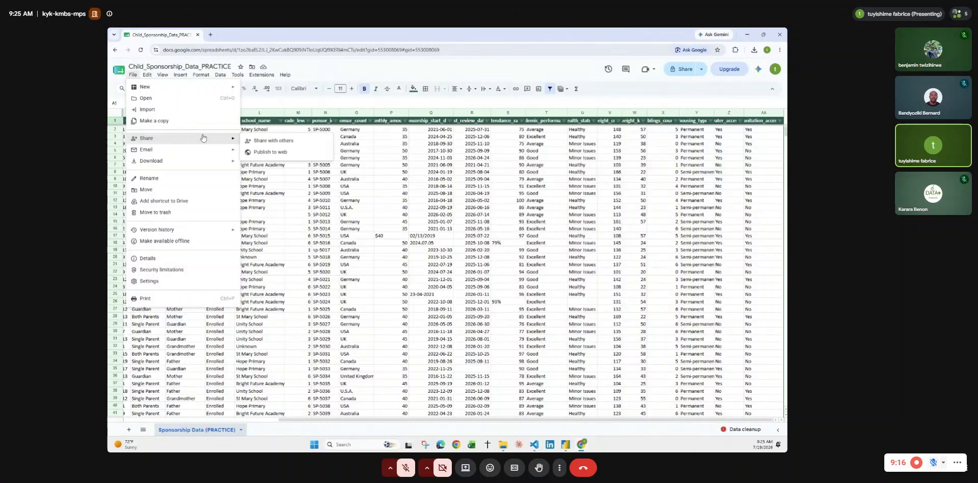
{"action": "left_click", "coordinate": [294, 153]}
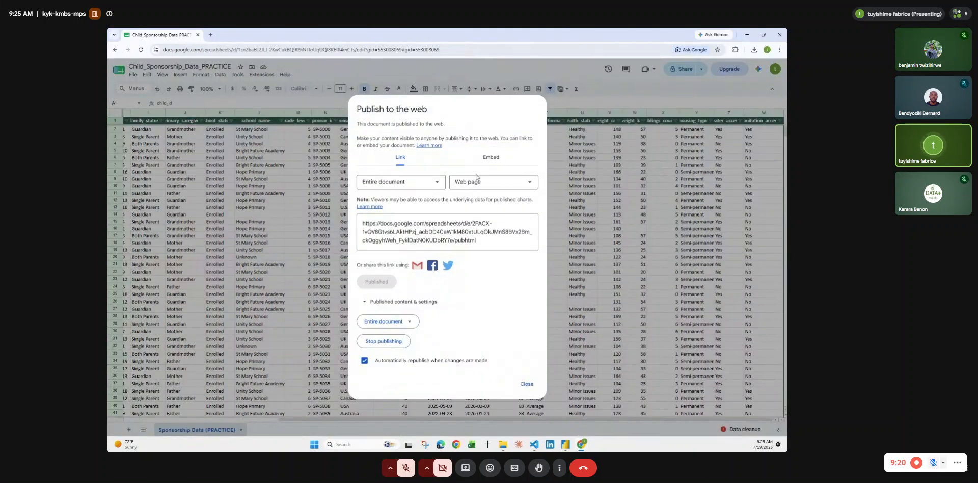
{"action": "left_click", "coordinate": [477, 182]}
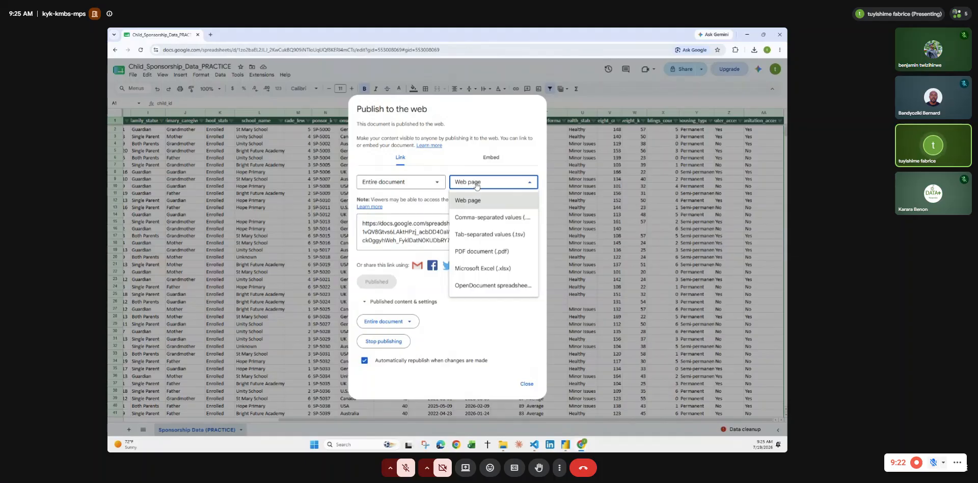
{"action": "left_click", "coordinate": [485, 218]}
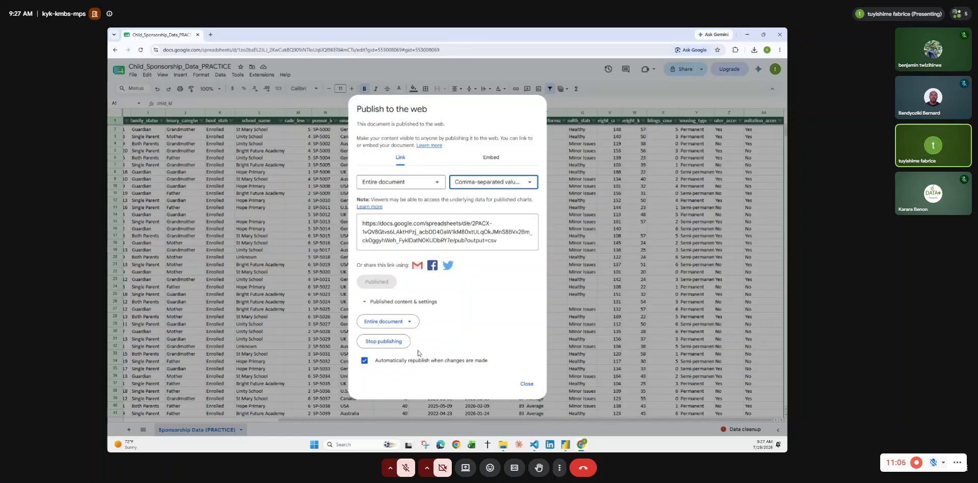
{"action": "left_click", "coordinate": [513, 240]}
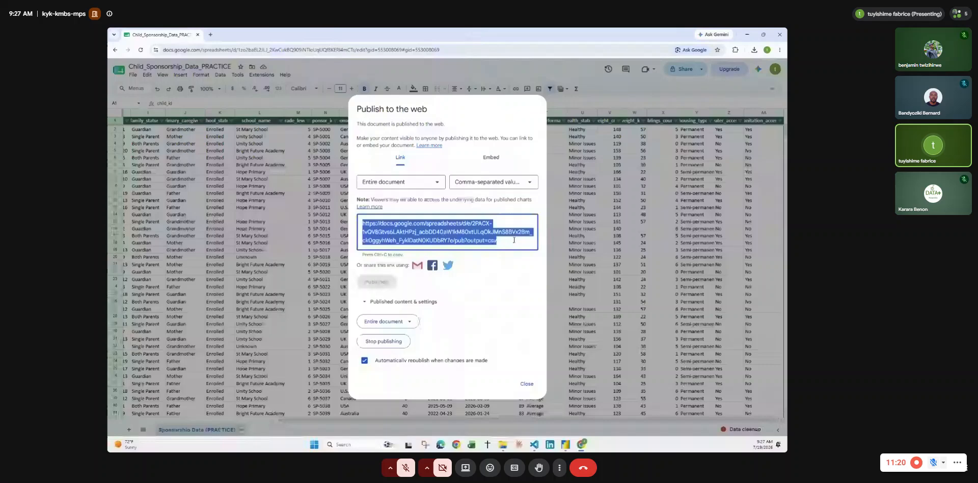
{"action": "left_click", "coordinate": [527, 384]}
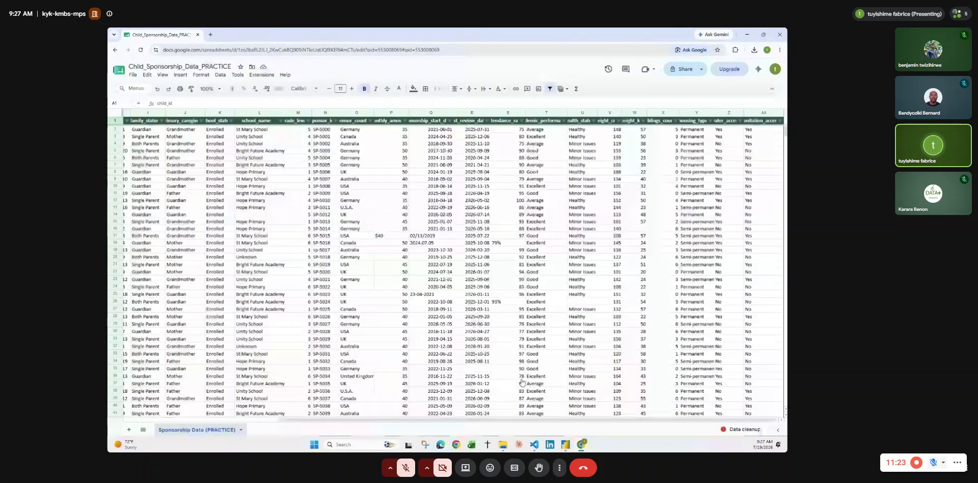
{"action": "left_click", "coordinate": [742, 36]}
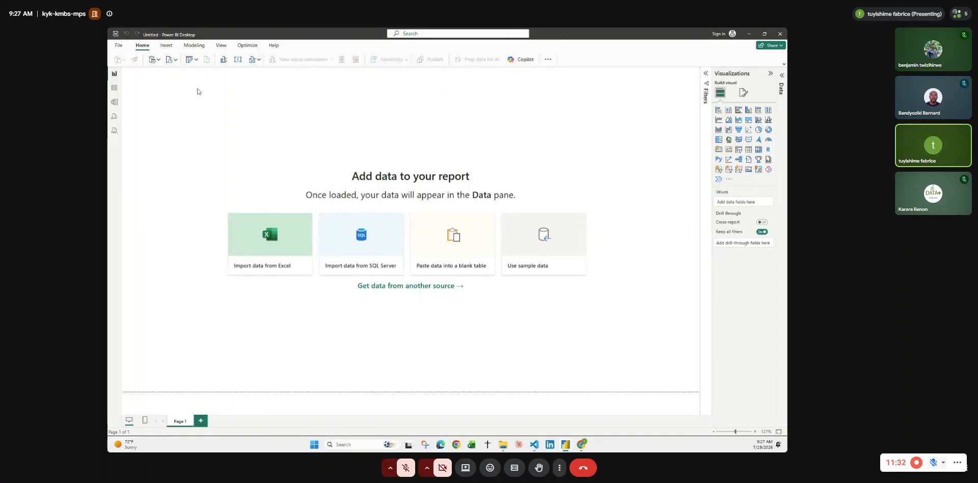
Get data with the Web connector, using the copied published CSV link as the URL.
{"action": "left_click", "coordinate": [152, 60]}
{"action": "type", "text": "web"}
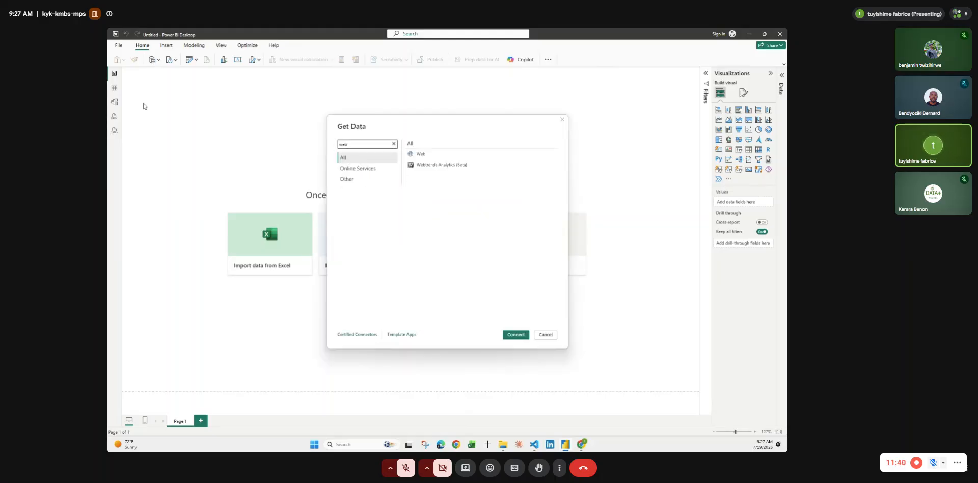
{"action": "left_click", "coordinate": [442, 157]}
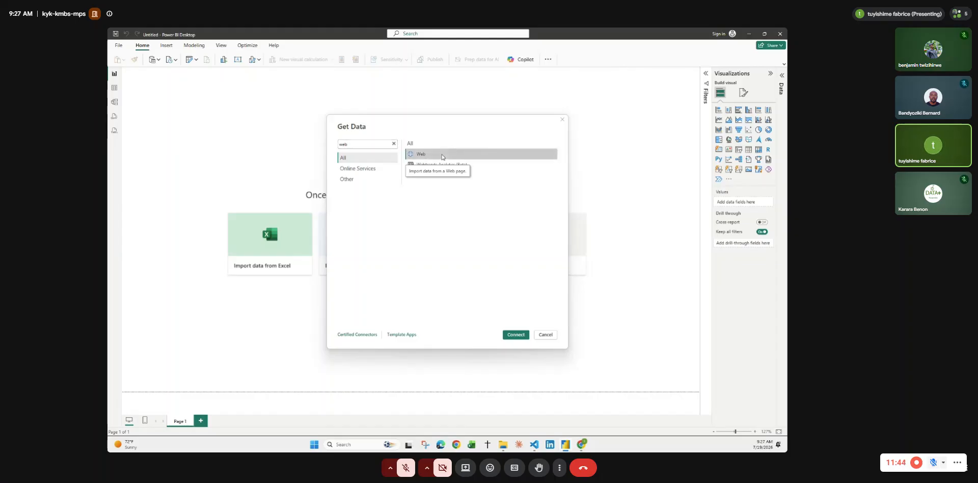
{"action": "double_click", "coordinate": [442, 156]}
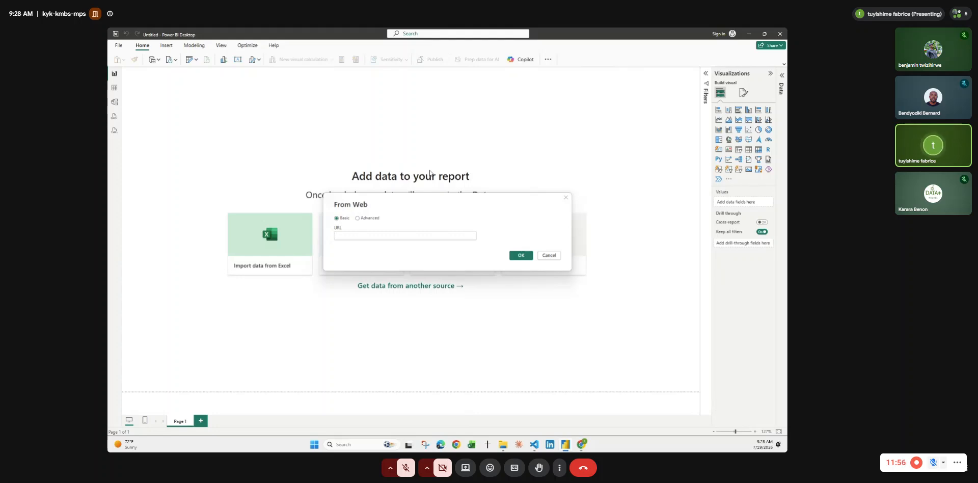
{"action": "key", "text": "ctrl+v"}
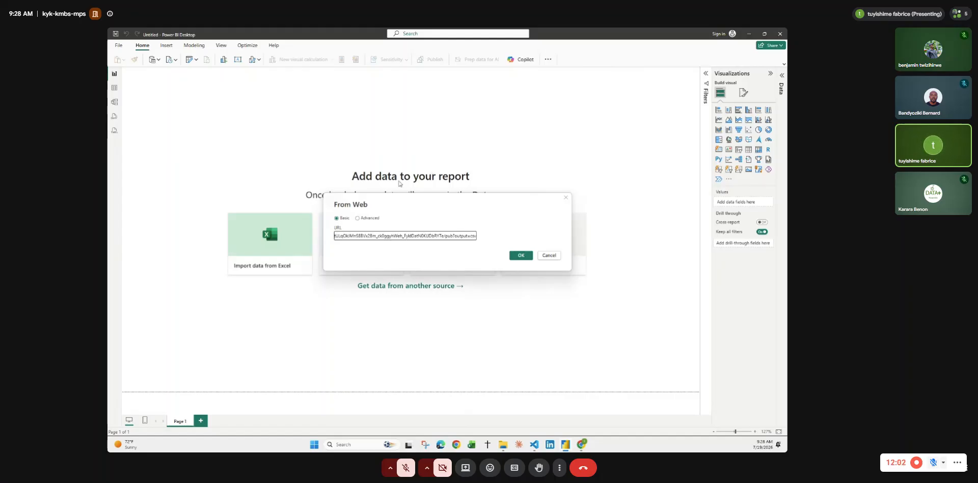
{"action": "left_click", "coordinate": [520, 255]}
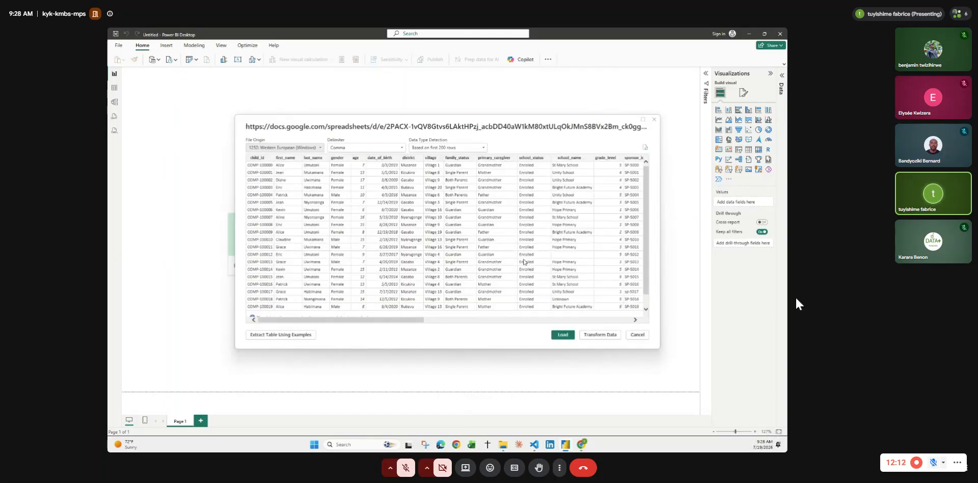
Check the preview across all columns and open the data for transformation in an enlarged Power Query Editor window.
{"action": "scroll", "coordinate": [524, 262], "scroll_direction": "right", "scroll_amount": 10}
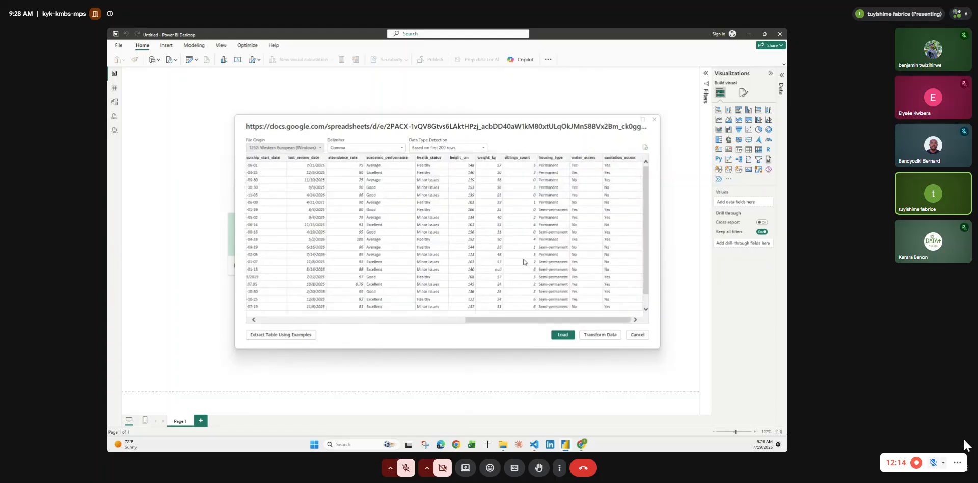
{"action": "scroll", "coordinate": [525, 262], "scroll_direction": "left", "scroll_amount": 10}
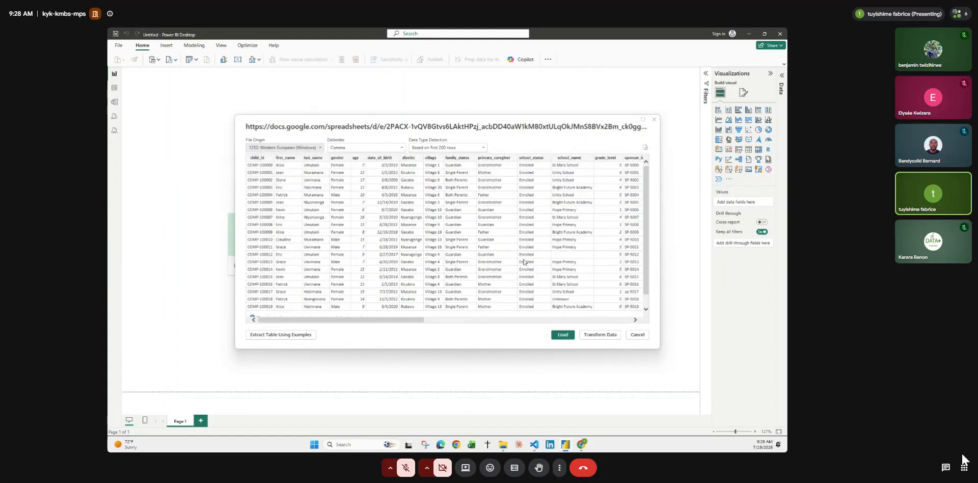
{"action": "scroll", "coordinate": [524, 262], "scroll_direction": "right", "scroll_amount": 10}
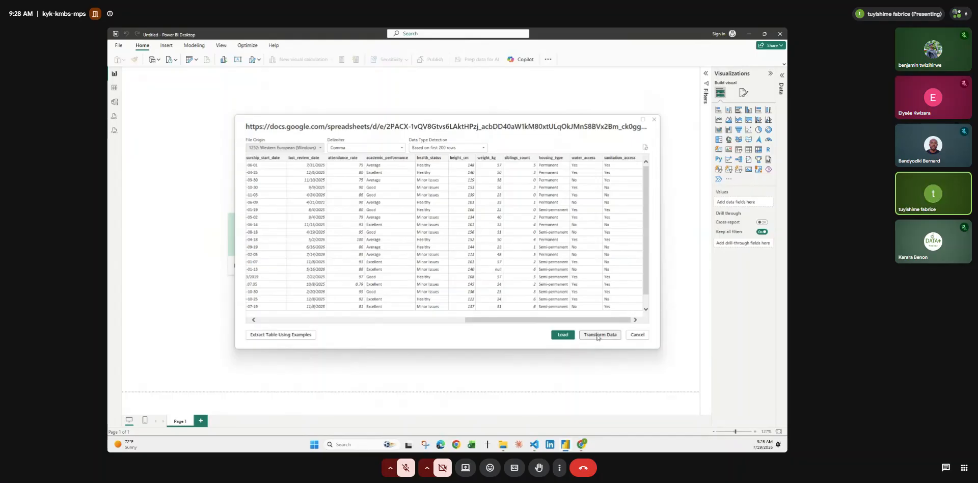
{"action": "left_click", "coordinate": [598, 335]}
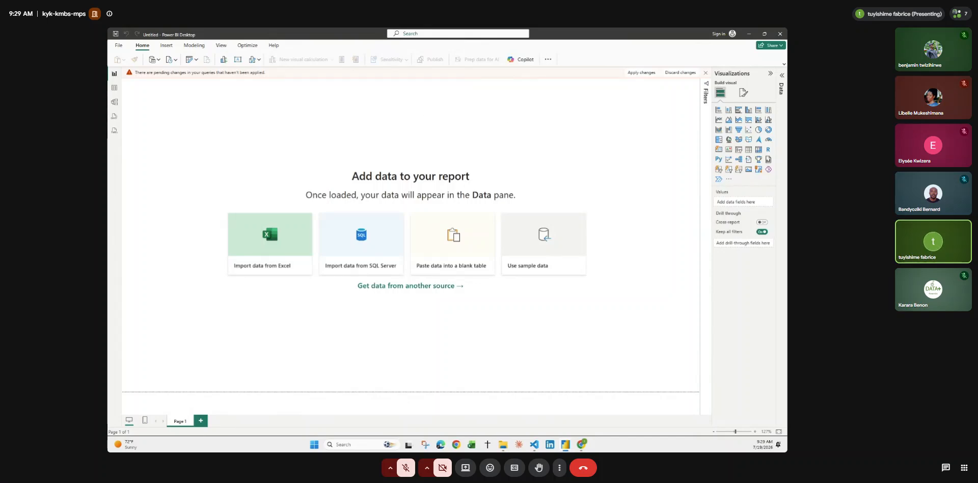
{"action": "left_click_drag", "start_coordinate": [108, 102], "coordinate": [450, 57]}
{"action": "left_click", "coordinate": [623, 56]}
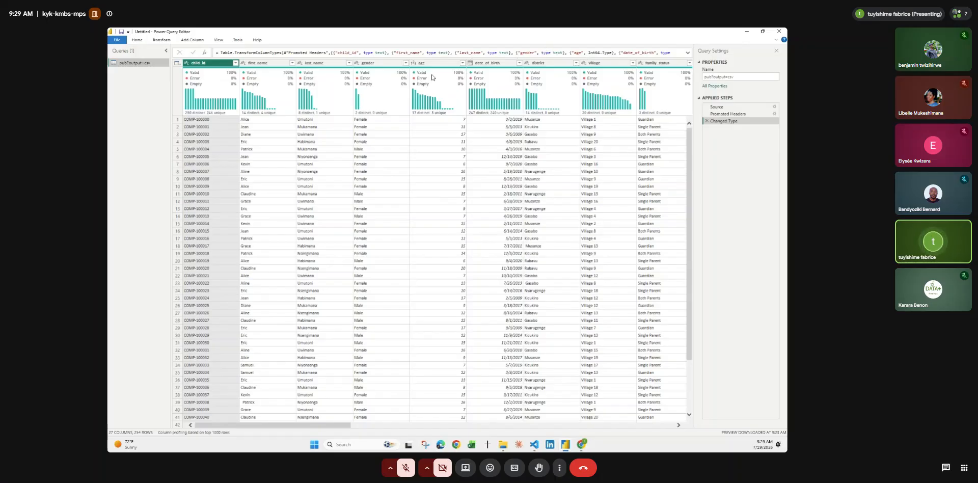
Bring up the Power Query Editor's data preview options and turn off Column profile and Show whitespace.
{"action": "mouse_move", "coordinate": [432, 77]}
{"action": "left_click", "coordinate": [136, 45]}
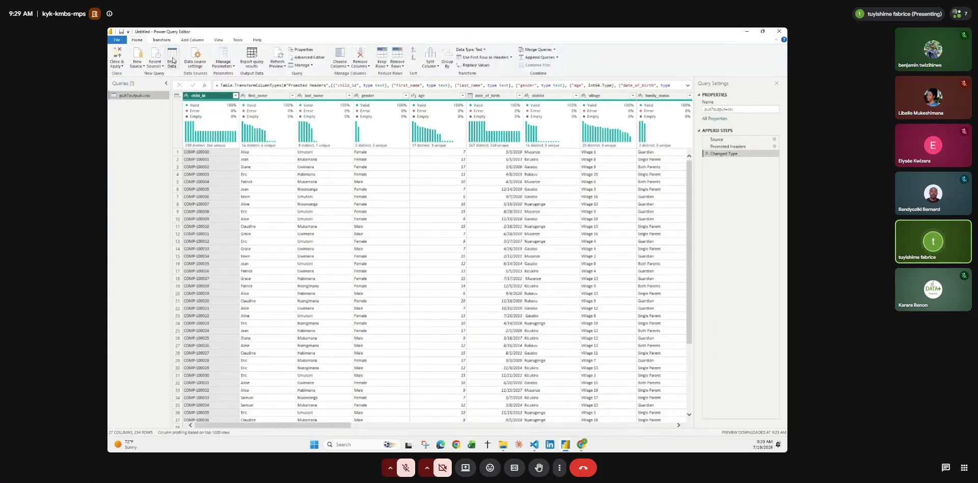
{"action": "left_click", "coordinate": [162, 40]}
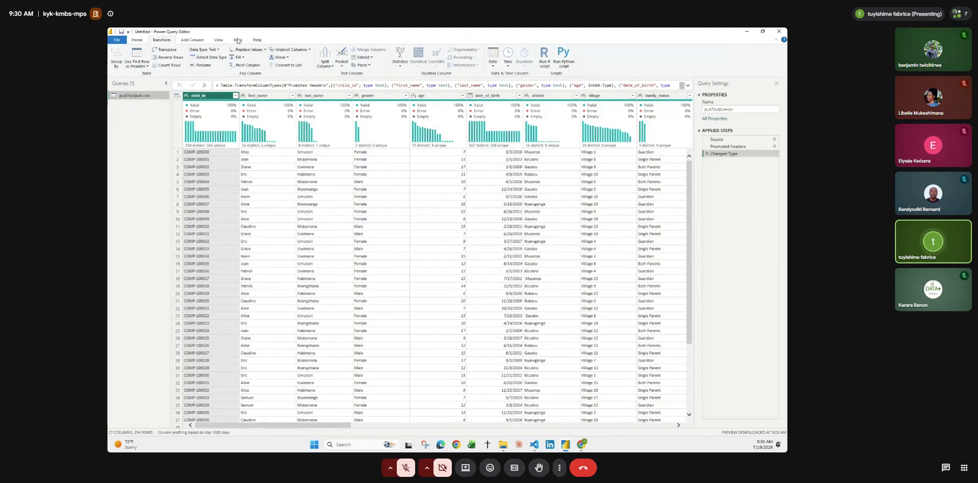
{"action": "left_click", "coordinate": [216, 42]}
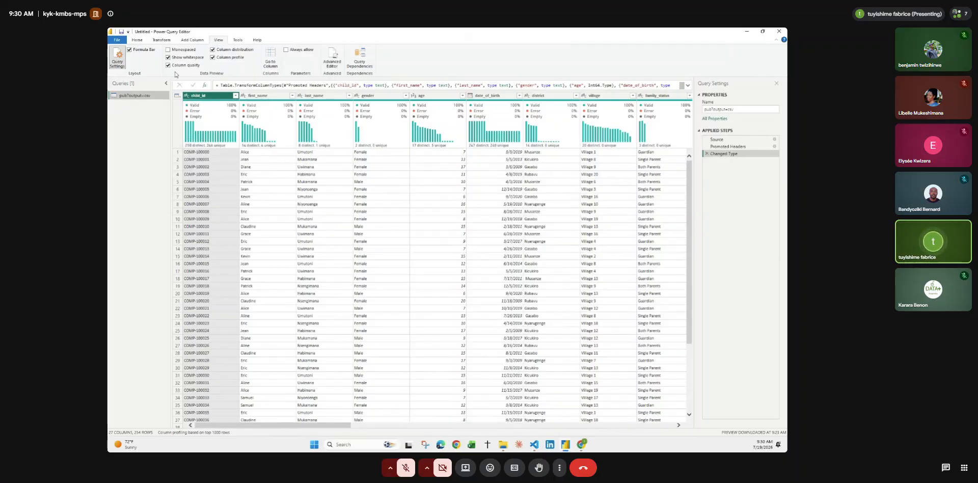
{"action": "mouse_move", "coordinate": [222, 115]}
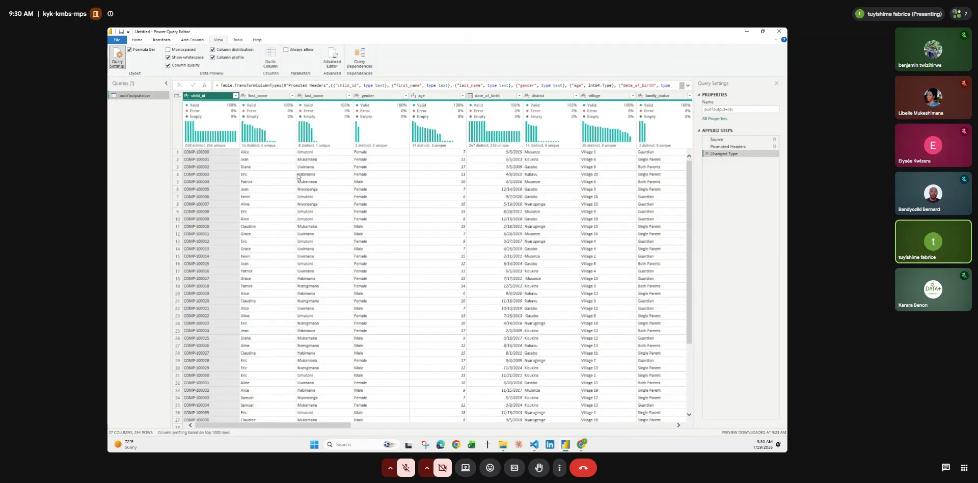
{"action": "left_click", "coordinate": [215, 57]}
{"action": "left_click", "coordinate": [168, 58]}
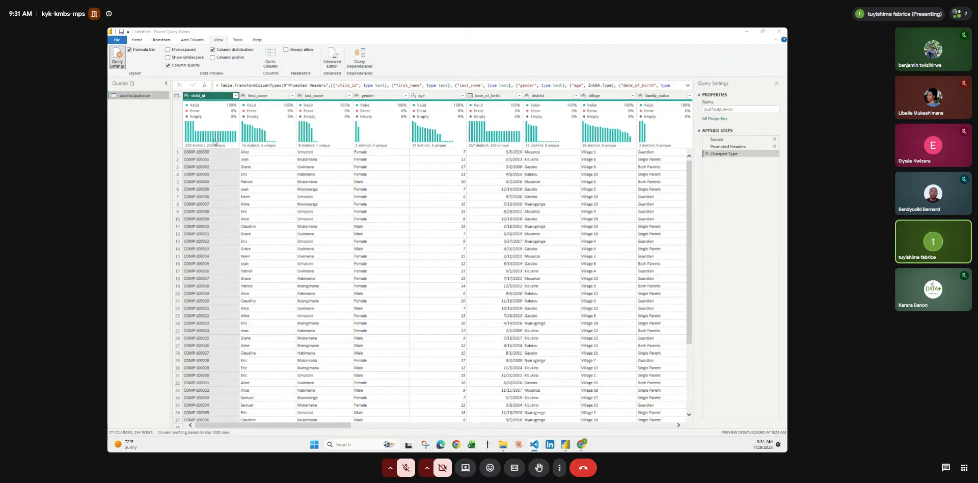
Remove duplicate rows based on the child_id column.
{"action": "mouse_move", "coordinate": [213, 142]}
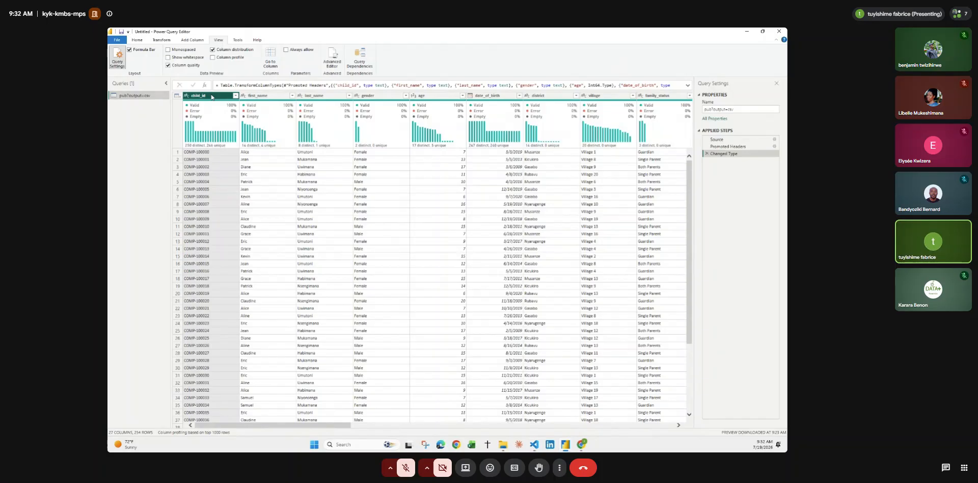
{"action": "left_click", "coordinate": [160, 41]}
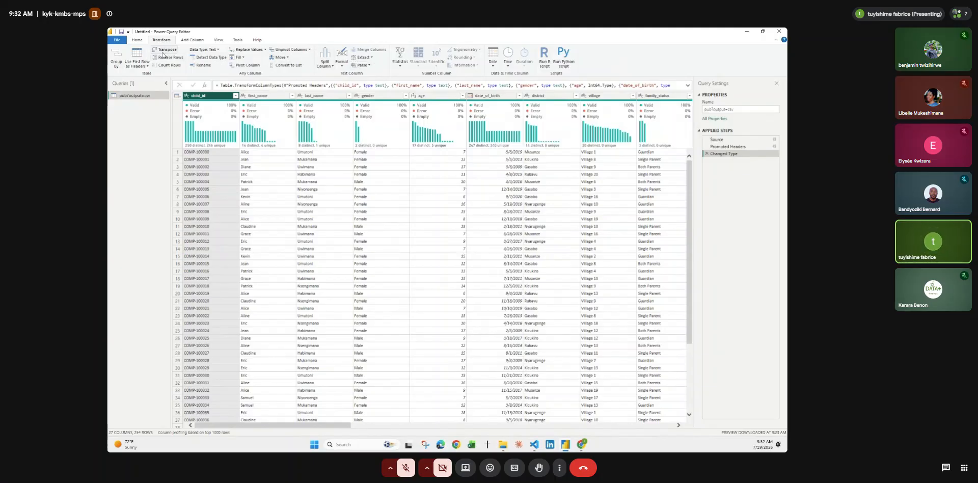
{"action": "left_click", "coordinate": [143, 41]}
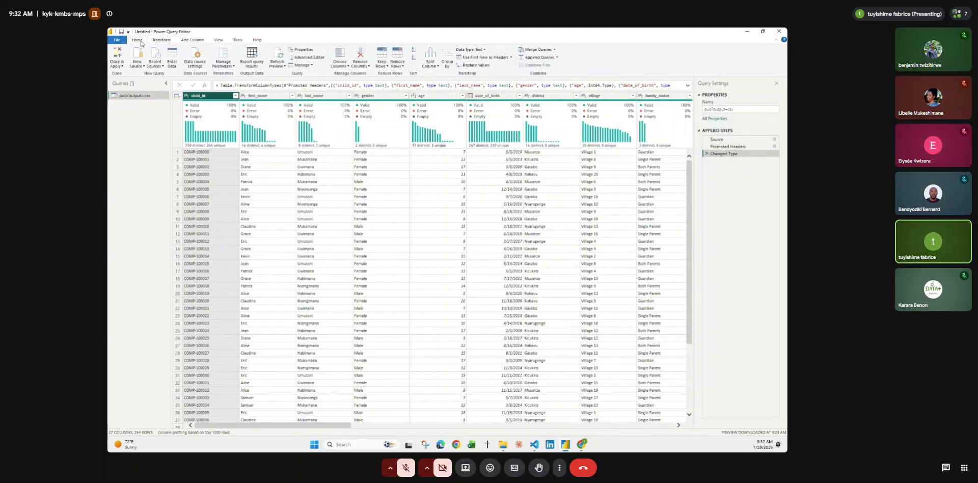
{"action": "left_click", "coordinate": [398, 66]}
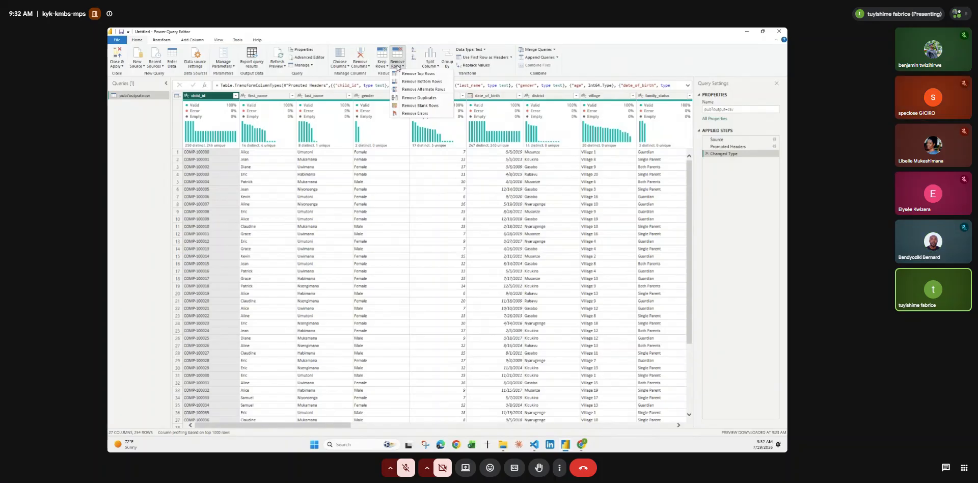
{"action": "left_click", "coordinate": [412, 97]}
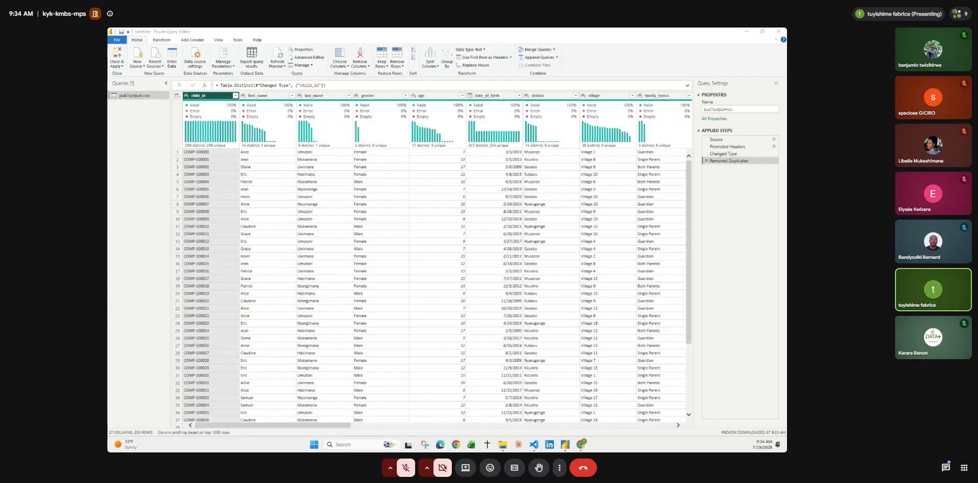
{"action": "left_click", "coordinate": [945, 464]}
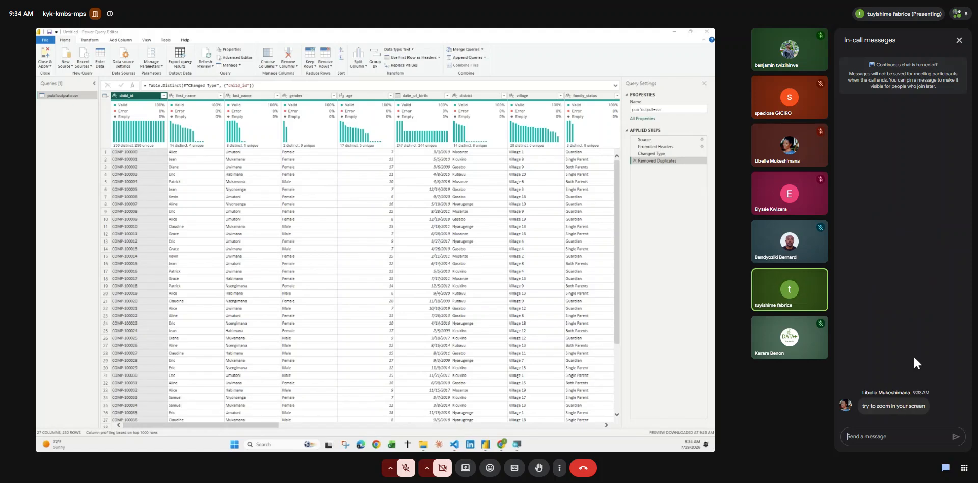
{"action": "left_click", "coordinate": [905, 431]}
{"action": "left_click", "coordinate": [959, 40]}
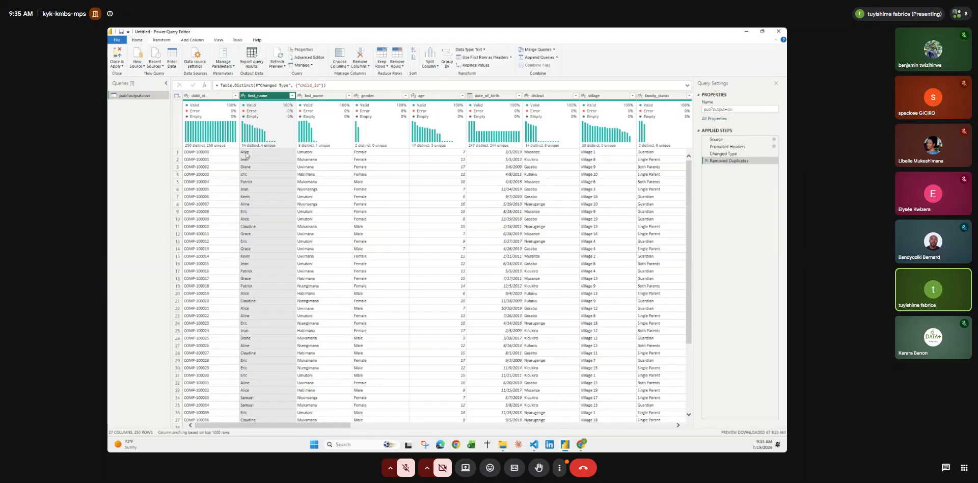
Show the column profile for first_name, examine its full value distribution for repeated names, and hide the profile again.
{"action": "left_click", "coordinate": [218, 39]}
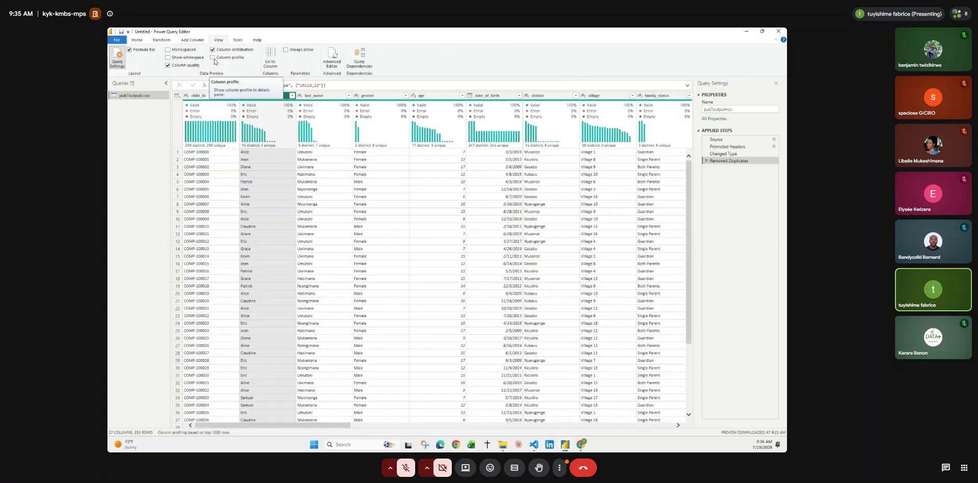
{"action": "left_click", "coordinate": [212, 58]}
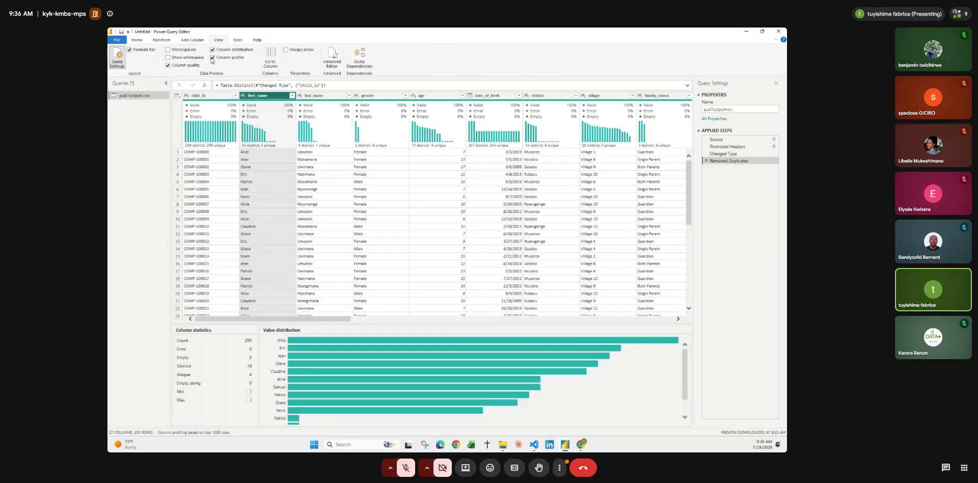
{"action": "scroll", "coordinate": [349, 387], "scroll_direction": "down", "scroll_amount": 2}
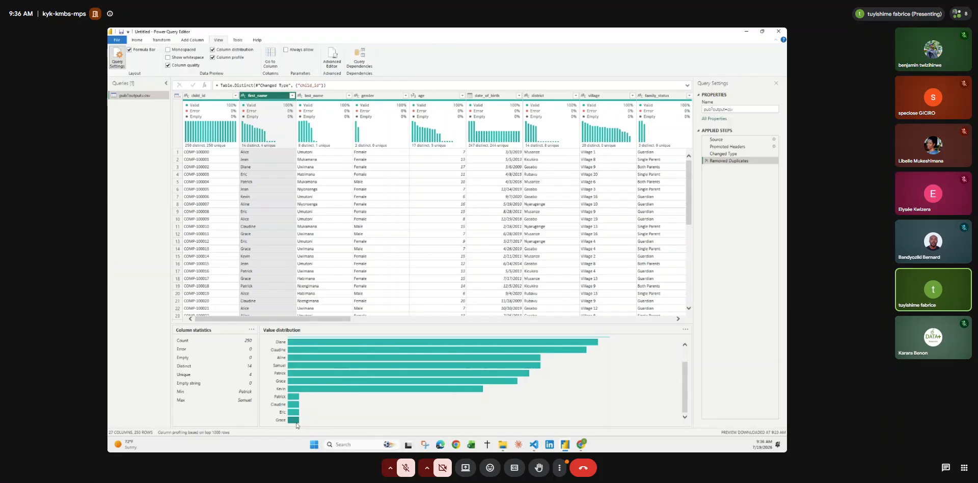
{"action": "scroll", "coordinate": [321, 408], "scroll_direction": "up", "scroll_amount": 2}
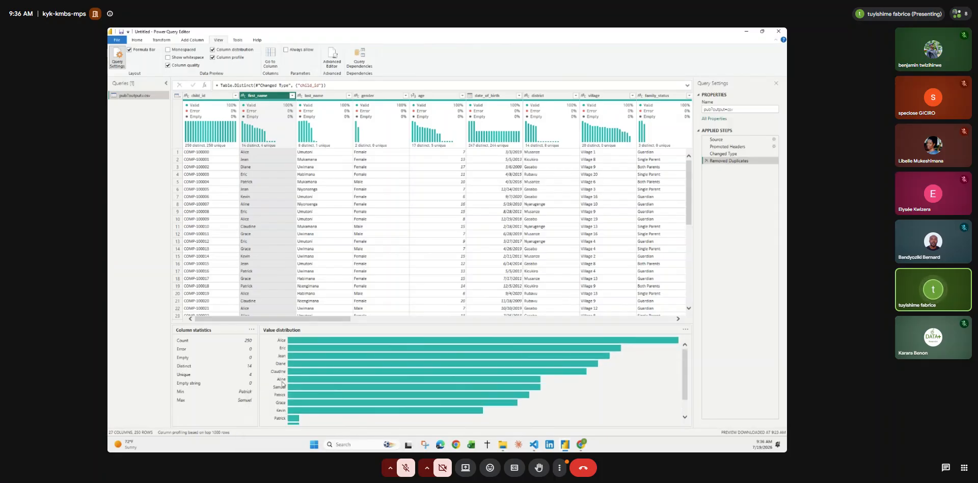
{"action": "scroll", "coordinate": [283, 384], "scroll_direction": "down", "scroll_amount": 1}
{"action": "scroll", "coordinate": [283, 384], "scroll_direction": "down", "scroll_amount": 2}
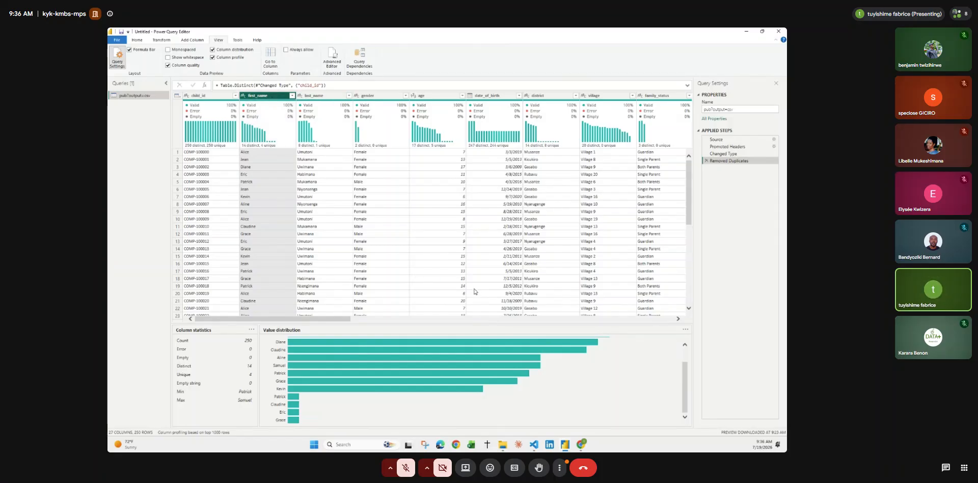
{"action": "left_click", "coordinate": [213, 58]}
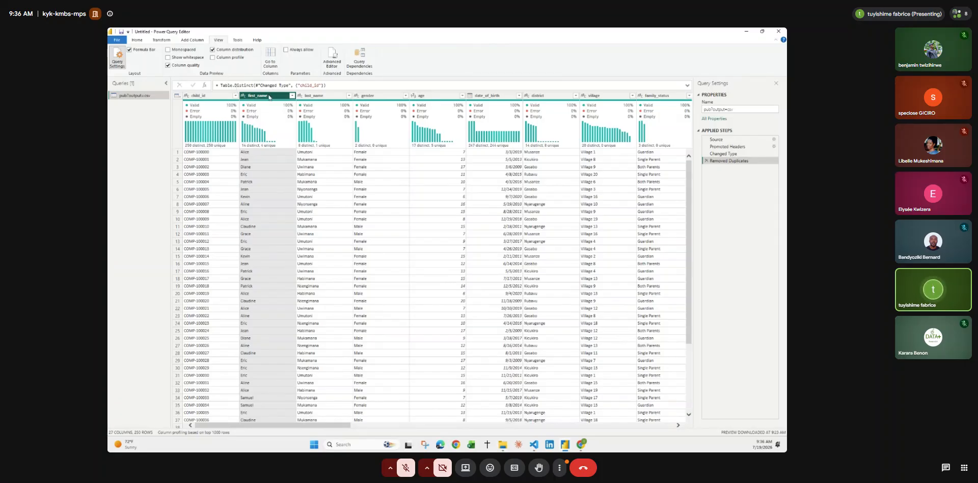
Trim extra spaces from the text in the first_name, last_name and district columns together.
{"action": "left_click", "coordinate": [330, 94]}
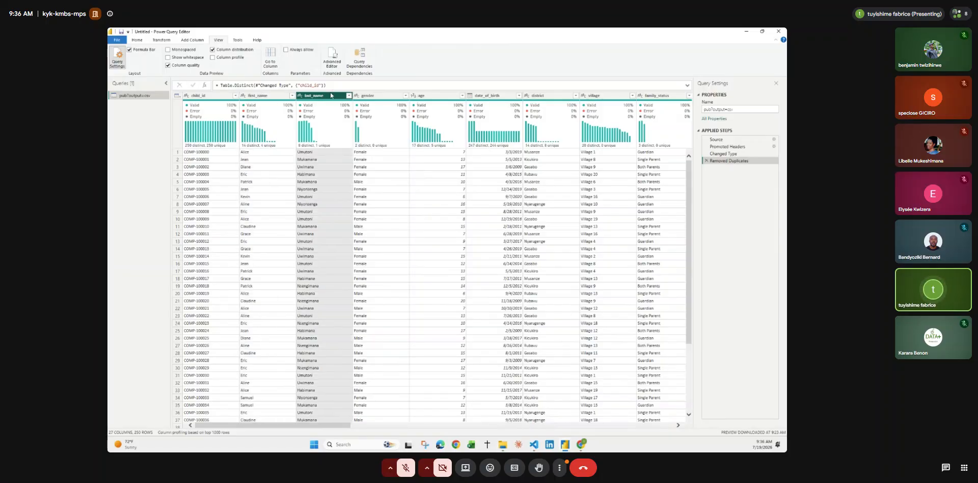
{"action": "left_click", "coordinate": [265, 96], "text": "ctrl"}
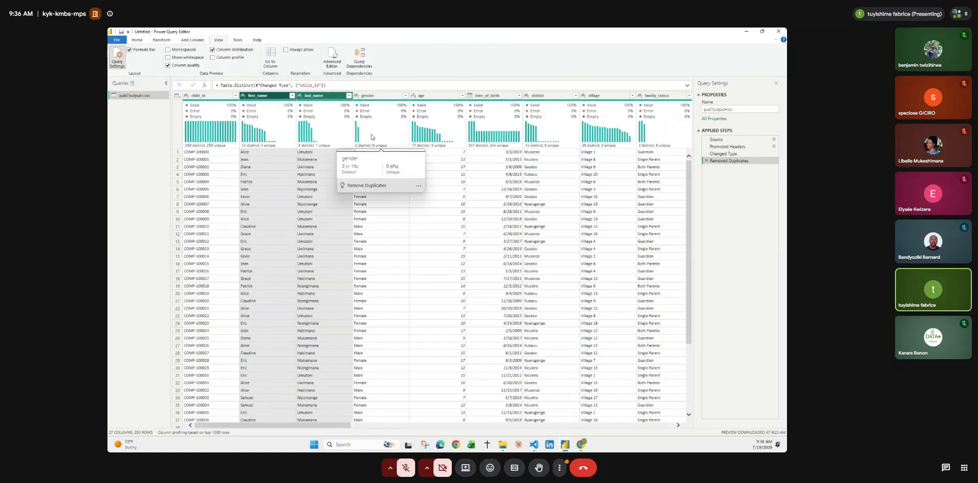
{"action": "left_click", "coordinate": [537, 95], "text": "ctrl"}
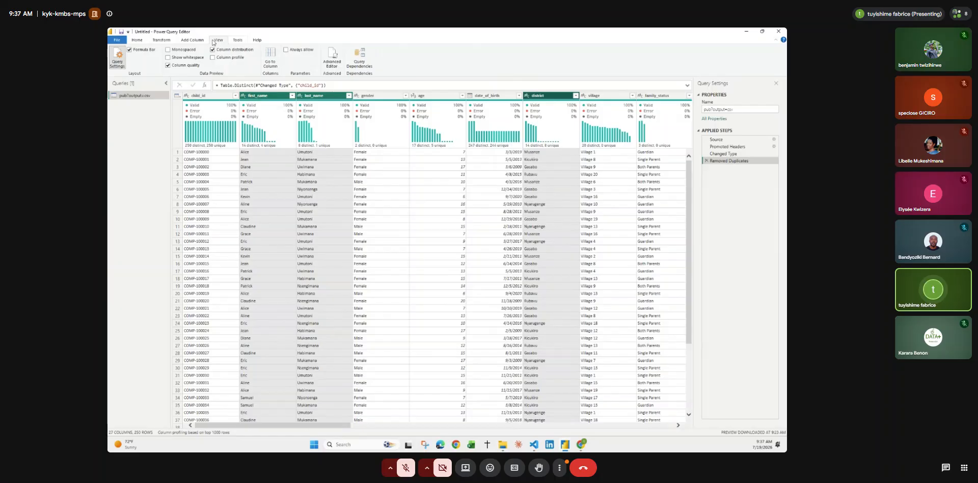
{"action": "left_click", "coordinate": [163, 41]}
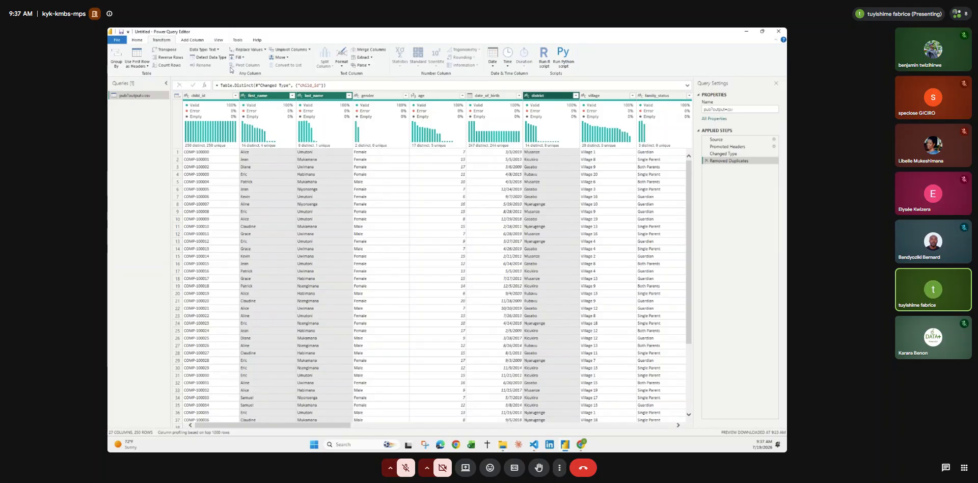
{"action": "left_click", "coordinate": [341, 57]}
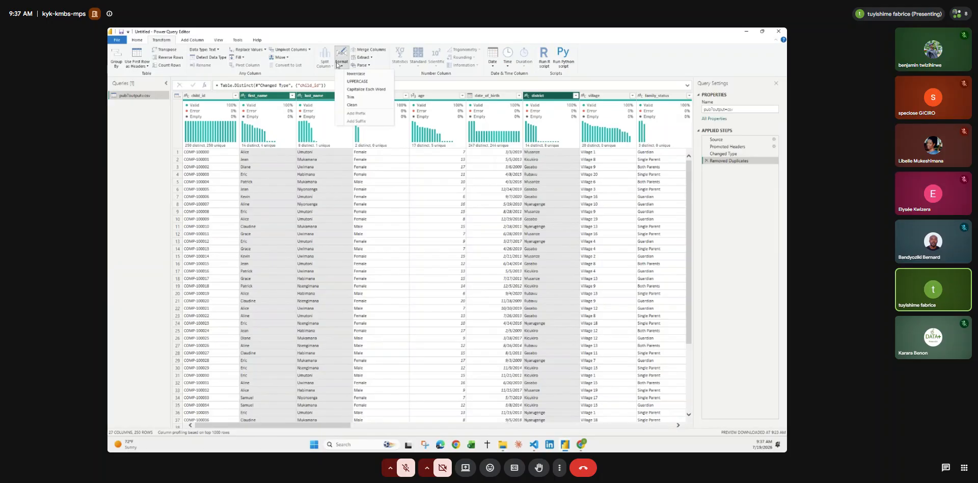
{"action": "left_click", "coordinate": [355, 95]}
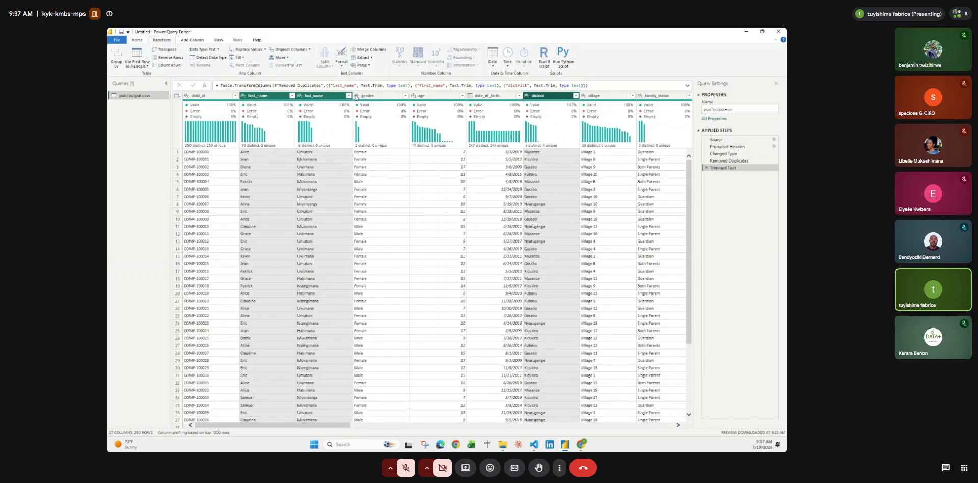
{"action": "mouse_move", "coordinate": [260, 143]}
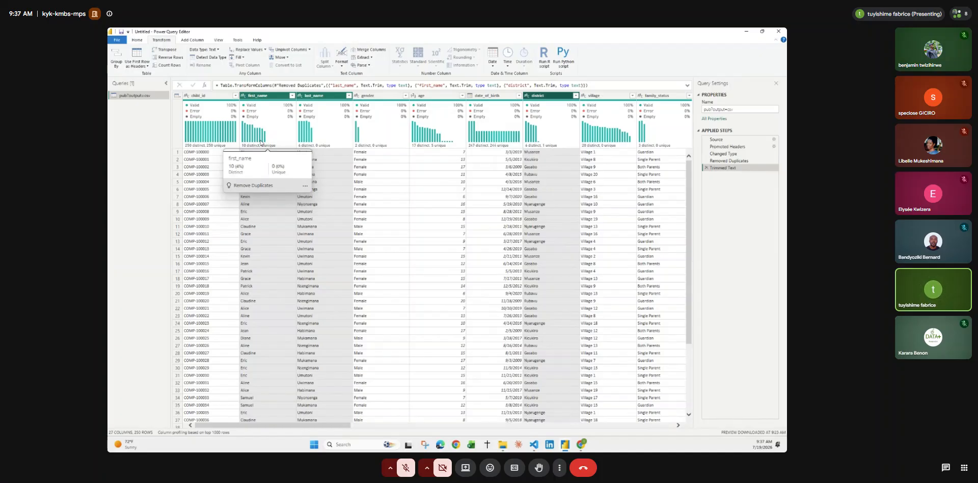
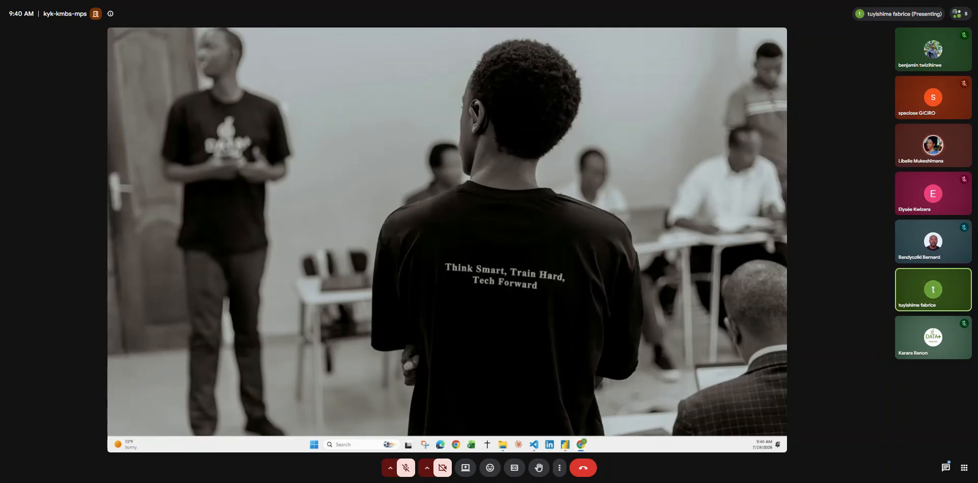
{"action": "left_click", "coordinate": [406, 467]}
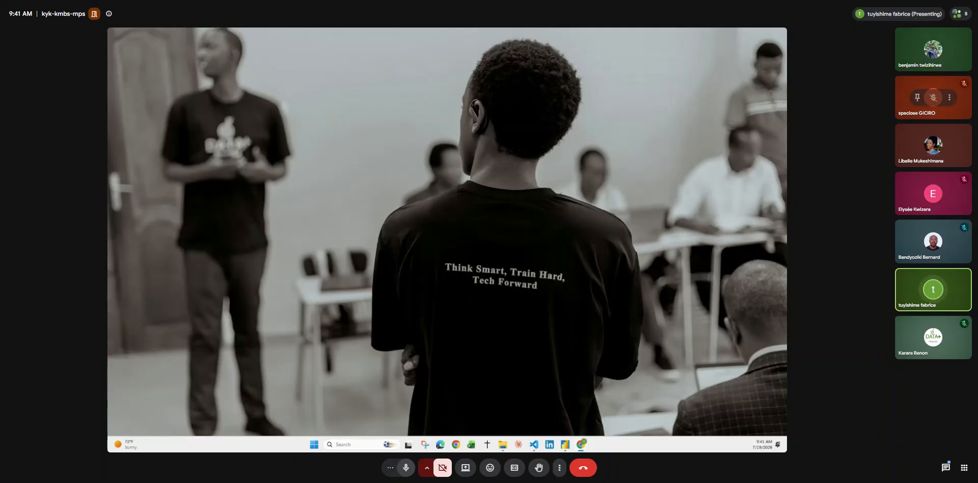
{"action": "left_click", "coordinate": [405, 469]}
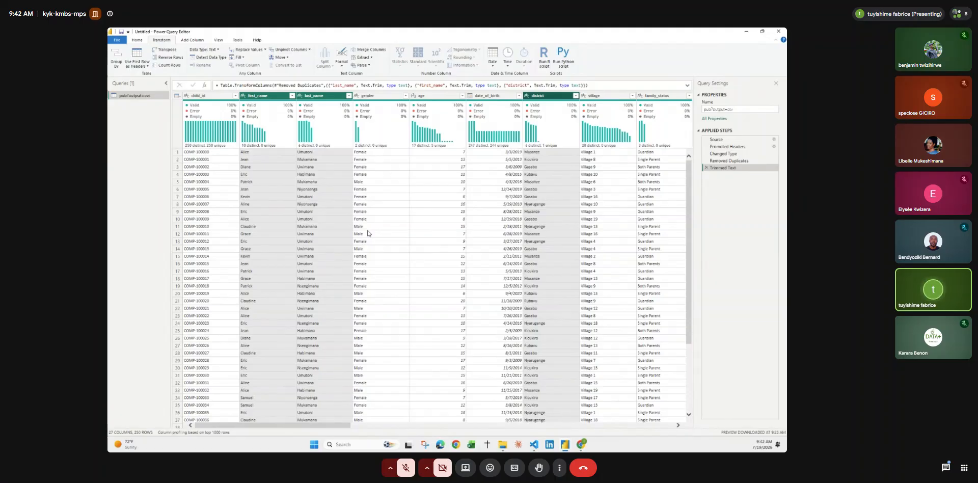
Review the age column's data type options and the date_of_birth column's values and distribution.
{"action": "scroll", "coordinate": [368, 232], "scroll_direction": "right", "scroll_amount": 5}
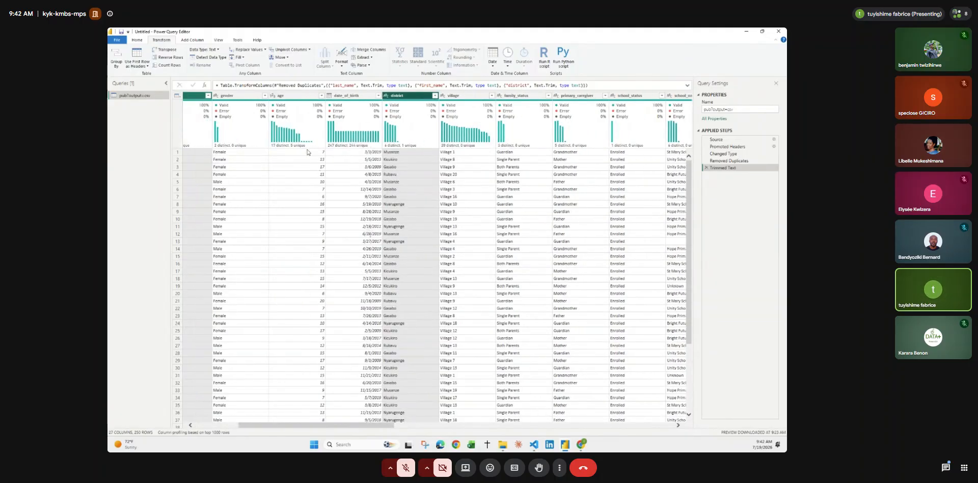
{"action": "mouse_move", "coordinate": [312, 141]}
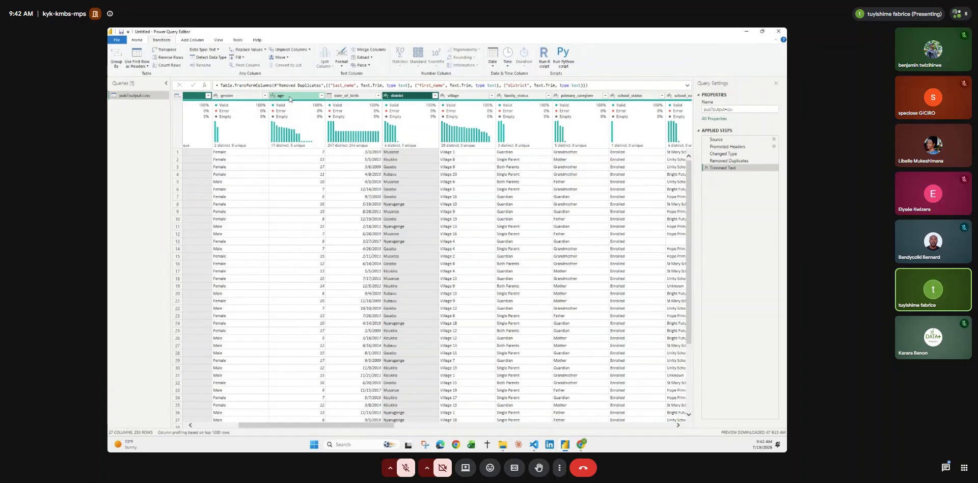
{"action": "mouse_move", "coordinate": [228, 105]}
{"action": "left_click", "coordinate": [272, 96]}
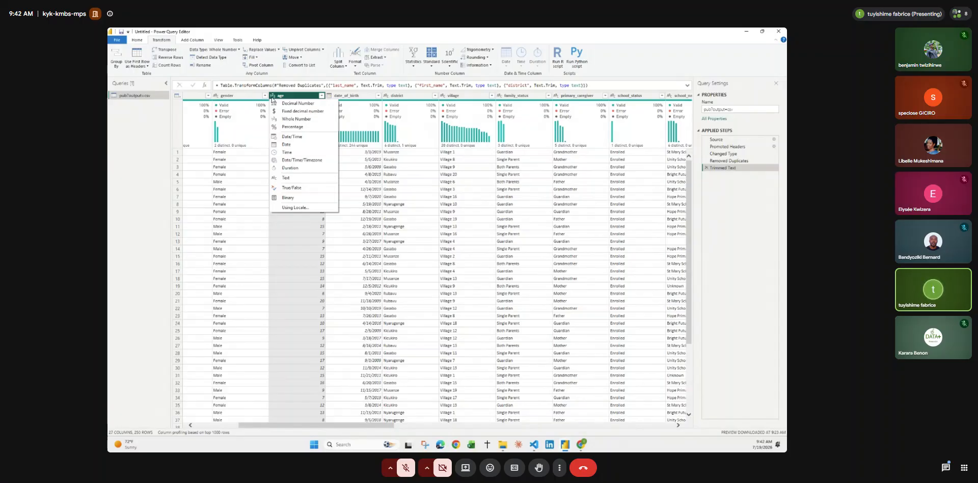
{"action": "key", "text": "Escape"}
{"action": "left_click", "coordinate": [362, 174]}
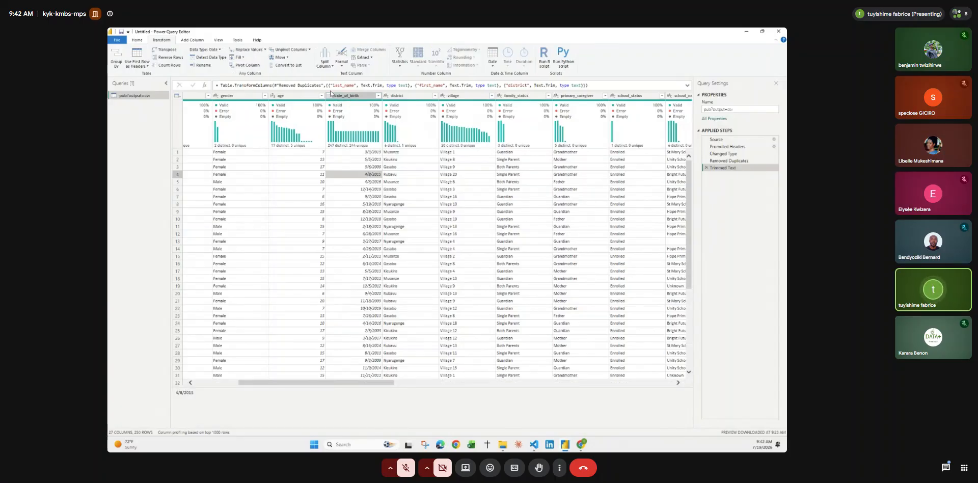
{"action": "mouse_move", "coordinate": [358, 147]}
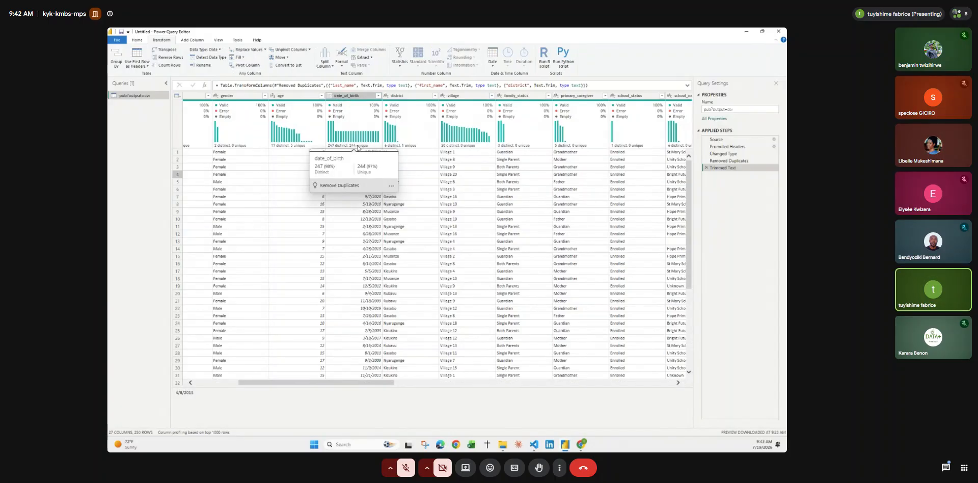
{"action": "scroll", "coordinate": [342, 297], "scroll_direction": "down", "scroll_amount": 5}
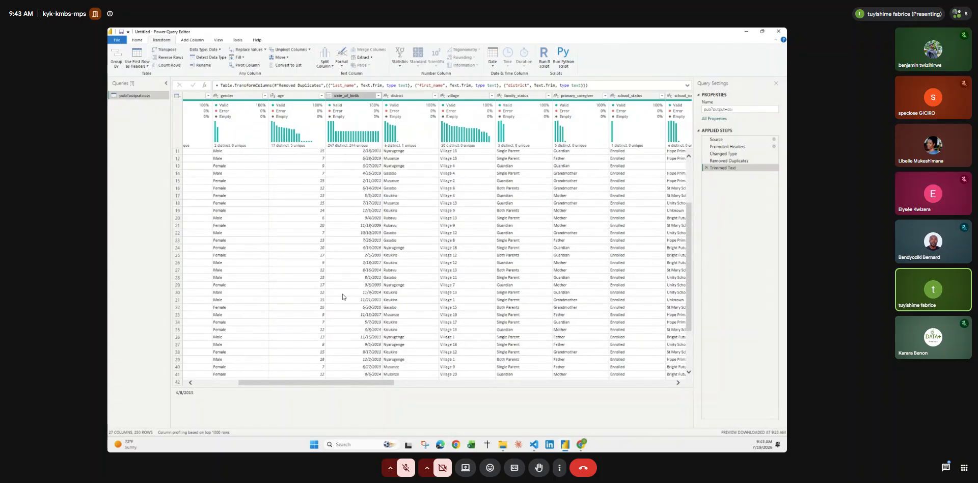
{"action": "scroll", "coordinate": [342, 297], "scroll_direction": "up", "scroll_amount": 5}
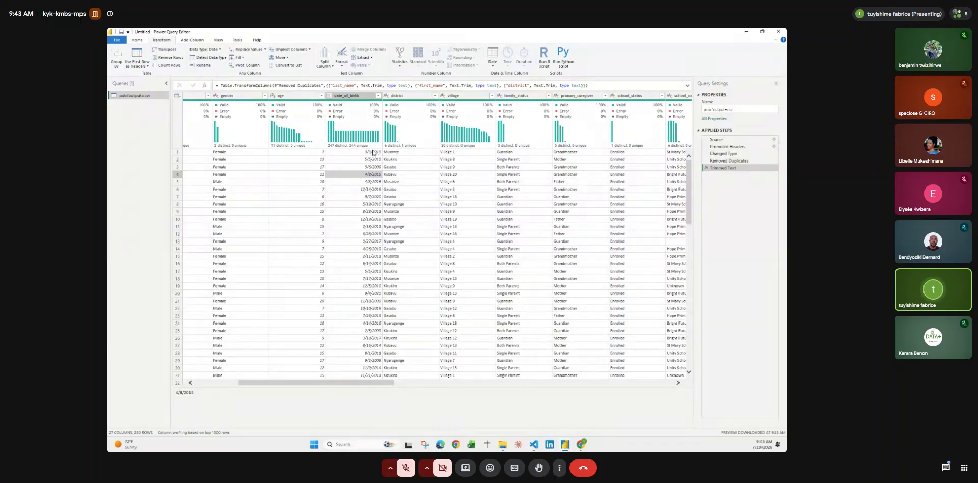
Turn on Column profile for the district column and examine its value distribution for inconsistent spellings.
{"action": "left_click", "coordinate": [405, 151]}
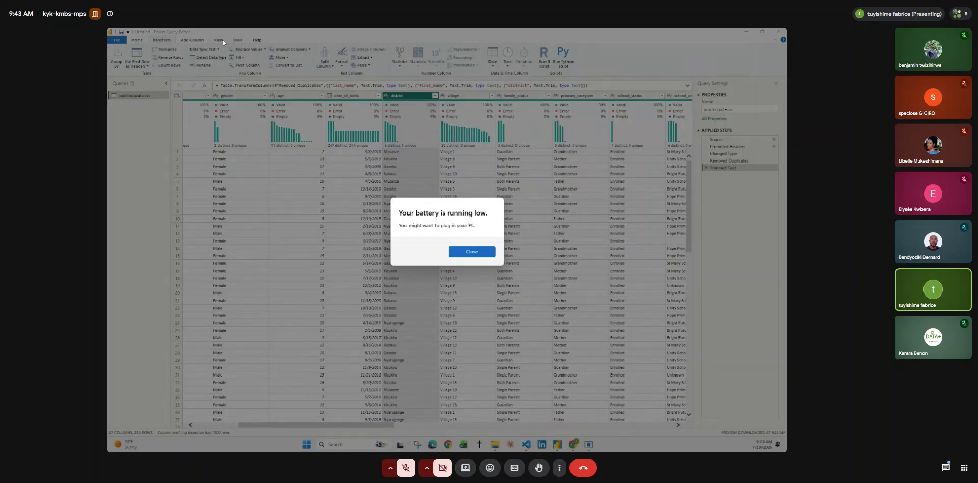
{"action": "key", "text": "Return"}
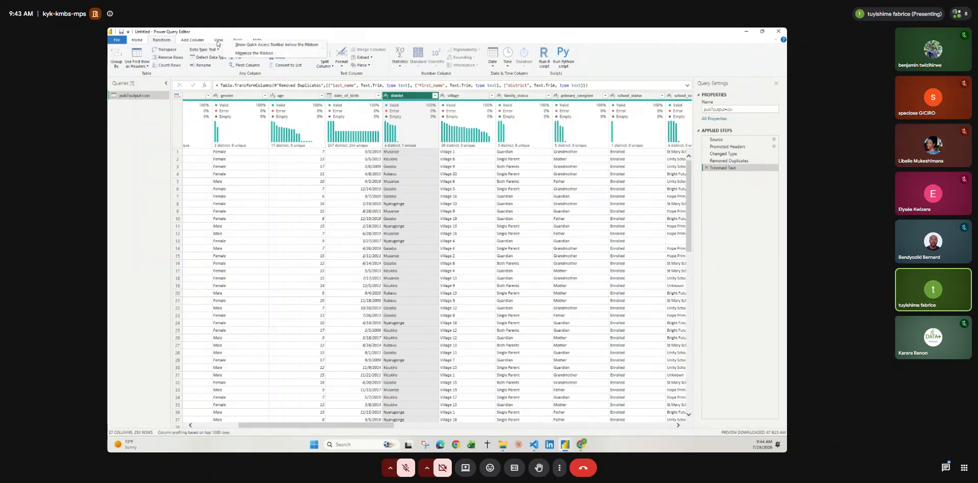
{"action": "left_click", "coordinate": [218, 41]}
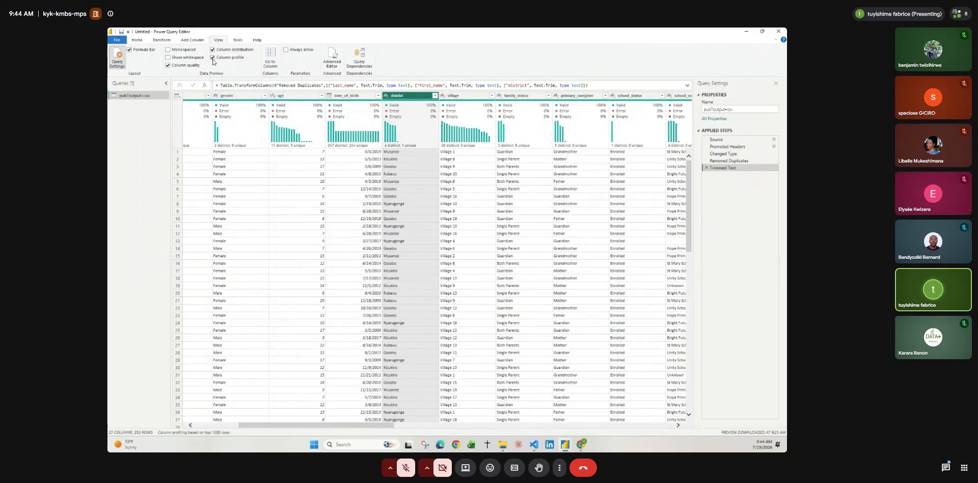
{"action": "left_click", "coordinate": [213, 58]}
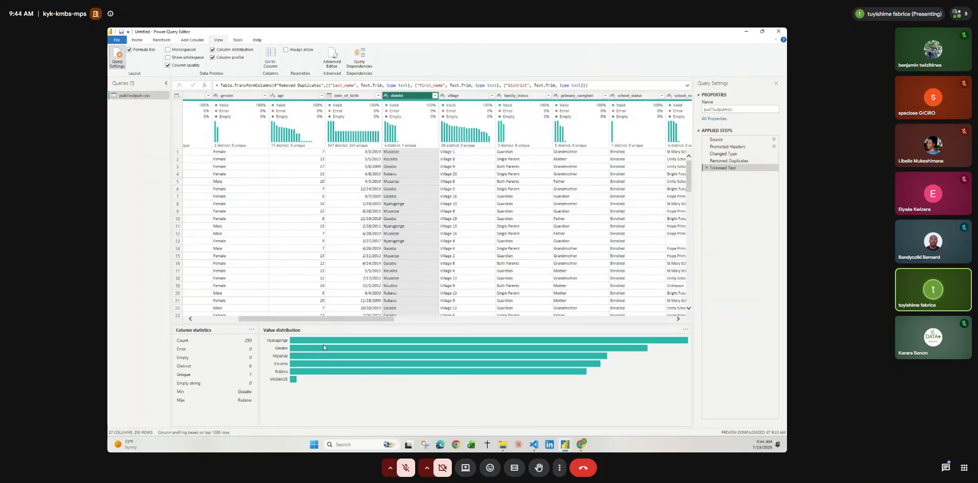
{"action": "mouse_move", "coordinate": [324, 349]}
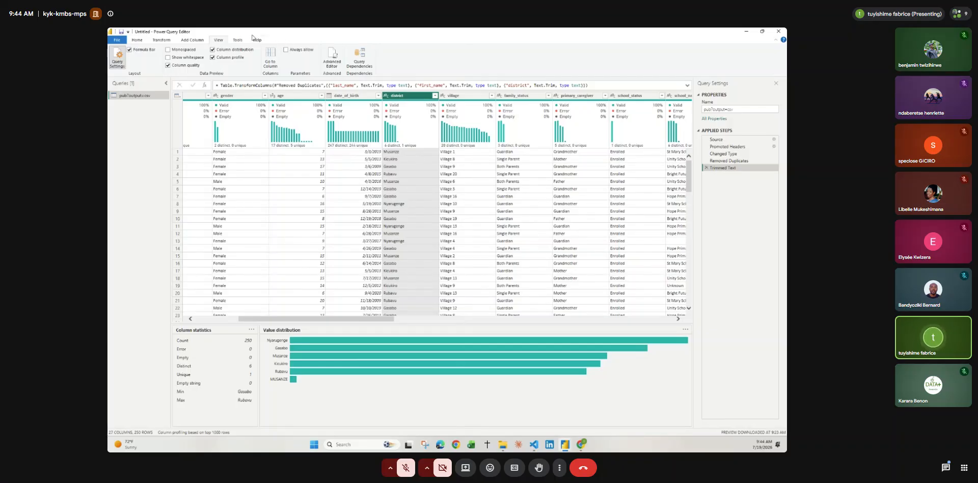
Capitalize each word in the district column so its spellings use consistent casing.
{"action": "left_click", "coordinate": [162, 39]}
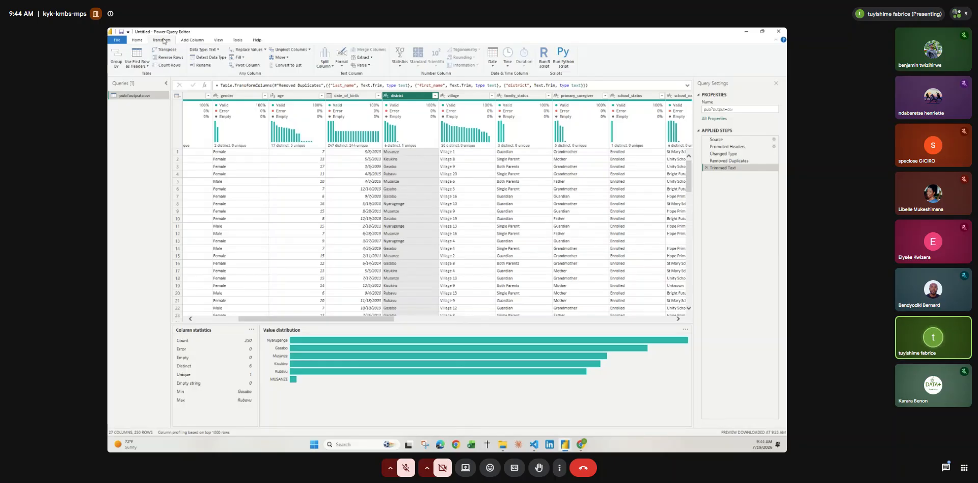
{"action": "left_click", "coordinate": [344, 67]}
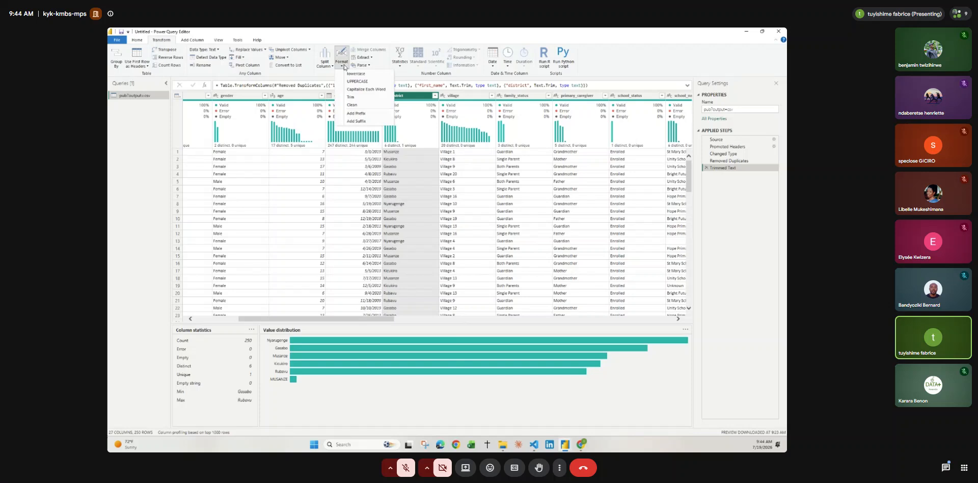
{"action": "left_click", "coordinate": [358, 90]}
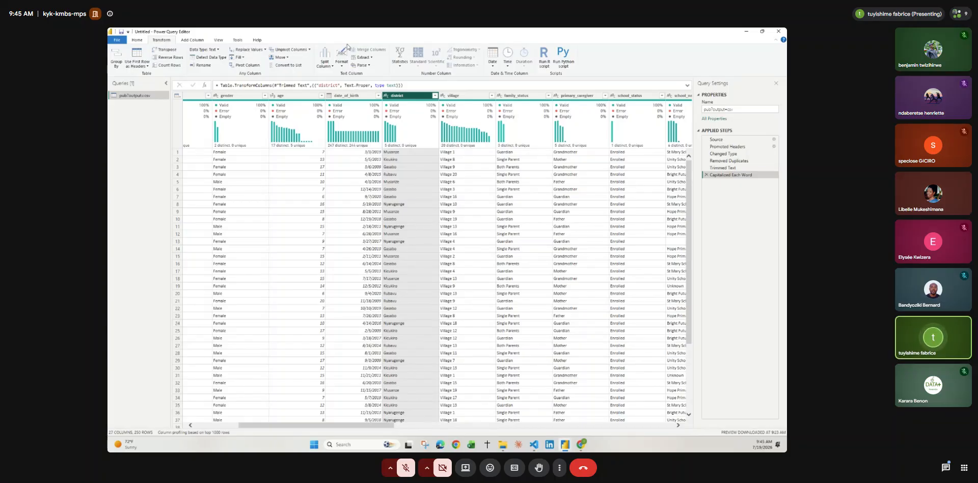
{"action": "left_click", "coordinate": [342, 66]}
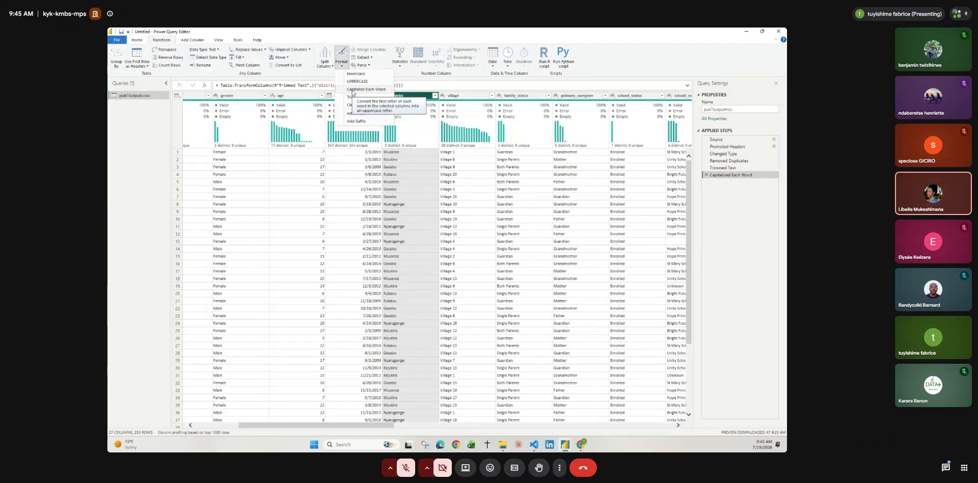
{"action": "left_click", "coordinate": [479, 155]}
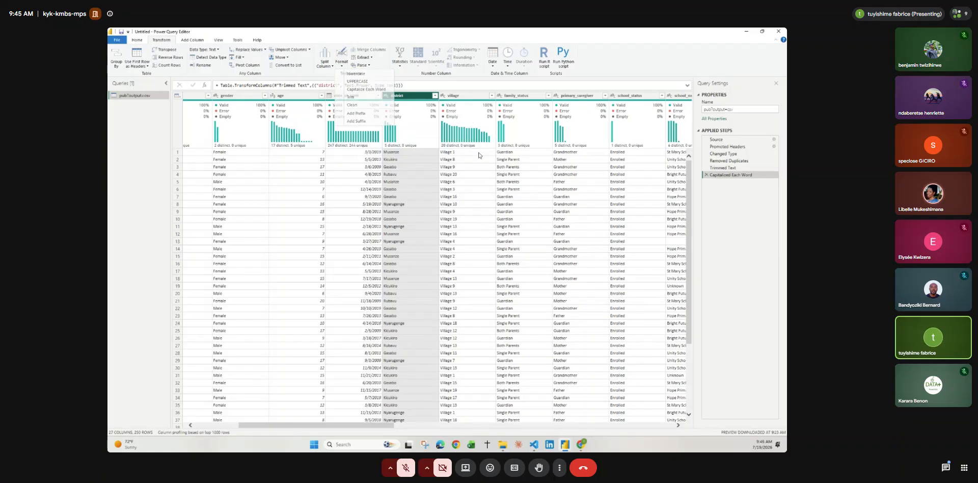
Change the grade_level column's data type to Text.
{"action": "scroll", "coordinate": [478, 155], "scroll_direction": "right", "scroll_amount": 2}
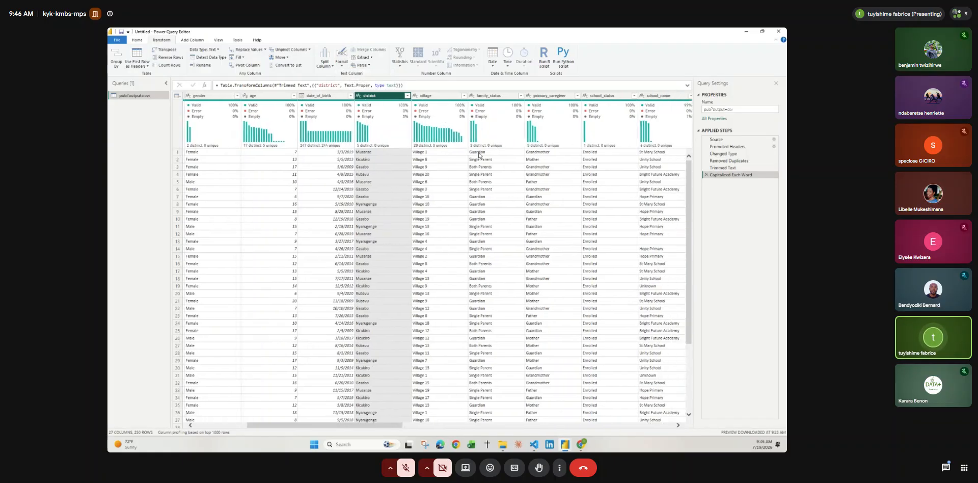
{"action": "scroll", "coordinate": [479, 155], "scroll_direction": "right", "scroll_amount": 1}
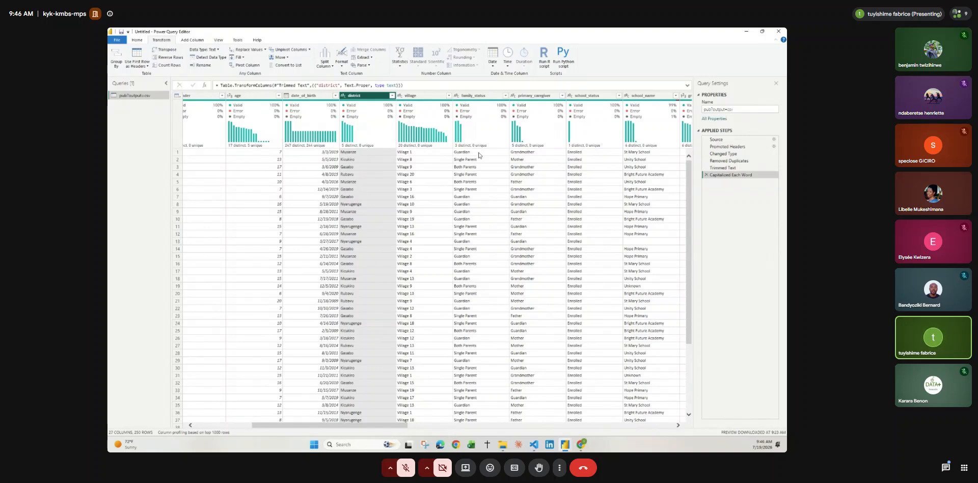
{"action": "scroll", "coordinate": [479, 155], "scroll_direction": "right", "scroll_amount": 3}
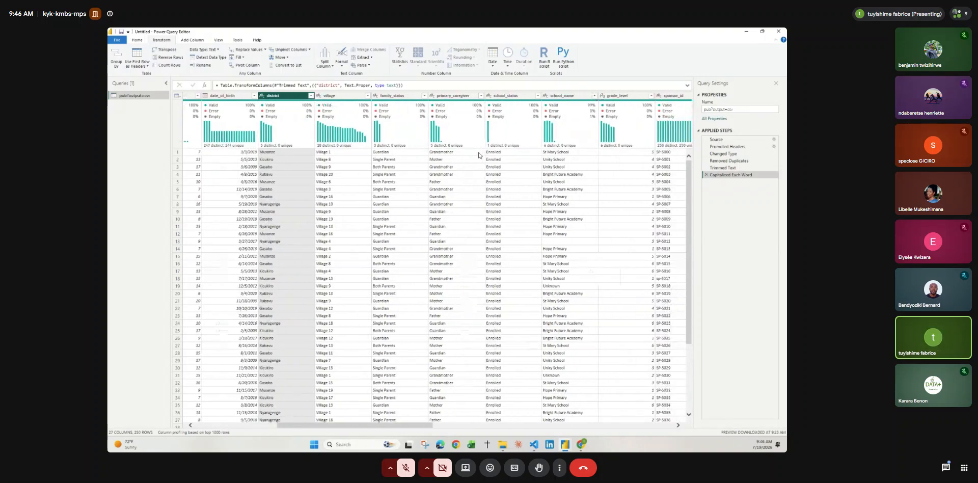
{"action": "scroll", "coordinate": [438, 169], "scroll_direction": "right", "scroll_amount": 1}
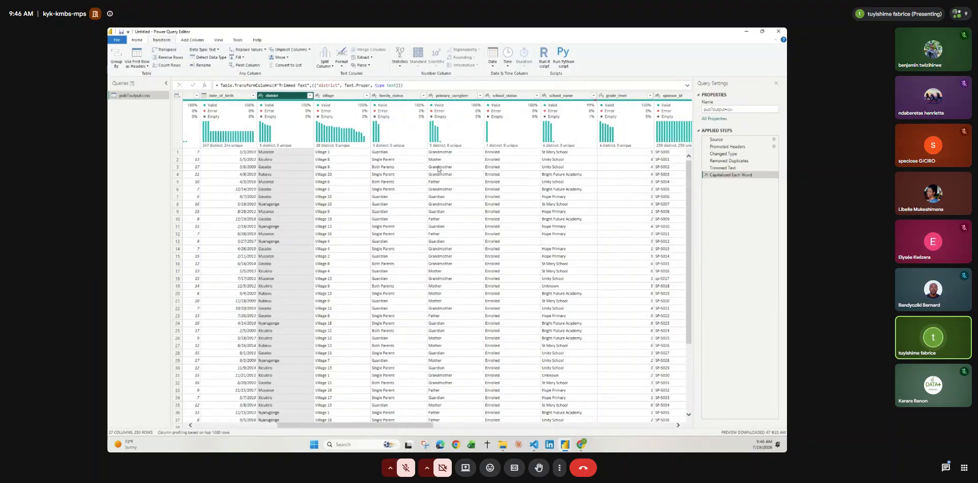
{"action": "scroll", "coordinate": [438, 169], "scroll_direction": "right", "scroll_amount": 2}
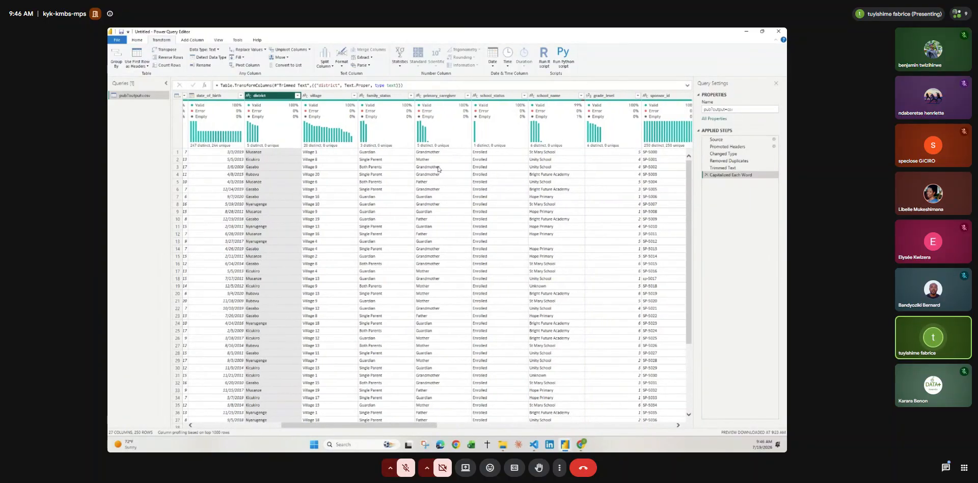
{"action": "scroll", "coordinate": [438, 169], "scroll_direction": "right", "scroll_amount": 3}
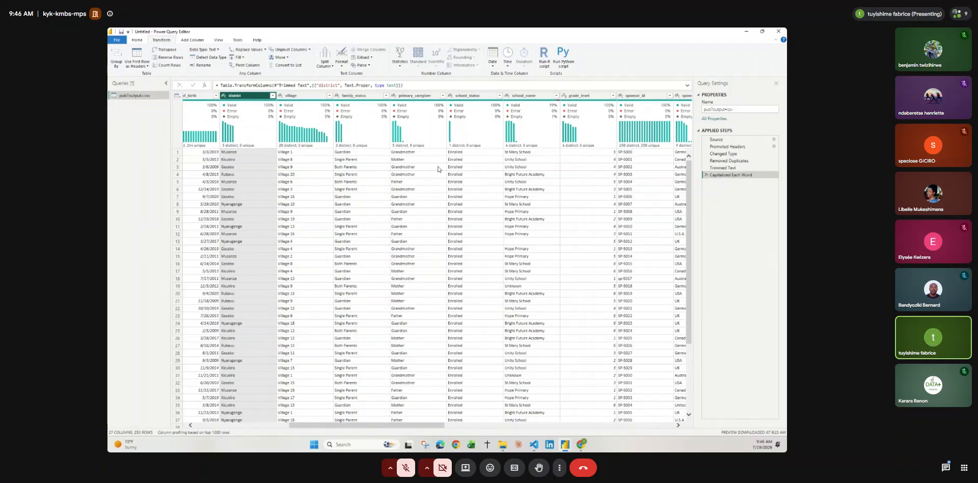
{"action": "scroll", "coordinate": [438, 168], "scroll_direction": "right", "scroll_amount": 5}
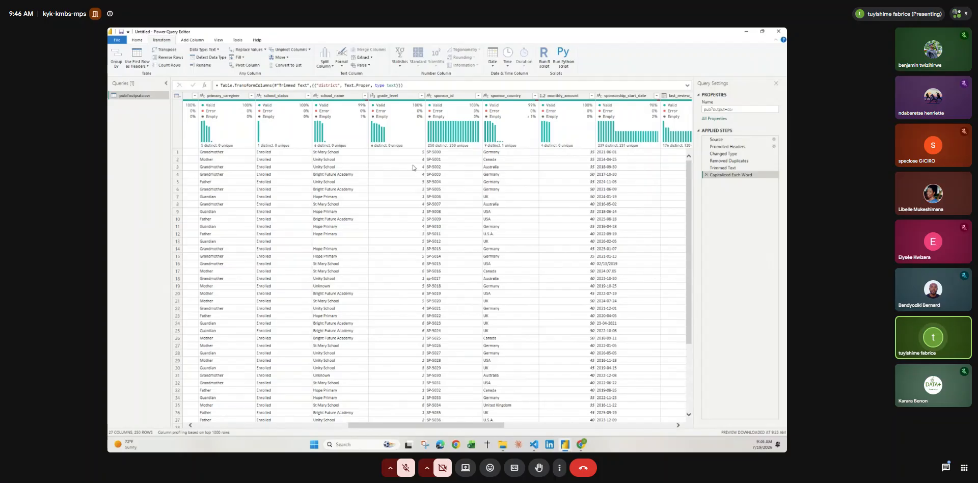
{"action": "mouse_move", "coordinate": [407, 146]}
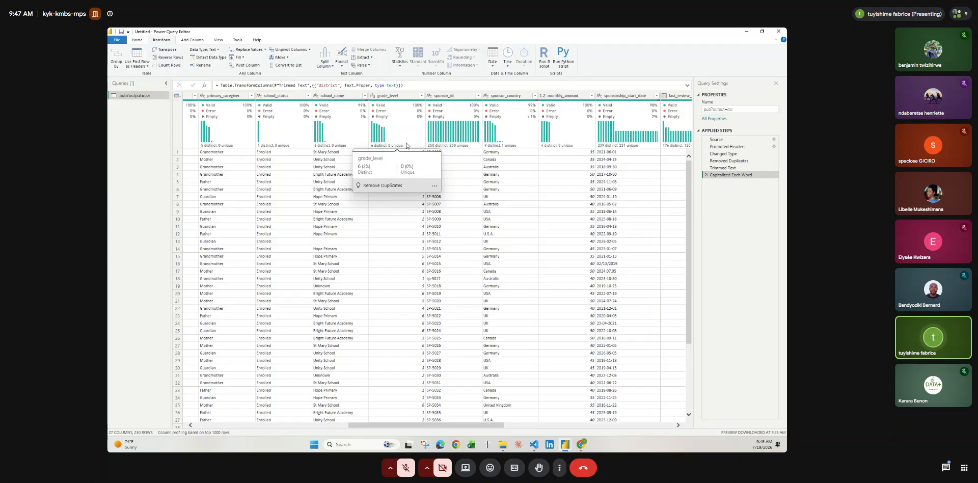
{"action": "left_click", "coordinate": [373, 99]}
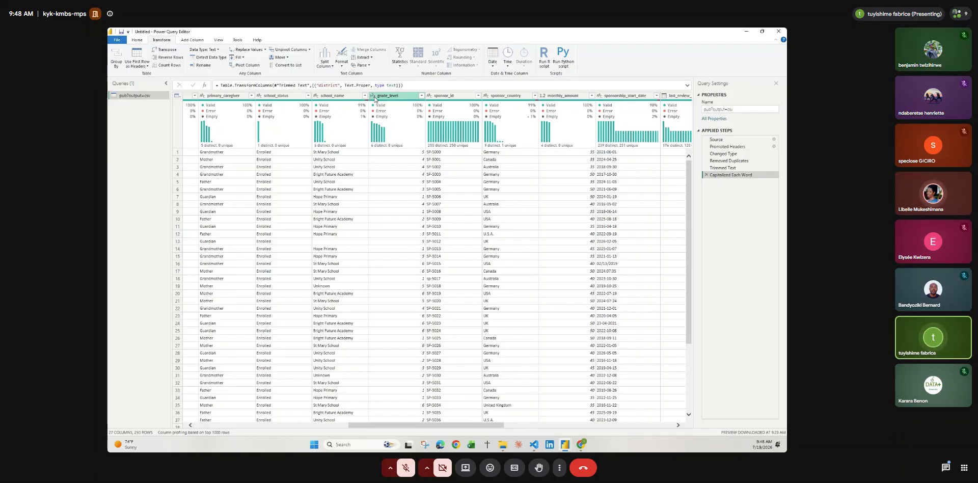
{"action": "left_click", "coordinate": [372, 97]}
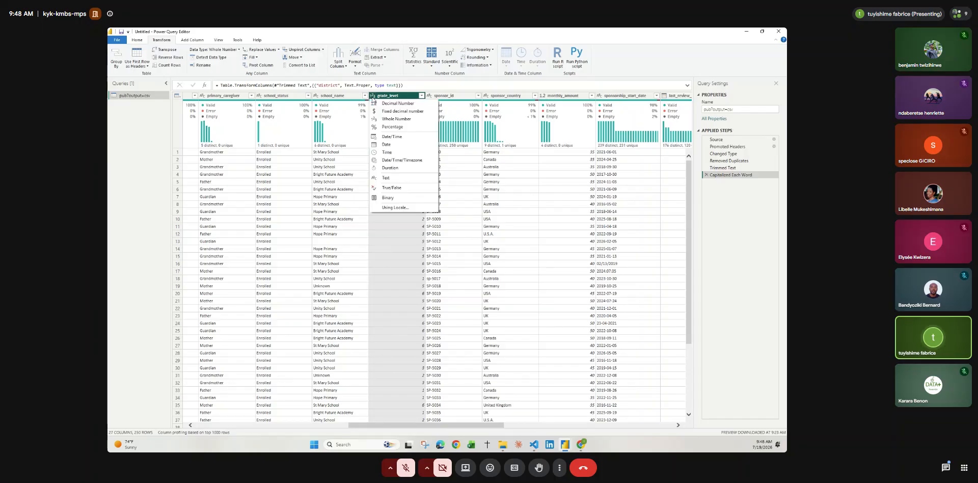
{"action": "left_click", "coordinate": [387, 177]}
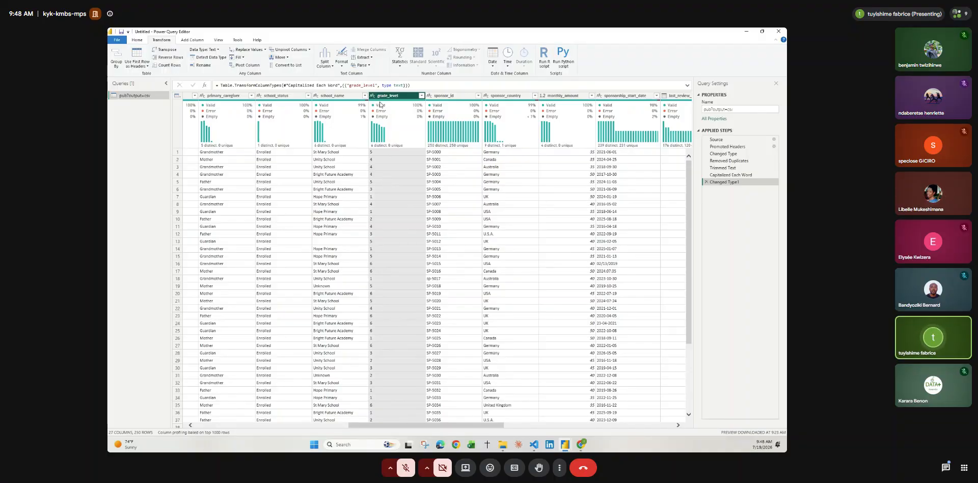
Select the school_name column and examine its statistics and value distribution for empty or unclear entries.
{"action": "mouse_move", "coordinate": [379, 103]}
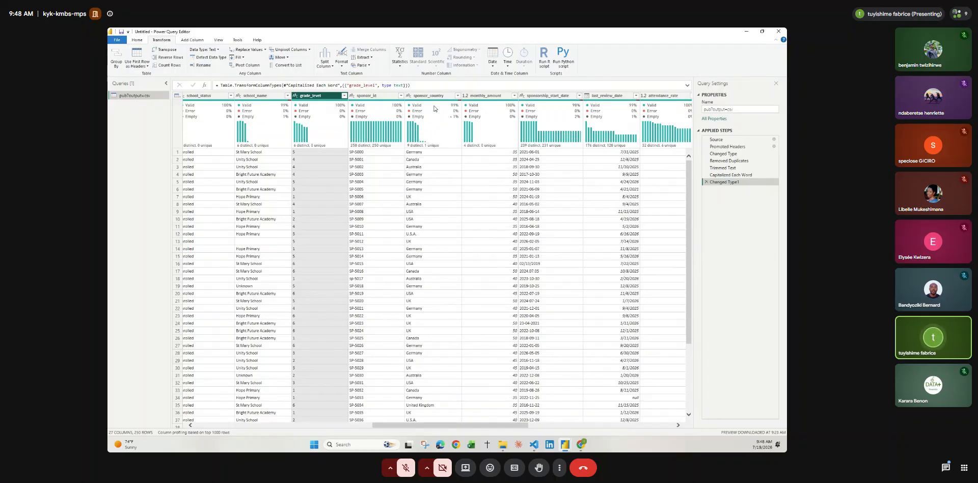
{"action": "mouse_move", "coordinate": [432, 121]}
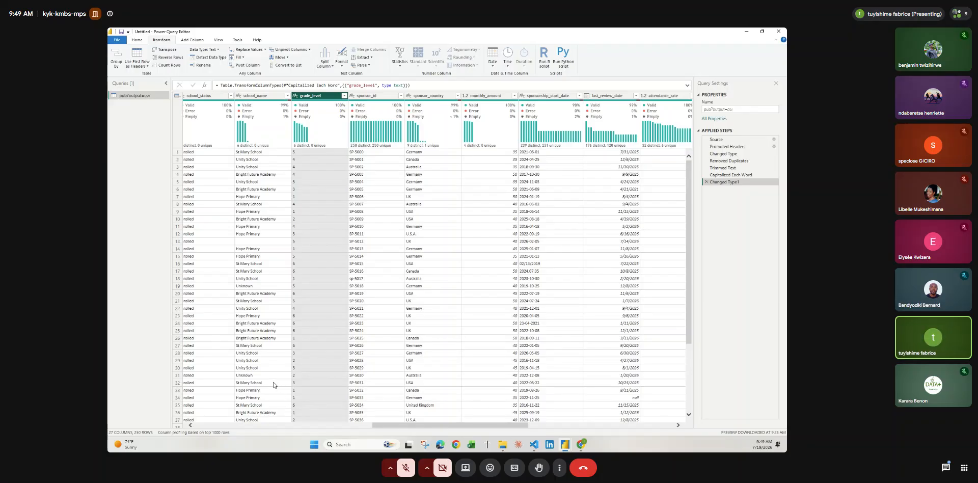
{"action": "left_click", "coordinate": [263, 96]}
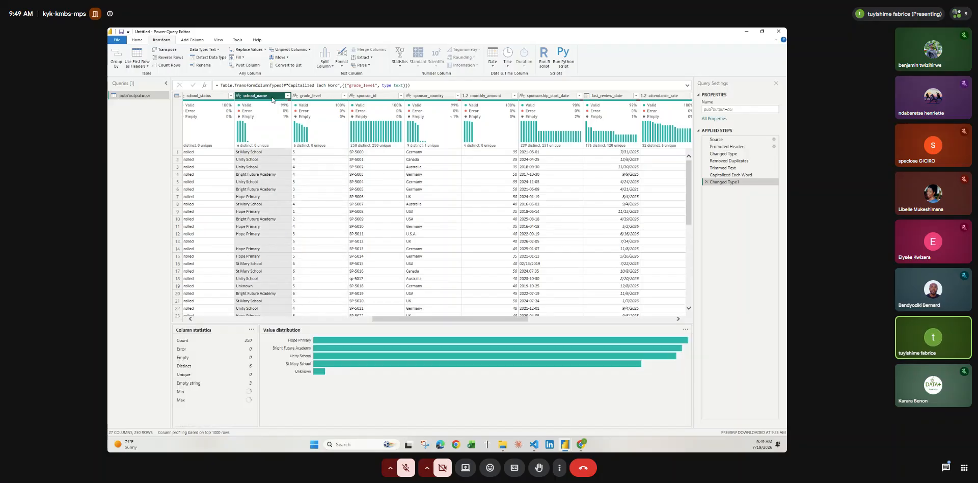
{"action": "left_click", "coordinate": [221, 41]}
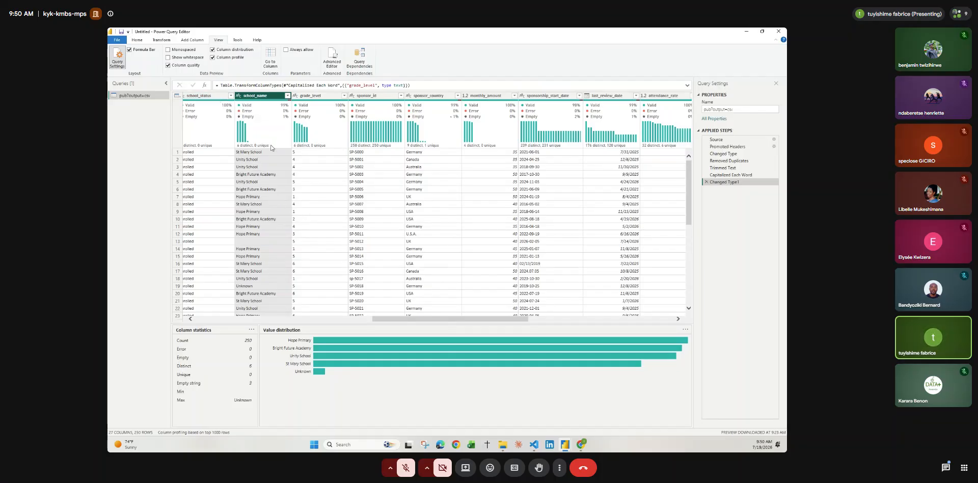
{"action": "left_click", "coordinate": [145, 40]}
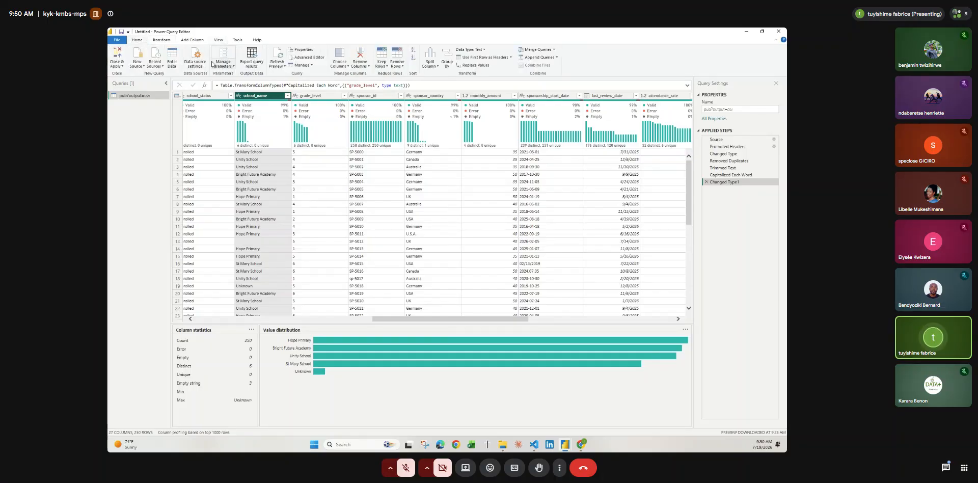
Replace the empty values in the school_name column with "unkown".
{"action": "right_click", "coordinate": [260, 97]}
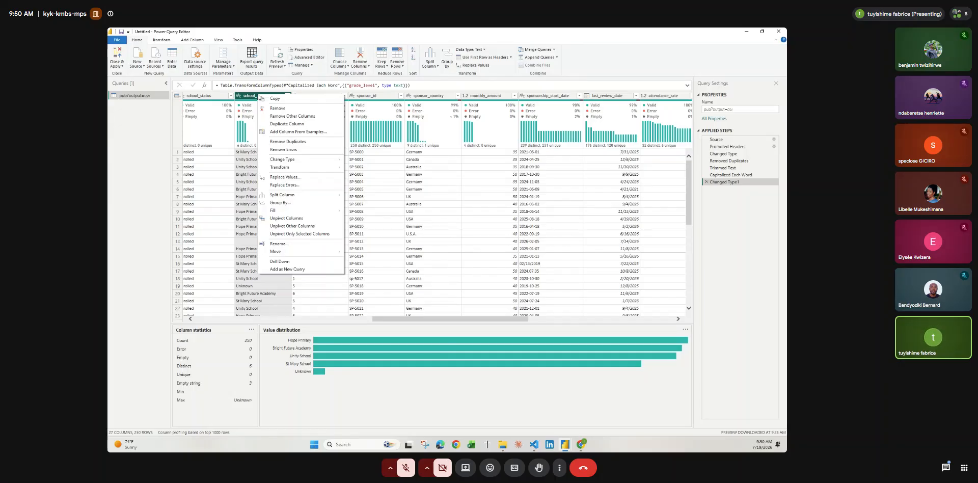
{"action": "left_click", "coordinate": [286, 177]}
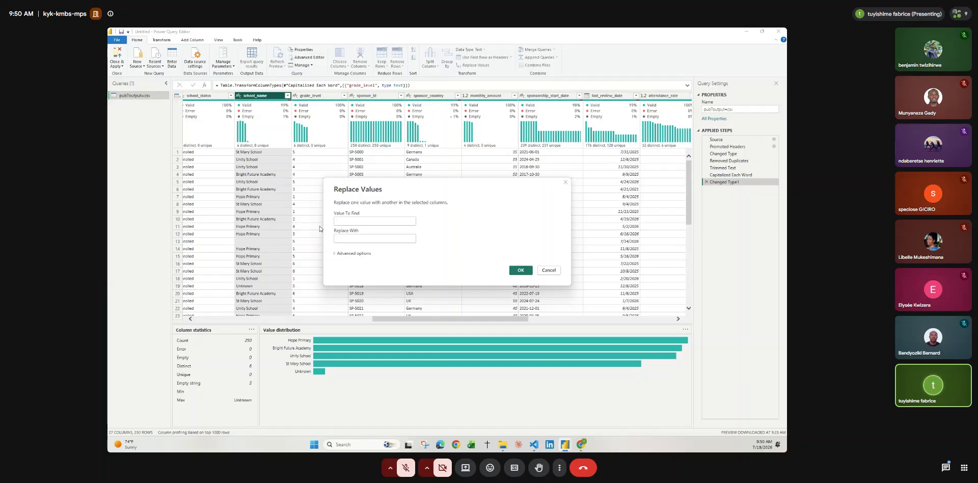
{"action": "left_click", "coordinate": [342, 240]}
{"action": "type", "text": "unkown"}
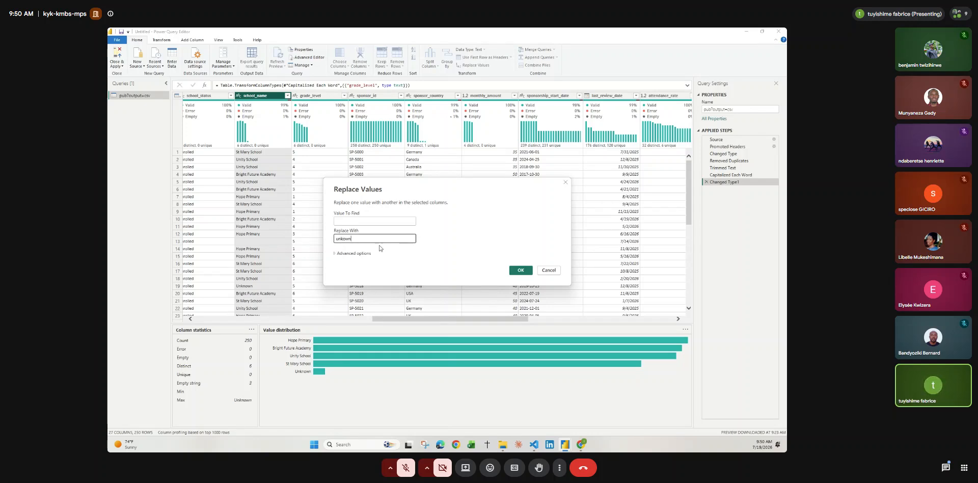
{"action": "left_click", "coordinate": [511, 272]}
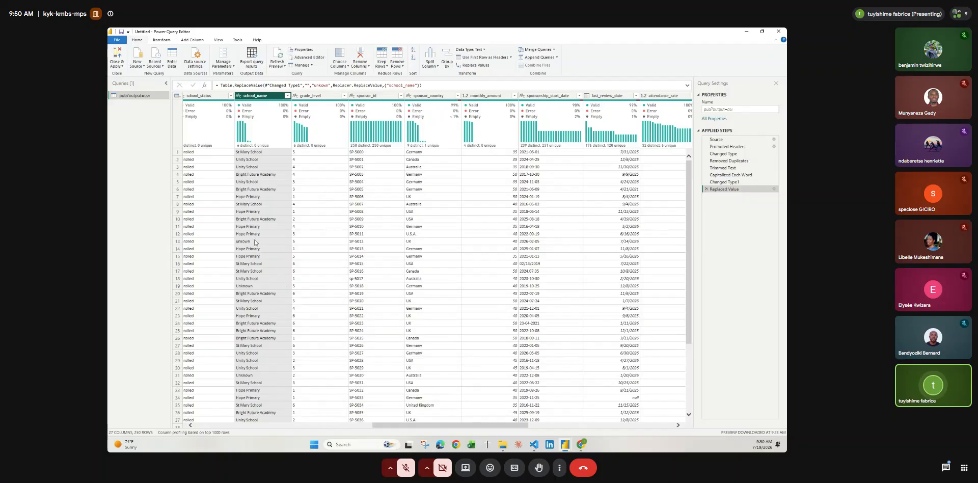
Apply the same replacement of empty values with "unkown" to the school_name column a second time.
{"action": "right_click", "coordinate": [259, 96]}
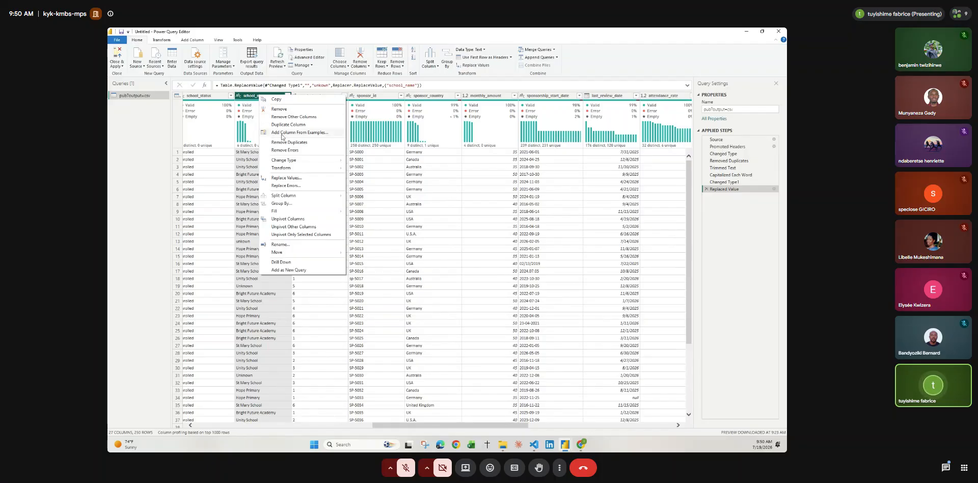
{"action": "left_click", "coordinate": [283, 178]}
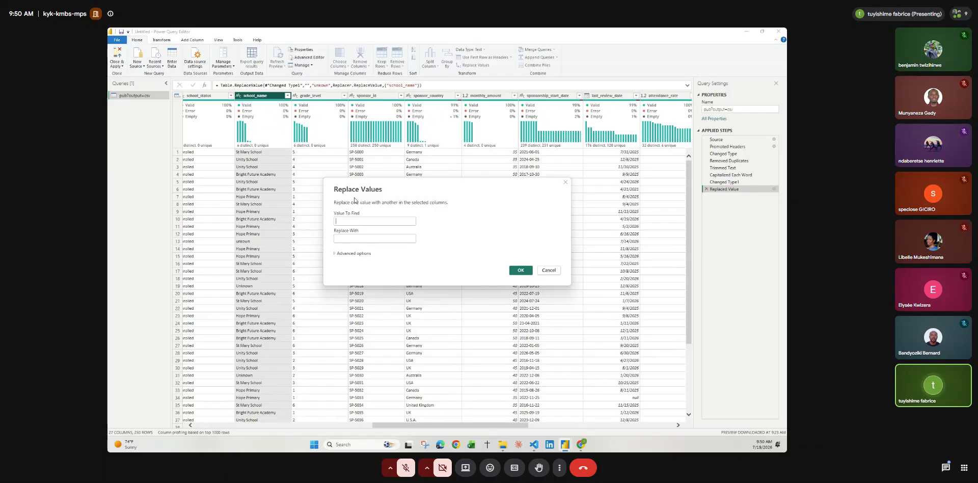
{"action": "left_click", "coordinate": [352, 238]}
{"action": "type", "text": "u"}
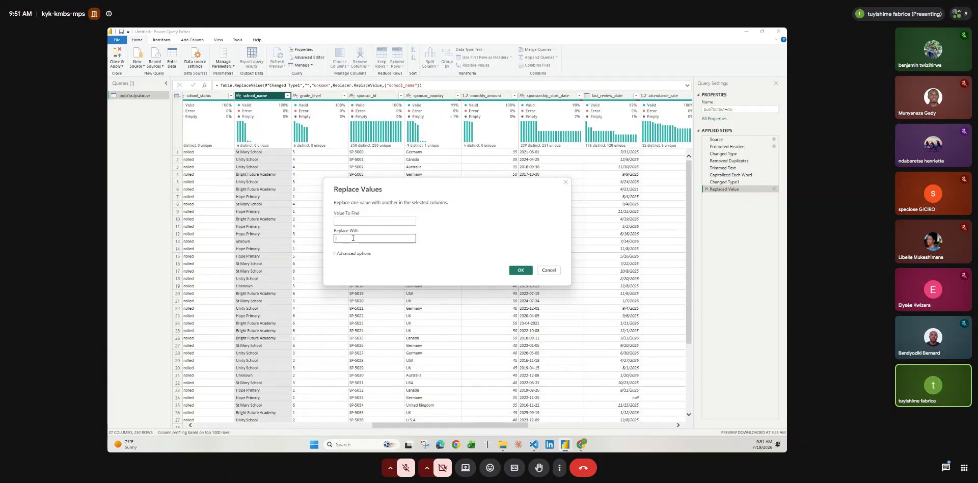
{"action": "type", "text": "nkown"}
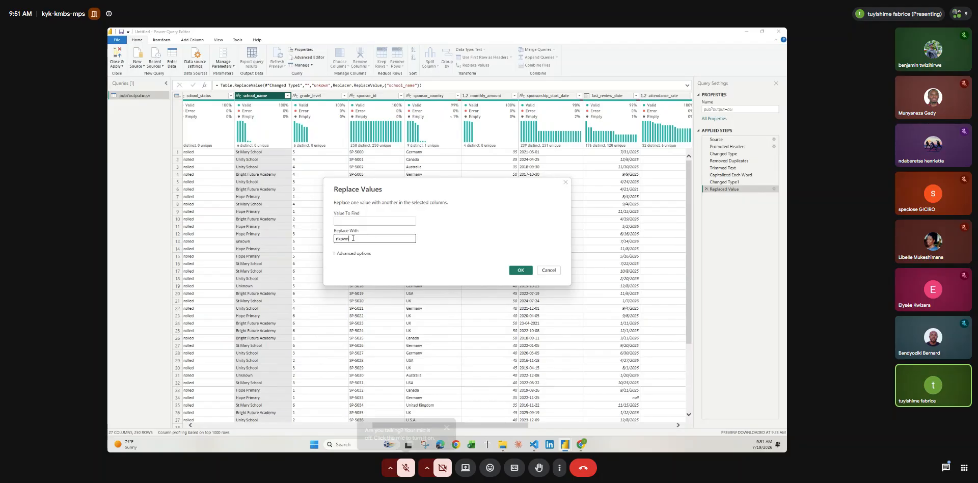
{"action": "left_click", "coordinate": [530, 269]}
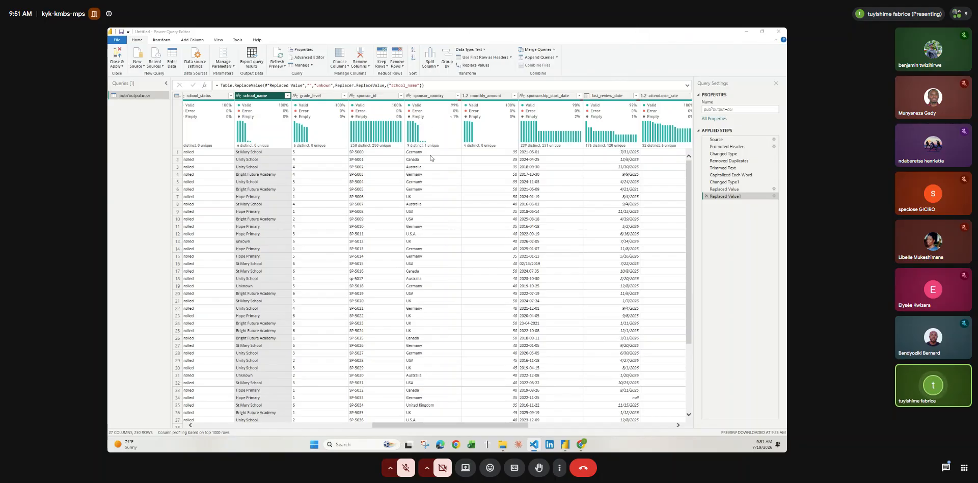
Show the column profile for school_name again and examine its value distribution for inconsistent entries.
{"action": "scroll", "coordinate": [433, 158], "scroll_direction": "right", "scroll_amount": 2}
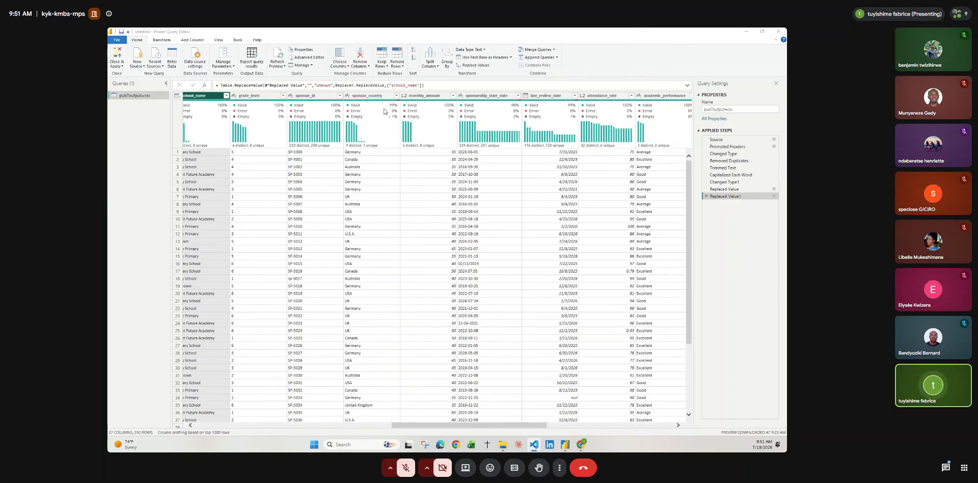
{"action": "mouse_move", "coordinate": [376, 111]}
{"action": "mouse_move", "coordinate": [367, 147]}
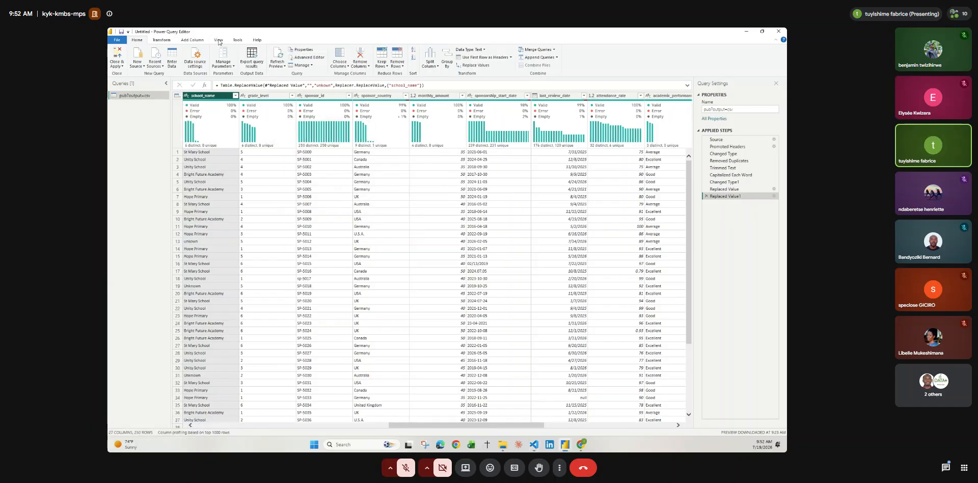
{"action": "left_click", "coordinate": [219, 41]}
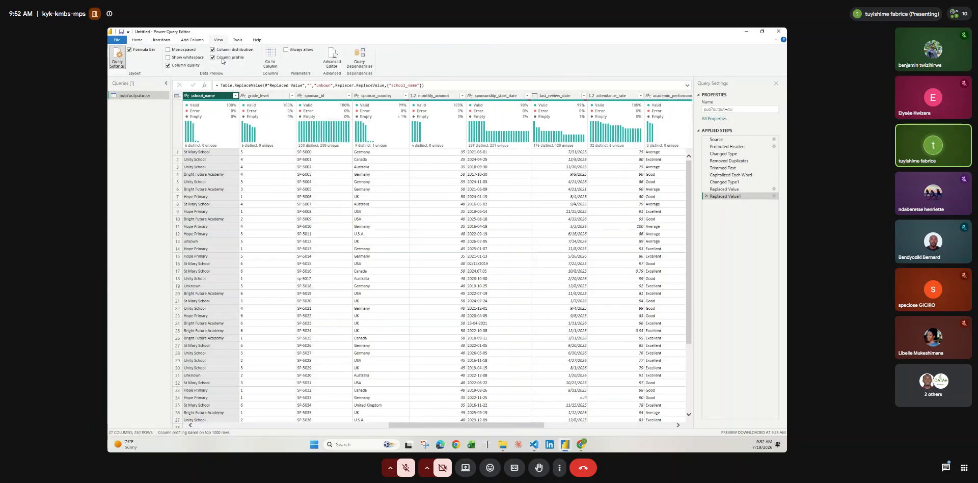
{"action": "left_click", "coordinate": [212, 58]}
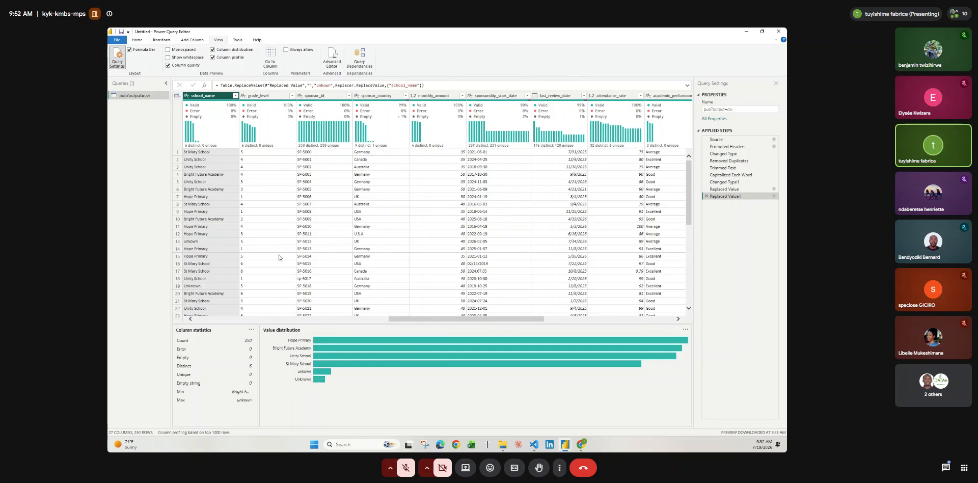
Replace the value "unkown" with "Unknown" in the school_name column.
{"action": "right_click", "coordinate": [209, 98]}
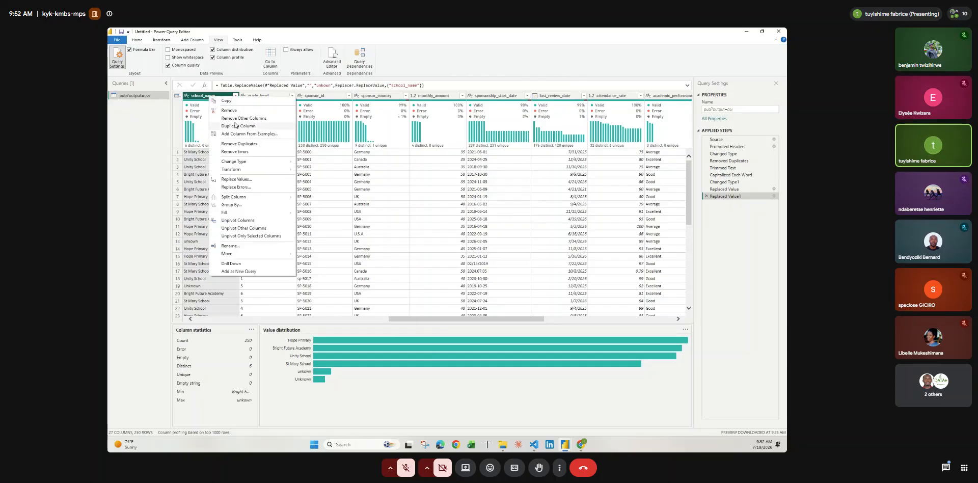
{"action": "left_click", "coordinate": [234, 181]}
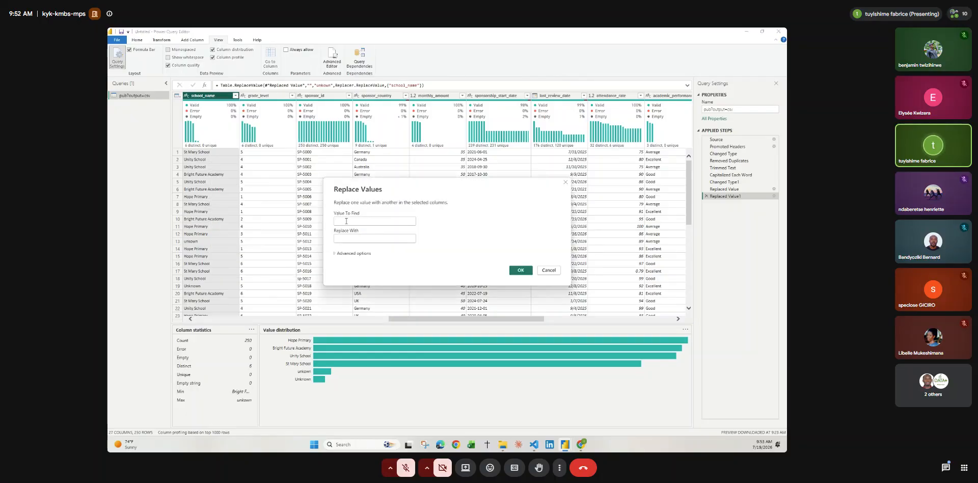
{"action": "type", "text": "unkown"}
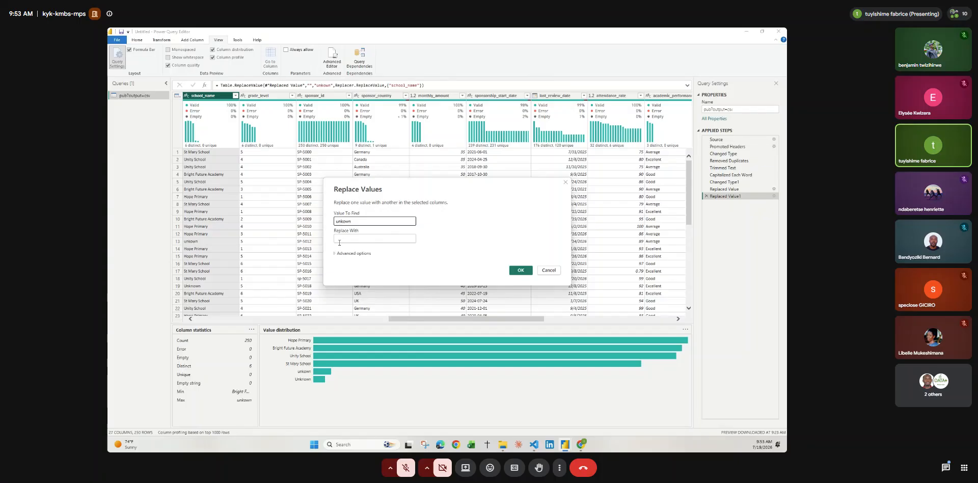
{"action": "left_click", "coordinate": [339, 240]}
{"action": "type", "text": "Unknown"}
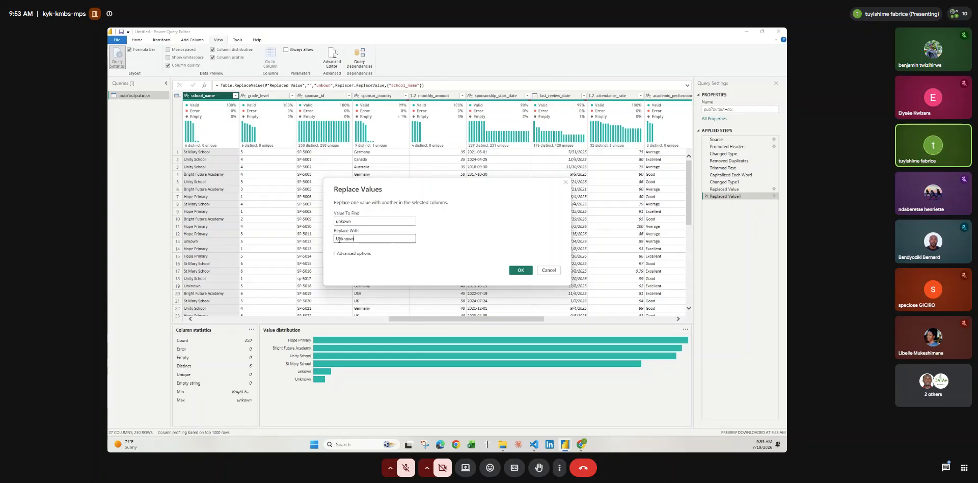
{"action": "left_click", "coordinate": [520, 276]}
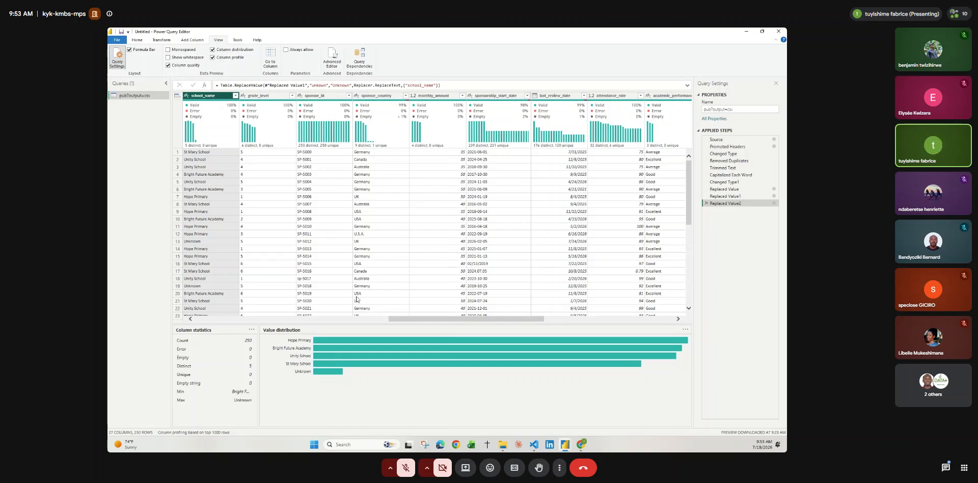
Select the sponsor_country column and examine its value distribution for inconsistent country names.
{"action": "scroll", "coordinate": [376, 281], "scroll_direction": "right", "scroll_amount": 1}
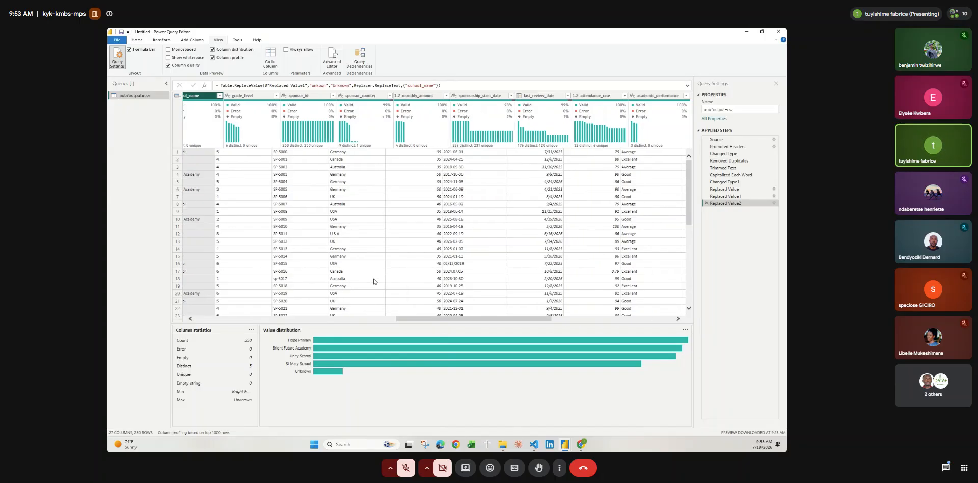
{"action": "left_click", "coordinate": [328, 265]}
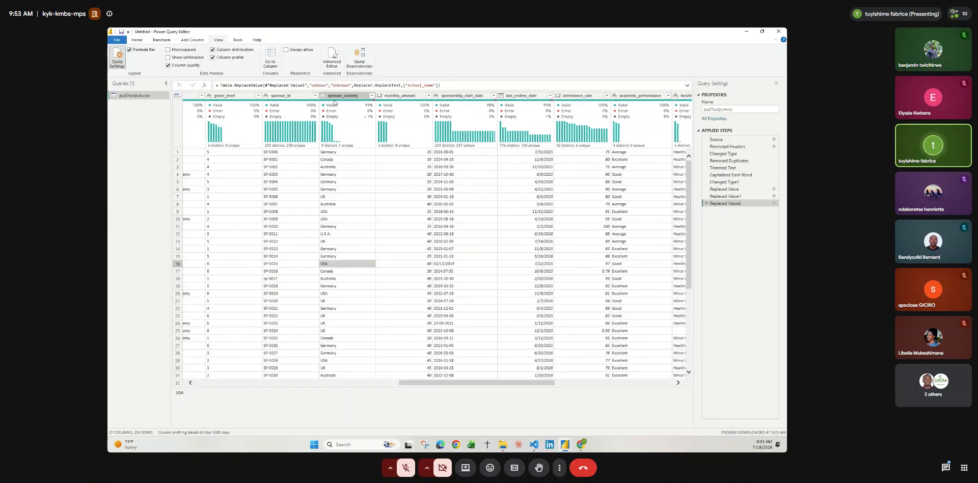
{"action": "left_click", "coordinate": [335, 98]}
{"action": "right_click", "coordinate": [336, 99]}
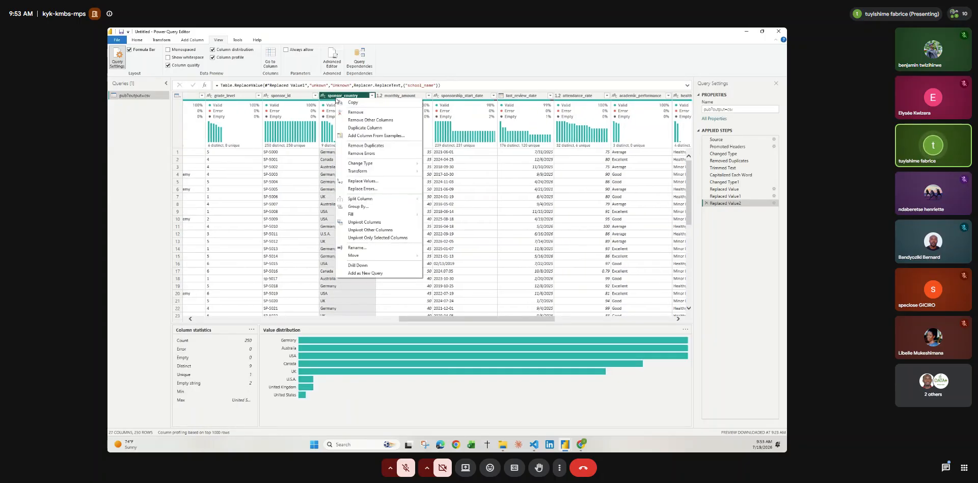
{"action": "left_click", "coordinate": [319, 397]}
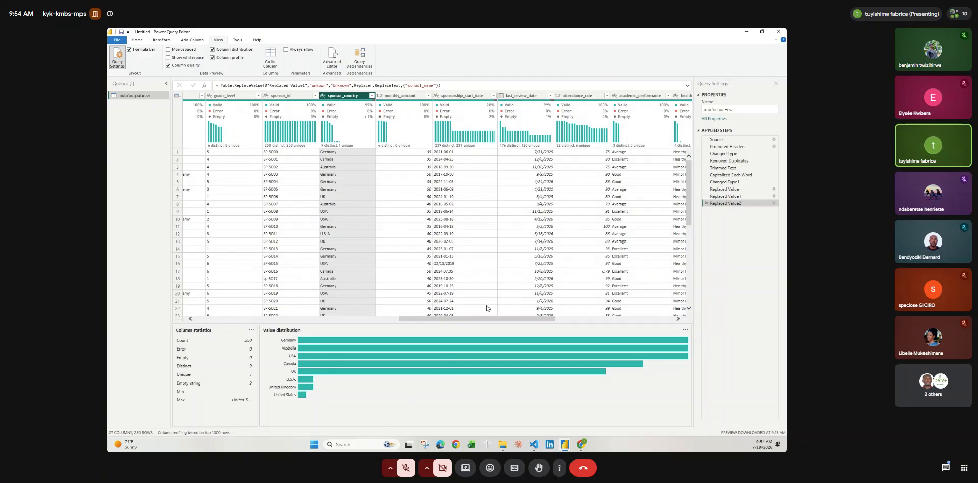
Replace the value "U.S.A." with "USA" in the sponsor_country column.
{"action": "right_click", "coordinate": [353, 97]}
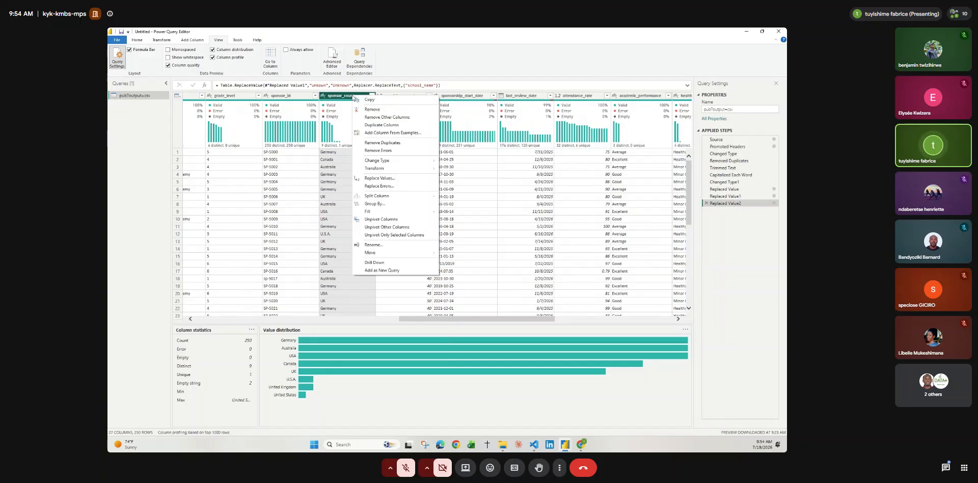
{"action": "left_click", "coordinate": [366, 178]}
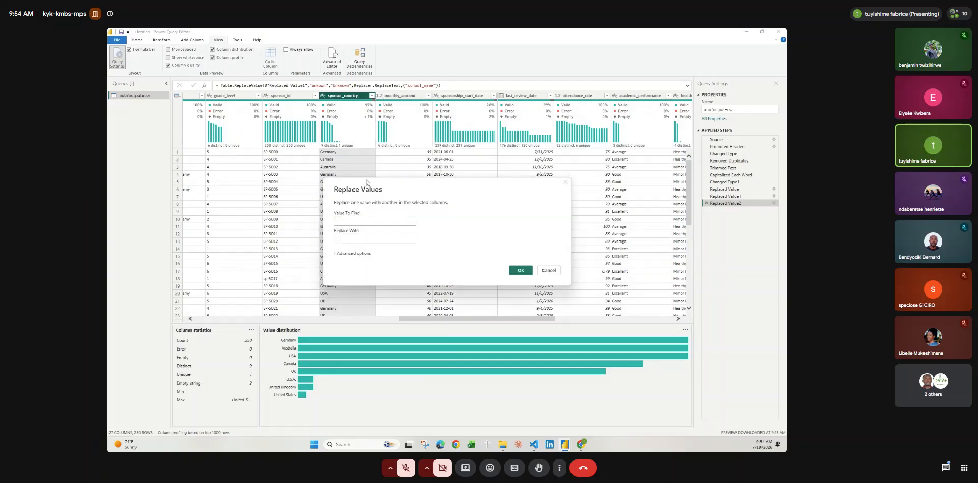
{"action": "type", "text": "U>S<"}
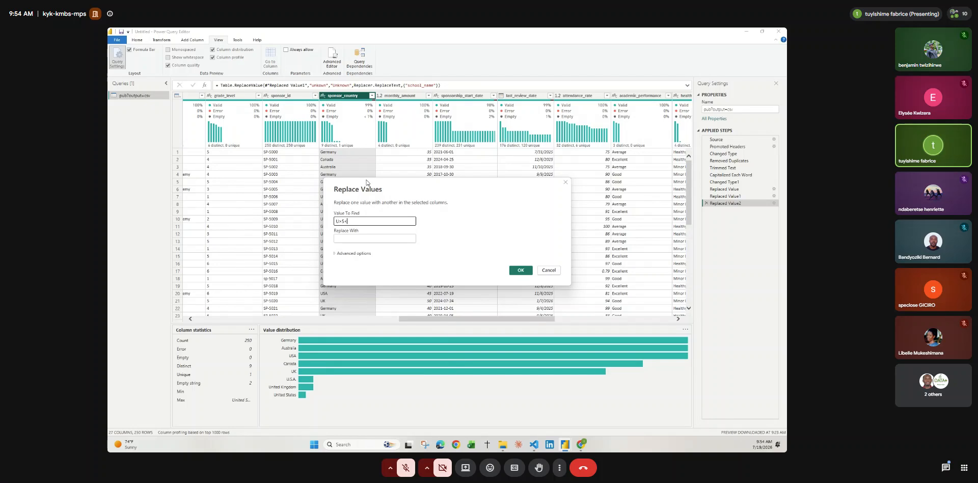
{"action": "type", "text": ">"}
{"action": "key", "text": "BackSpace"}
{"action": "key", "text": "BackSpace"}
{"action": "key", "text": "BackSpace"}
{"action": "type", "text": ".S.A."}
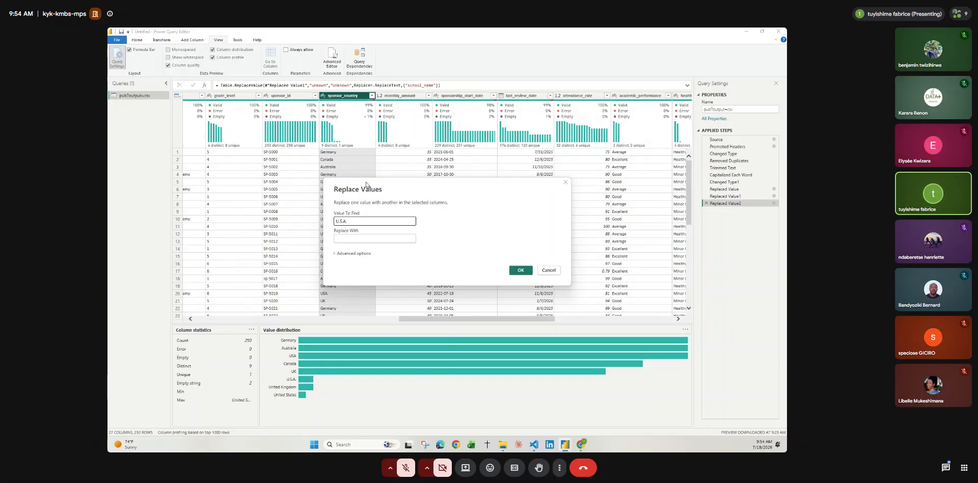
{"action": "left_click", "coordinate": [341, 238]}
{"action": "type", "text": "USA"}
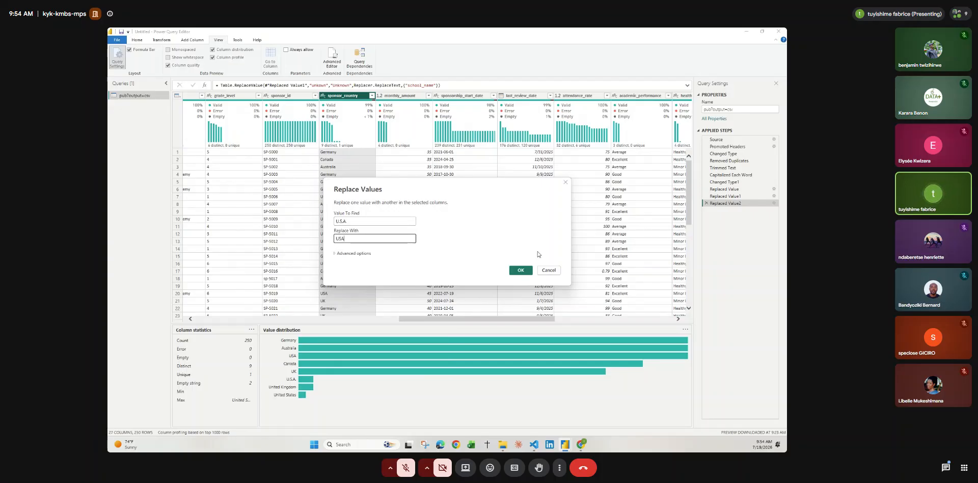
{"action": "left_click", "coordinate": [527, 271]}
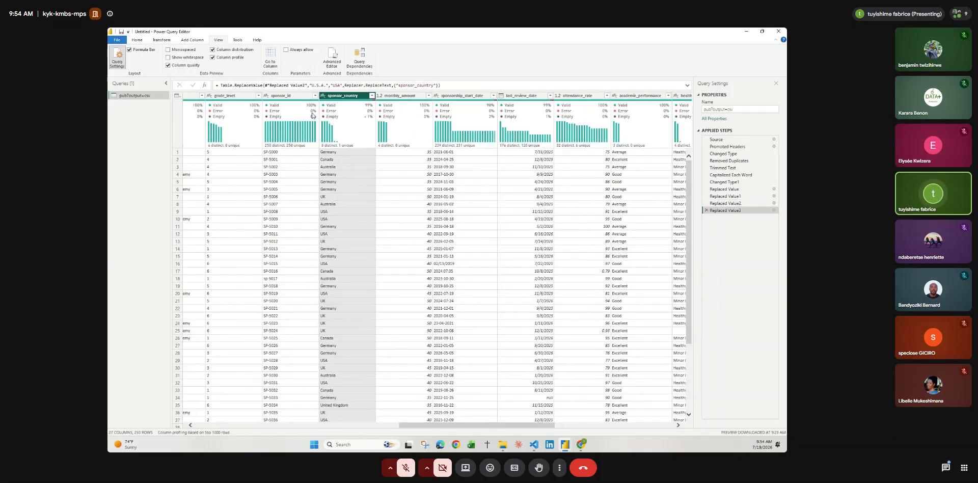
{"action": "right_click", "coordinate": [364, 95]}
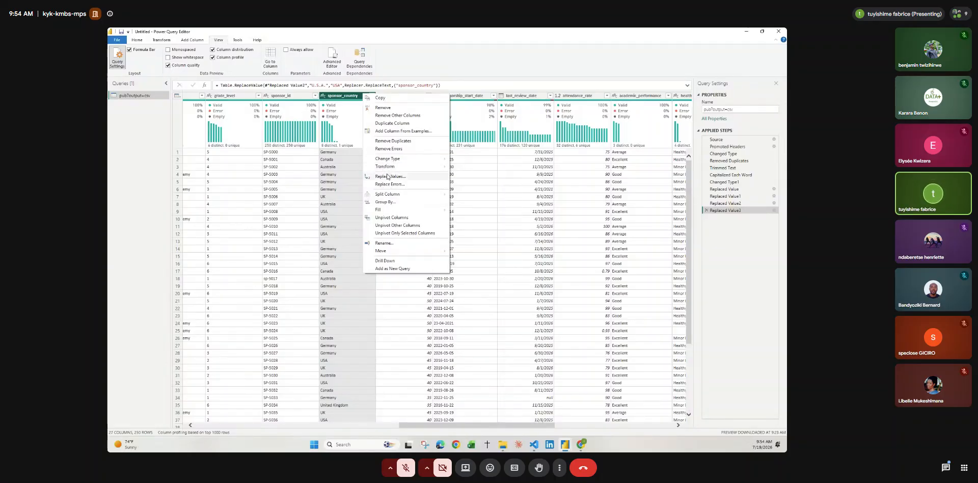
{"action": "left_click", "coordinate": [388, 177]}
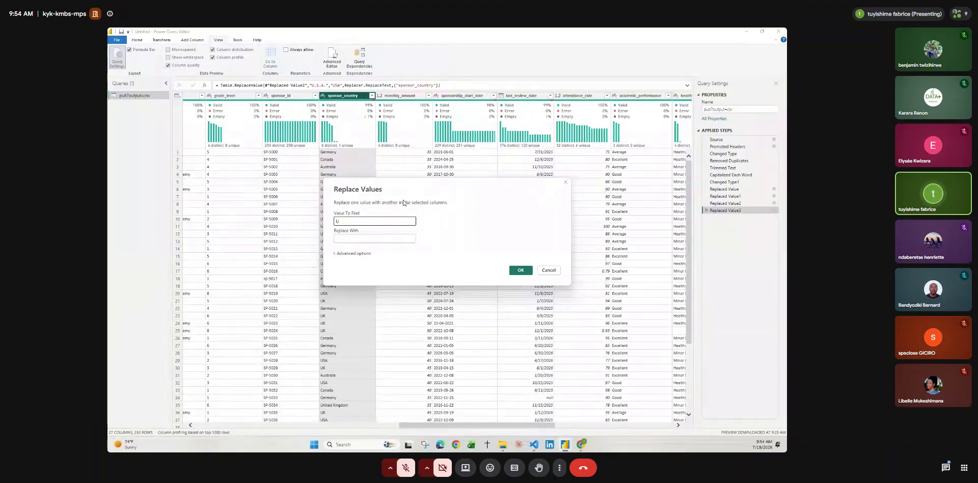
{"action": "left_click", "coordinate": [548, 270]}
Show the column profile for sponsor_country again and replace "United Kingdom" with "UK" in that column.
{"action": "left_click", "coordinate": [225, 58]}
{"action": "left_click", "coordinate": [225, 58]}
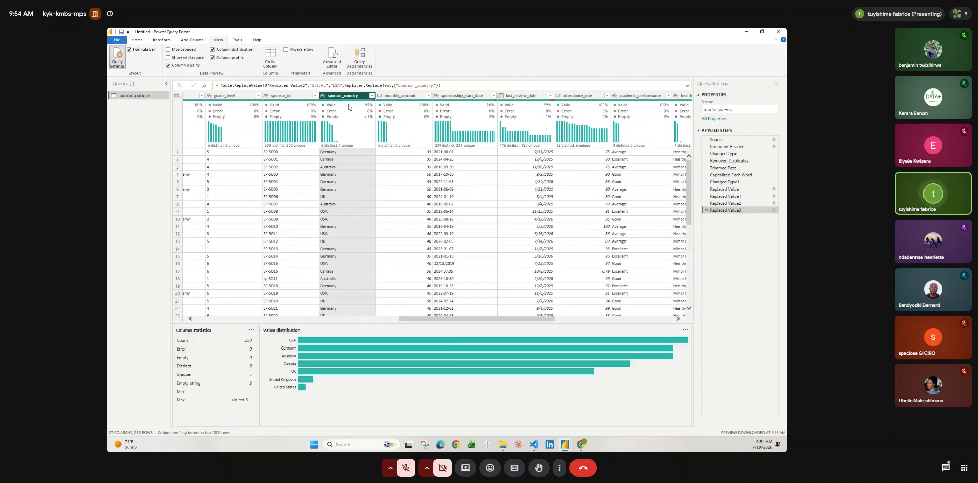
{"action": "mouse_move", "coordinate": [350, 103]}
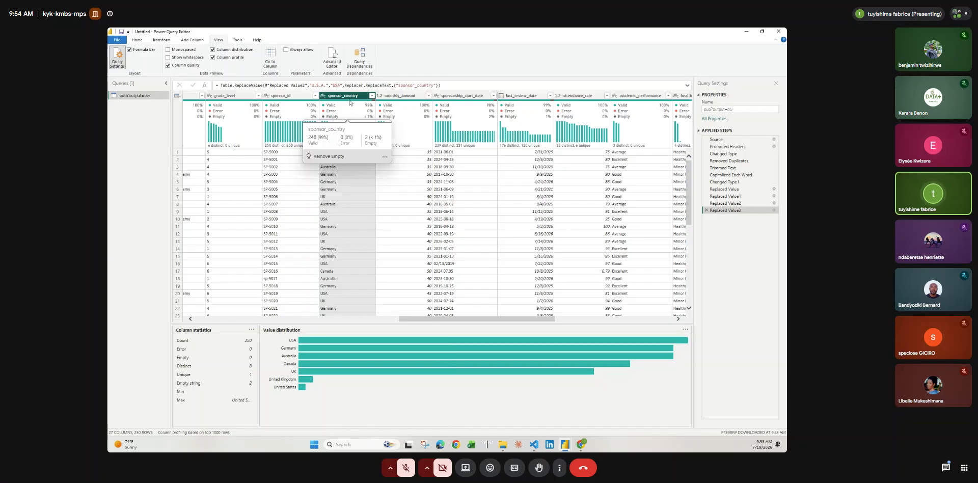
{"action": "right_click", "coordinate": [349, 103]}
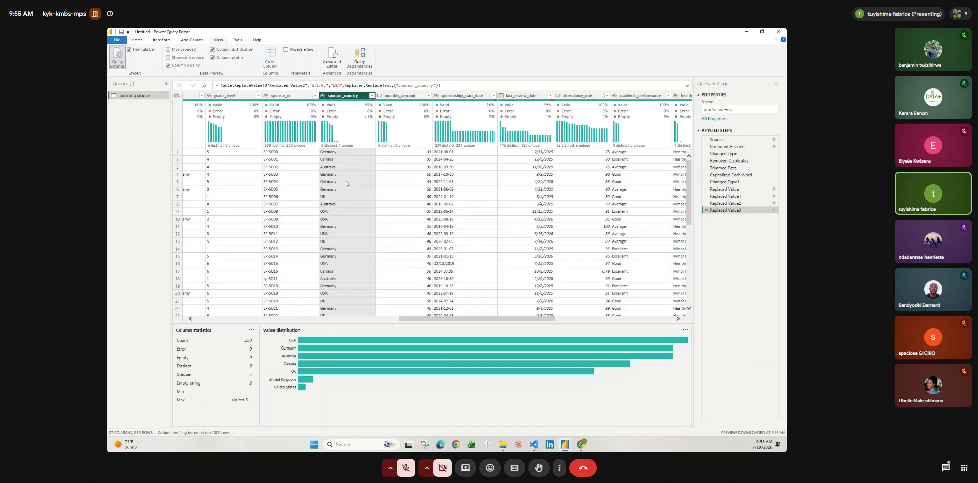
{"action": "left_click", "coordinate": [346, 183]}
{"action": "type", "text": "Unit"}
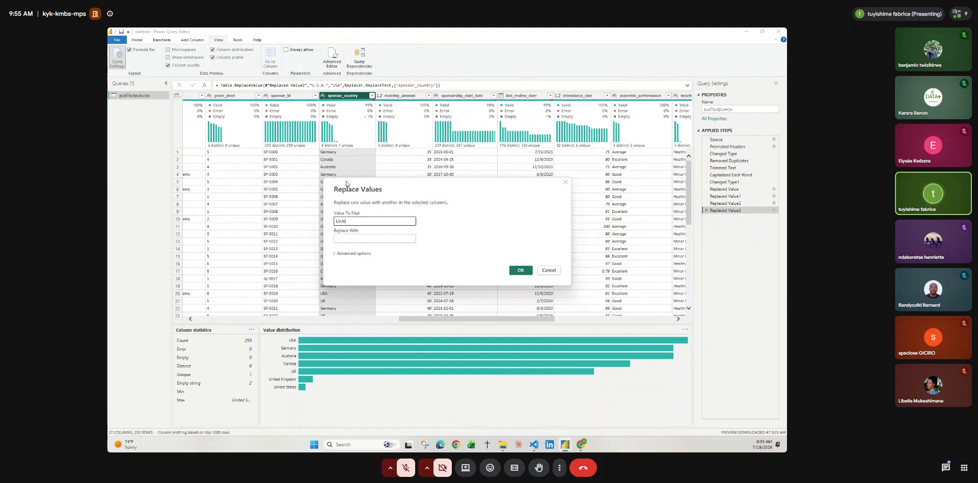
{"action": "type", "text": "ed Kingdom"}
{"action": "left_click", "coordinate": [344, 240]}
{"action": "type", "text": "UK"}
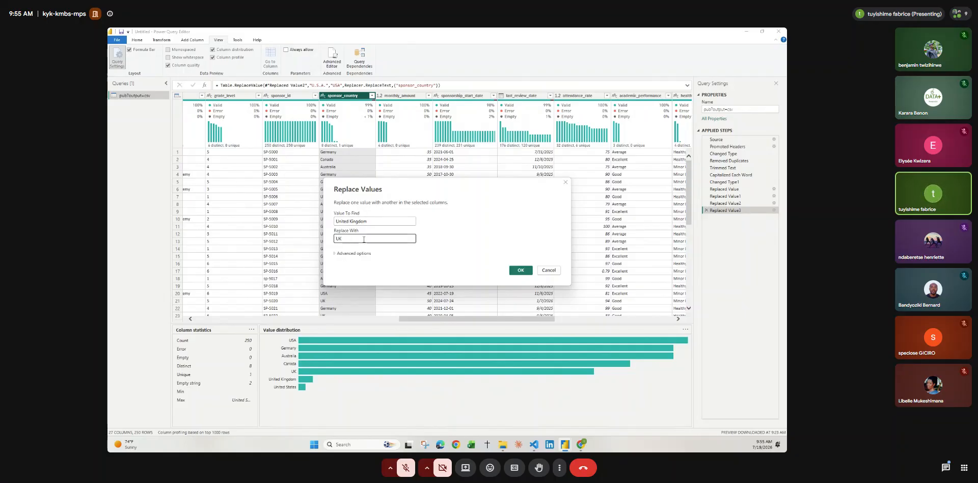
{"action": "left_click", "coordinate": [517, 271]}
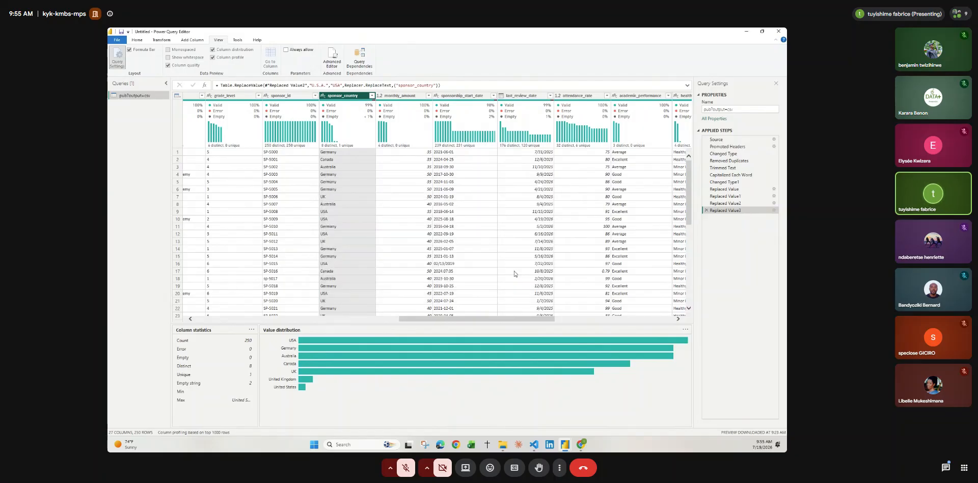
Replace the value "United States" with "USA" in the sponsor_country column.
{"action": "right_click", "coordinate": [349, 98]}
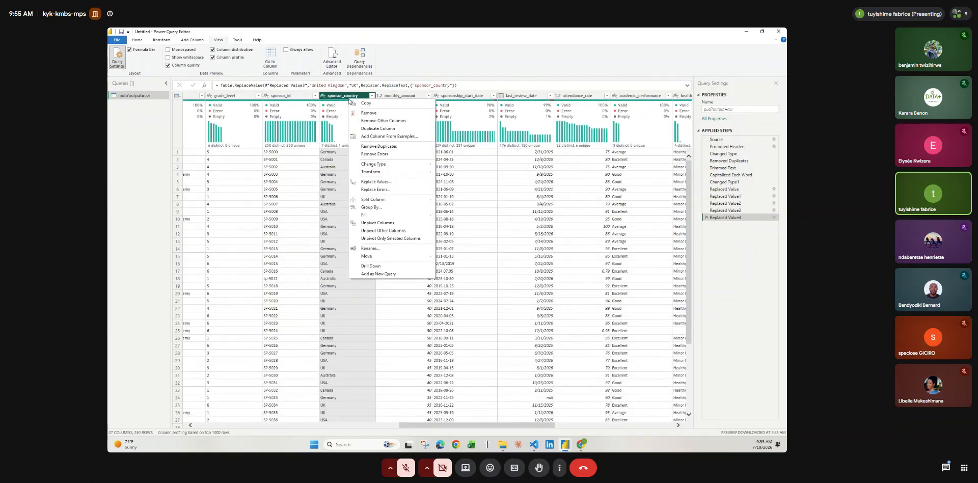
{"action": "left_click", "coordinate": [375, 182]}
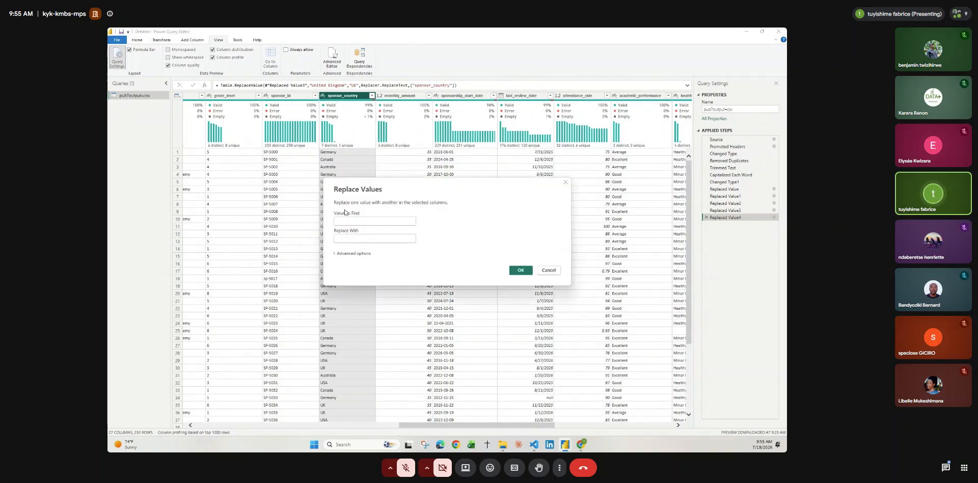
{"action": "type", "text": "Unite"}
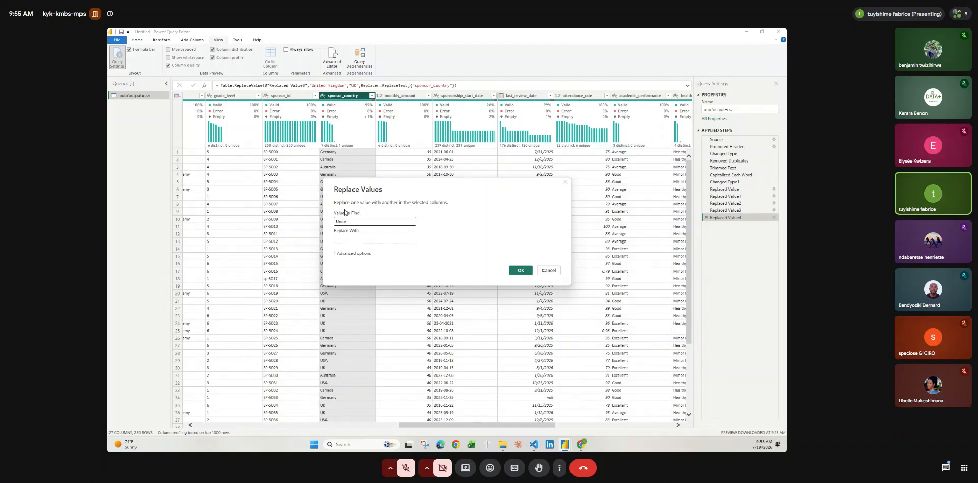
{"action": "type", "text": "d States"}
{"action": "left_click", "coordinate": [346, 238]}
{"action": "type", "text": "USA"}
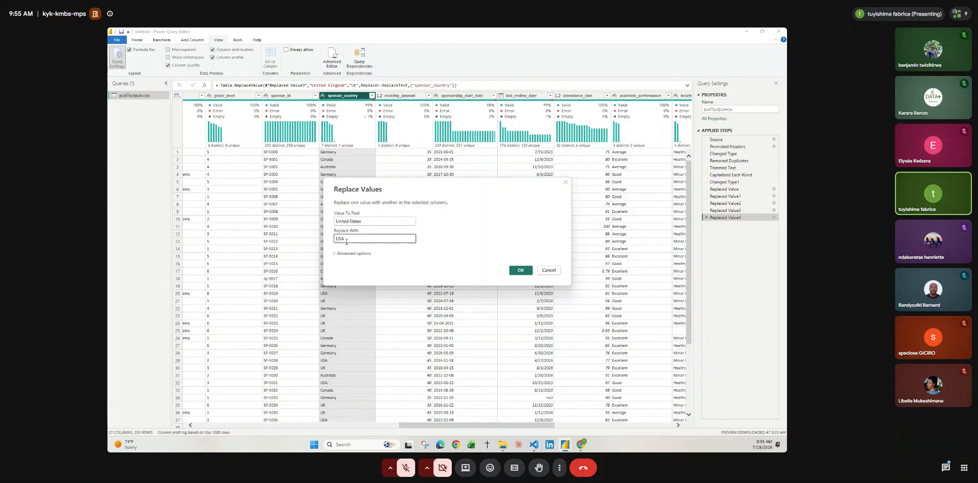
{"action": "left_click", "coordinate": [520, 271]}
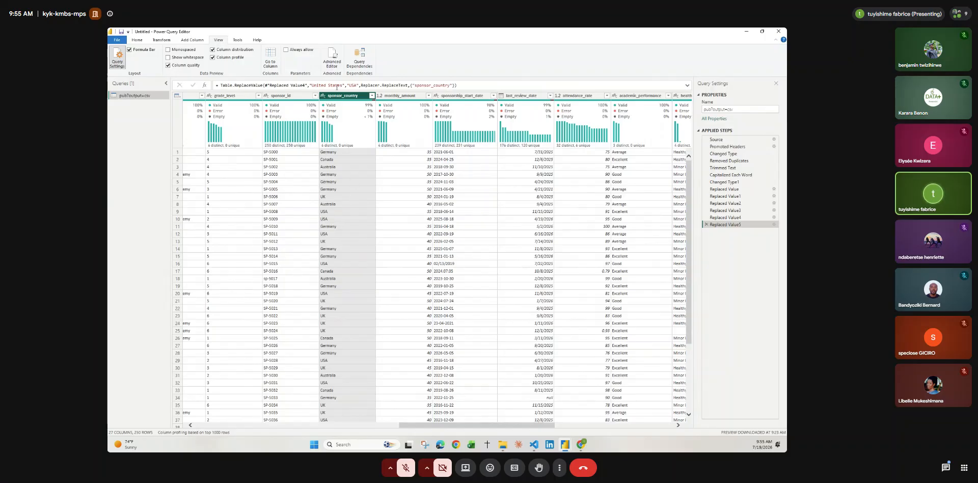
Redisplay the column profile for sponsor_country and check its value distribution for remaining country name variants and empty entries.
{"action": "mouse_move", "coordinate": [334, 144]}
{"action": "right_click", "coordinate": [229, 56]}
{"action": "right_click", "coordinate": [218, 57]}
{"action": "right_click", "coordinate": [212, 58]}
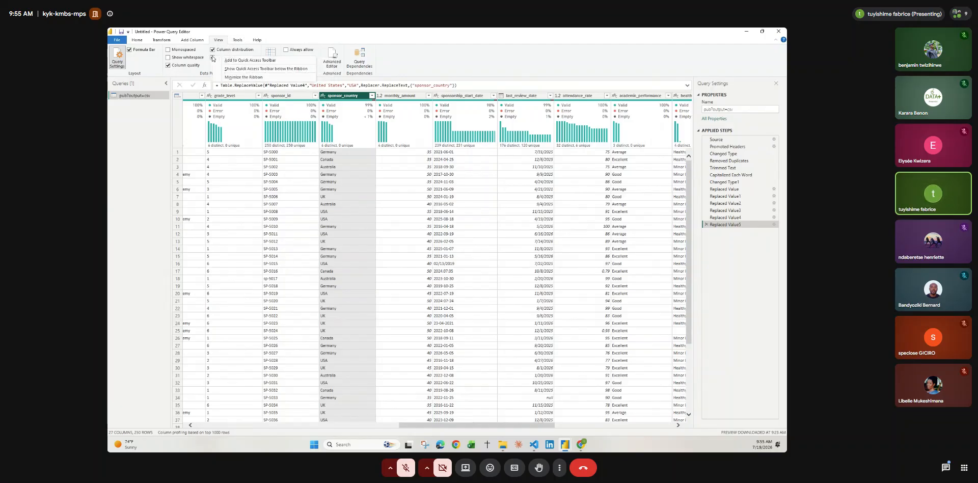
{"action": "right_click", "coordinate": [212, 59]}
{"action": "right_click", "coordinate": [213, 60]}
{"action": "left_click", "coordinate": [213, 60]}
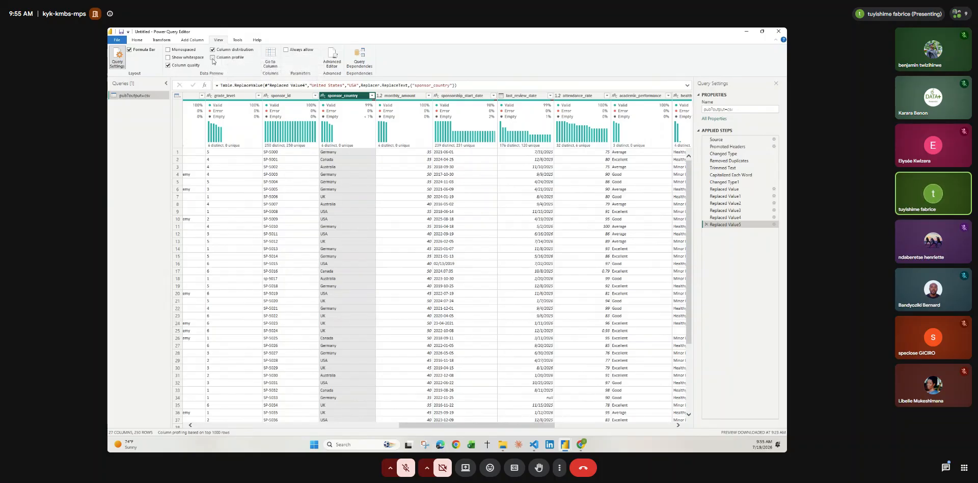
{"action": "left_click", "coordinate": [213, 60]}
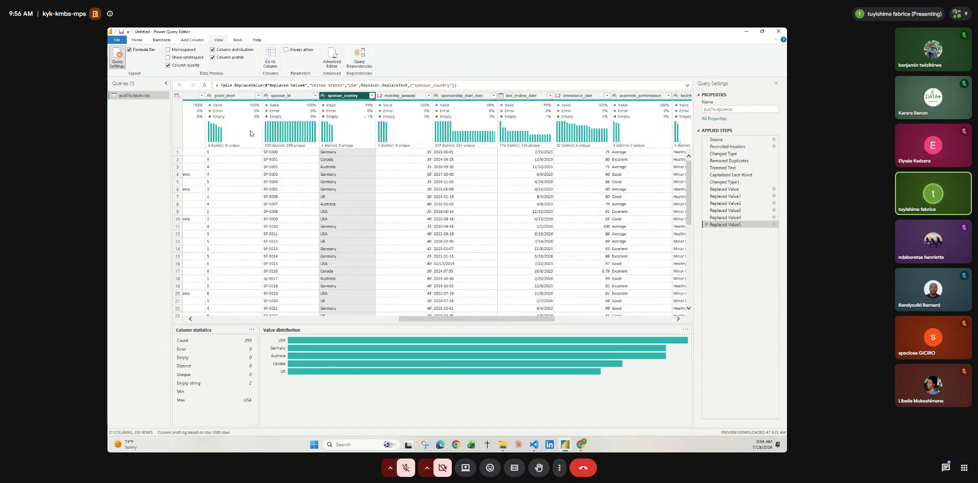
{"action": "mouse_move", "coordinate": [338, 361]}
Filter the sponsor_country column to show only the rows with blank values.
{"action": "mouse_move", "coordinate": [381, 125]}
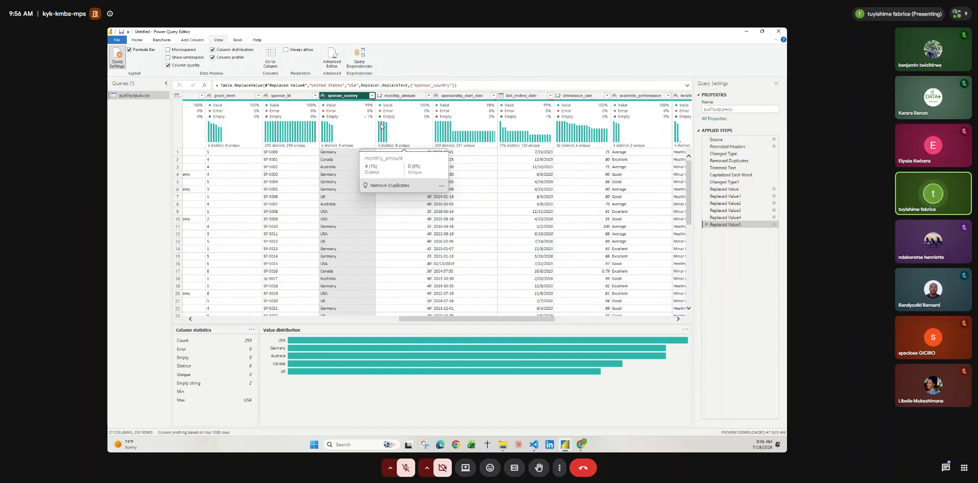
{"action": "right_click", "coordinate": [373, 96]}
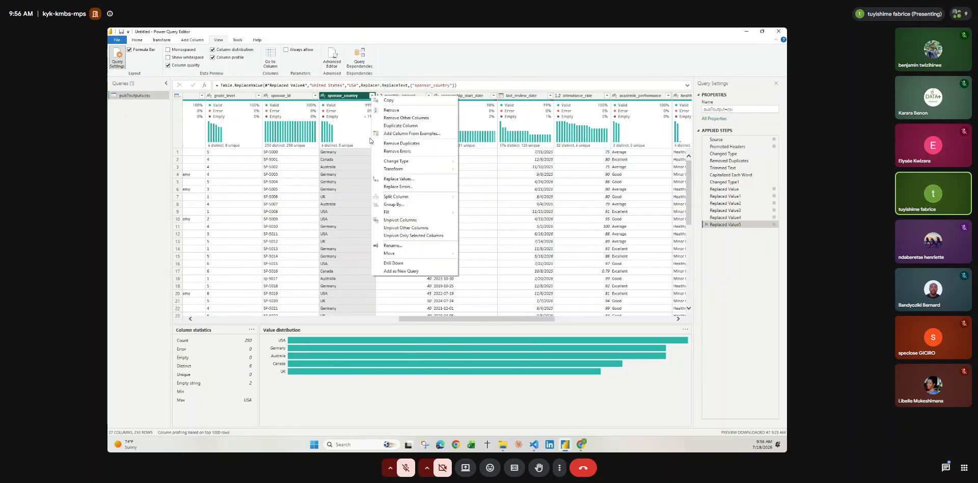
{"action": "left_click", "coordinate": [371, 96]}
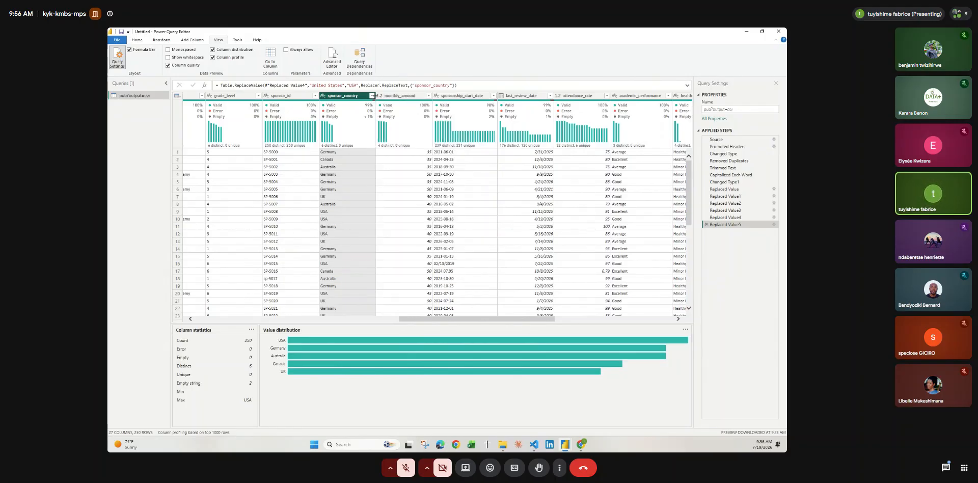
{"action": "left_click", "coordinate": [371, 96]}
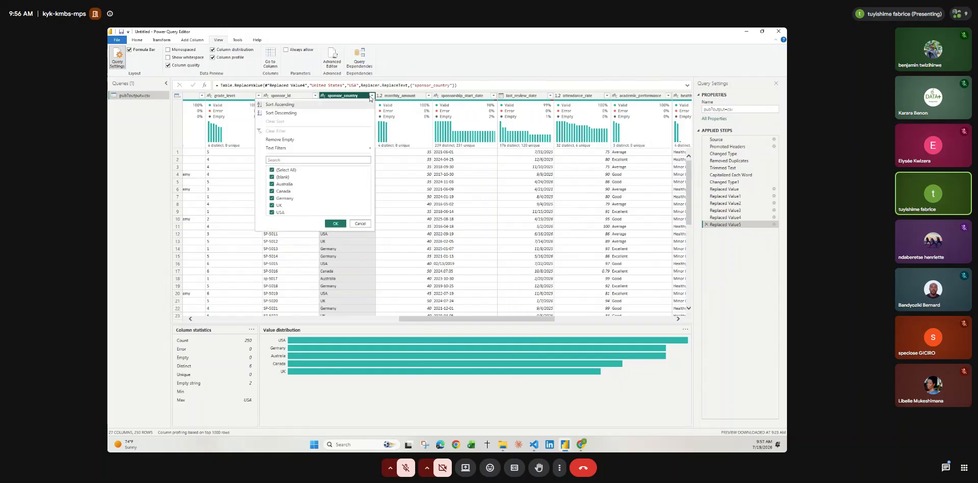
{"action": "left_click", "coordinate": [335, 223]}
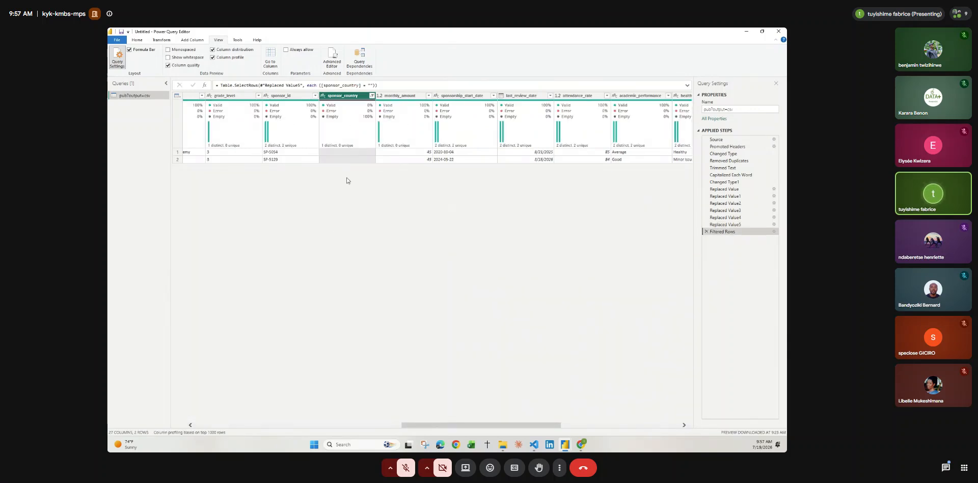
Examine the filtered rows across all columns, checking the child, school and health details of records without a sponsor country.
{"action": "scroll", "coordinate": [347, 180], "scroll_direction": "left", "scroll_amount": 2}
{"action": "scroll", "coordinate": [347, 180], "scroll_direction": "left", "scroll_amount": 4}
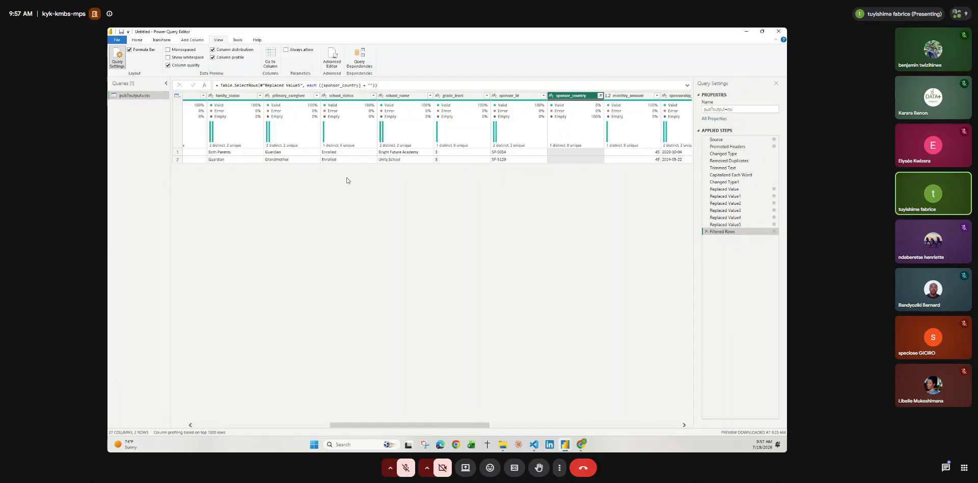
{"action": "scroll", "coordinate": [374, 178], "scroll_direction": "left", "scroll_amount": 10}
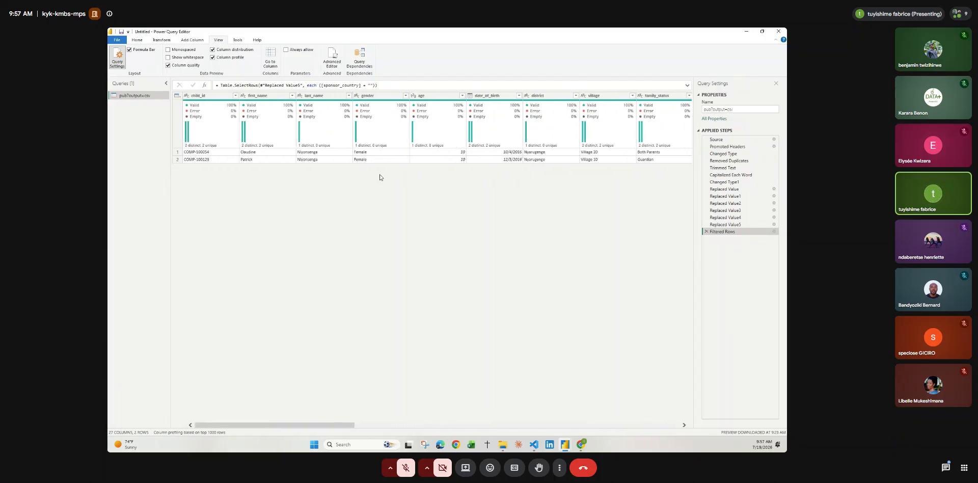
{"action": "scroll", "coordinate": [380, 177], "scroll_direction": "right", "scroll_amount": 2}
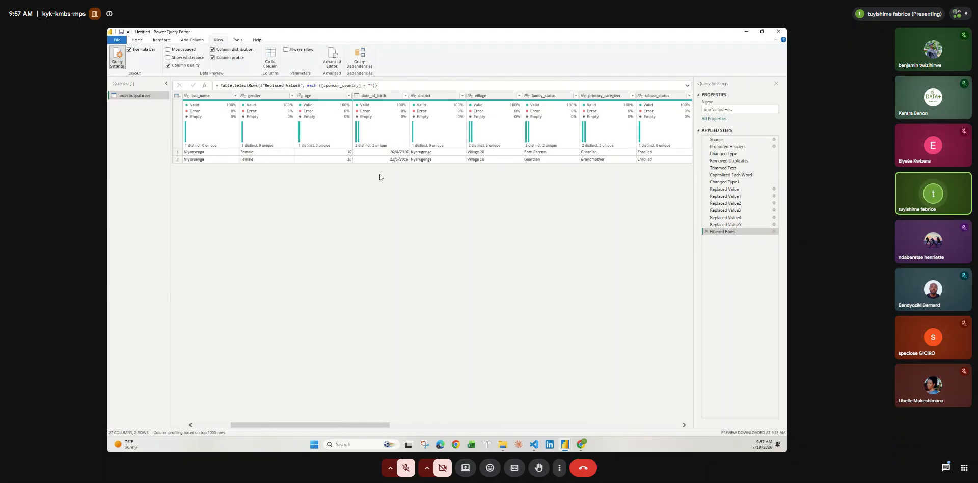
{"action": "scroll", "coordinate": [379, 177], "scroll_direction": "left", "scroll_amount": 3}
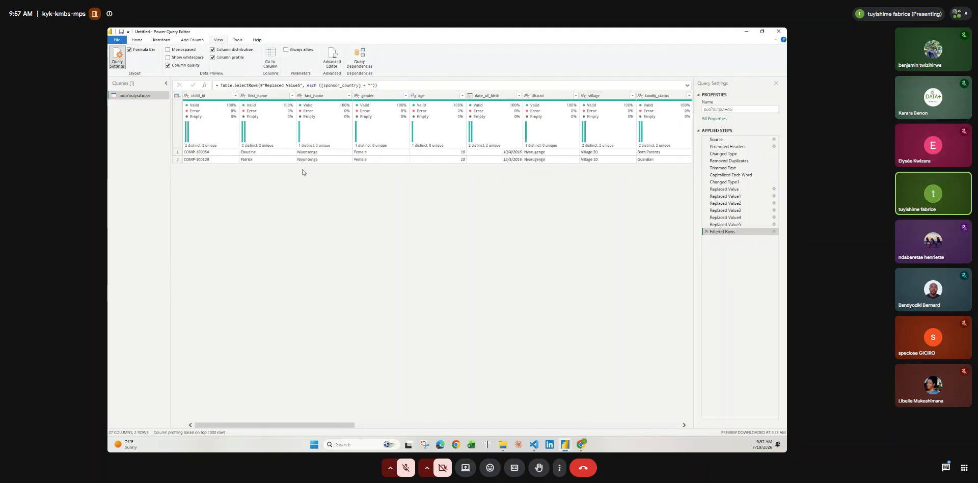
{"action": "scroll", "coordinate": [302, 173], "scroll_direction": "right", "scroll_amount": 1}
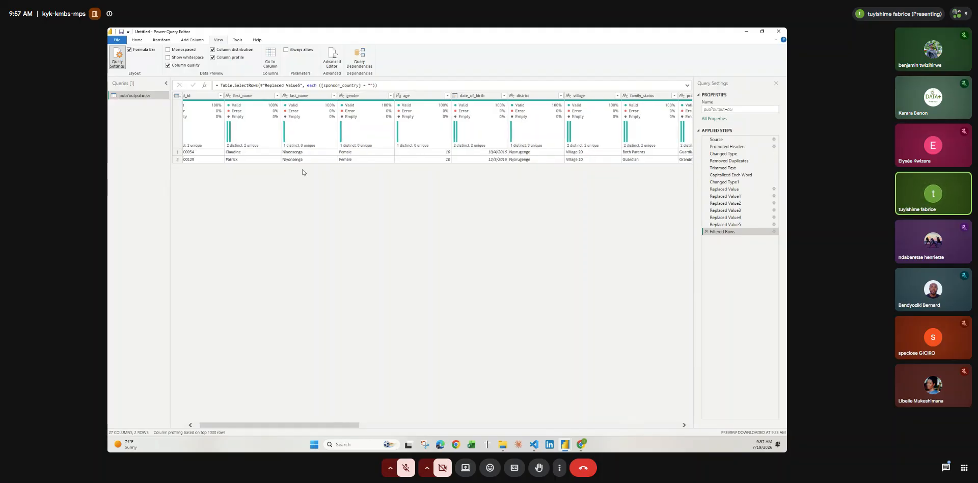
{"action": "scroll", "coordinate": [302, 172], "scroll_direction": "right", "scroll_amount": 5}
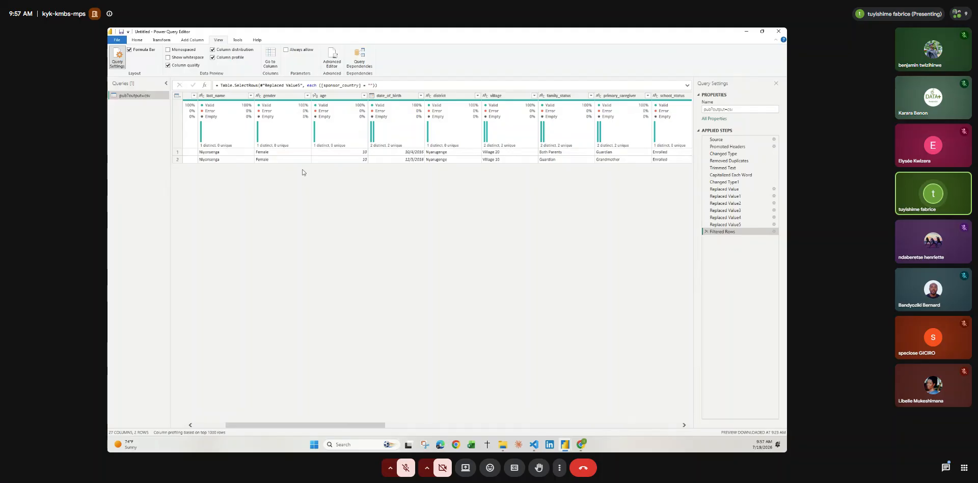
{"action": "scroll", "coordinate": [302, 172], "scroll_direction": "right", "scroll_amount": 15}
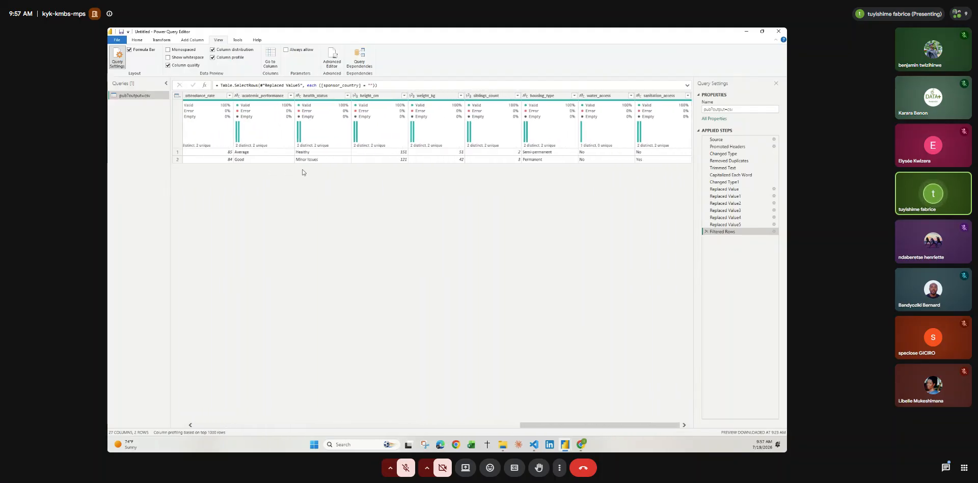
{"action": "scroll", "coordinate": [262, 174], "scroll_direction": "left", "scroll_amount": 10}
{"action": "scroll", "coordinate": [261, 174], "scroll_direction": "left", "scroll_amount": 10}
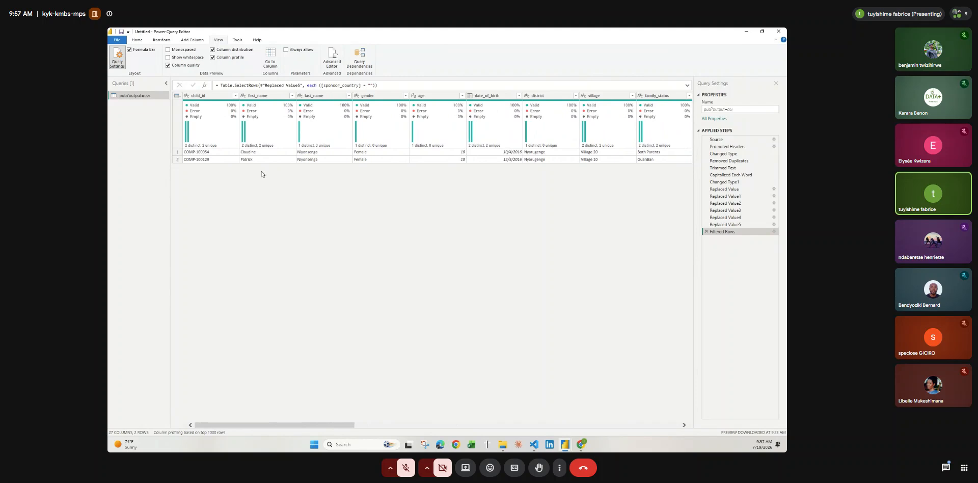
Reselect all values in the sponsor_country filter to bring back every row.
{"action": "scroll", "coordinate": [262, 174], "scroll_direction": "right", "scroll_amount": 15}
{"action": "left_click", "coordinate": [410, 95]}
{"action": "left_click", "coordinate": [439, 95]}
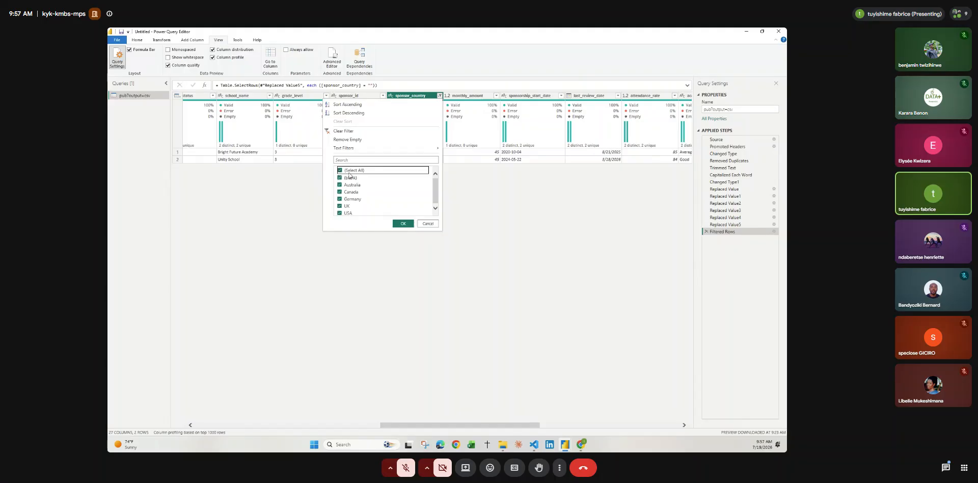
{"action": "left_click", "coordinate": [408, 225]}
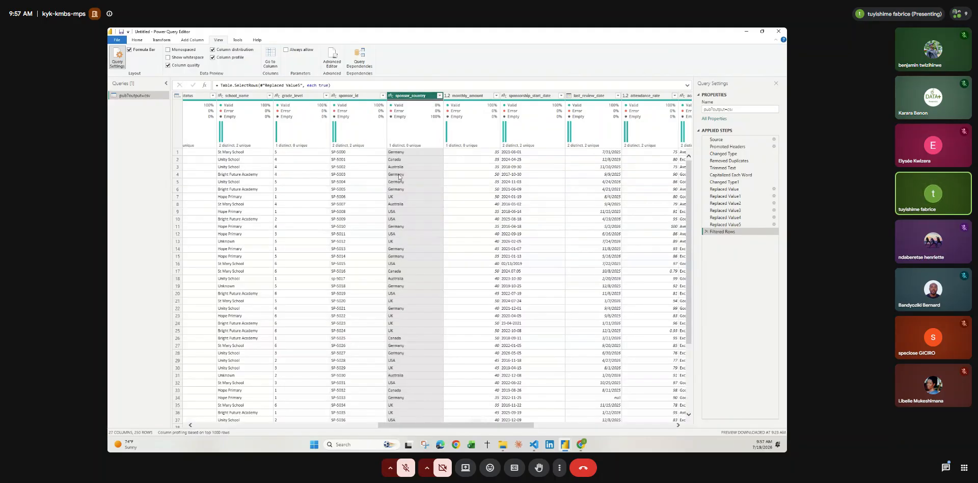
Replace the empty values in the sponsor_country column with "Unkown".
{"action": "right_click", "coordinate": [416, 97]}
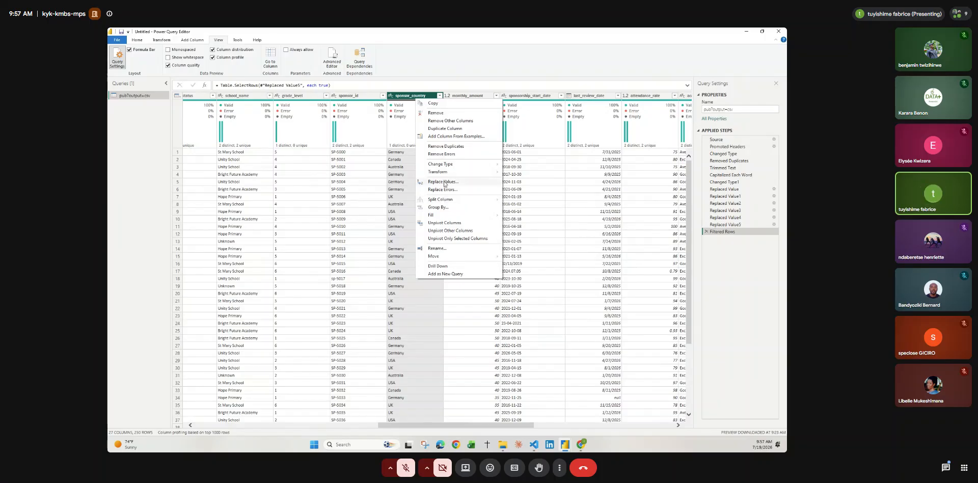
{"action": "left_click", "coordinate": [444, 183]}
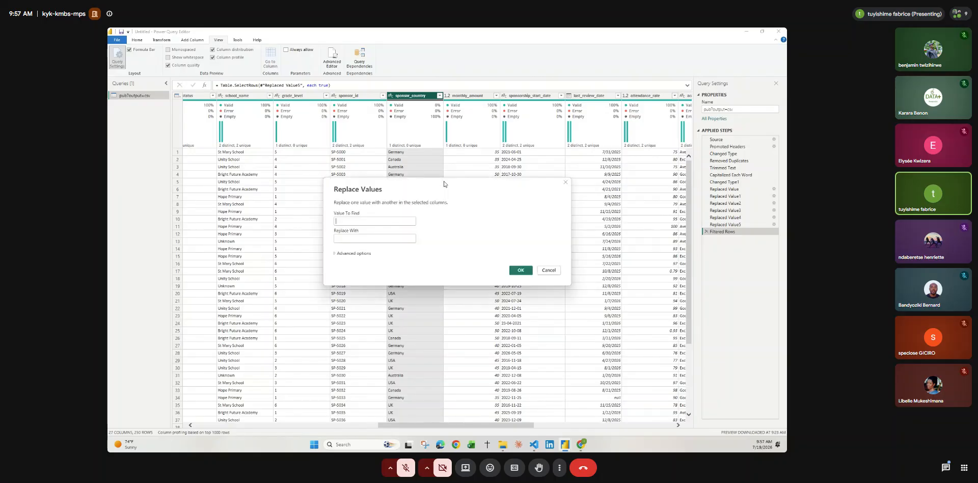
{"action": "left_click", "coordinate": [356, 239]}
{"action": "left_click", "coordinate": [356, 239]}
{"action": "type", "text": "Unkown"}
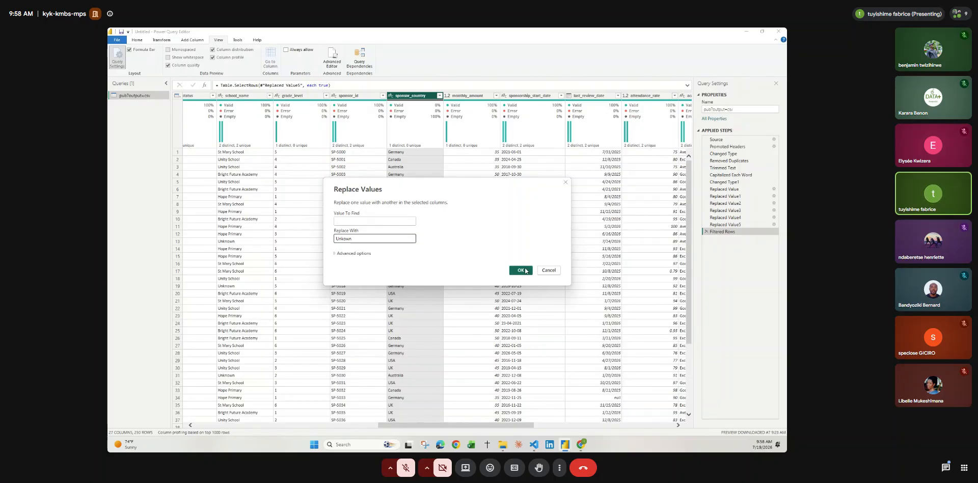
{"action": "left_click", "coordinate": [520, 270]}
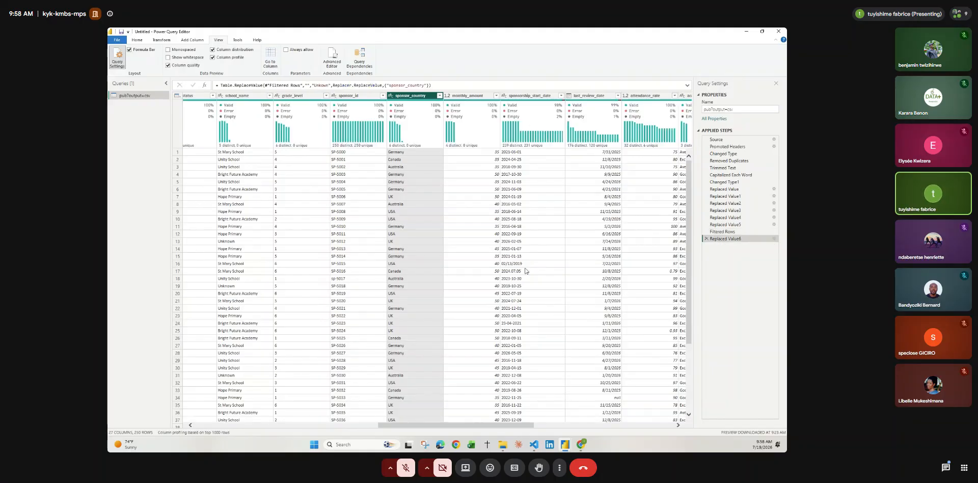
Change the data type of the sponsorship_start_date column to Date.
{"action": "scroll", "coordinate": [525, 271], "scroll_direction": "right", "scroll_amount": 2}
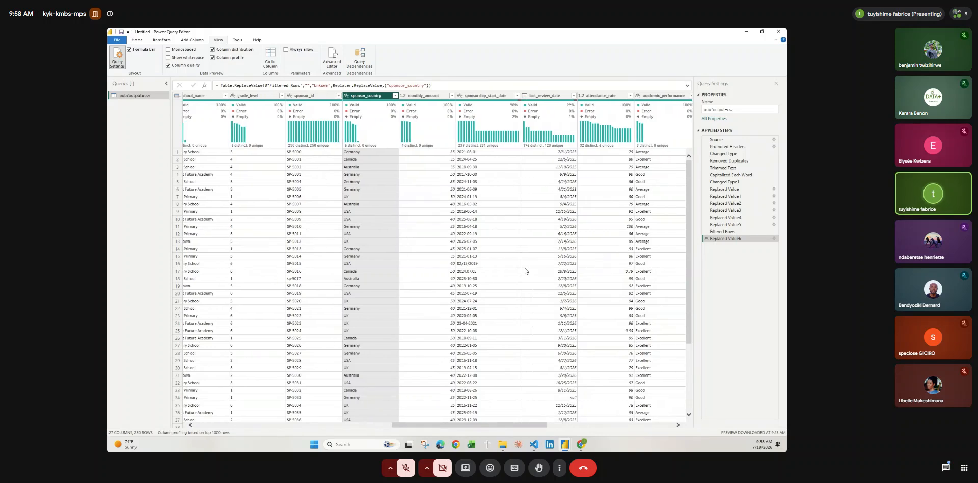
{"action": "scroll", "coordinate": [525, 270], "scroll_direction": "right", "scroll_amount": 2}
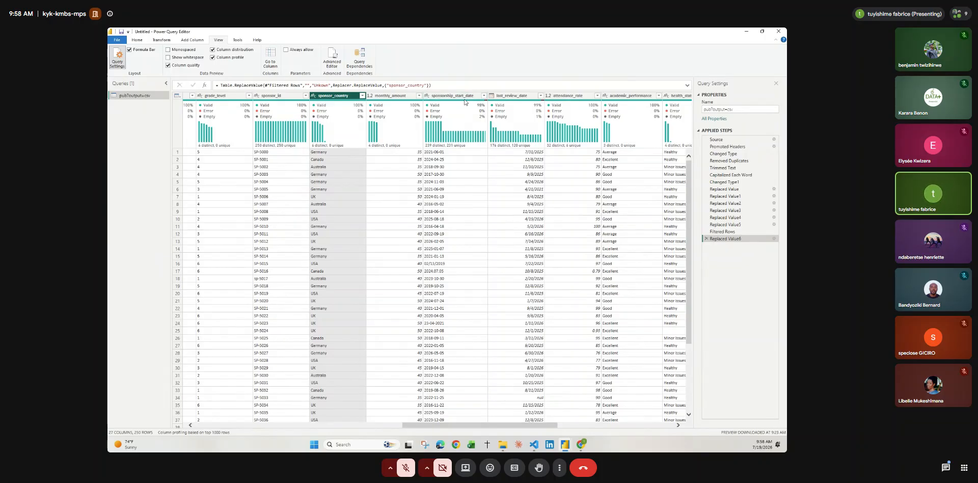
{"action": "left_click", "coordinate": [427, 95]}
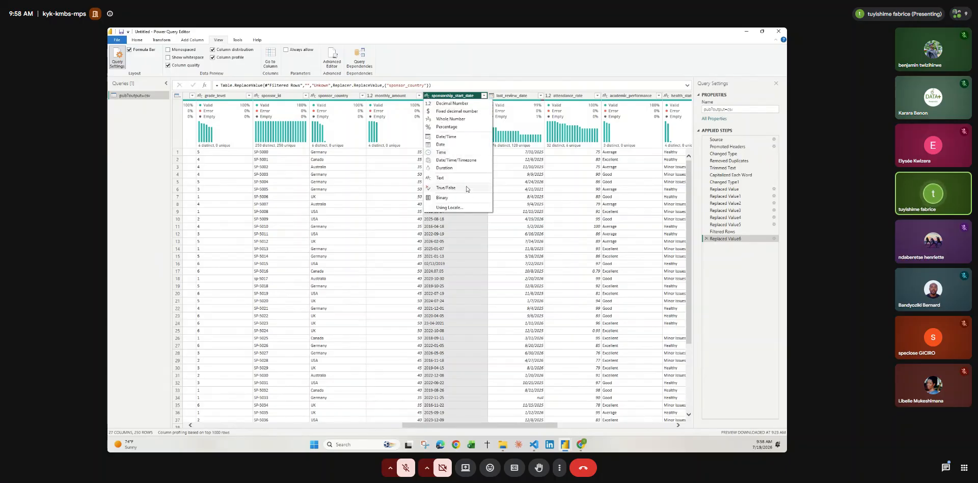
{"action": "left_click", "coordinate": [460, 143]}
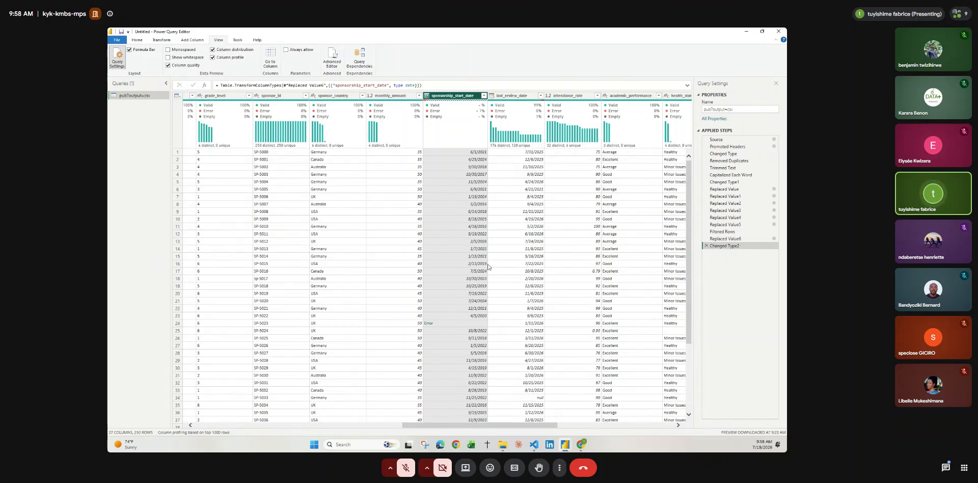
Inspect the conversion error in sponsorship_start_date through its error details, the column's filter values and the column profile.
{"action": "left_click", "coordinate": [478, 323]}
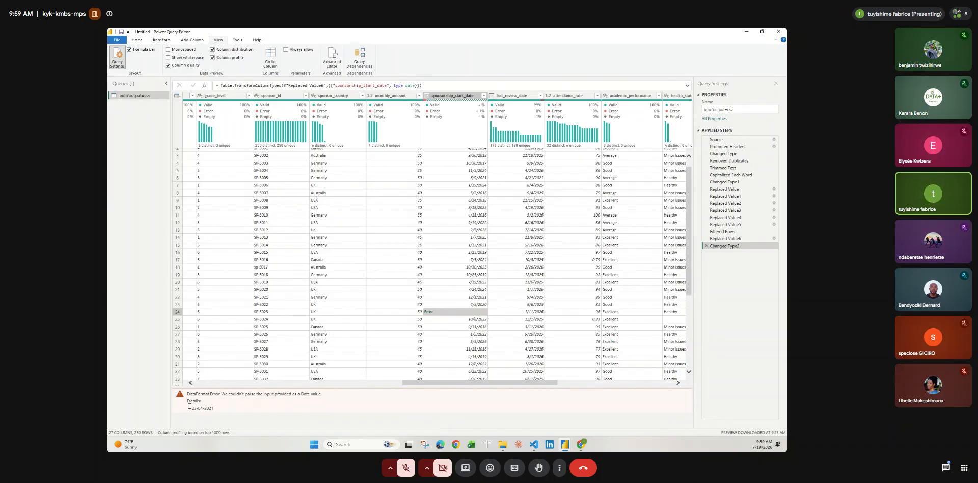
{"action": "left_click", "coordinate": [484, 96]}
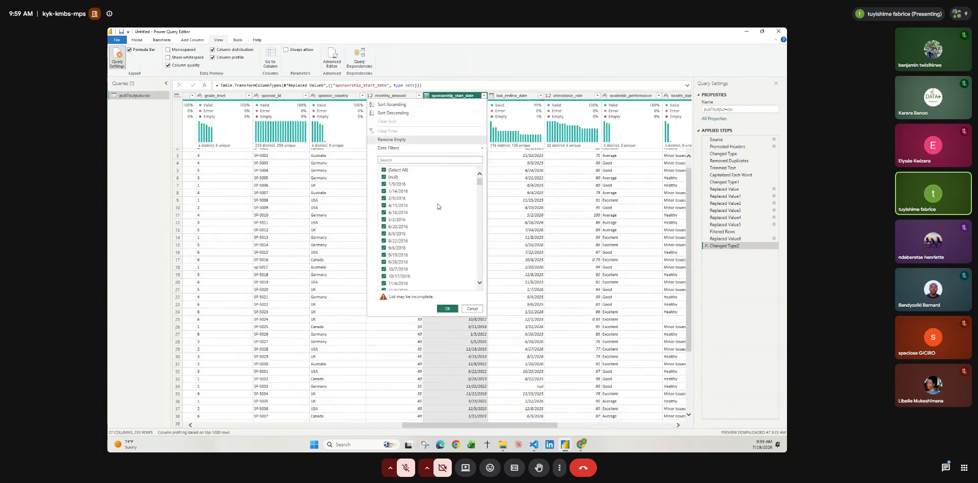
{"action": "scroll", "coordinate": [428, 230], "scroll_direction": "down", "scroll_amount": 3}
{"action": "scroll", "coordinate": [428, 229], "scroll_direction": "up", "scroll_amount": 5}
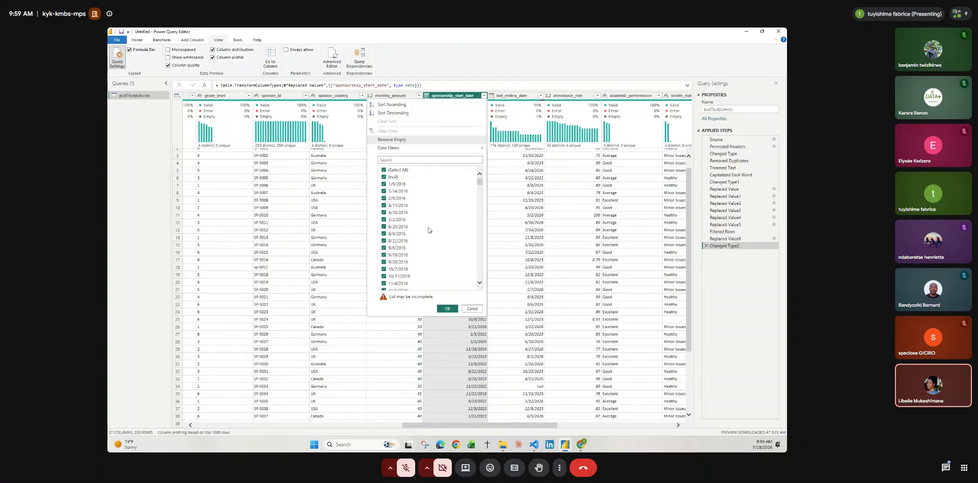
{"action": "left_click", "coordinate": [512, 230]}
{"action": "left_click", "coordinate": [466, 95]}
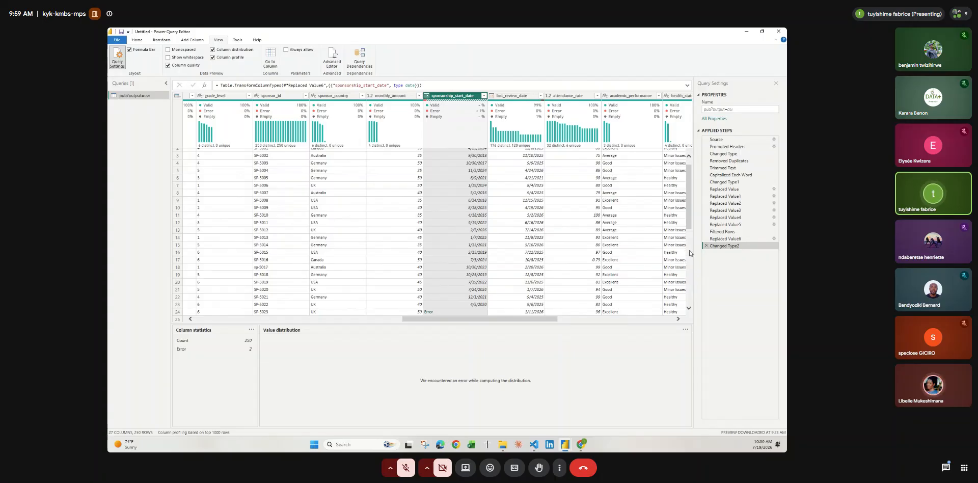
Remove the last applied type change and set the sponsorship_start_date column to the Date type again.
{"action": "left_click", "coordinate": [706, 246]}
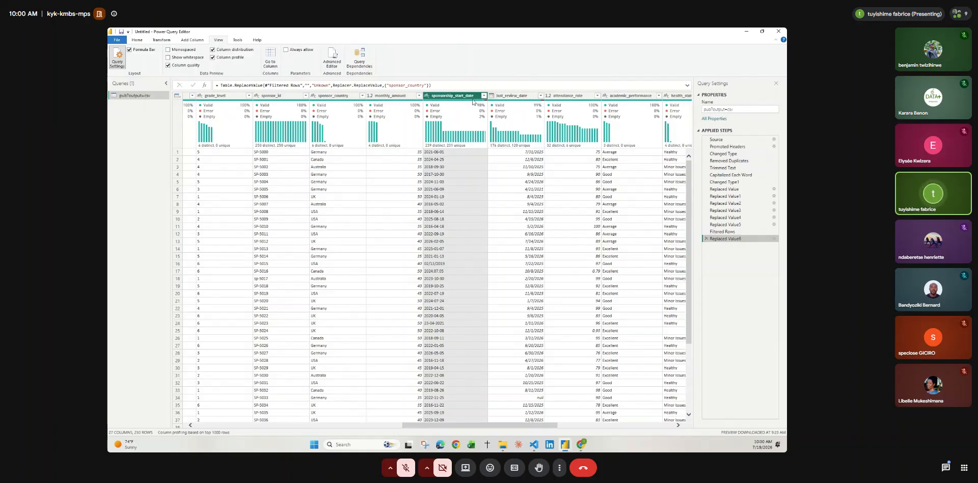
{"action": "left_click", "coordinate": [426, 98]}
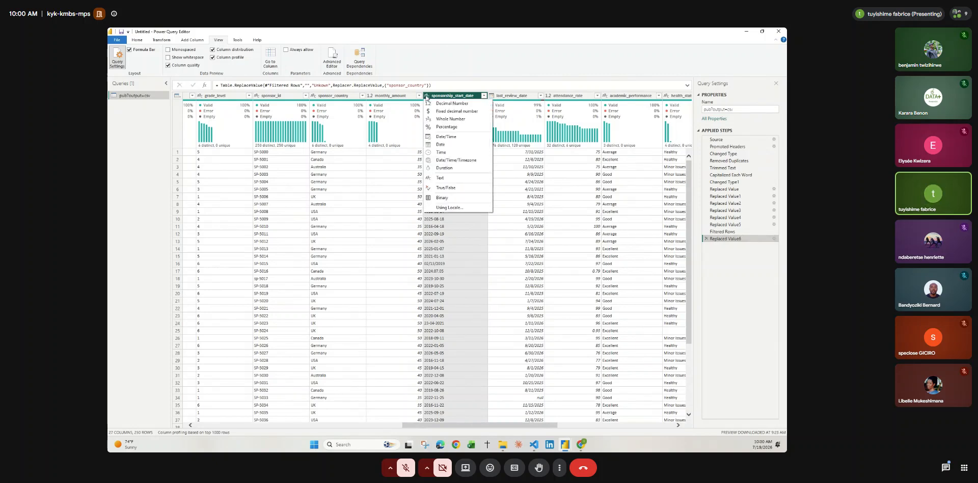
{"action": "left_click", "coordinate": [441, 144]}
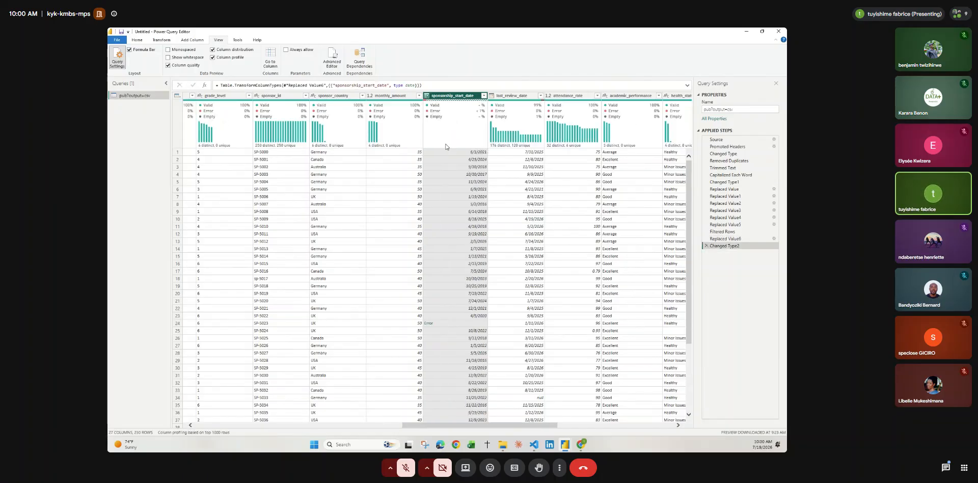
Scan the sponsorship_start_date column through all rows for cells with conversion errors and null values.
{"action": "scroll", "coordinate": [480, 218], "scroll_direction": "down", "scroll_amount": 20}
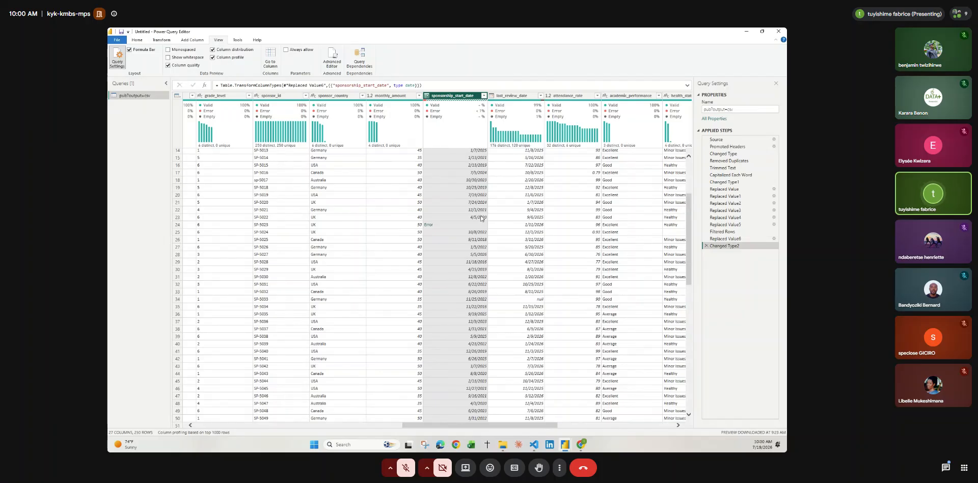
{"action": "scroll", "coordinate": [480, 218], "scroll_direction": "down", "scroll_amount": 20}
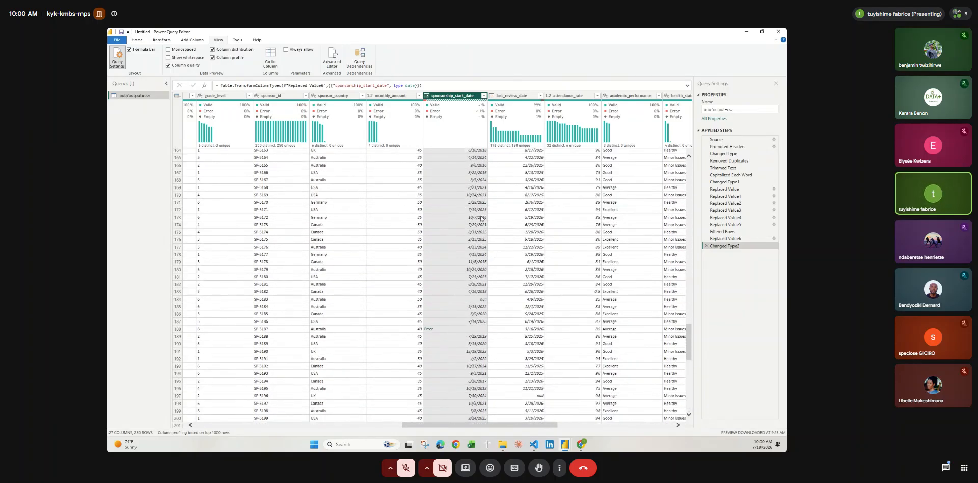
{"action": "scroll", "coordinate": [480, 218], "scroll_direction": "up", "scroll_amount": 20}
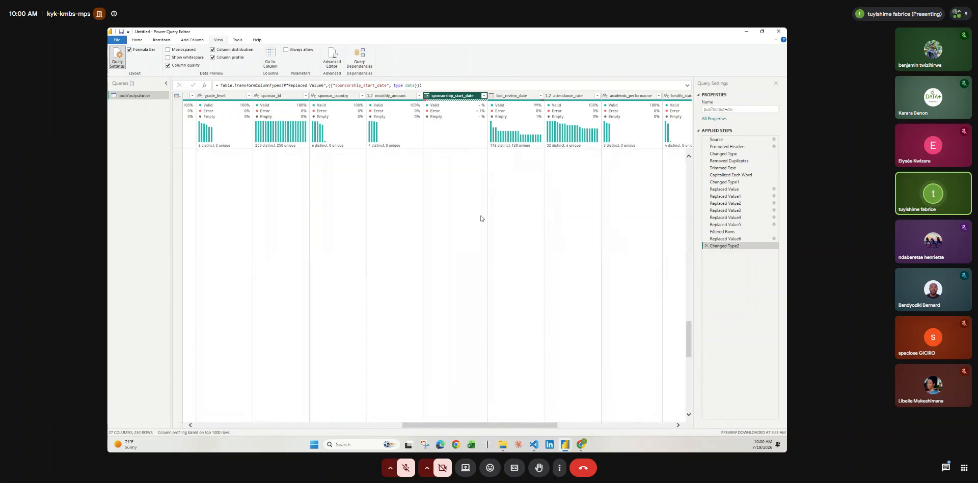
{"action": "scroll", "coordinate": [480, 218], "scroll_direction": "down", "scroll_amount": 20}
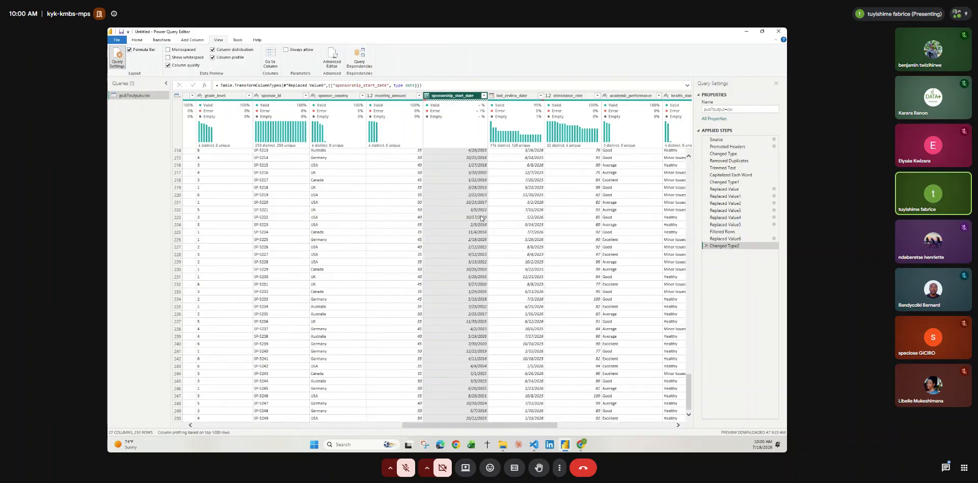
{"action": "scroll", "coordinate": [480, 218], "scroll_direction": "up", "scroll_amount": 20}
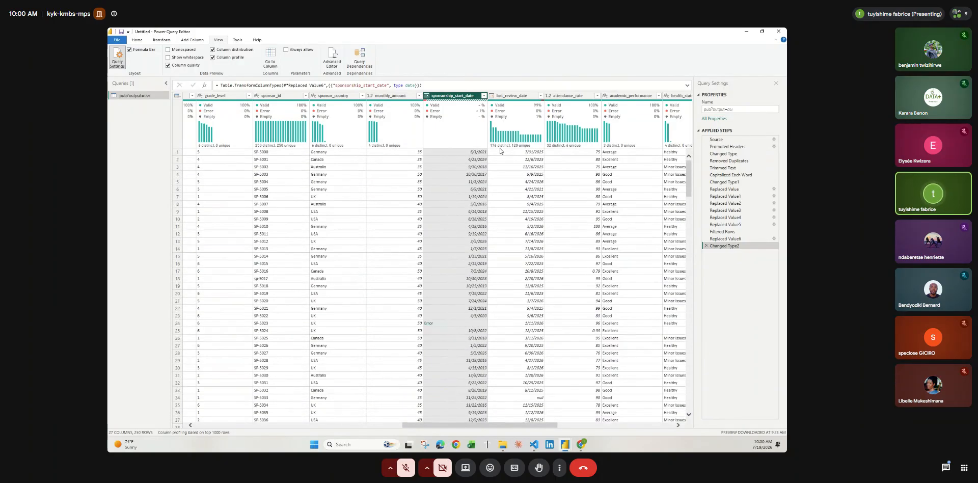
Examine the sponsorship_start_date filter values and the error details of the failing cell in row 24.
{"action": "left_click", "coordinate": [484, 95]}
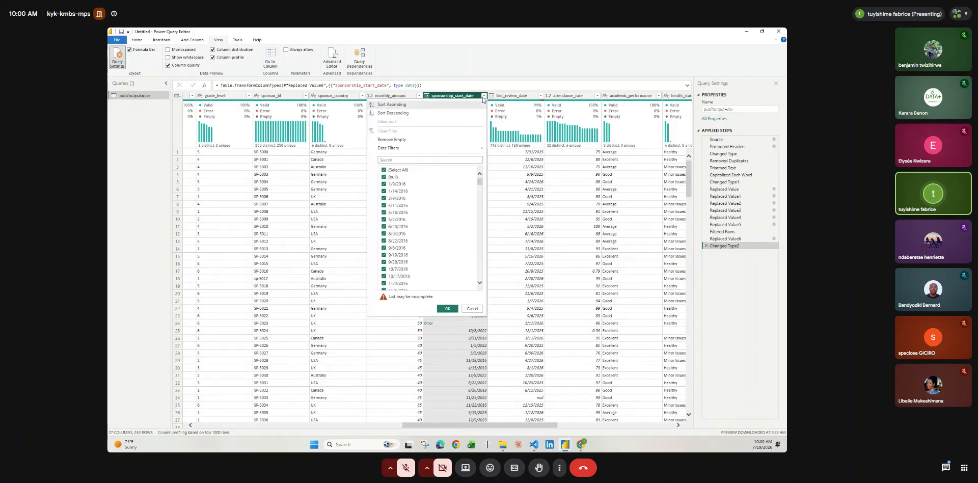
{"action": "scroll", "coordinate": [413, 227], "scroll_direction": "down", "scroll_amount": 6}
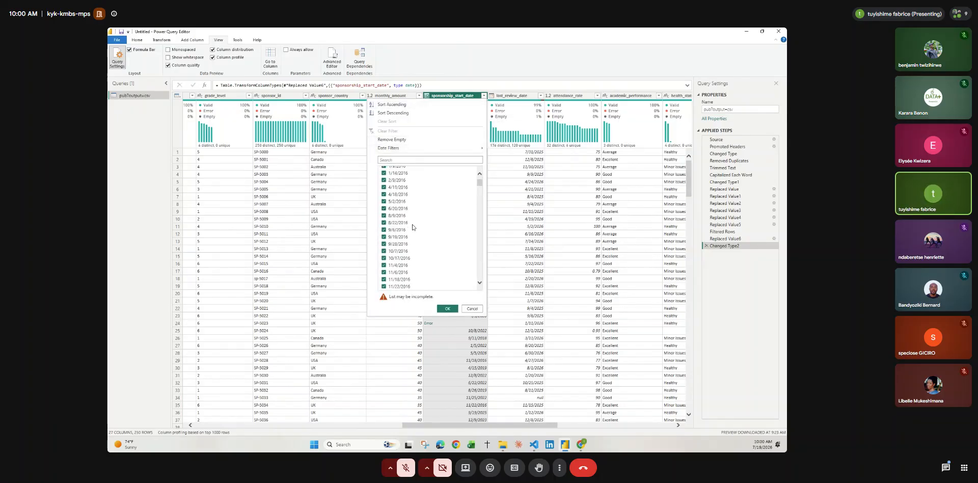
{"action": "scroll", "coordinate": [413, 228], "scroll_direction": "up", "scroll_amount": 6}
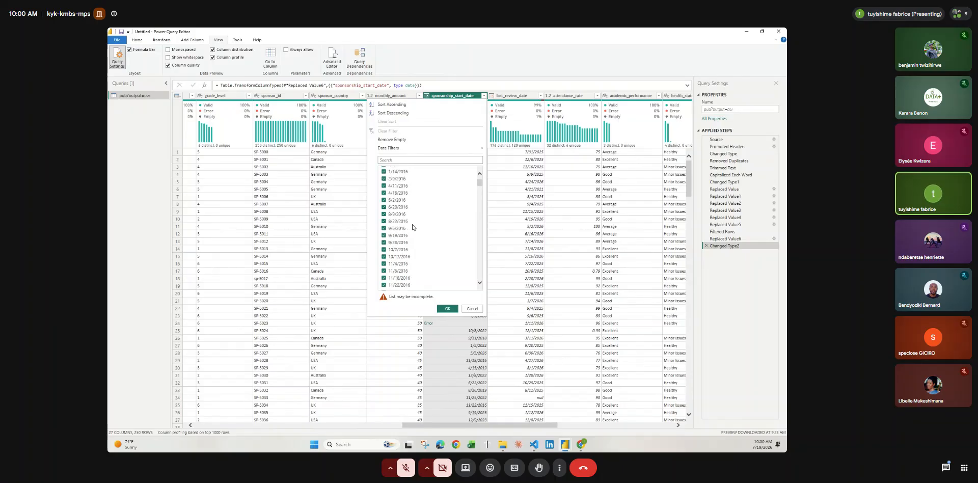
{"action": "left_click", "coordinate": [473, 324]}
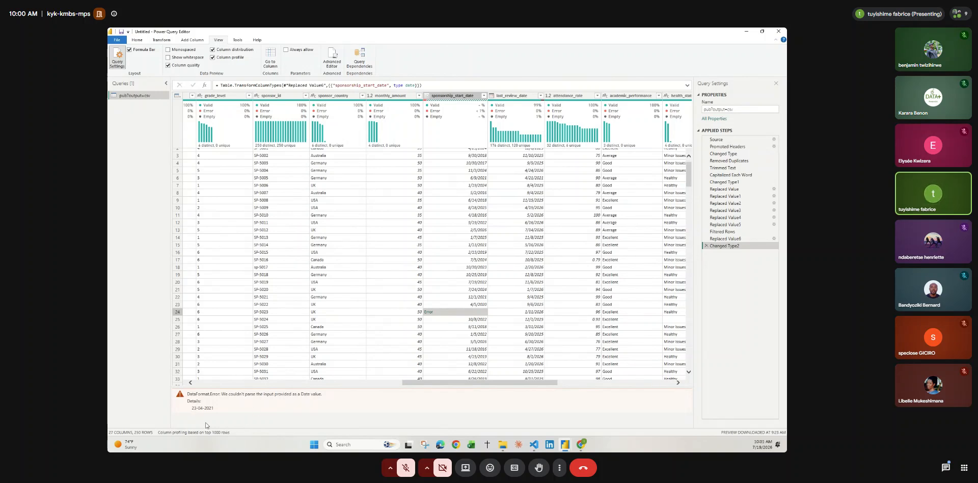
Search the sponsorship_start_date filter values for the unparsed date using 23-04.
{"action": "left_click", "coordinate": [483, 96]}
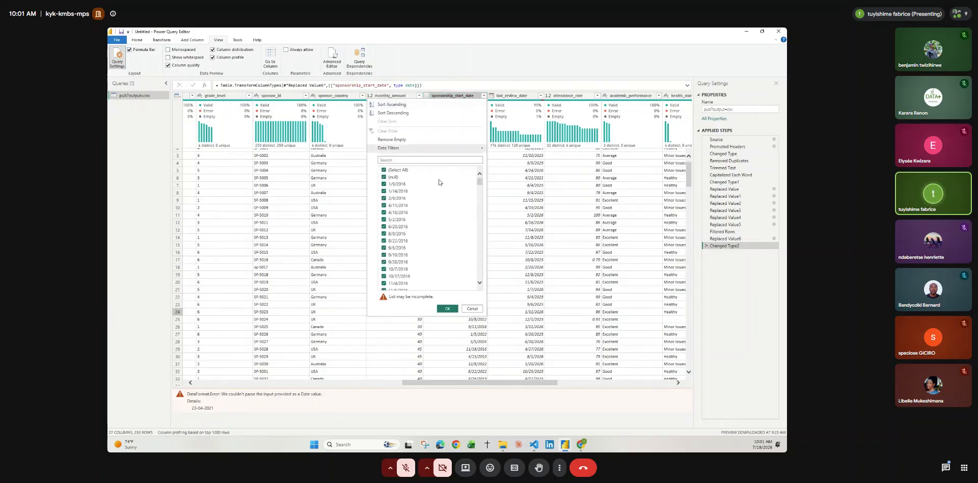
{"action": "scroll", "coordinate": [416, 231], "scroll_direction": "down", "scroll_amount": 4}
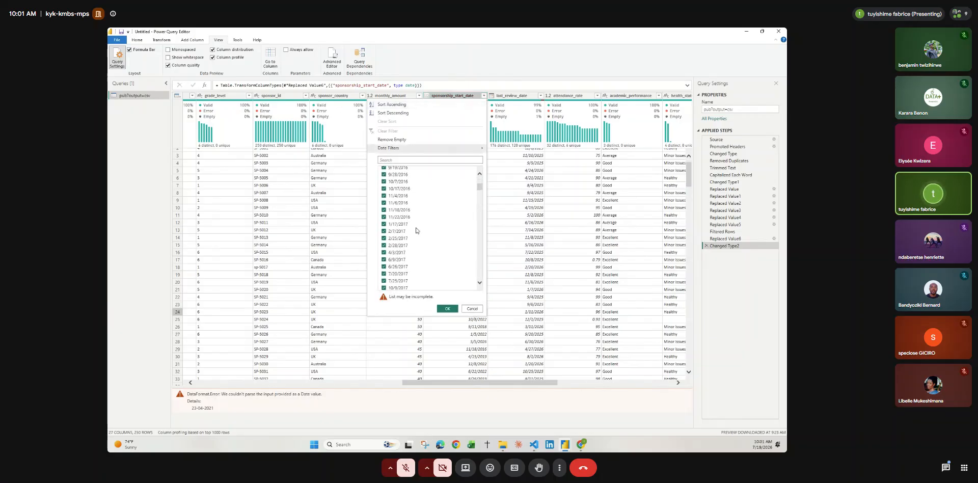
{"action": "scroll", "coordinate": [416, 231], "scroll_direction": "down", "scroll_amount": 15}
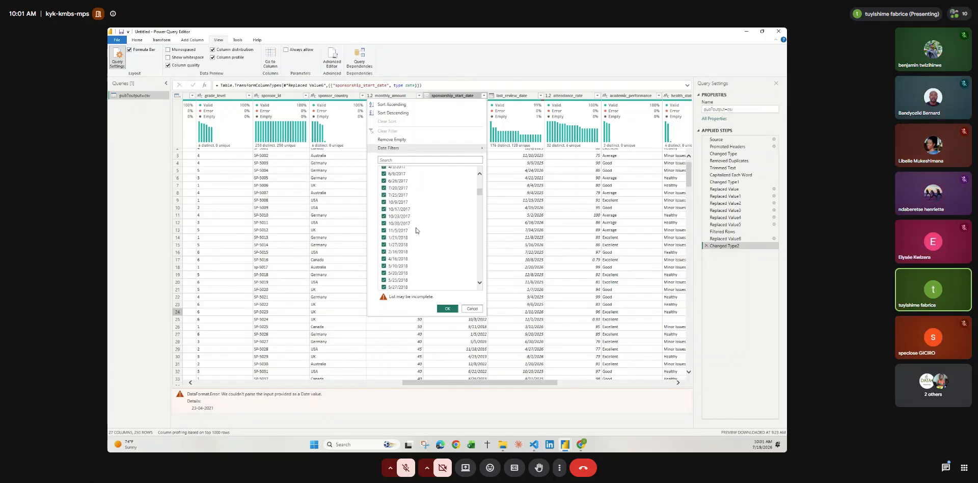
{"action": "scroll", "coordinate": [416, 230], "scroll_direction": "up", "scroll_amount": 8}
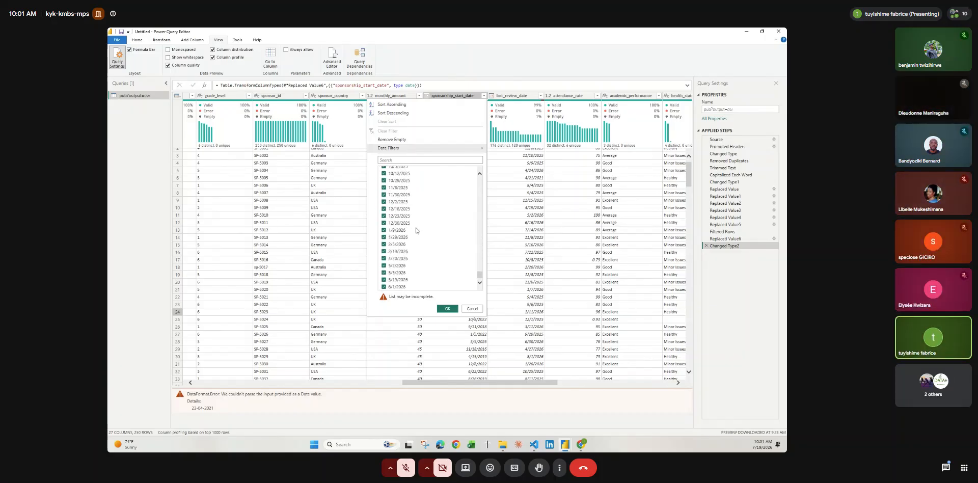
{"action": "left_click", "coordinate": [394, 160]}
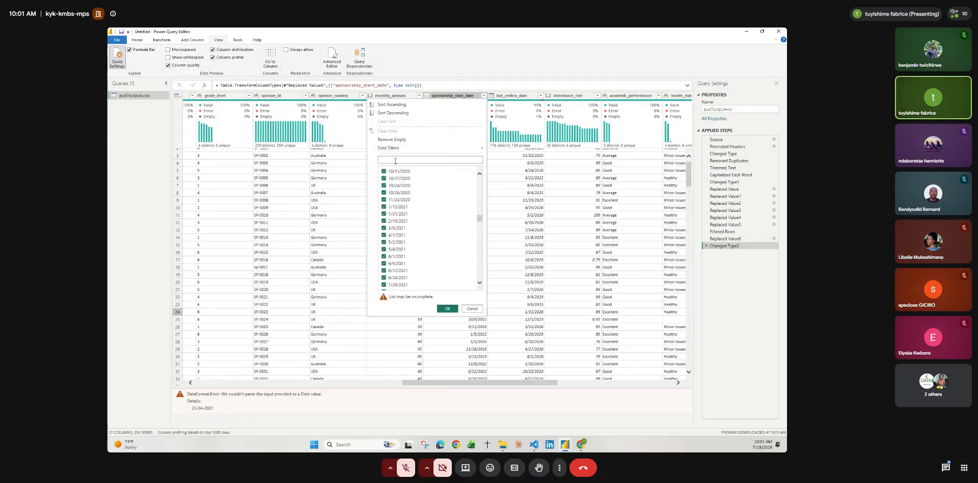
{"action": "type", "text": "23"}
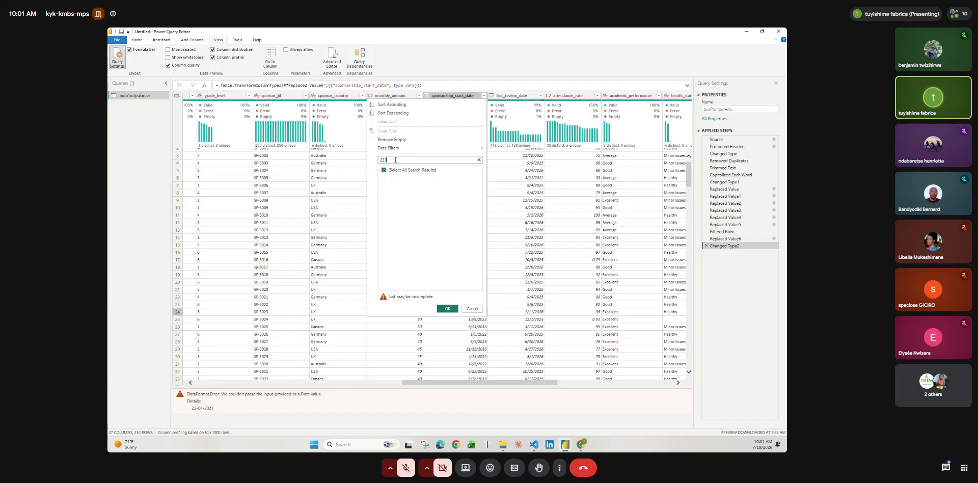
{"action": "type", "text": "/"}
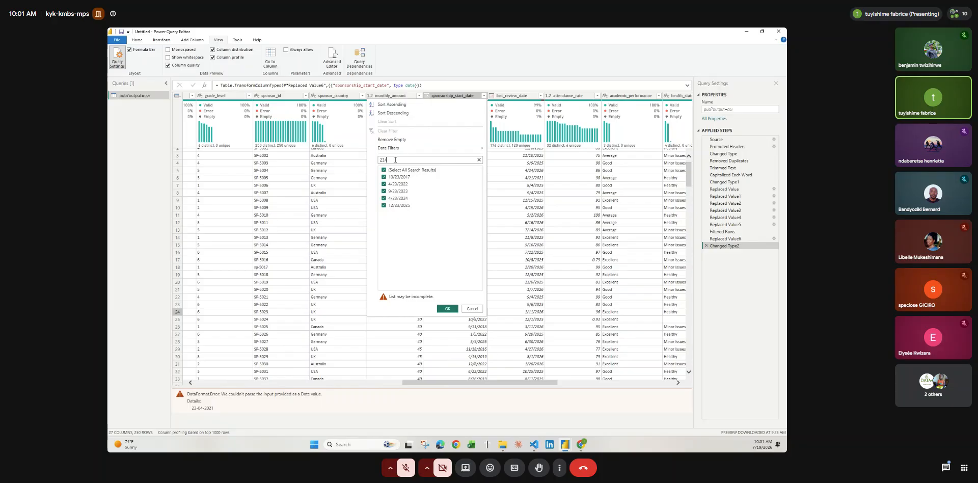
{"action": "key", "text": "BackSpace"}
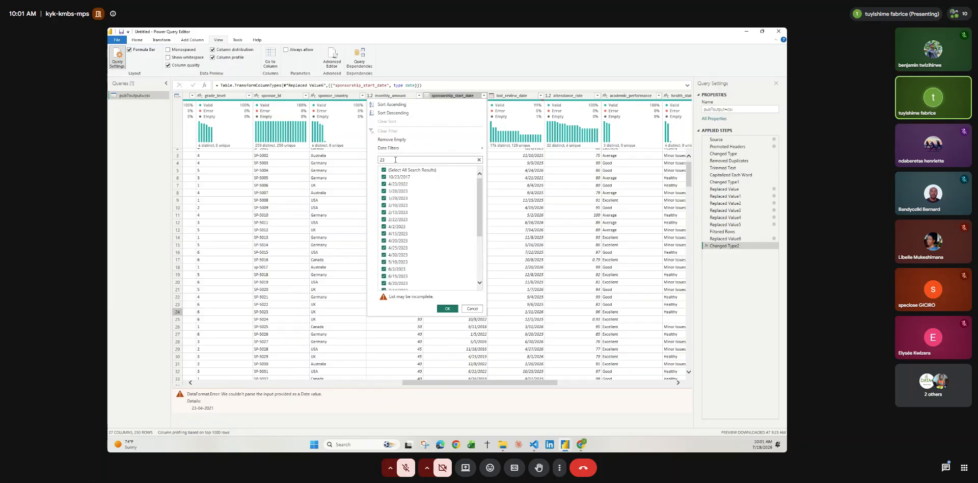
{"action": "type", "text": "-04"}
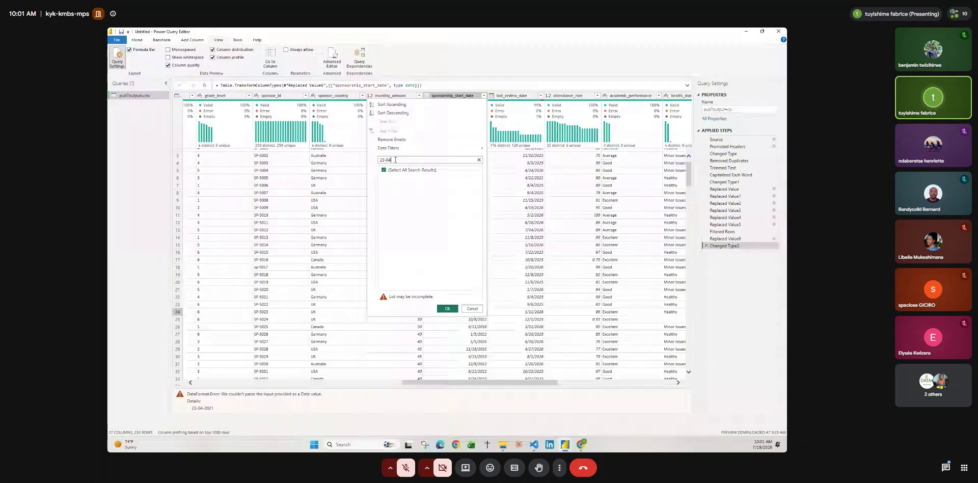
{"action": "left_click", "coordinate": [479, 161]}
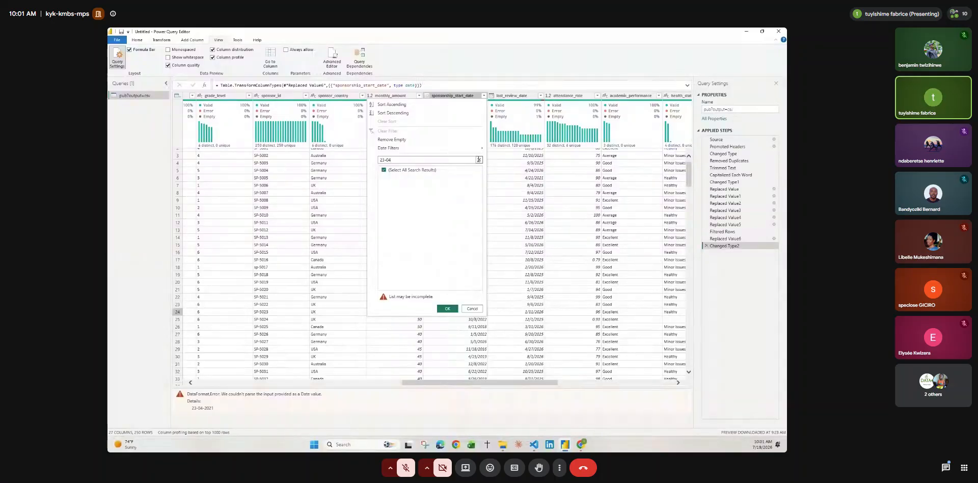
{"action": "left_click", "coordinate": [515, 170]}
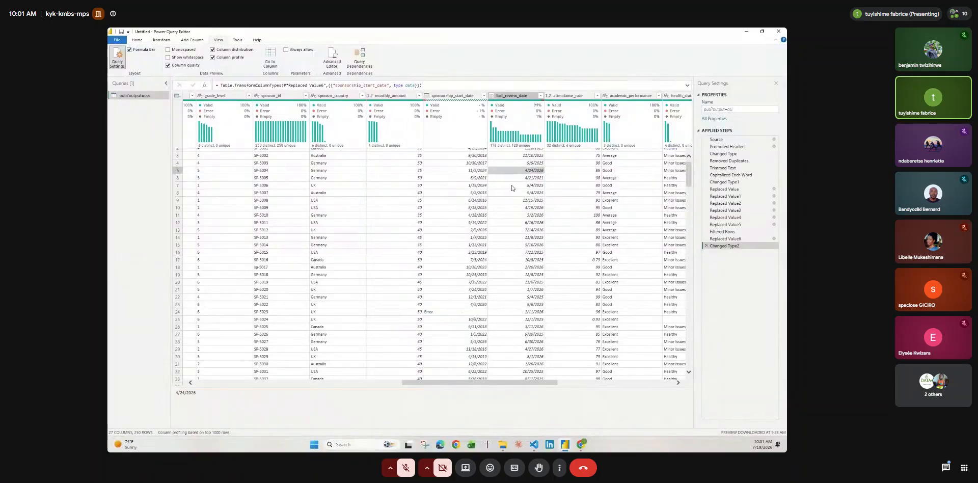
Check the row 24 error details in sponsorship_start_date and remove the last applied type change.
{"action": "left_click", "coordinate": [457, 310]}
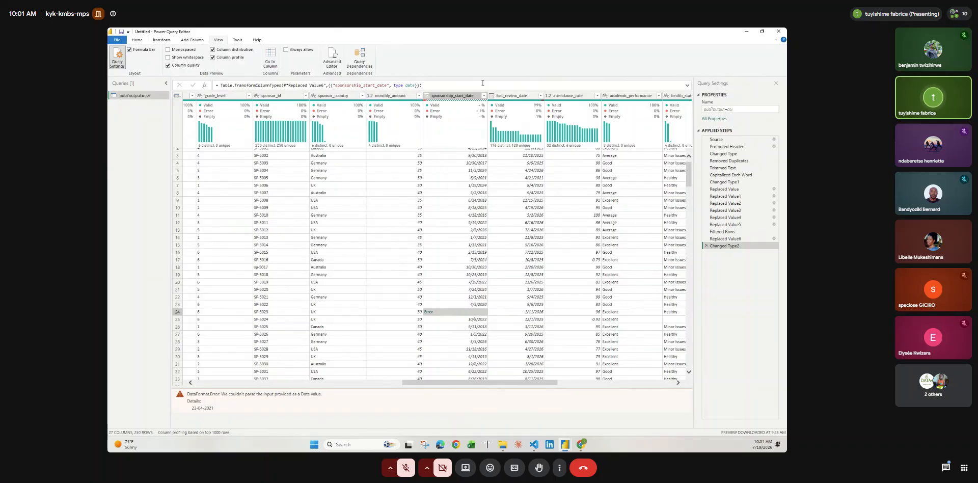
{"action": "left_click", "coordinate": [706, 246]}
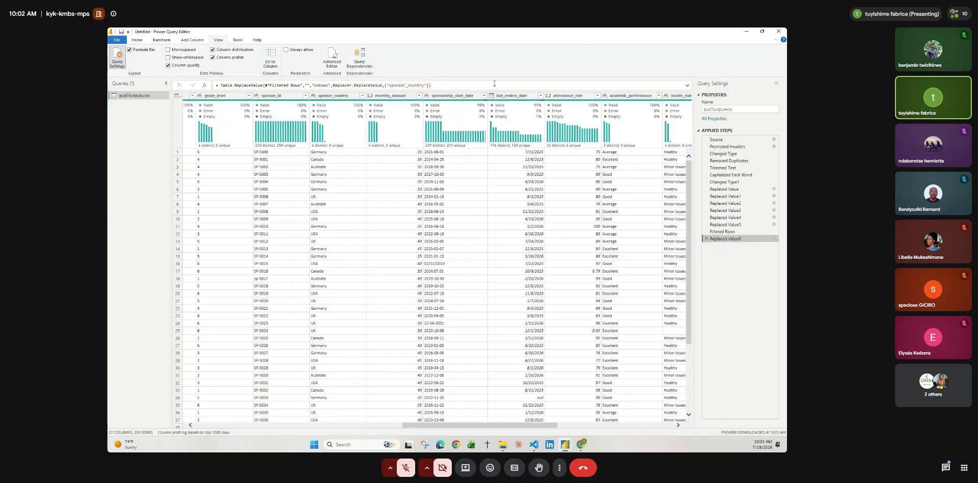
Filter the text values of sponsorship_start_date to keep only the row dated 23-04-2021.
{"action": "left_click", "coordinate": [483, 95]}
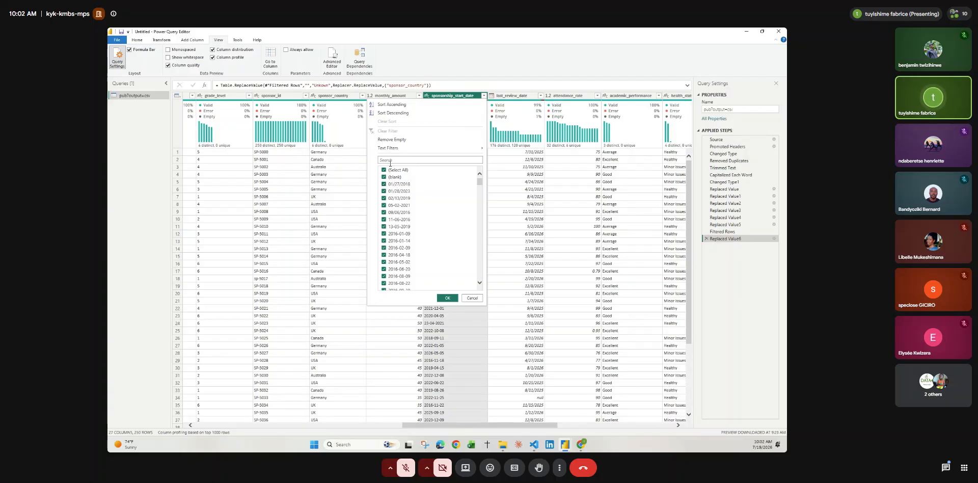
{"action": "left_click", "coordinate": [390, 158]}
{"action": "type", "text": "23-05"}
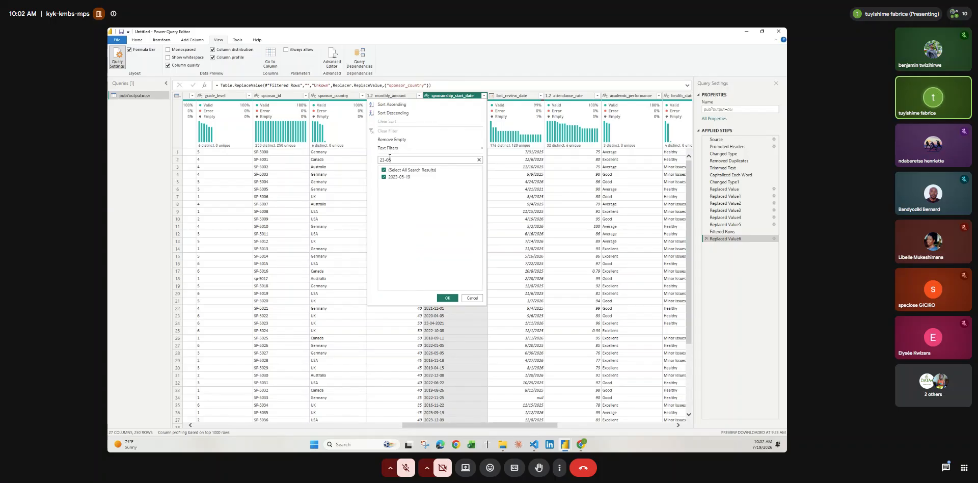
{"action": "key", "text": "BackSpace"}
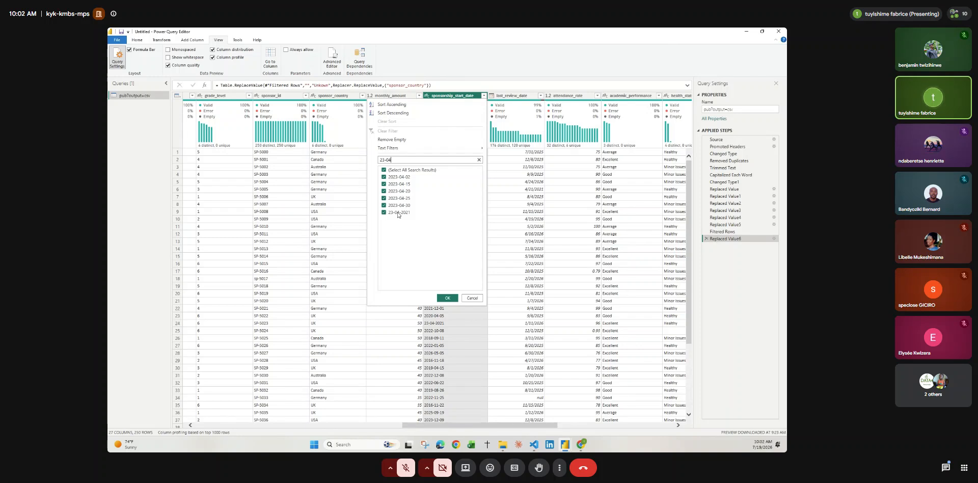
{"action": "left_click", "coordinate": [384, 176]}
{"action": "left_click", "coordinate": [384, 184]}
{"action": "left_click", "coordinate": [384, 191]}
{"action": "left_click", "coordinate": [383, 199]}
{"action": "left_click", "coordinate": [384, 206]}
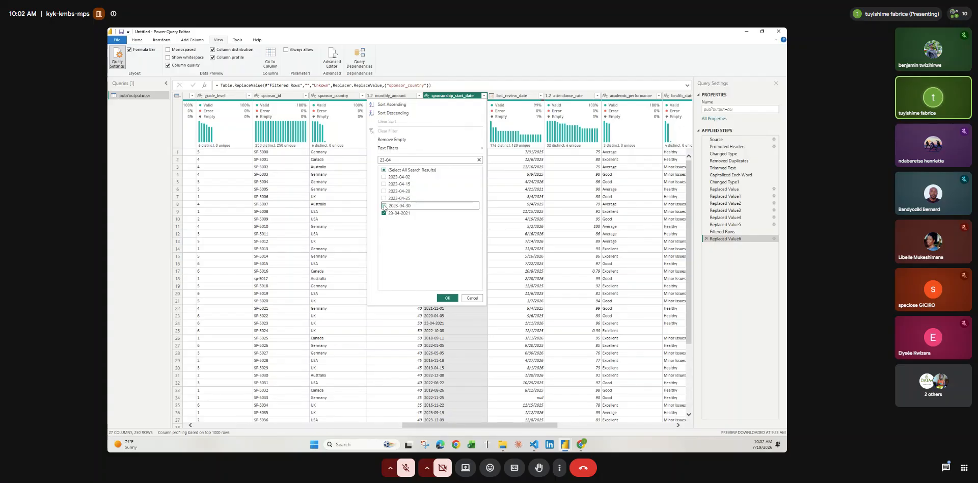
{"action": "left_click", "coordinate": [452, 298]}
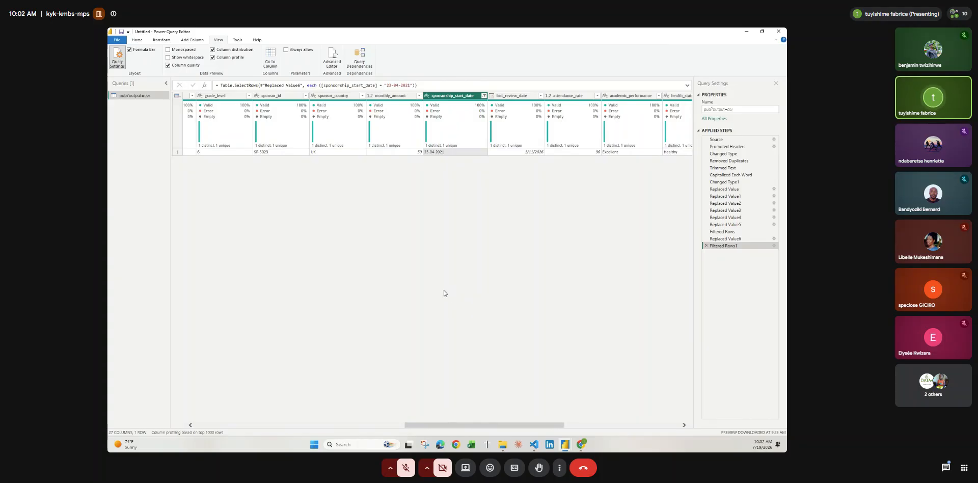
Convert sponsorship_start_date to Date using the English (United Kingdom) locale.
{"action": "left_click", "coordinate": [426, 96]}
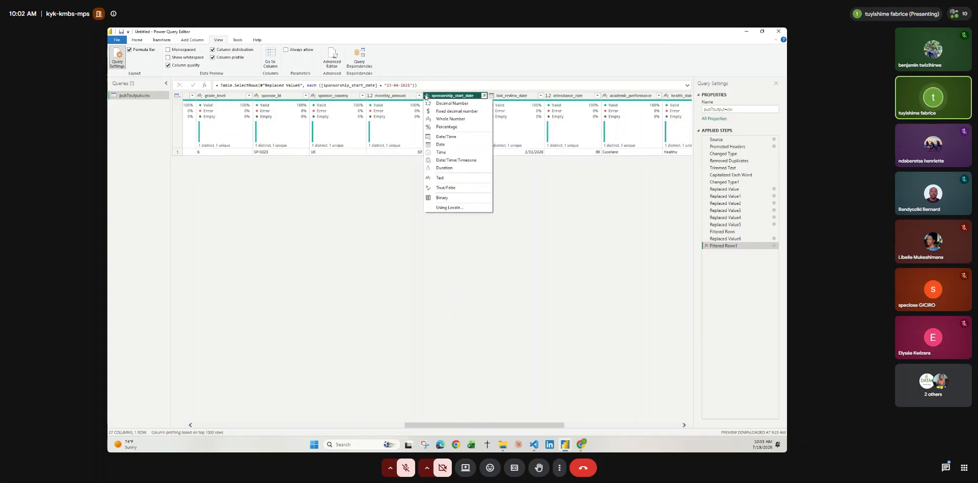
{"action": "left_click", "coordinate": [454, 209]}
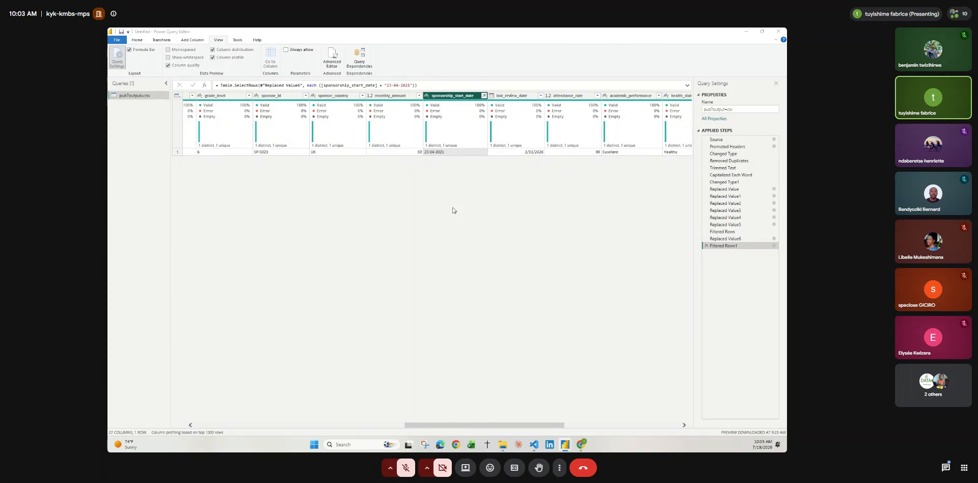
{"action": "left_click", "coordinate": [377, 244]}
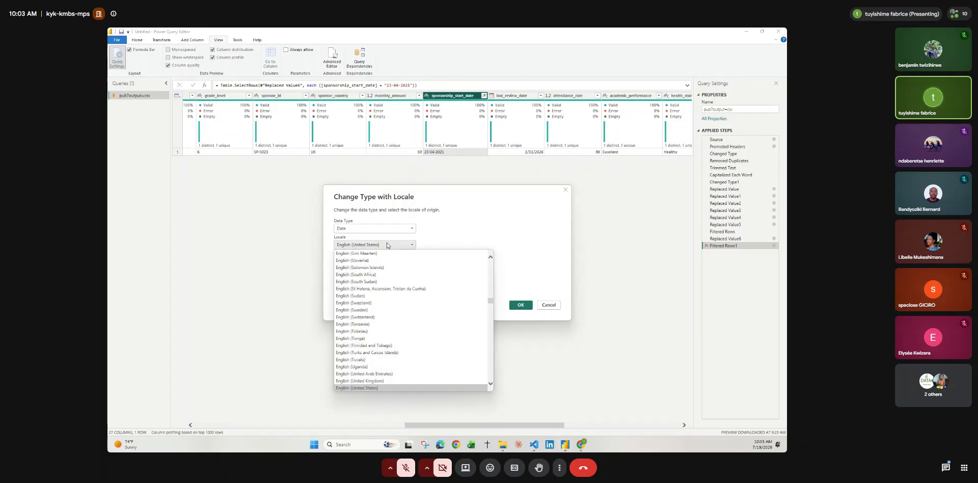
{"action": "left_click", "coordinate": [370, 381]}
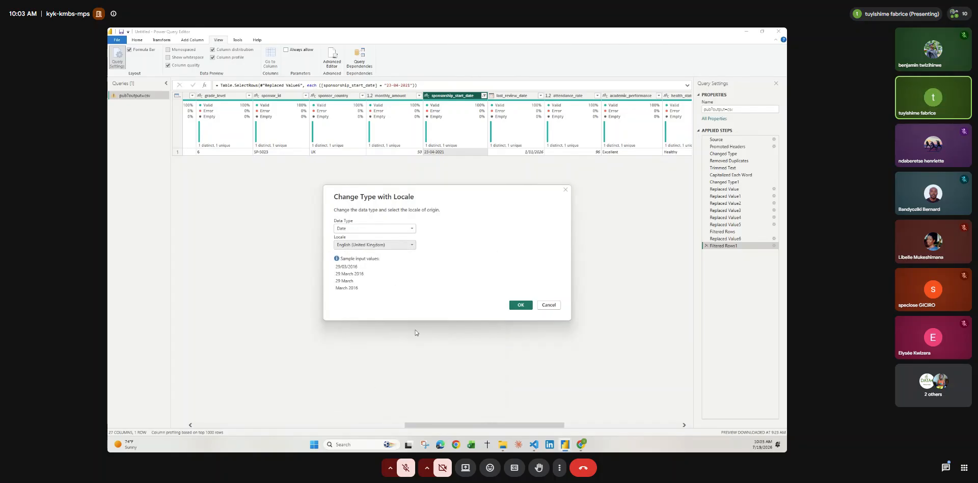
{"action": "left_click", "coordinate": [514, 306]}
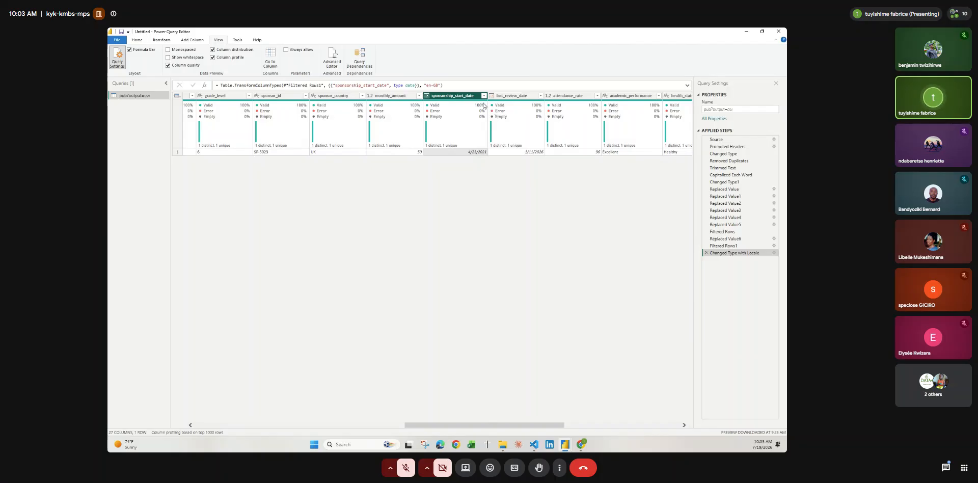
Try to bring back all rows by reapplying the sponsorship_start_date filter with all values selected.
{"action": "left_click", "coordinate": [484, 96]}
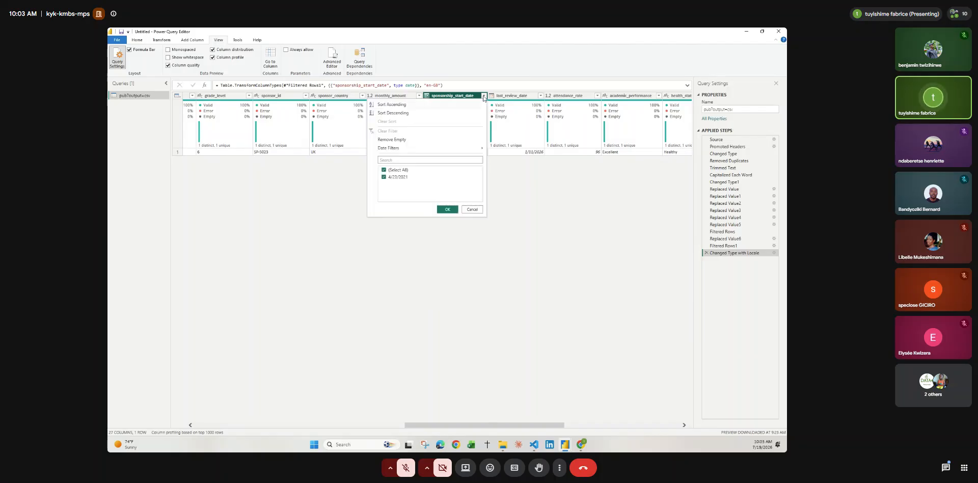
{"action": "left_click", "coordinate": [384, 177]}
{"action": "left_click", "coordinate": [384, 177]}
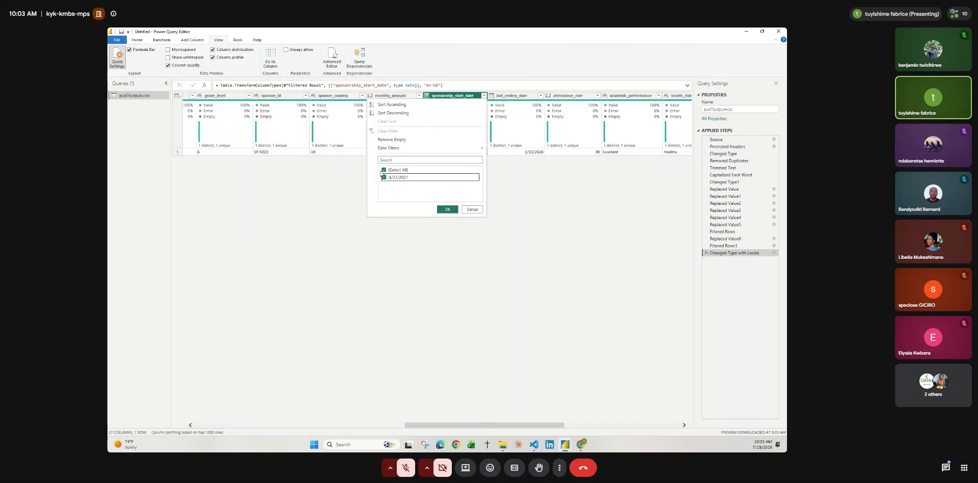
{"action": "left_click", "coordinate": [382, 168]}
{"action": "left_click", "coordinate": [447, 209]}
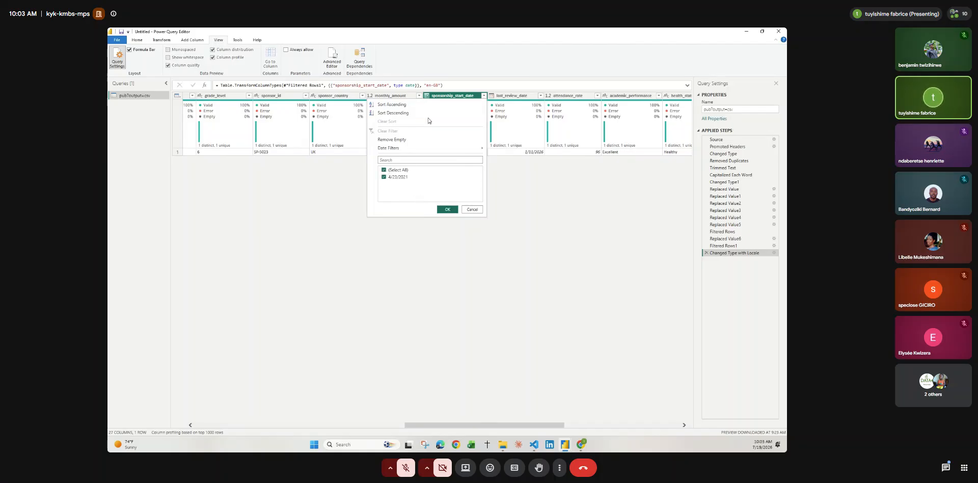
{"action": "left_click", "coordinate": [483, 95]}
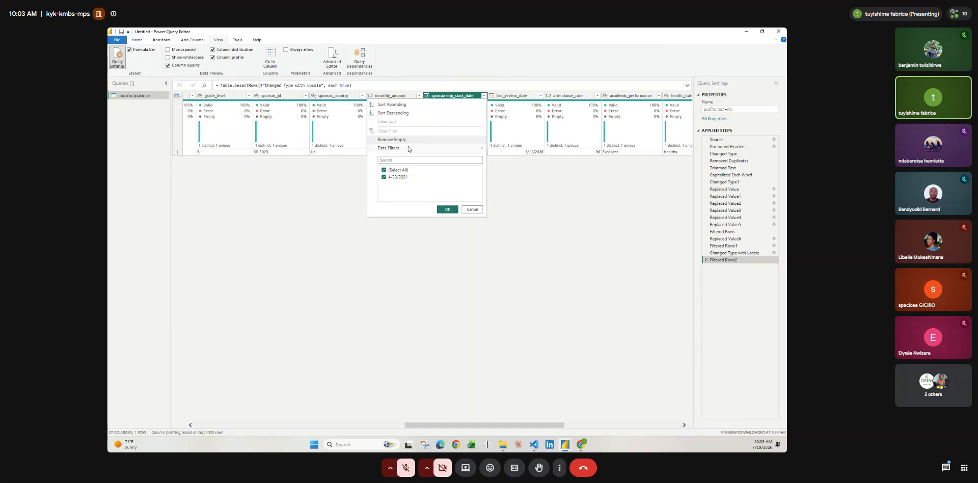
{"action": "mouse_move", "coordinate": [406, 149]}
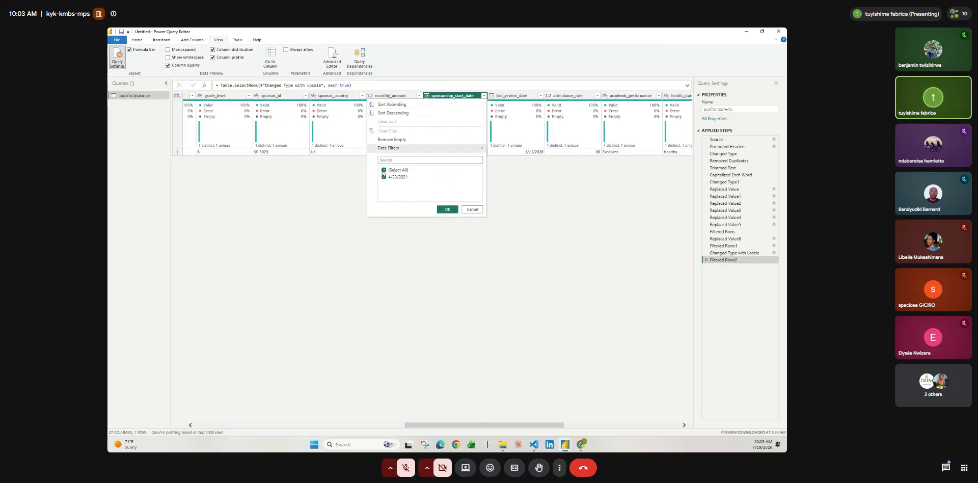
Delete the applied row filter on 23-04-2021 and the locale-based type change of sponsorship_start_date.
{"action": "left_click", "coordinate": [705, 246]}
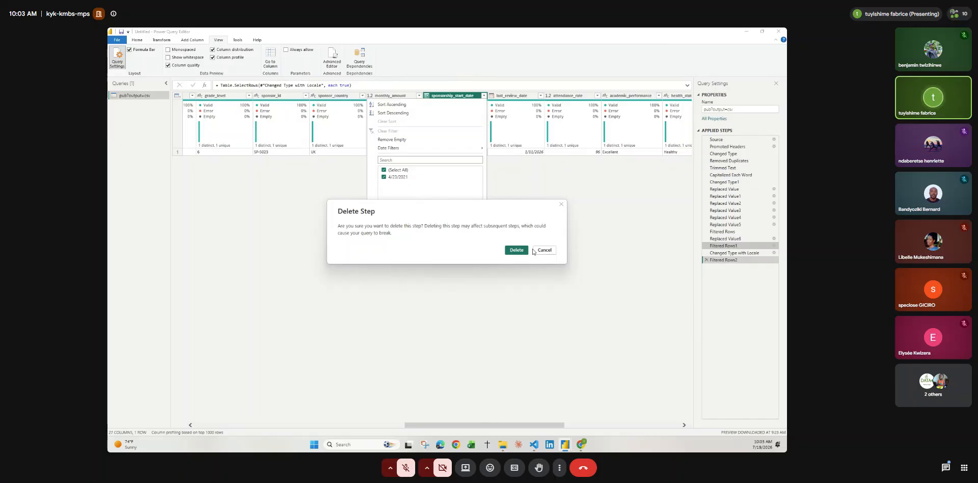
{"action": "left_click", "coordinate": [517, 249]}
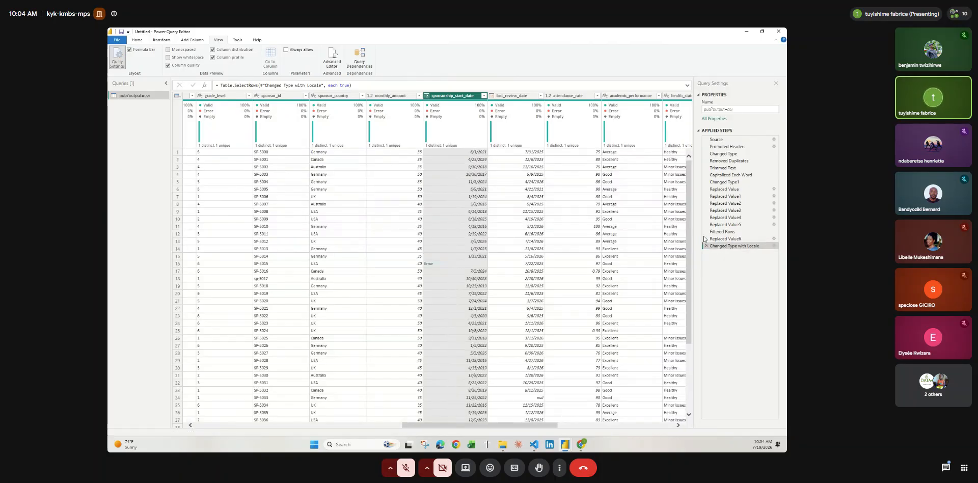
{"action": "left_click", "coordinate": [706, 245]}
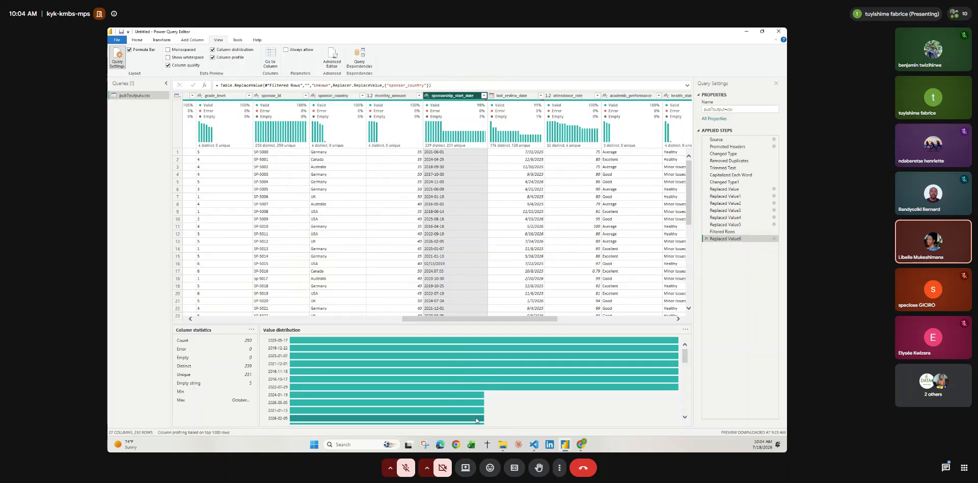
Try converting sponsorship_start_date to Date and removing the rows with errors in that column.
{"action": "scroll", "coordinate": [477, 420], "scroll_direction": "down", "scroll_amount": 2}
{"action": "scroll", "coordinate": [476, 387], "scroll_direction": "up", "scroll_amount": 2}
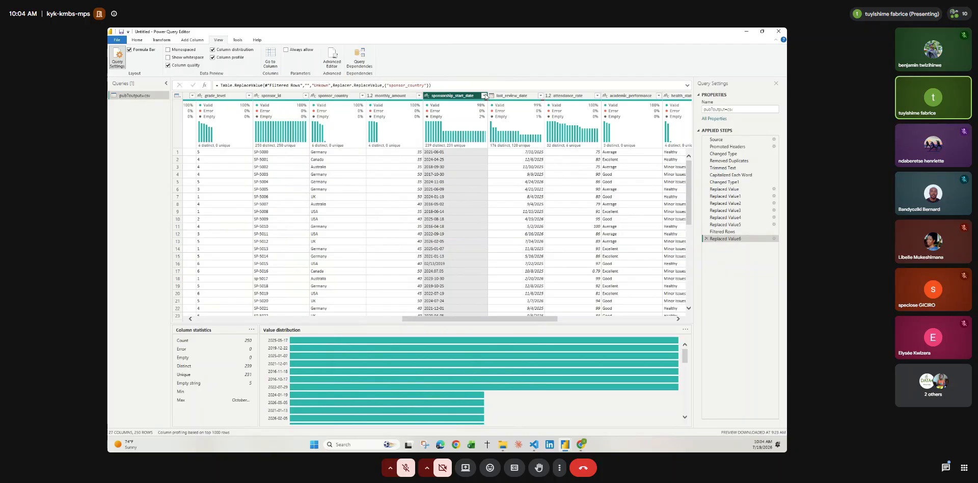
{"action": "left_click", "coordinate": [427, 96]}
{"action": "left_click", "coordinate": [442, 147]}
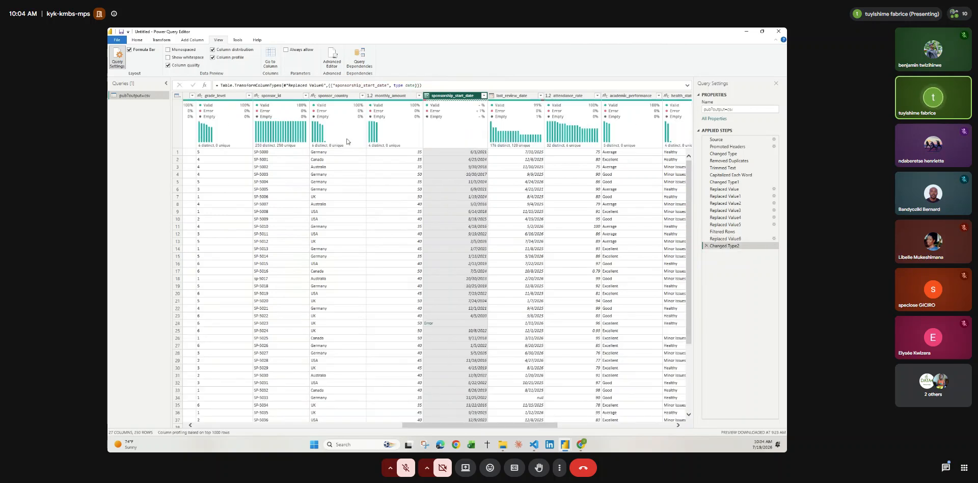
{"action": "left_click", "coordinate": [135, 41]}
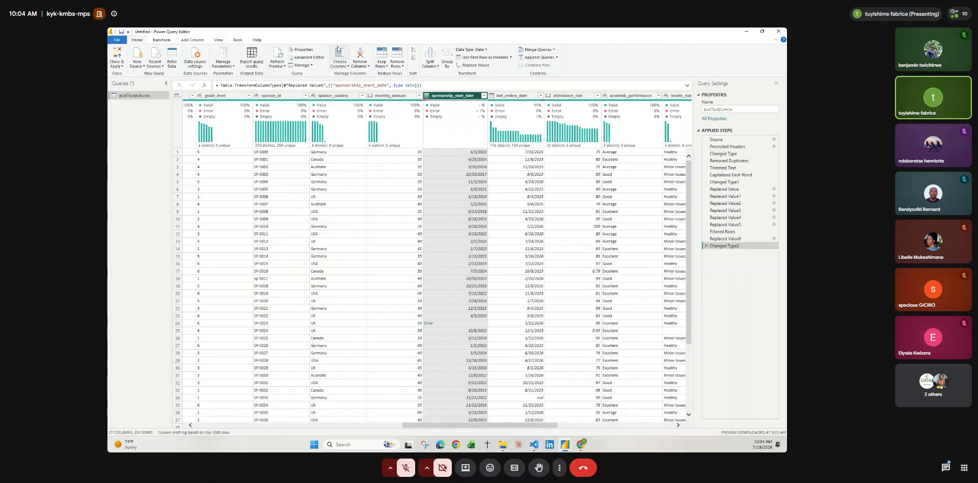
{"action": "left_click", "coordinate": [396, 66]}
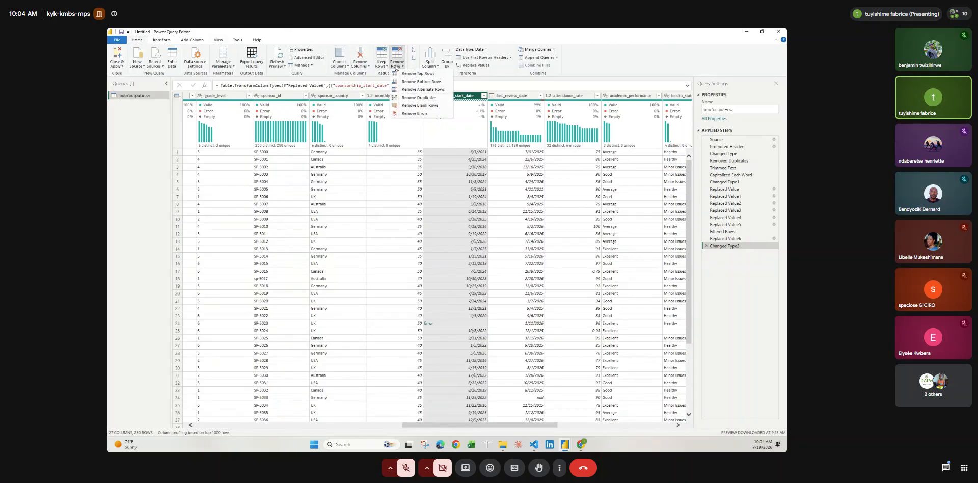
{"action": "left_click", "coordinate": [418, 114]}
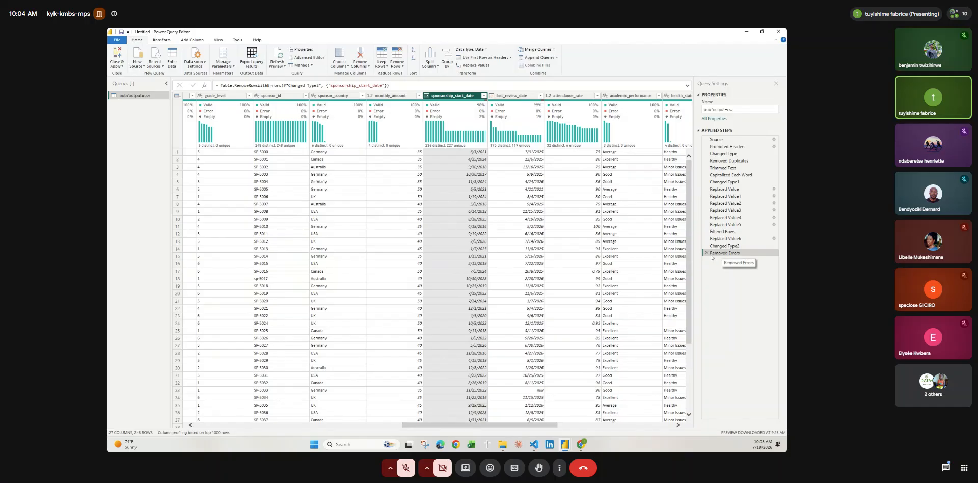
Delete the applied error-row removal and the Date type change of sponsorship_start_date.
{"action": "left_click", "coordinate": [261, 233]}
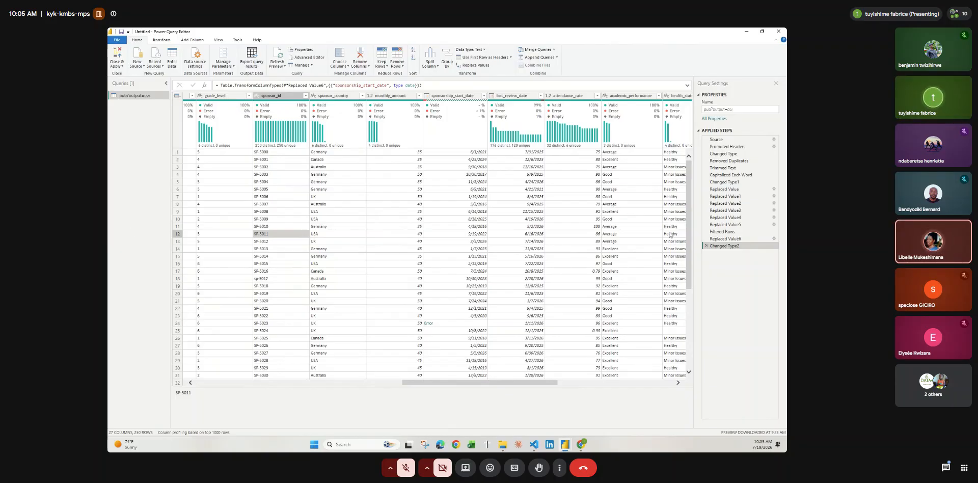
{"action": "left_click", "coordinate": [706, 246]}
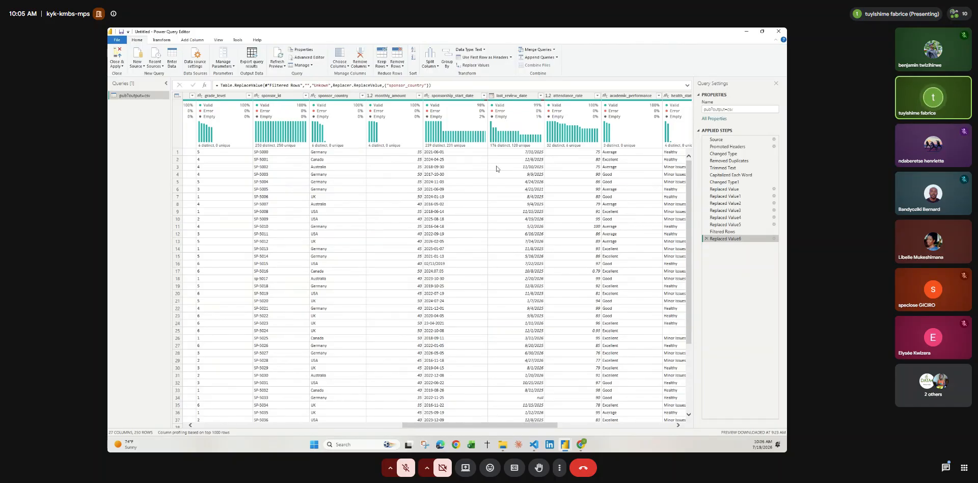
Replace the value 23-04-2021 with 04-23-2021 in the sponsorship_start_date column.
{"action": "scroll", "coordinate": [509, 164], "scroll_direction": "right", "scroll_amount": 3}
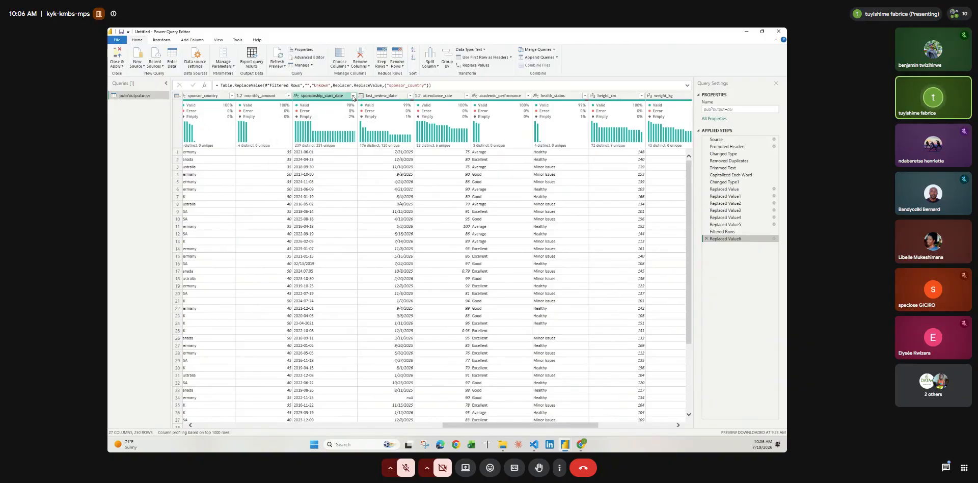
{"action": "left_click", "coordinate": [353, 97]}
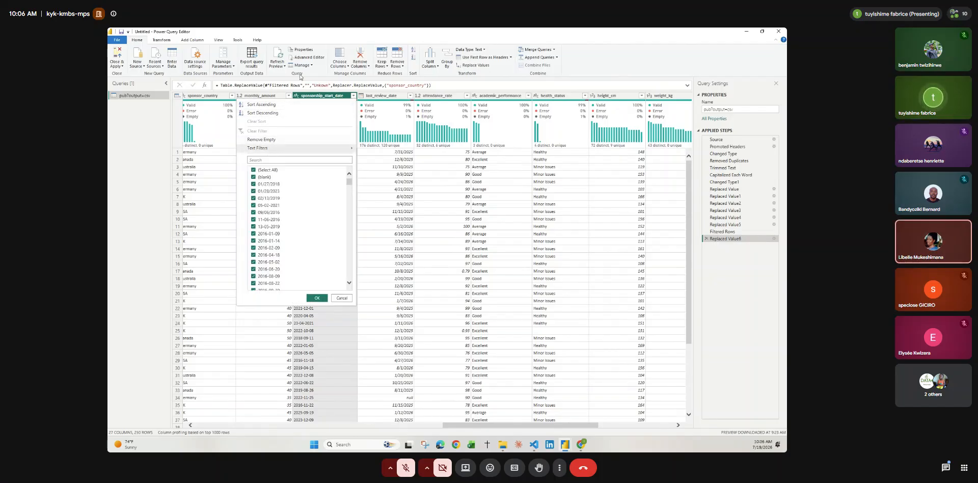
{"action": "left_click", "coordinate": [336, 96]}
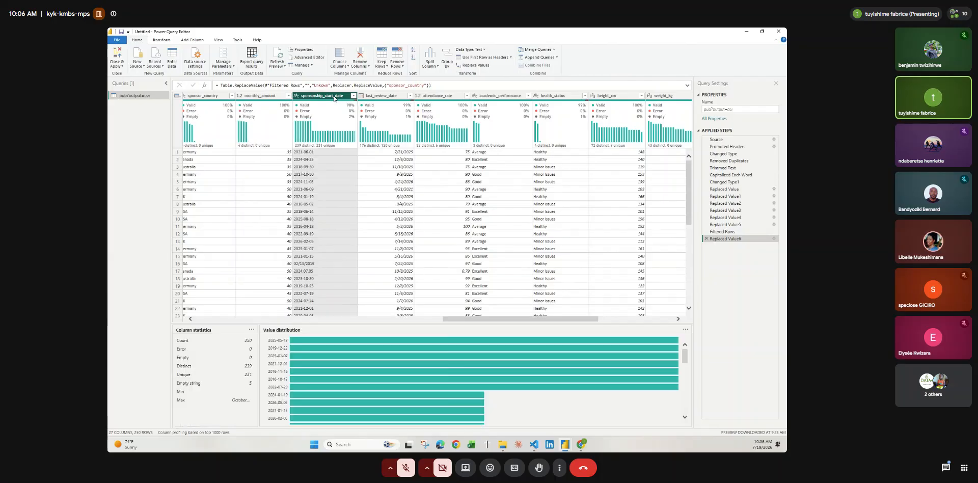
{"action": "right_click", "coordinate": [335, 97]}
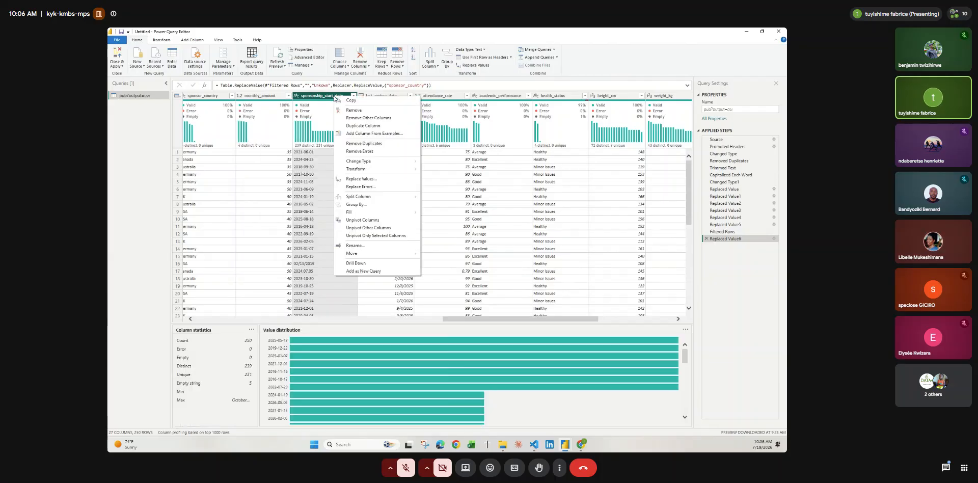
{"action": "left_click", "coordinate": [361, 181]}
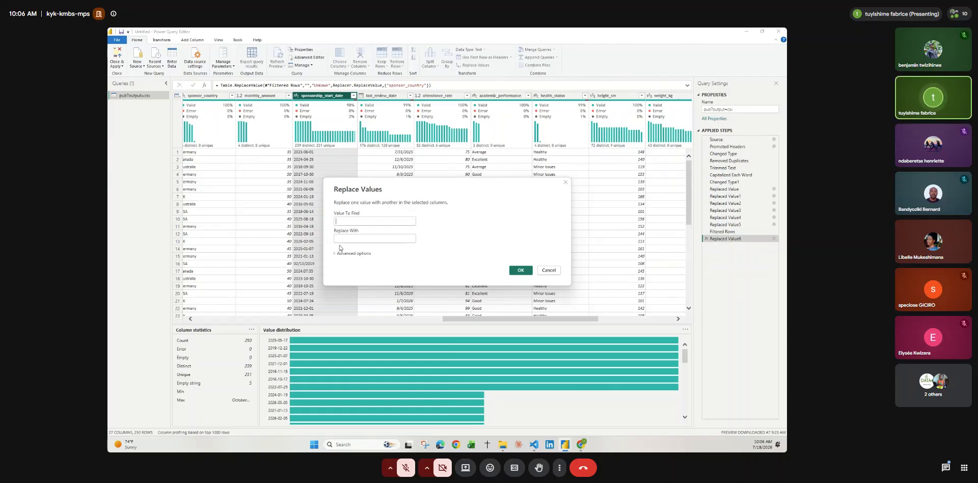
{"action": "type", "text": "23"}
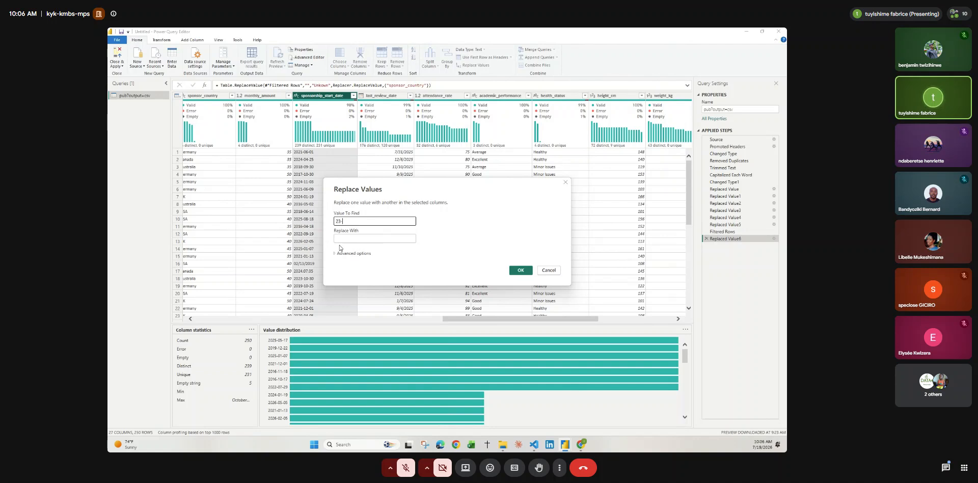
{"action": "type", "text": "-04-2021"}
{"action": "left_click", "coordinate": [351, 236]}
{"action": "type", "text": "0"}
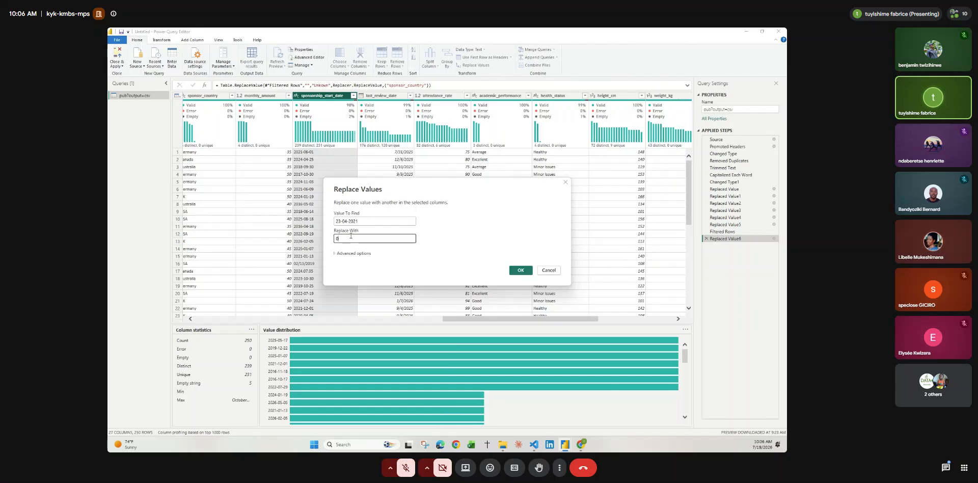
{"action": "type", "text": "4-23-202"}
{"action": "left_click", "coordinate": [519, 269]}
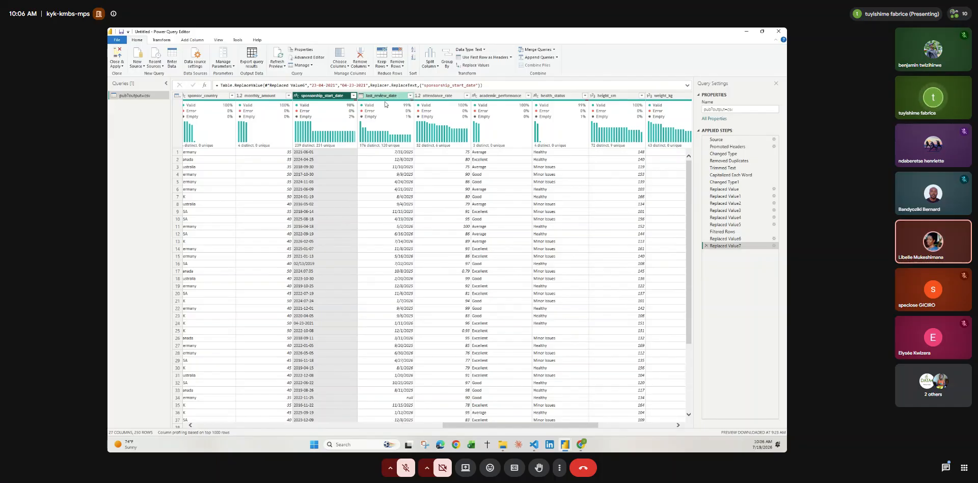
Convert sponsorship_start_date to Date and show the error details of its cell in row 188.
{"action": "left_click", "coordinate": [296, 96]}
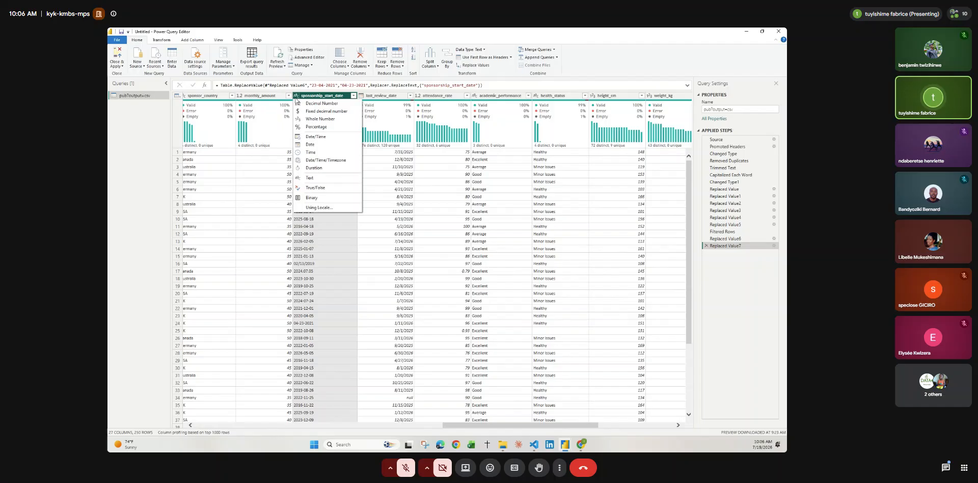
{"action": "left_click", "coordinate": [323, 144]}
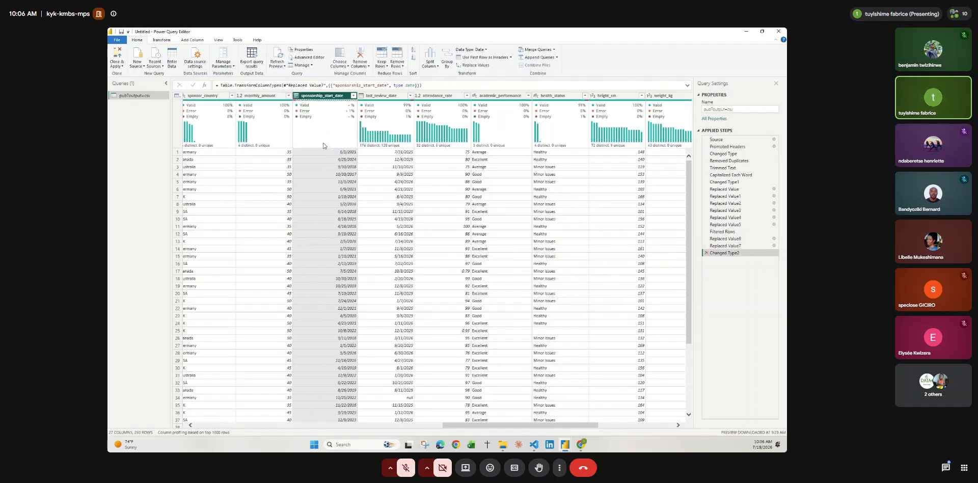
{"action": "scroll", "coordinate": [350, 212], "scroll_direction": "down", "scroll_amount": 20}
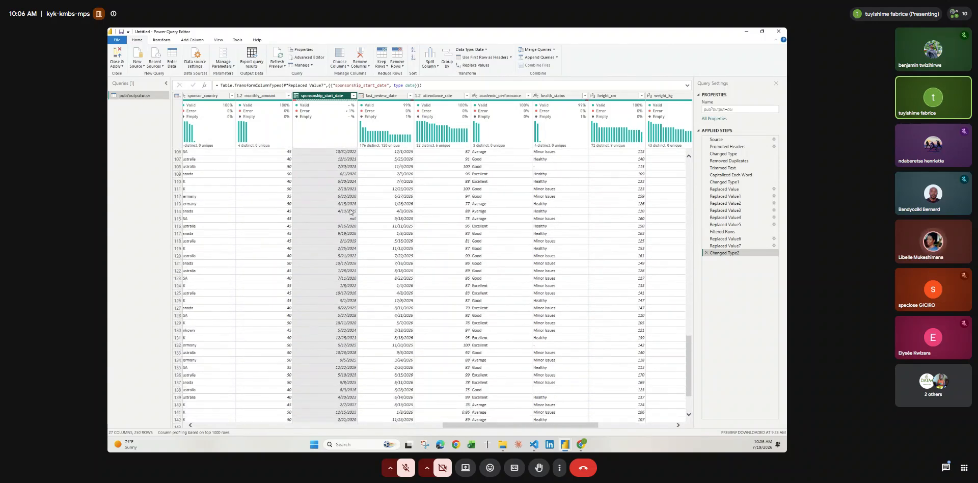
{"action": "scroll", "coordinate": [350, 213], "scroll_direction": "down", "scroll_amount": 7}
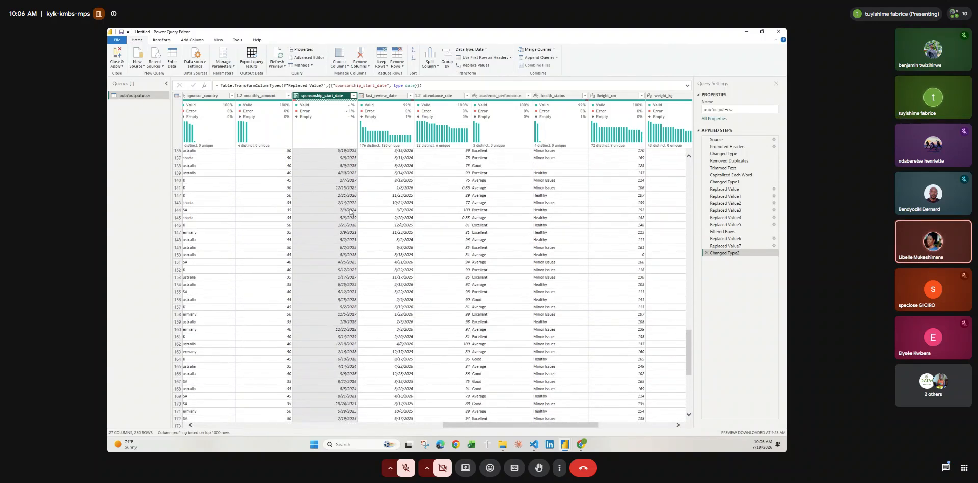
{"action": "scroll", "coordinate": [371, 330], "scroll_direction": "down", "scroll_amount": 5}
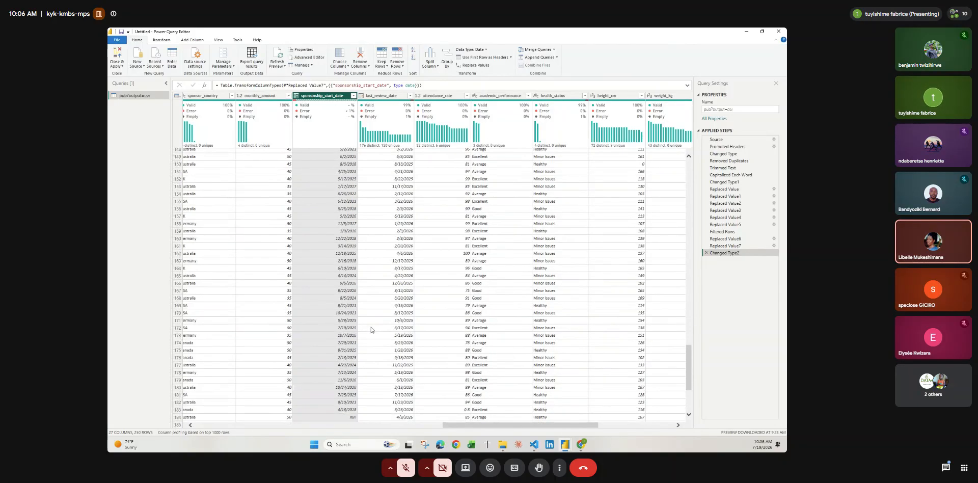
{"action": "scroll", "coordinate": [370, 329], "scroll_direction": "down", "scroll_amount": 3}
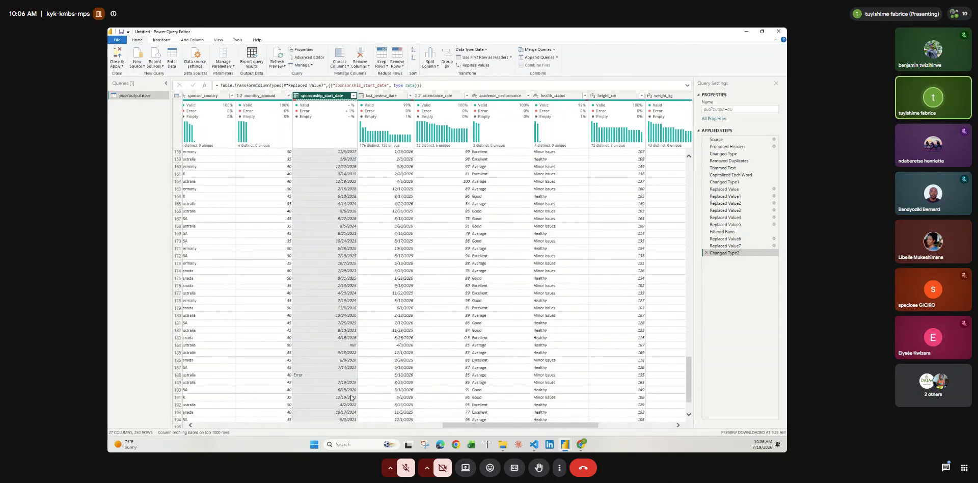
{"action": "left_click", "coordinate": [329, 375]}
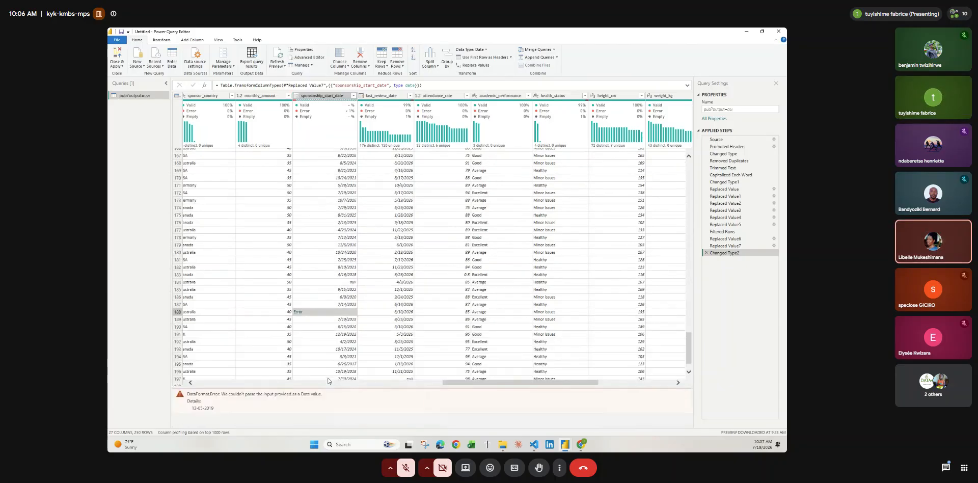
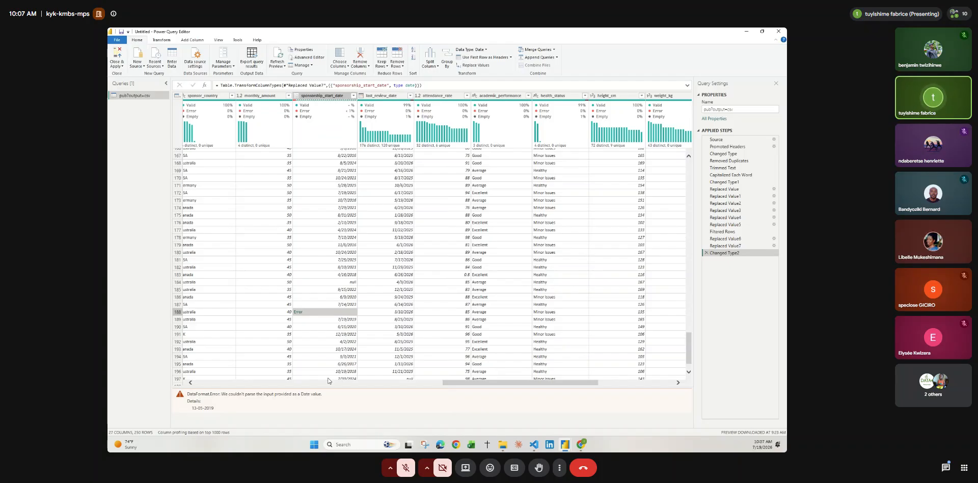
Examine the rows around the sponsorship_start_date error in row 188, comparing their dates and neighbouring columns.
{"action": "scroll", "coordinate": [337, 331], "scroll_direction": "right", "scroll_amount": 3}
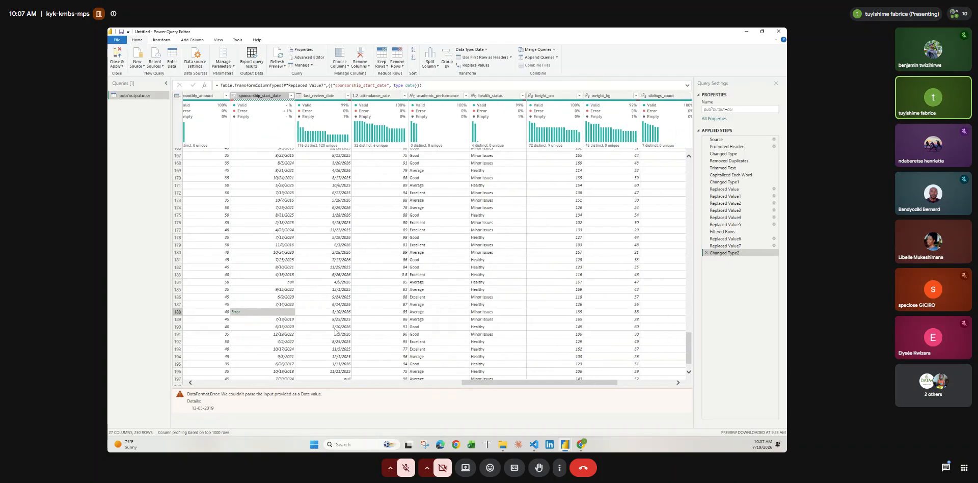
{"action": "scroll", "coordinate": [246, 331], "scroll_direction": "down", "scroll_amount": 1}
{"action": "scroll", "coordinate": [246, 331], "scroll_direction": "down", "scroll_amount": 17}
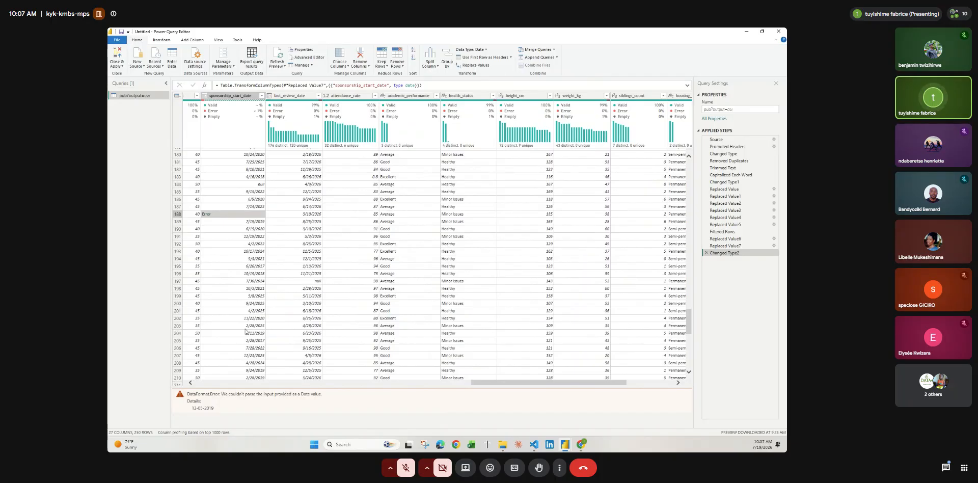
{"action": "scroll", "coordinate": [245, 331], "scroll_direction": "up", "scroll_amount": 16}
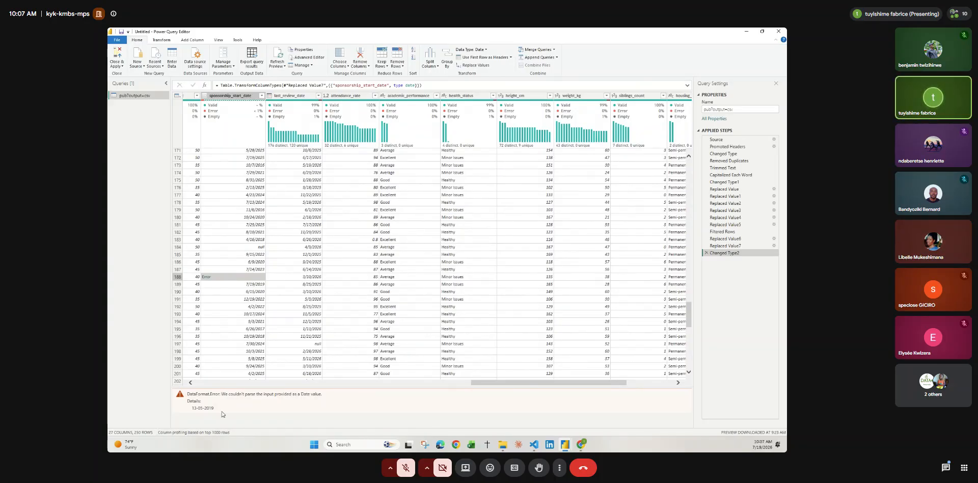
{"action": "scroll", "coordinate": [223, 320], "scroll_direction": "down", "scroll_amount": 4}
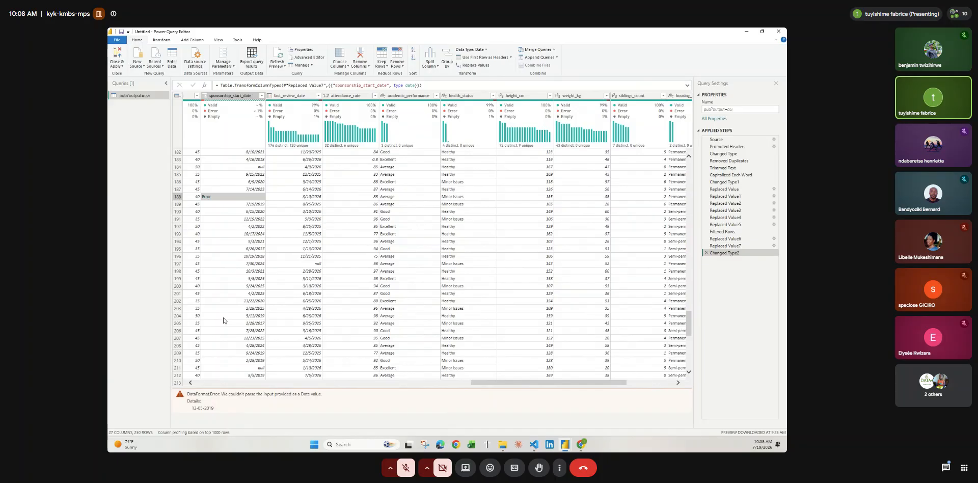
{"action": "scroll", "coordinate": [574, 181], "scroll_direction": "left", "scroll_amount": 5}
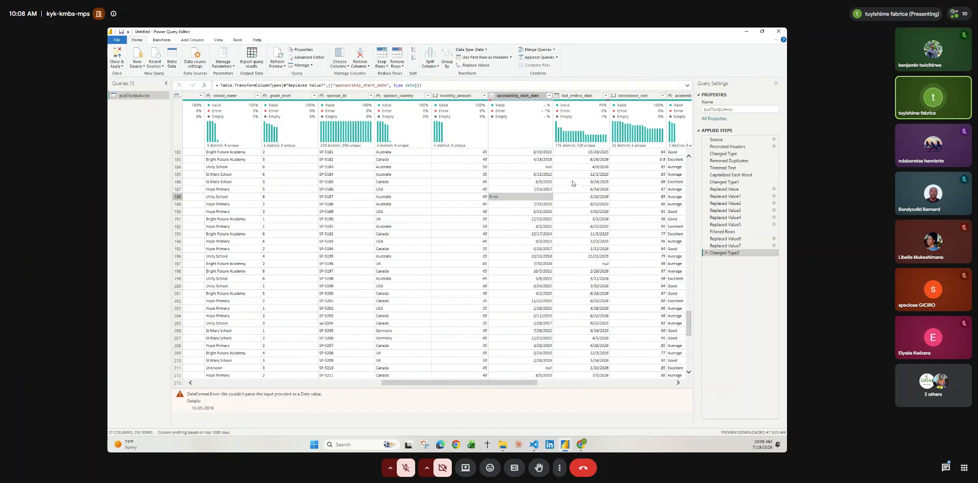
{"action": "scroll", "coordinate": [587, 204], "scroll_direction": "up", "scroll_amount": 1}
{"action": "scroll", "coordinate": [601, 252], "scroll_direction": "up", "scroll_amount": 1}
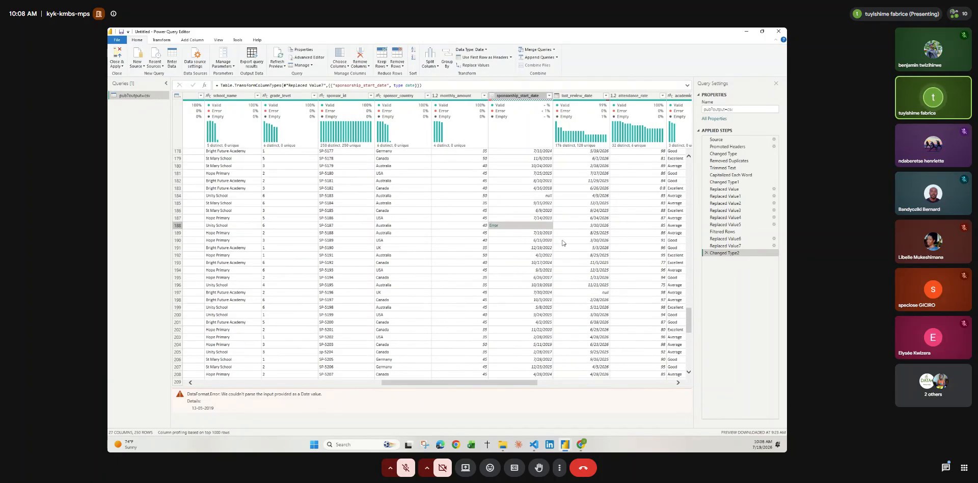
{"action": "scroll", "coordinate": [505, 203], "scroll_direction": "up", "scroll_amount": 2}
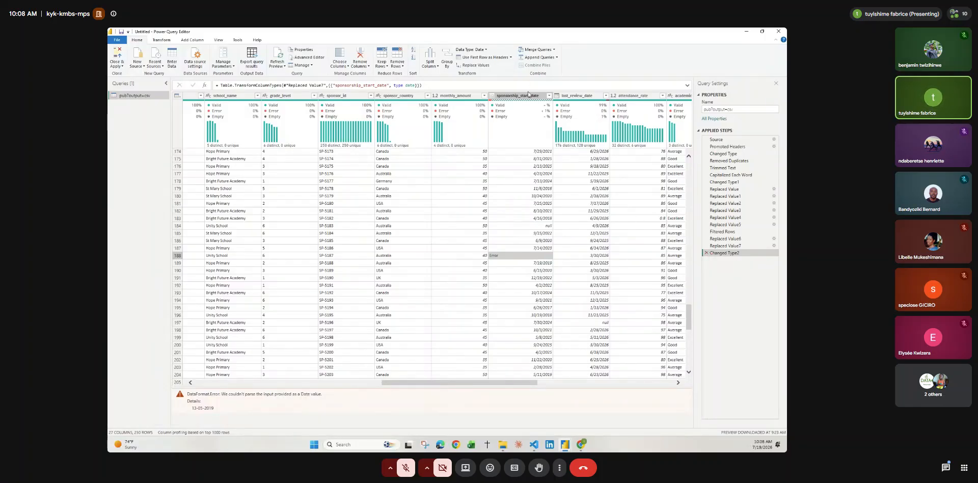
Delete the Date type change of sponsorship_start_date, reapply the Date type and check the column down to row 188.
{"action": "left_click", "coordinate": [707, 251]}
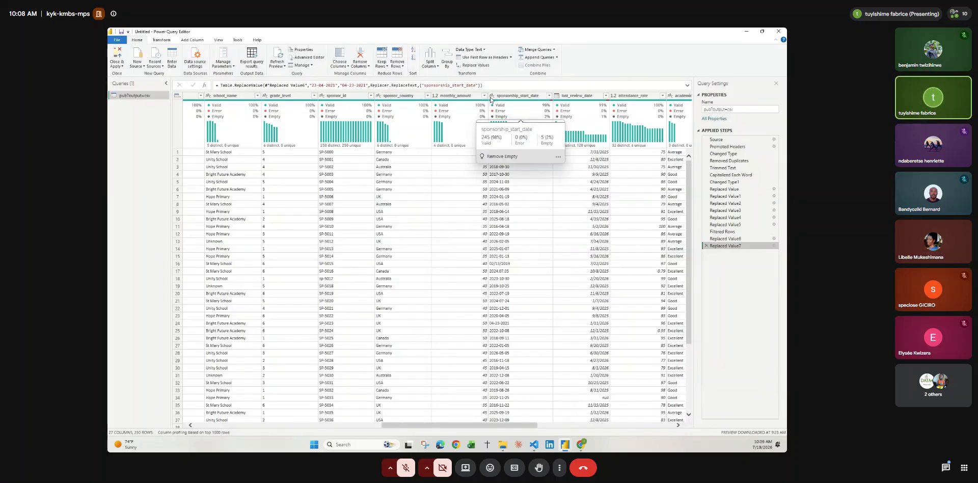
{"action": "left_click", "coordinate": [491, 98]}
{"action": "left_click", "coordinate": [491, 96]}
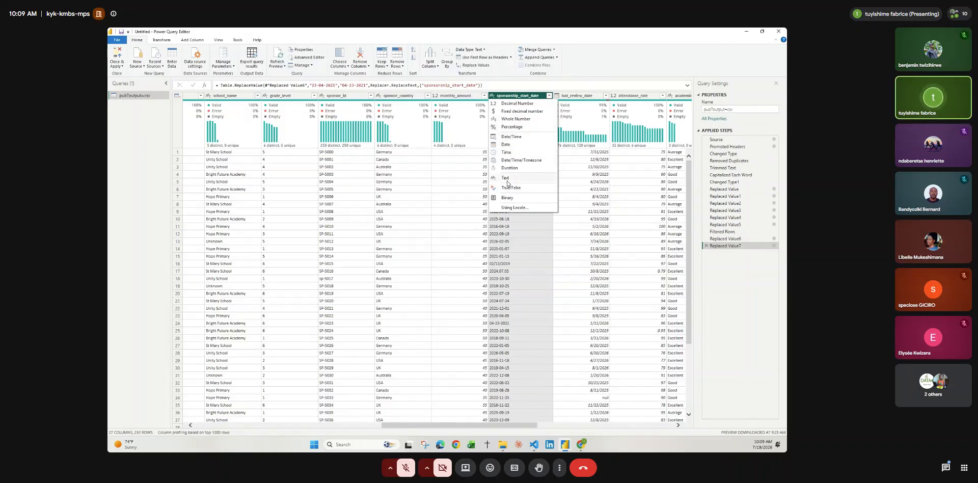
{"action": "left_click", "coordinate": [493, 146]}
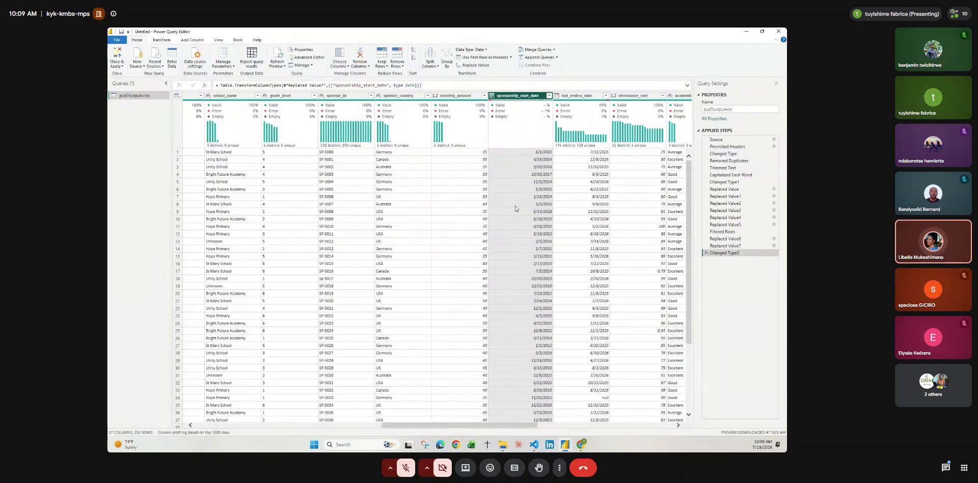
{"action": "scroll", "coordinate": [517, 244], "scroll_direction": "down", "scroll_amount": 20}
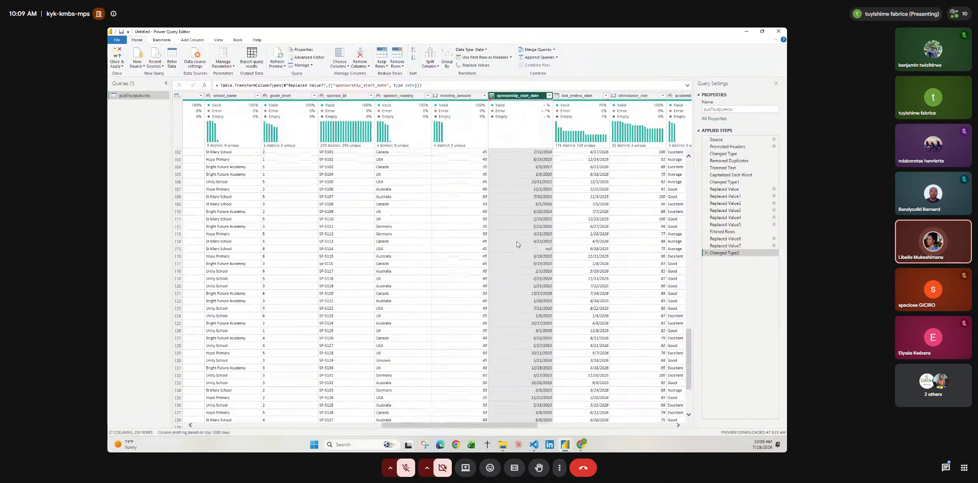
{"action": "scroll", "coordinate": [517, 244], "scroll_direction": "down", "scroll_amount": 20}
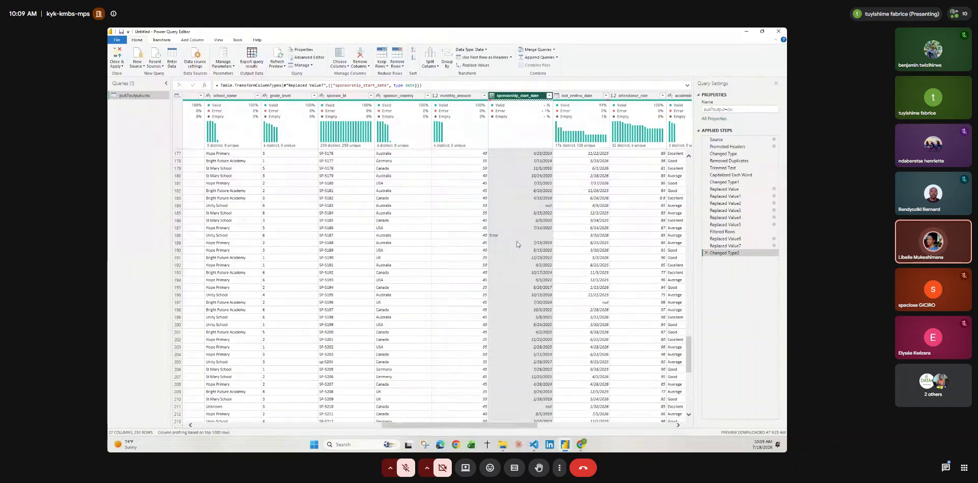
Examine the sponsorship_start_date column through to row 250 and back to the first row for remaining errors.
{"action": "scroll", "coordinate": [517, 244], "scroll_direction": "down", "scroll_amount": 5}
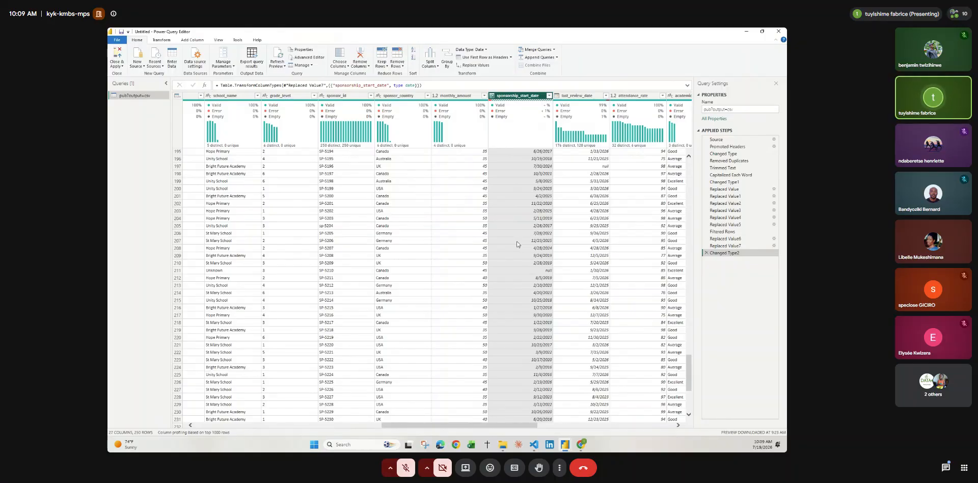
{"action": "scroll", "coordinate": [517, 244], "scroll_direction": "down", "scroll_amount": 6}
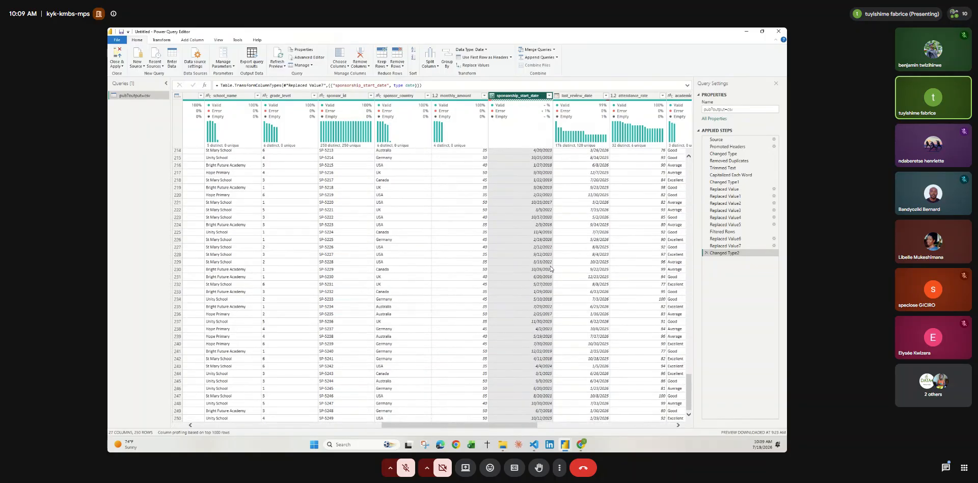
{"action": "scroll", "coordinate": [551, 268], "scroll_direction": "up", "scroll_amount": 20}
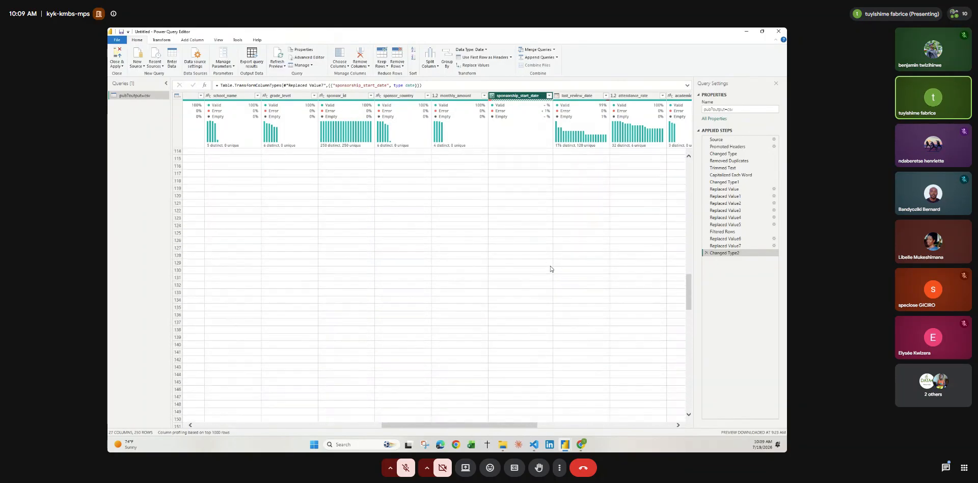
{"action": "scroll", "coordinate": [550, 269], "scroll_direction": "up", "scroll_amount": 3}
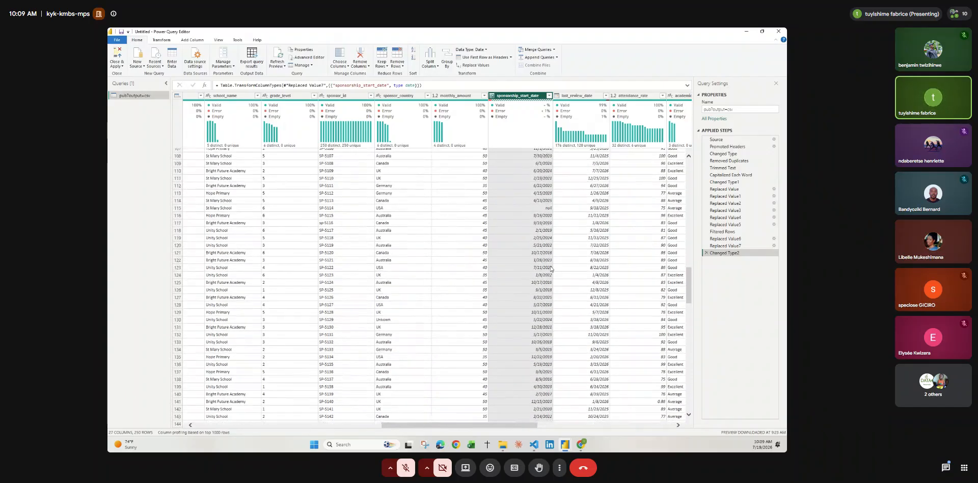
{"action": "scroll", "coordinate": [551, 268], "scroll_direction": "up", "scroll_amount": 6}
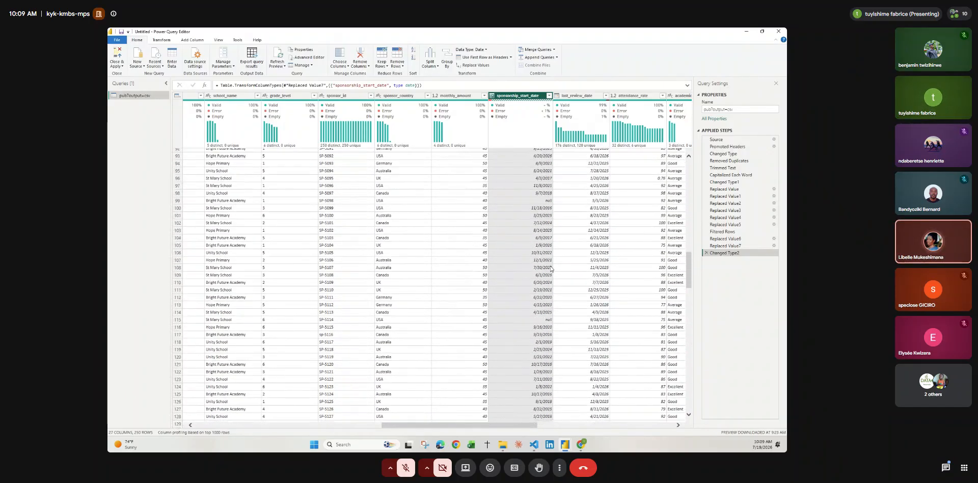
{"action": "scroll", "coordinate": [551, 268], "scroll_direction": "up", "scroll_amount": 7}
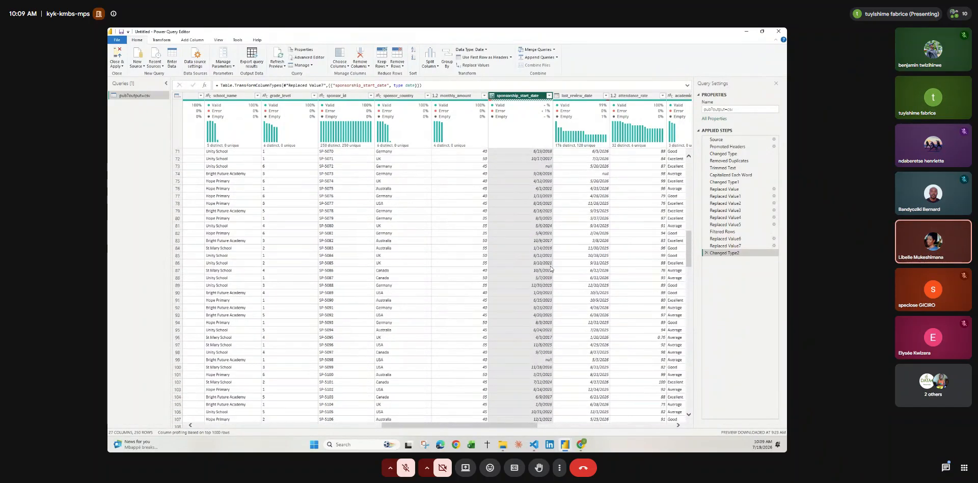
{"action": "scroll", "coordinate": [550, 269], "scroll_direction": "up", "scroll_amount": 7}
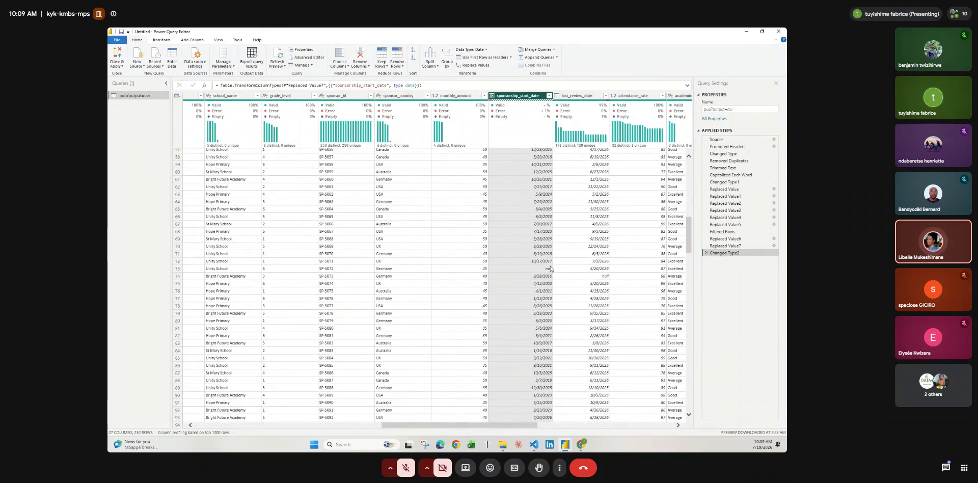
{"action": "scroll", "coordinate": [551, 269], "scroll_direction": "up", "scroll_amount": 1}
{"action": "scroll", "coordinate": [550, 268], "scroll_direction": "up", "scroll_amount": 10}
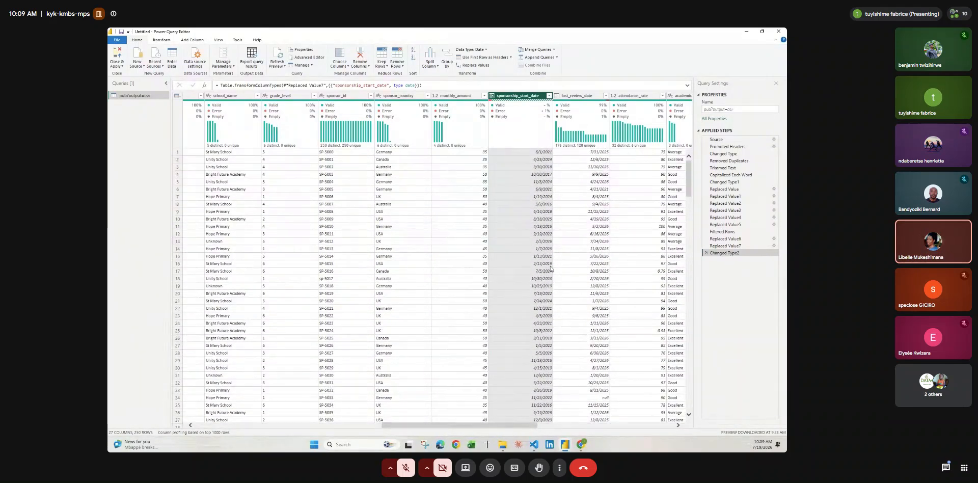
{"action": "scroll", "coordinate": [550, 268], "scroll_direction": "down", "scroll_amount": 4}
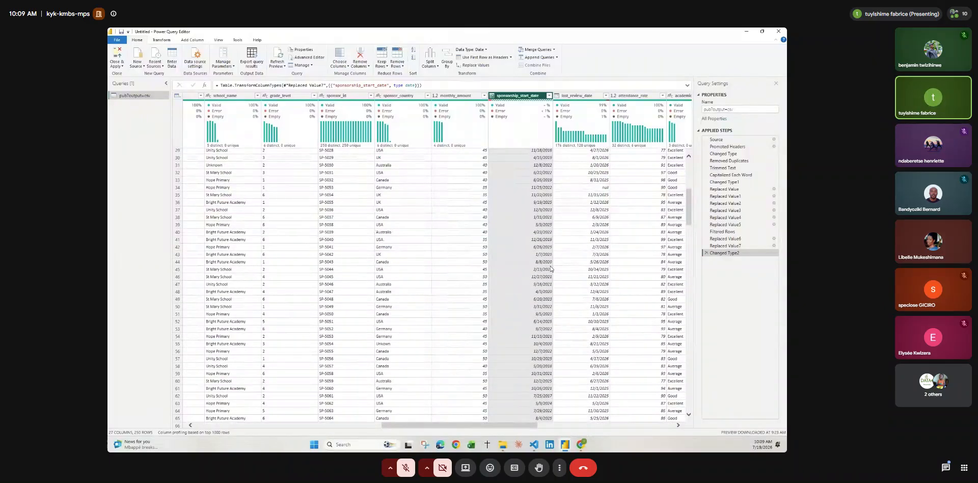
{"action": "scroll", "coordinate": [550, 268], "scroll_direction": "down", "scroll_amount": 3}
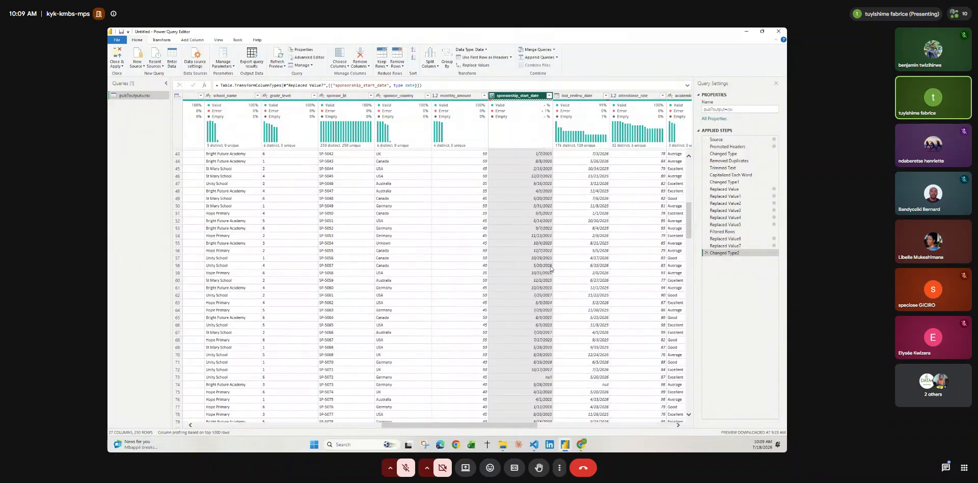
{"action": "scroll", "coordinate": [550, 268], "scroll_direction": "down", "scroll_amount": 8}
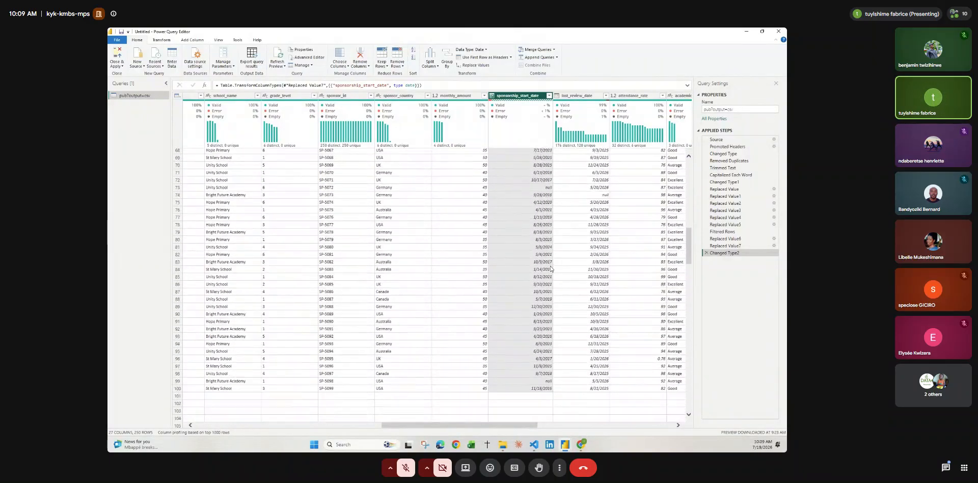
{"action": "scroll", "coordinate": [550, 268], "scroll_direction": "down", "scroll_amount": 5}
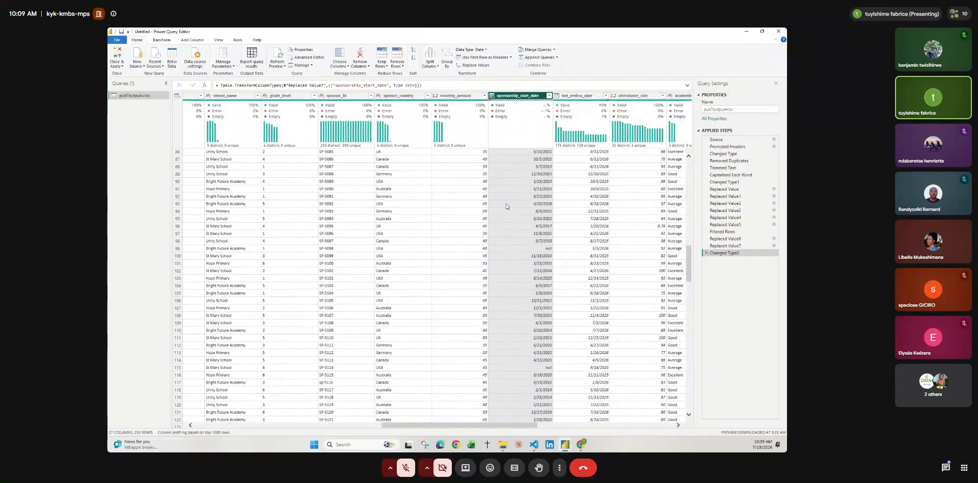
{"action": "scroll", "coordinate": [558, 253], "scroll_direction": "down", "scroll_amount": 5}
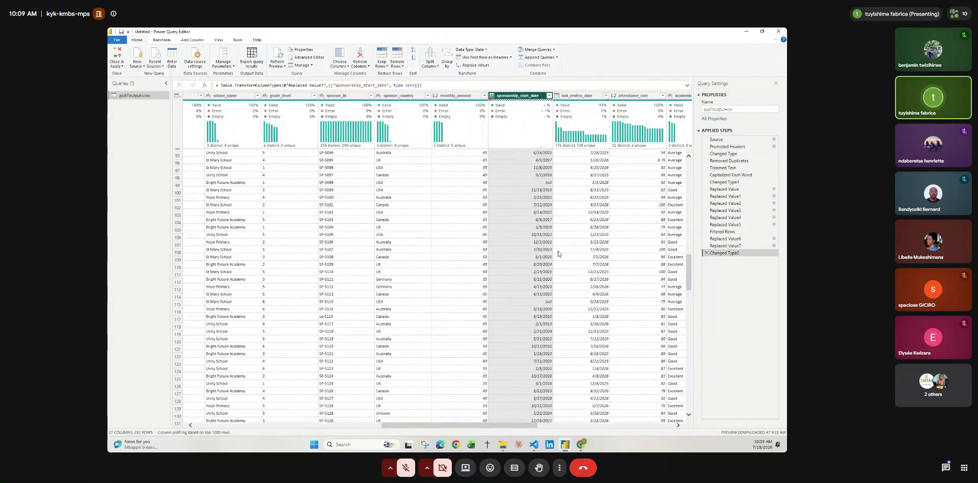
{"action": "scroll", "coordinate": [558, 253], "scroll_direction": "up", "scroll_amount": 20}
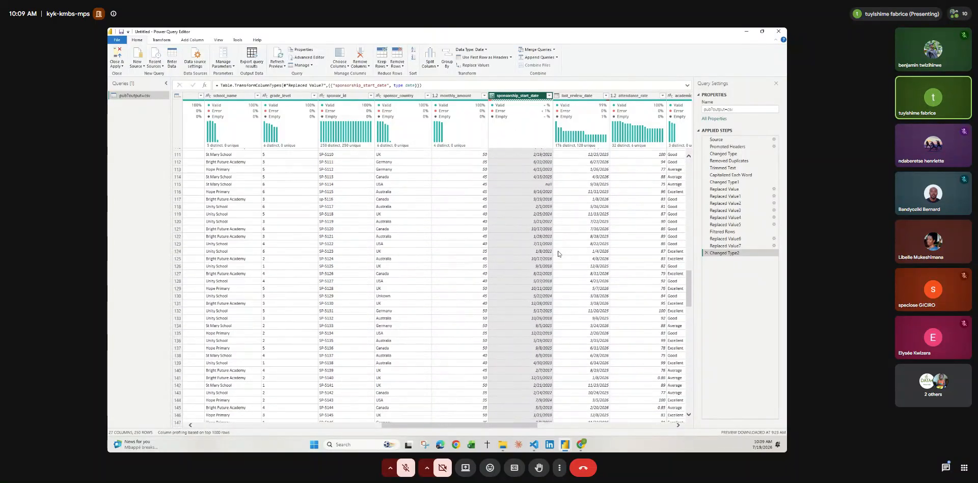
{"action": "scroll", "coordinate": [558, 253], "scroll_direction": "up", "scroll_amount": 4}
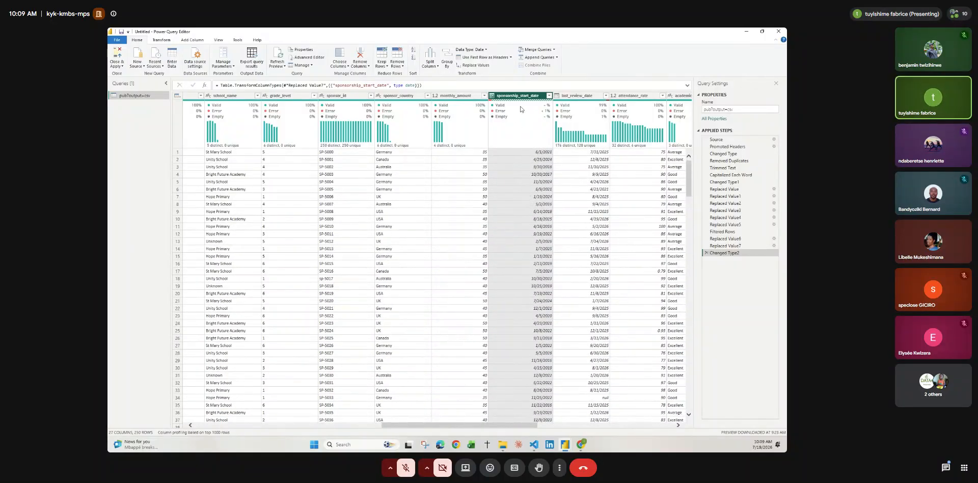
Show the column statistics of sponsorship_start_date and check its rows down to about row 181 for the error.
{"action": "left_click", "coordinate": [545, 113]}
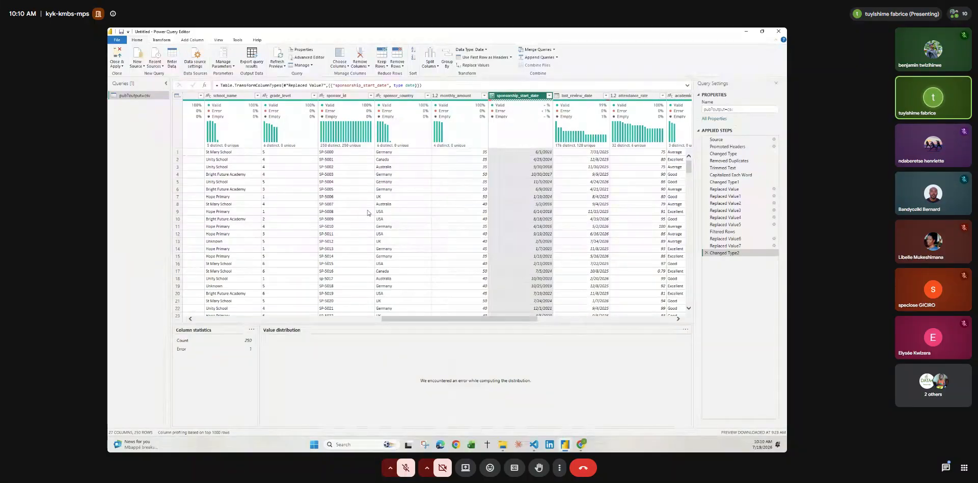
{"action": "scroll", "coordinate": [496, 254], "scroll_direction": "down", "scroll_amount": 5}
{"action": "scroll", "coordinate": [497, 220], "scroll_direction": "down", "scroll_amount": 12}
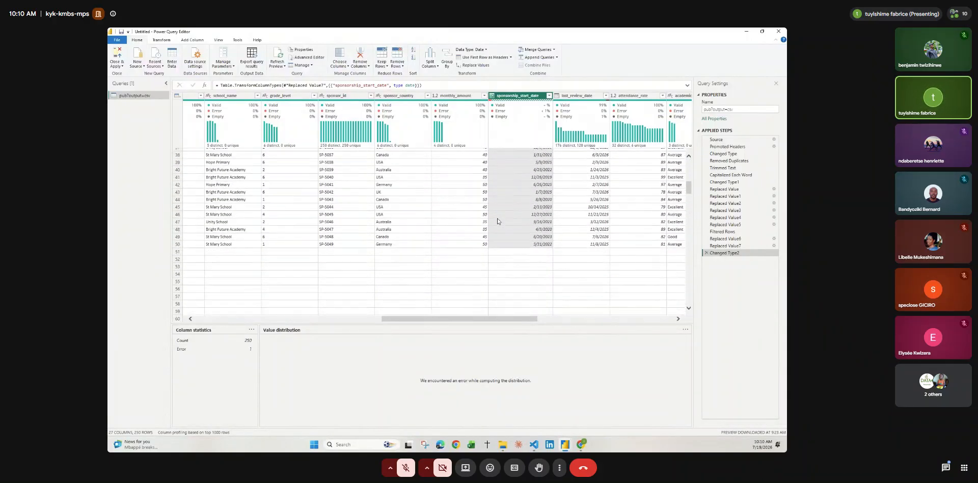
{"action": "scroll", "coordinate": [498, 221], "scroll_direction": "down", "scroll_amount": 10}
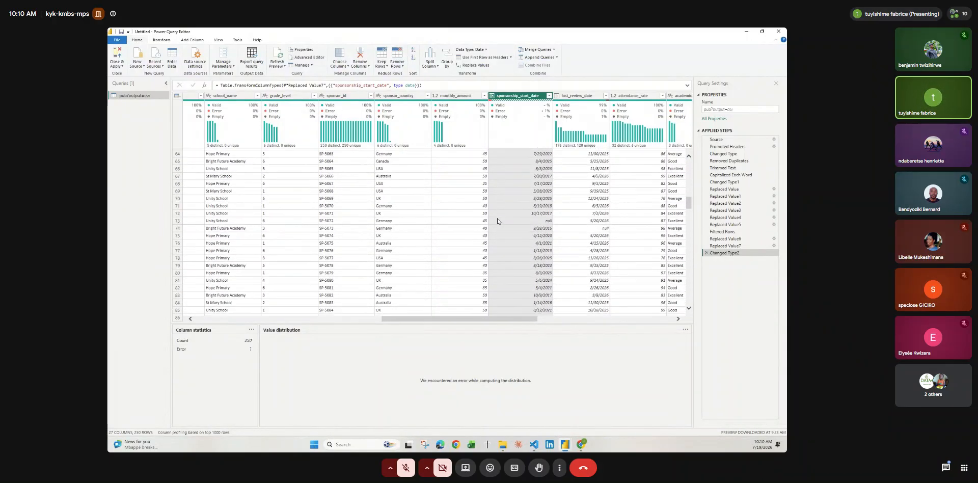
{"action": "scroll", "coordinate": [497, 221], "scroll_direction": "down", "scroll_amount": 10}
{"action": "scroll", "coordinate": [497, 220], "scroll_direction": "down", "scroll_amount": 12}
{"action": "scroll", "coordinate": [498, 220], "scroll_direction": "down", "scroll_amount": 2}
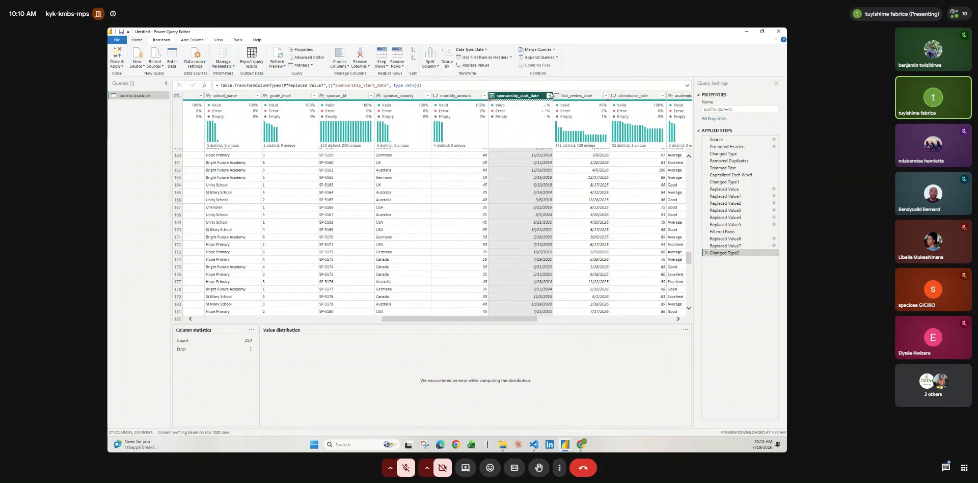
Look through the whole list of filter values for sponsorship_start_date, then close it without applying a filter.
{"action": "left_click", "coordinate": [549, 96]}
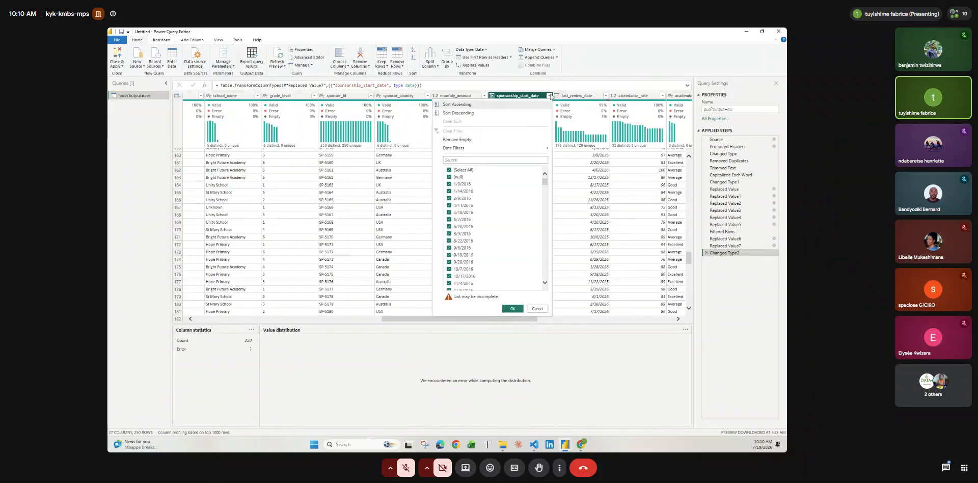
{"action": "scroll", "coordinate": [527, 223], "scroll_direction": "down", "scroll_amount": 10}
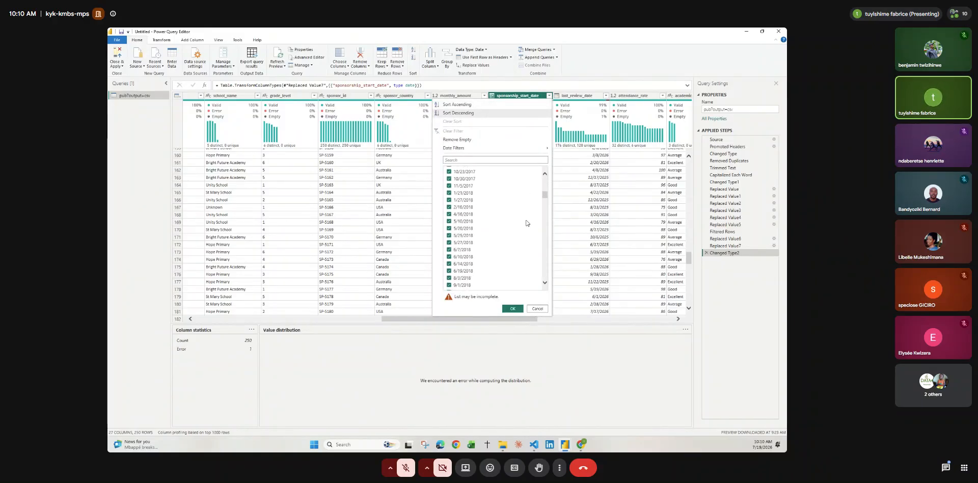
{"action": "scroll", "coordinate": [516, 206], "scroll_direction": "down", "scroll_amount": 15}
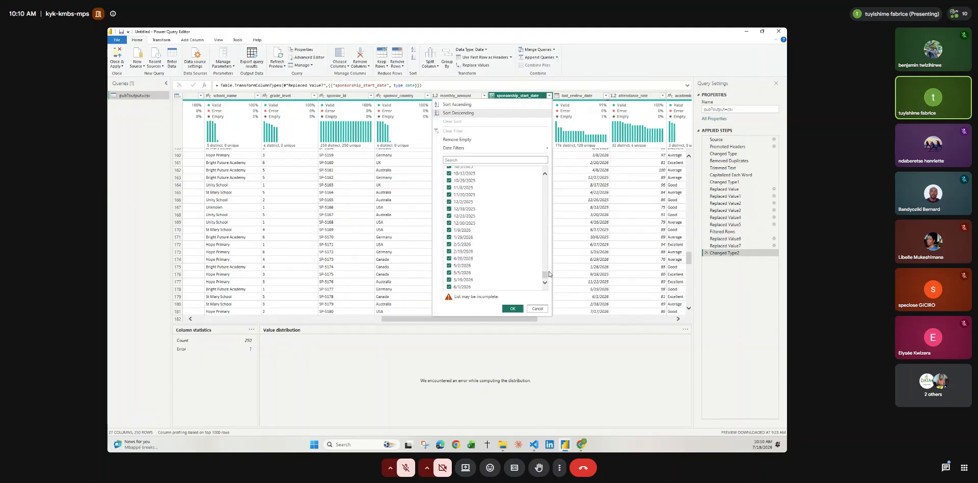
{"action": "left_click_drag", "start_coordinate": [545, 275], "coordinate": [529, 176]}
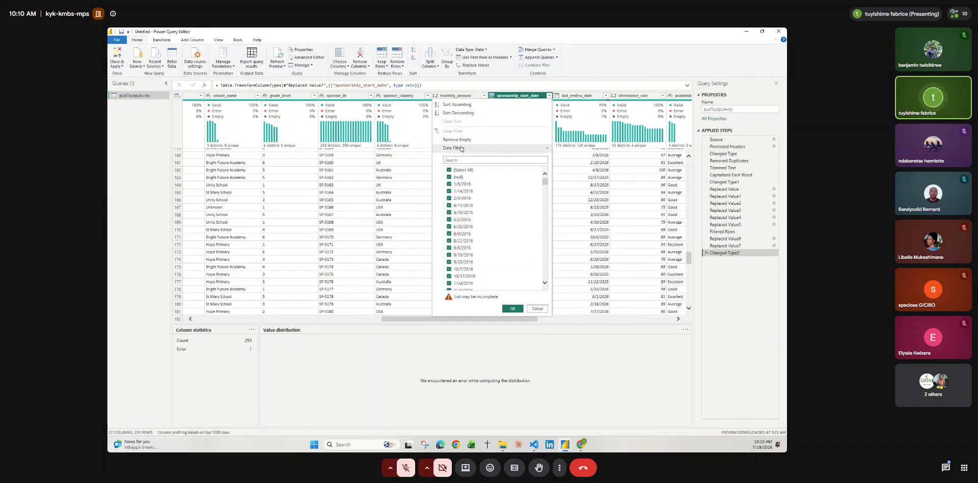
{"action": "mouse_move", "coordinate": [461, 148]}
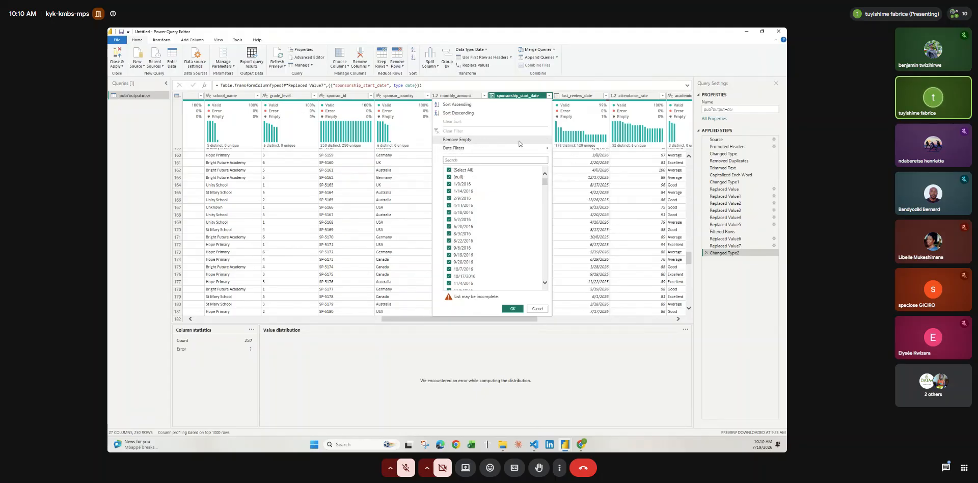
{"action": "left_click", "coordinate": [611, 208]}
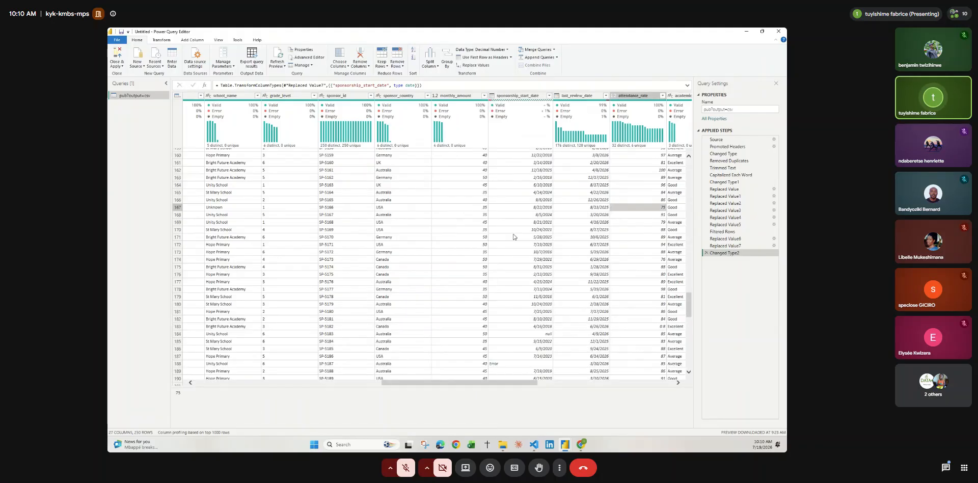
Review the sponsorship_start_date values again from the last rows up to row 10, looking for inconsistent dates.
{"action": "scroll", "coordinate": [513, 237], "scroll_direction": "down", "scroll_amount": 9}
{"action": "scroll", "coordinate": [514, 237], "scroll_direction": "down", "scroll_amount": 10}
{"action": "scroll", "coordinate": [514, 237], "scroll_direction": "up", "scroll_amount": 20}
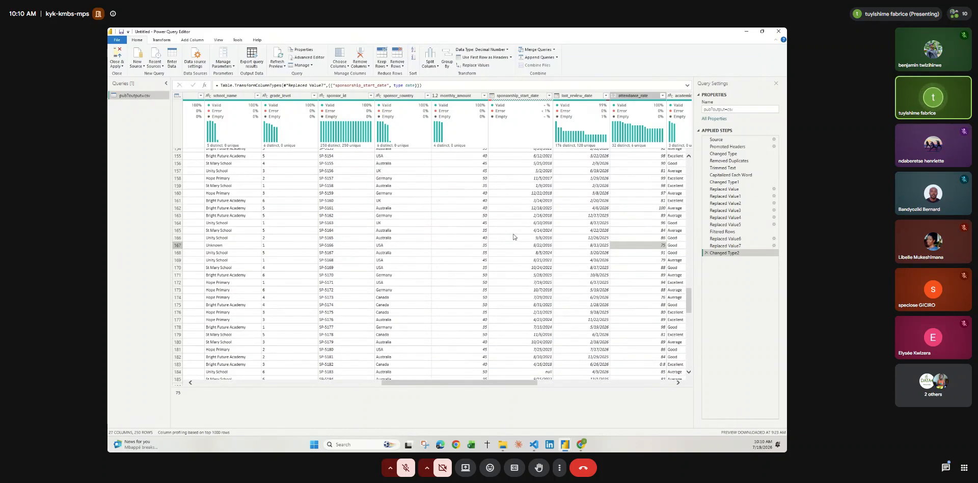
{"action": "scroll", "coordinate": [513, 237], "scroll_direction": "up", "scroll_amount": 3}
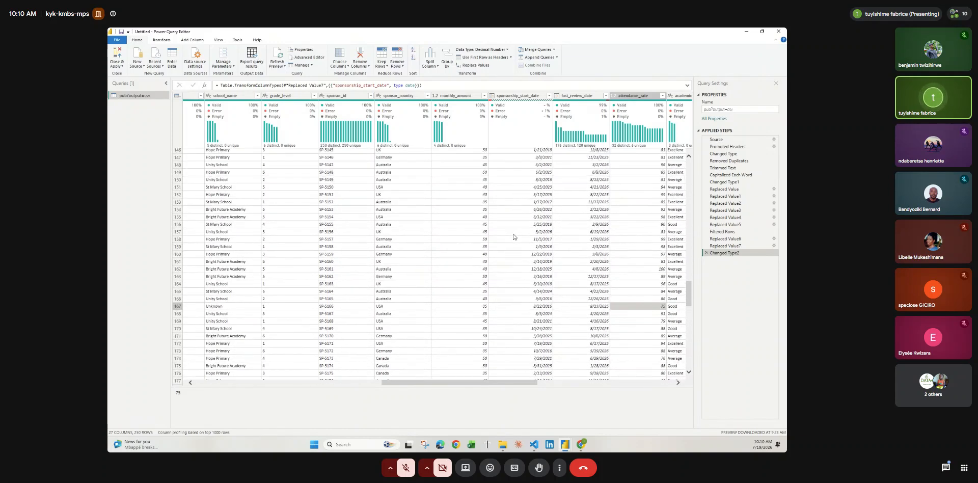
{"action": "scroll", "coordinate": [514, 237], "scroll_direction": "up", "scroll_amount": 10}
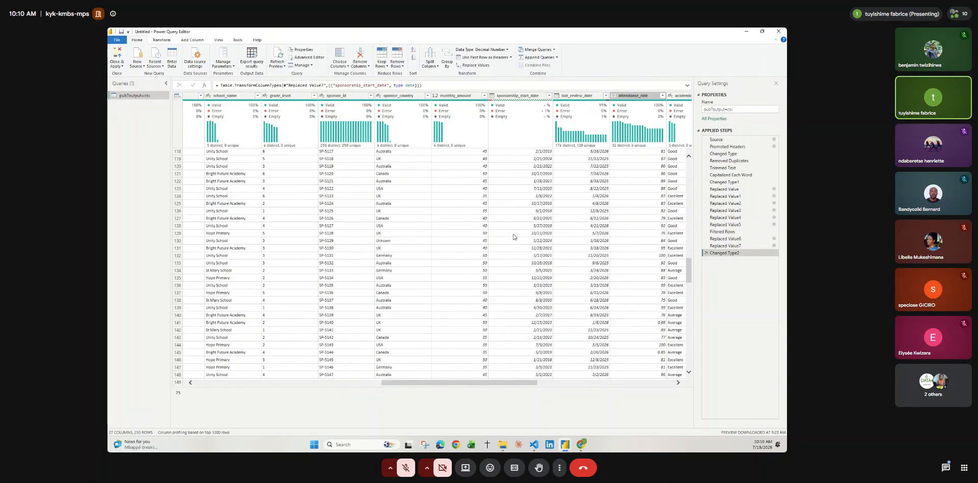
{"action": "scroll", "coordinate": [513, 237], "scroll_direction": "up", "scroll_amount": 9}
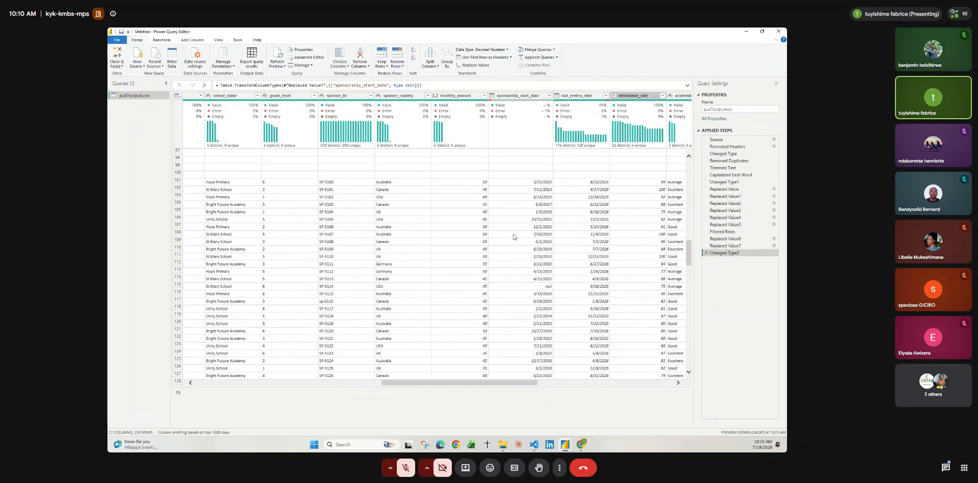
{"action": "scroll", "coordinate": [513, 237], "scroll_direction": "up", "scroll_amount": 6}
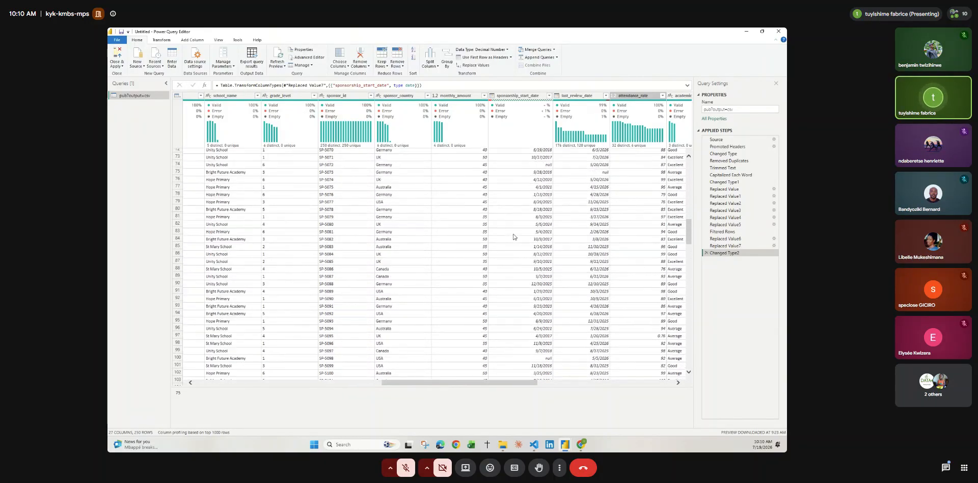
{"action": "scroll", "coordinate": [514, 237], "scroll_direction": "up", "scroll_amount": 10}
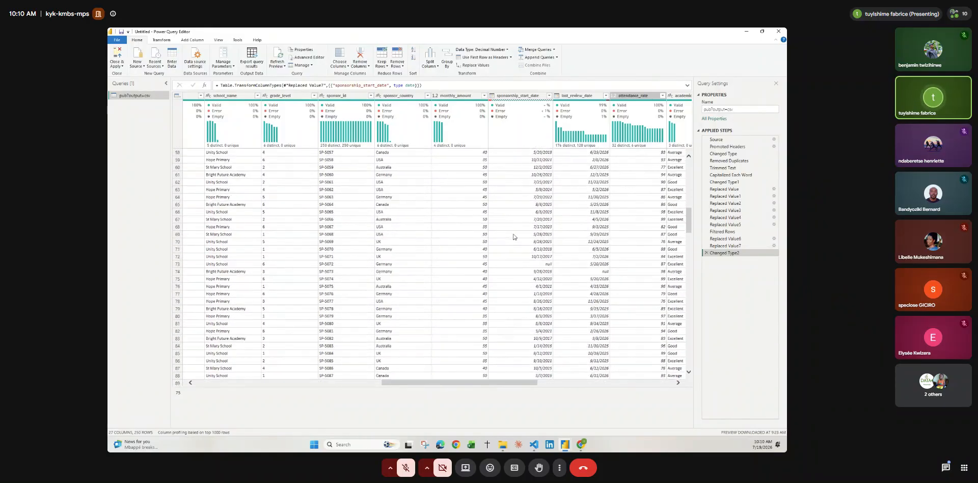
{"action": "scroll", "coordinate": [513, 236], "scroll_direction": "up", "scroll_amount": 4}
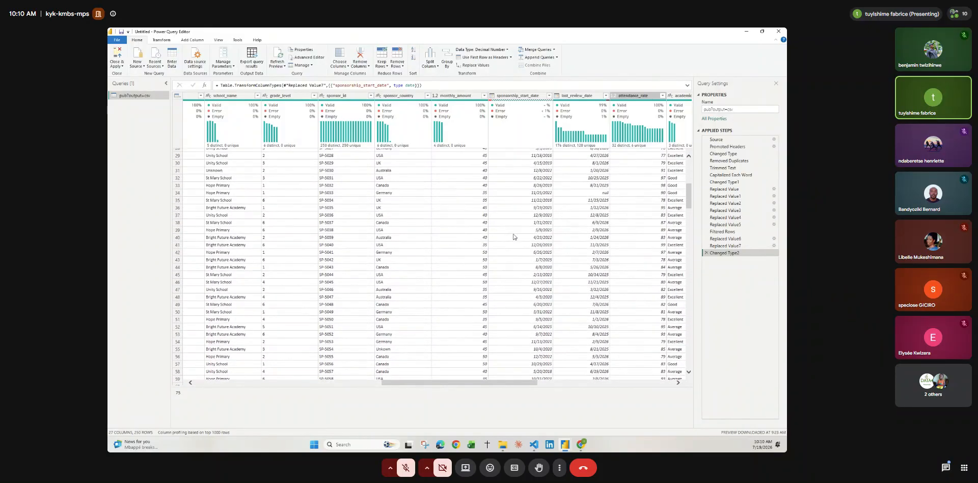
{"action": "scroll", "coordinate": [513, 237], "scroll_direction": "up", "scroll_amount": 4}
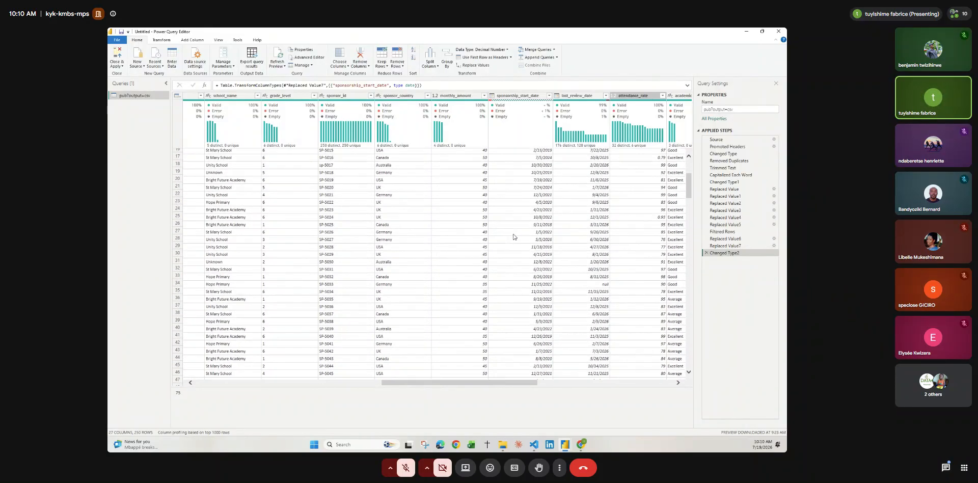
{"action": "scroll", "coordinate": [513, 237], "scroll_direction": "up", "scroll_amount": 2}
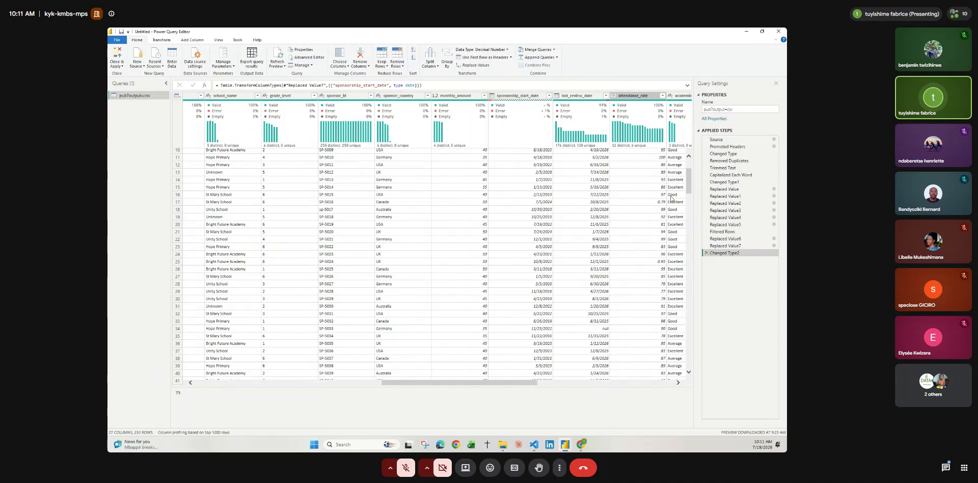
Delete the Changed Type2 applied step and replace 28-01-2023 with 01-28-2023 in the sponsorship_start_date column.
{"action": "left_click", "coordinate": [706, 253]}
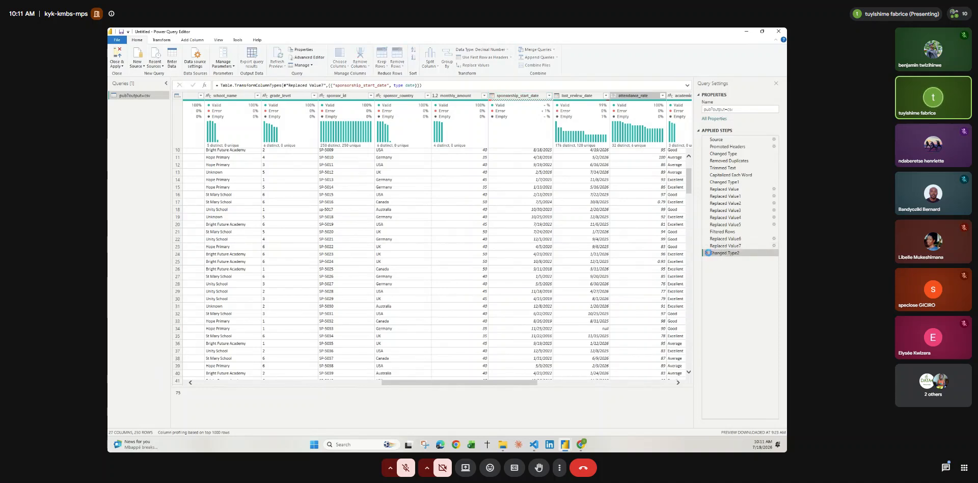
{"action": "left_click", "coordinate": [520, 97]}
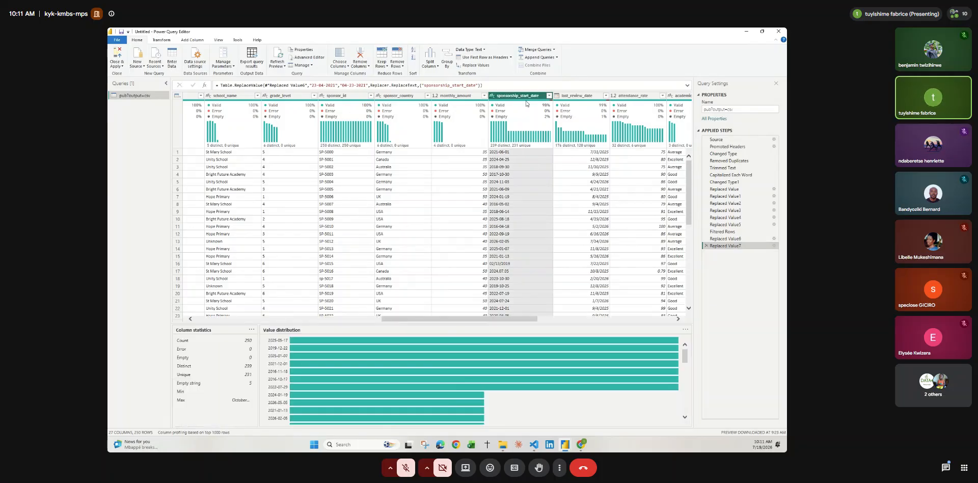
{"action": "right_click", "coordinate": [526, 97]}
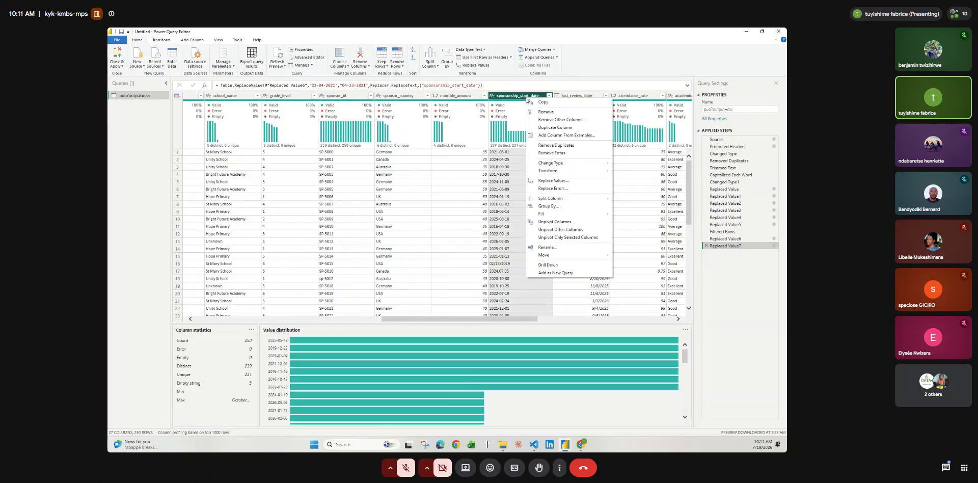
{"action": "left_click", "coordinate": [550, 181]}
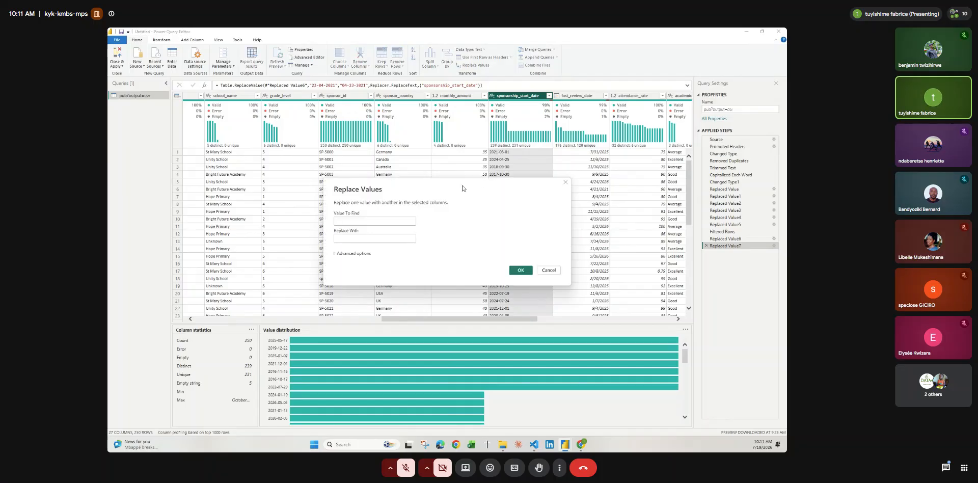
{"action": "type", "text": "28-01"}
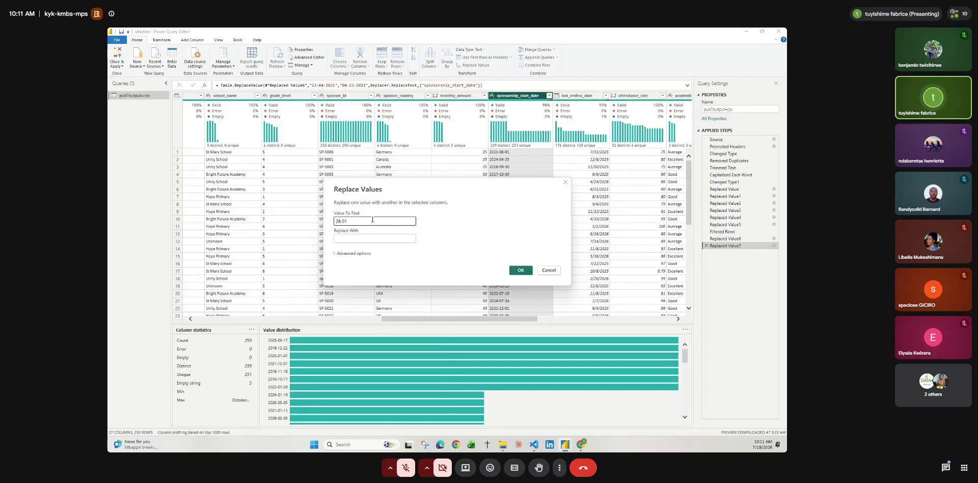
{"action": "type", "text": "-"}
{"action": "type", "text": "2024"}
{"action": "left_click", "coordinate": [352, 238]}
{"action": "type", "text": "02-"}
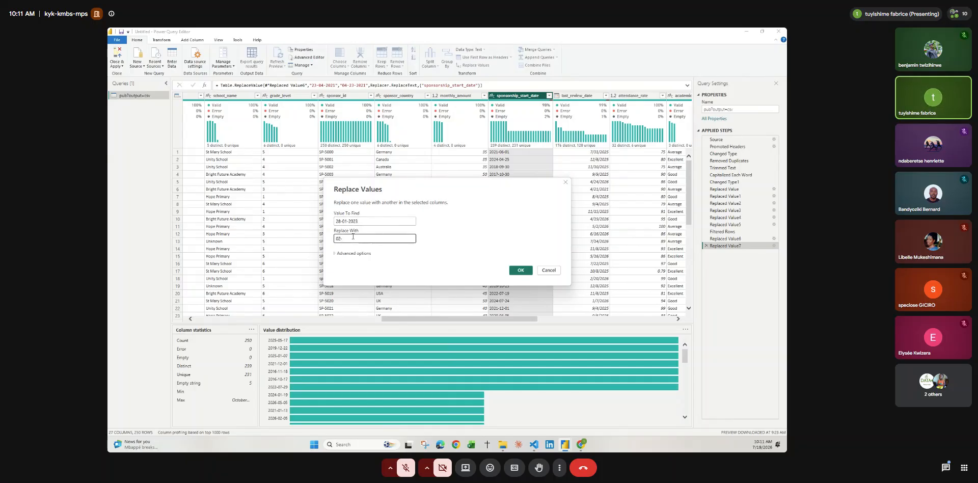
{"action": "type", "text": "28-2023"}
{"action": "left_click", "coordinate": [343, 239]}
{"action": "left_click_drag", "start_coordinate": [348, 221], "coordinate": [334, 223]}
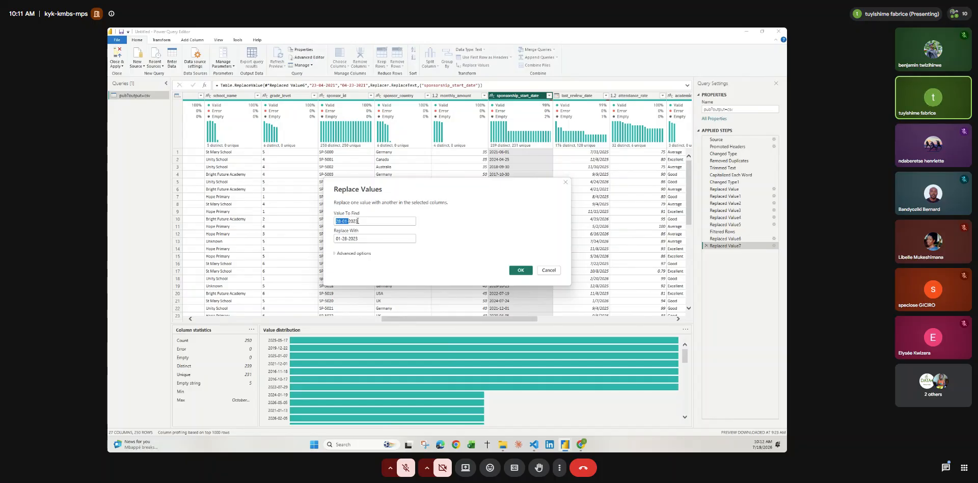
{"action": "left_click", "coordinate": [517, 270]}
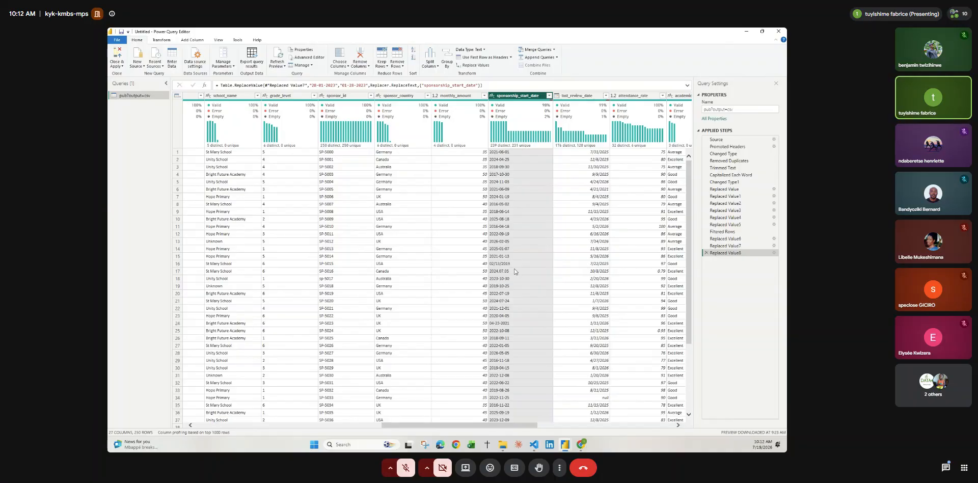
Replace the value 01/28/2023 with 2023-01-28 in the sponsorship_start_date column.
{"action": "scroll", "coordinate": [513, 204], "scroll_direction": "down", "scroll_amount": 15}
{"action": "scroll", "coordinate": [514, 204], "scroll_direction": "down", "scroll_amount": 8}
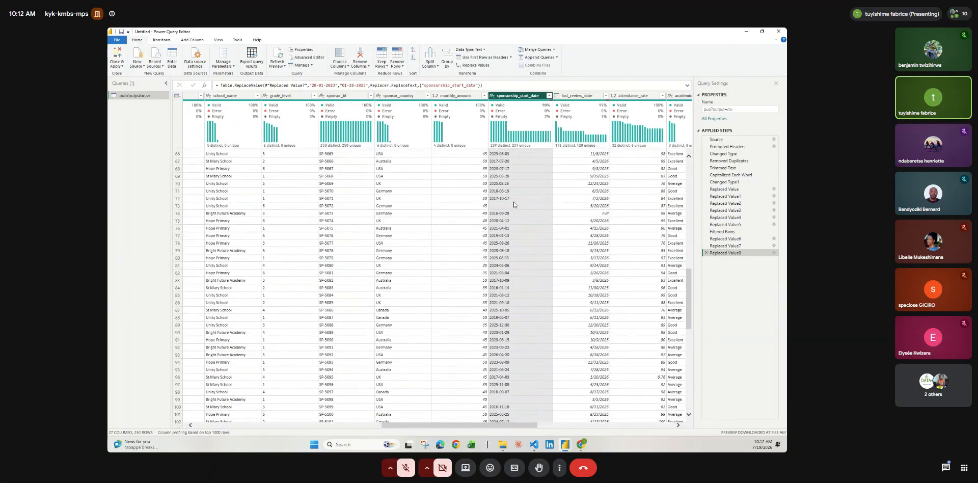
{"action": "scroll", "coordinate": [513, 204], "scroll_direction": "down", "scroll_amount": 3}
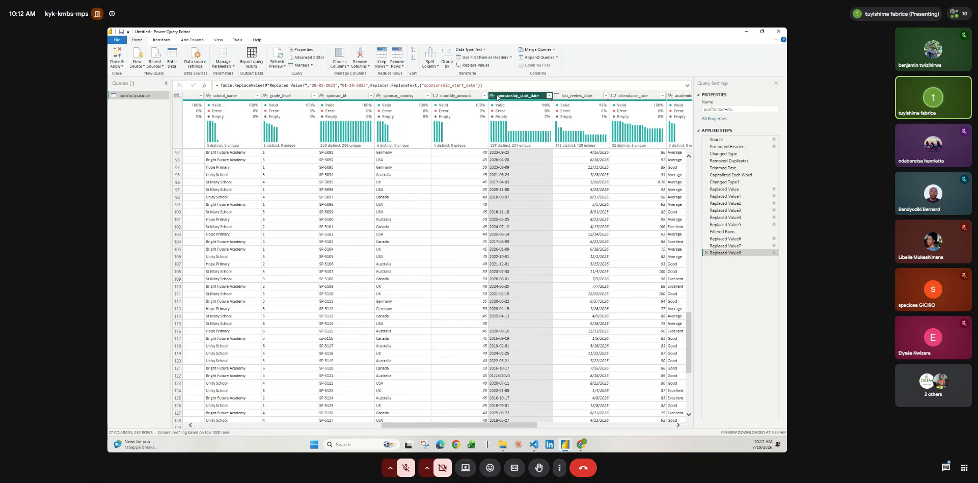
{"action": "right_click", "coordinate": [497, 96]}
{"action": "left_click", "coordinate": [519, 178]}
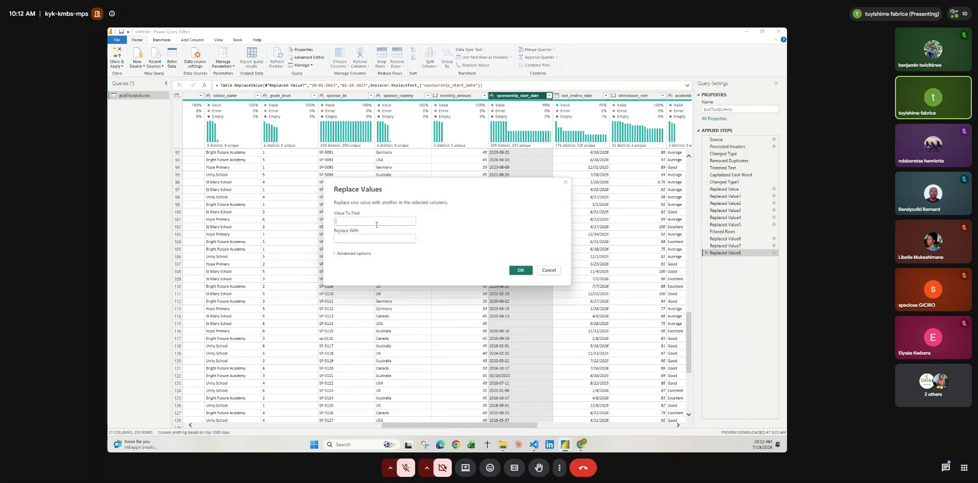
{"action": "type", "text": "01/28/2023"}
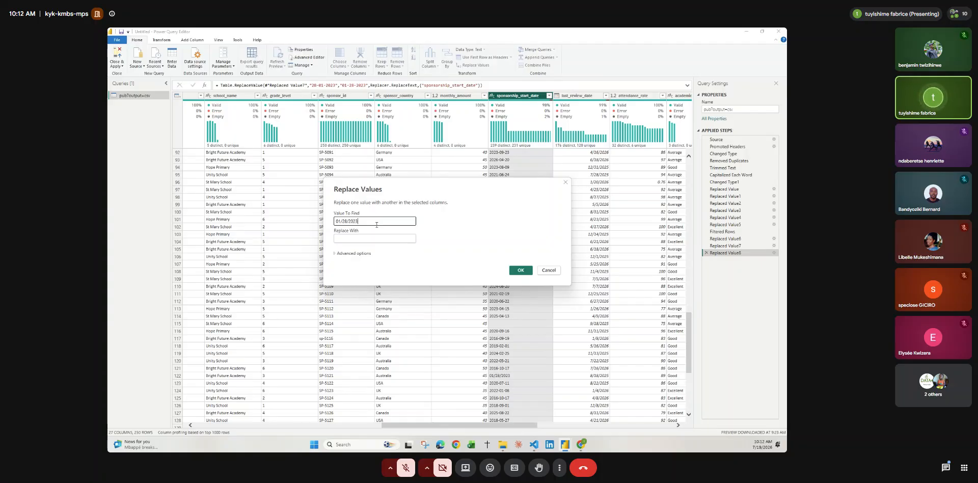
{"action": "left_click", "coordinate": [356, 237]}
{"action": "type", "text": "202"}
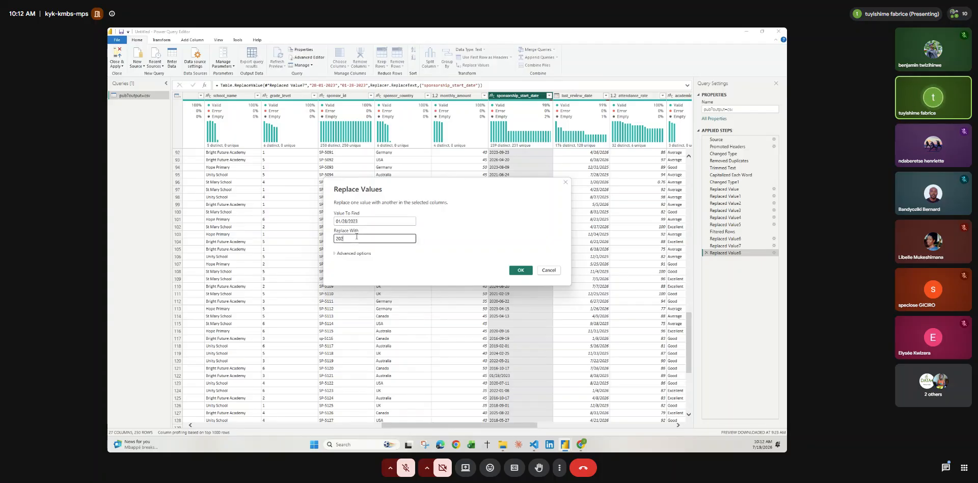
{"action": "type", "text": "3-01-"}
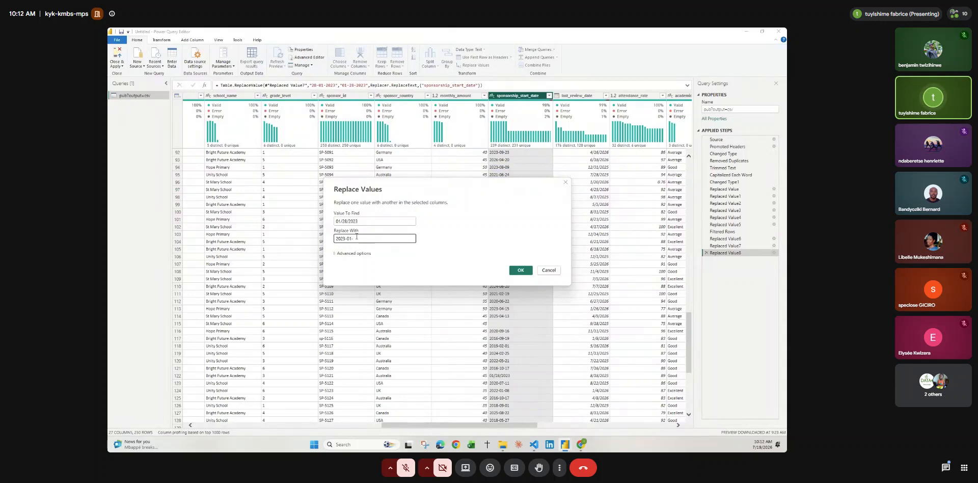
{"action": "type", "text": "28"}
{"action": "left_click", "coordinate": [520, 270]}
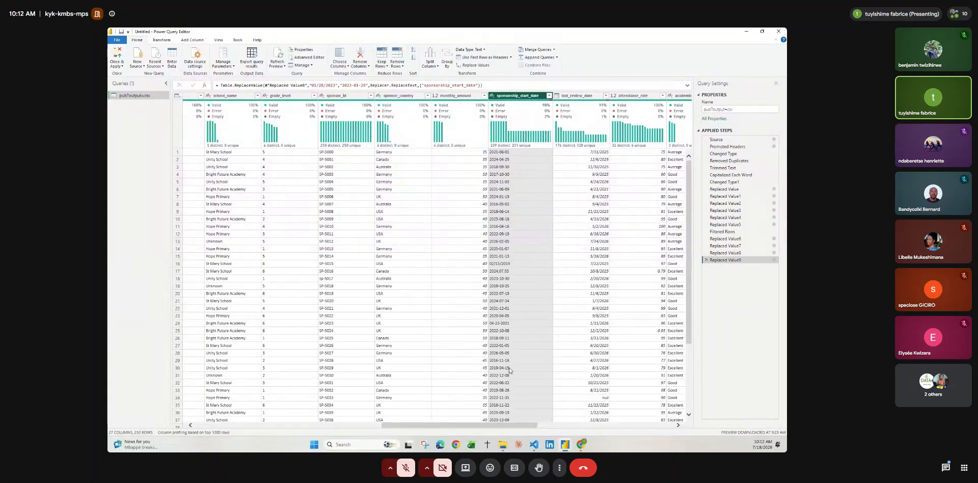
Examine the sponsorship_start_date values from the first rows past row 237 and back to about row 162 for inconsistent date formats.
{"action": "scroll", "coordinate": [506, 351], "scroll_direction": "down", "scroll_amount": 4}
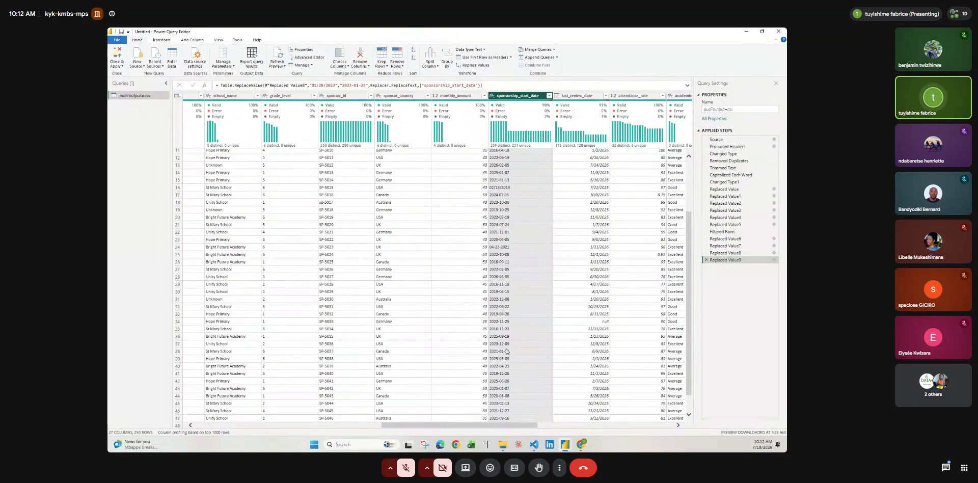
{"action": "scroll", "coordinate": [506, 350], "scroll_direction": "down", "scroll_amount": 7}
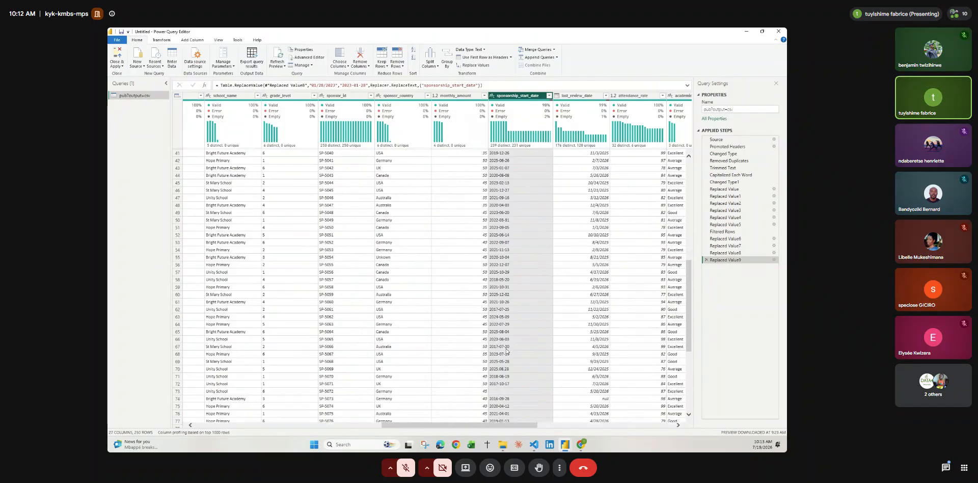
{"action": "scroll", "coordinate": [506, 350], "scroll_direction": "down", "scroll_amount": 8}
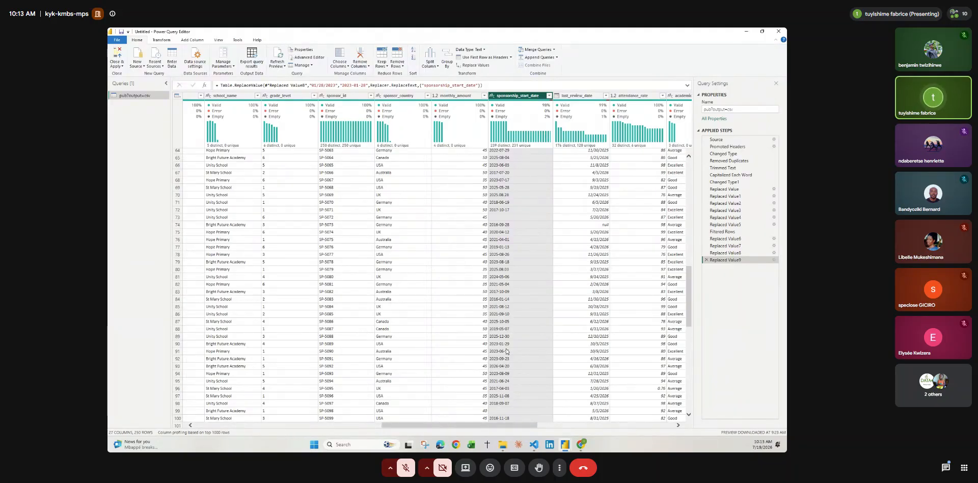
{"action": "scroll", "coordinate": [506, 351], "scroll_direction": "down", "scroll_amount": 12}
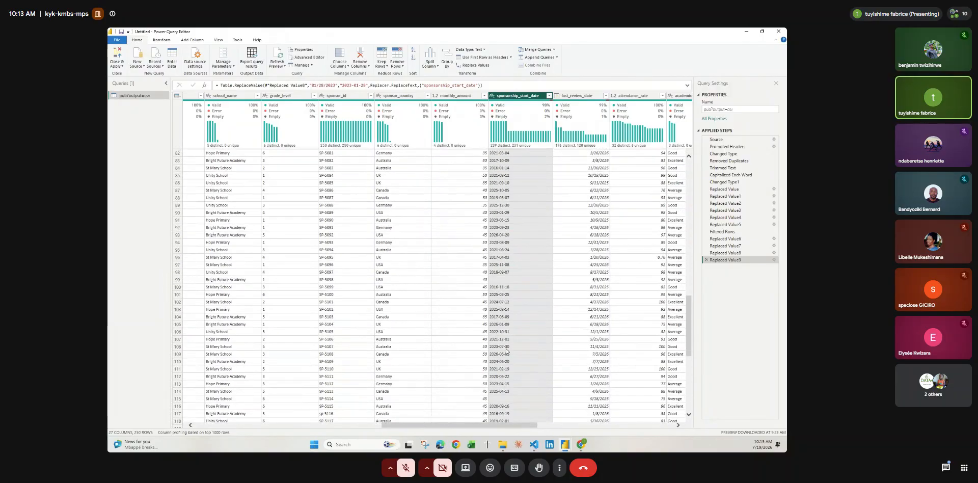
{"action": "scroll", "coordinate": [506, 350], "scroll_direction": "down", "scroll_amount": 16}
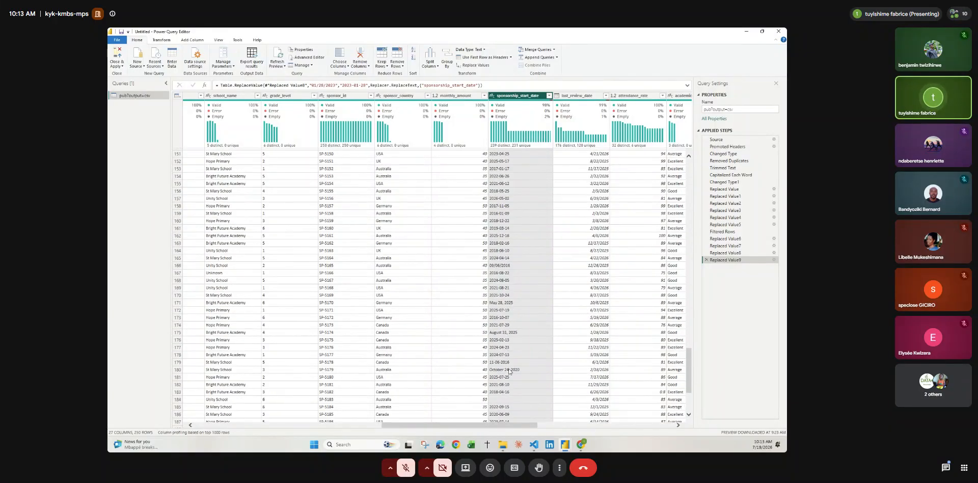
{"action": "scroll", "coordinate": [509, 371], "scroll_direction": "down", "scroll_amount": 4}
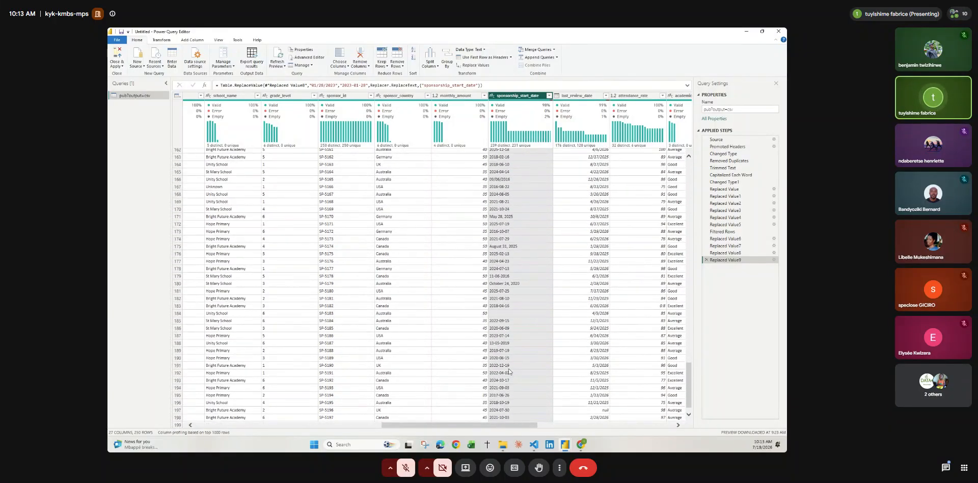
{"action": "scroll", "coordinate": [509, 371], "scroll_direction": "down", "scroll_amount": 13}
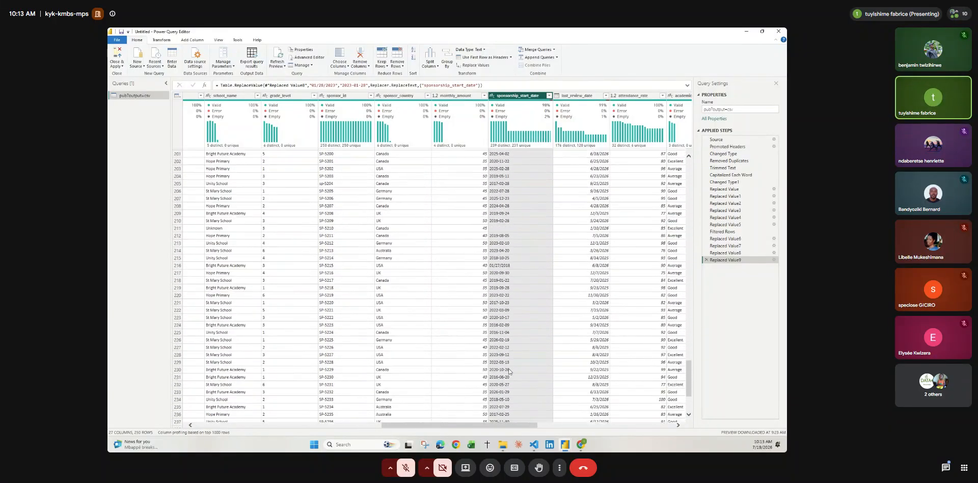
{"action": "scroll", "coordinate": [509, 371], "scroll_direction": "down", "scroll_amount": 5}
{"action": "scroll", "coordinate": [509, 372], "scroll_direction": "up", "scroll_amount": 11}
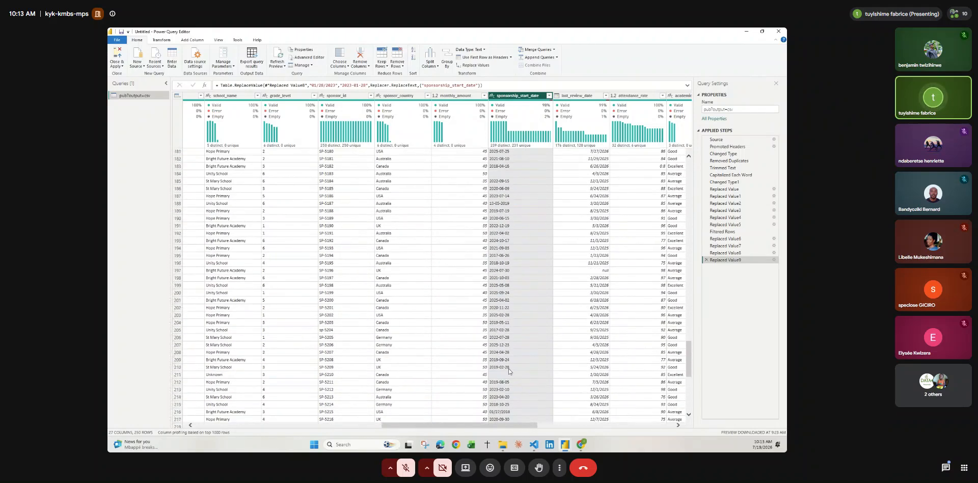
{"action": "scroll", "coordinate": [509, 371], "scroll_direction": "up", "scroll_amount": 6}
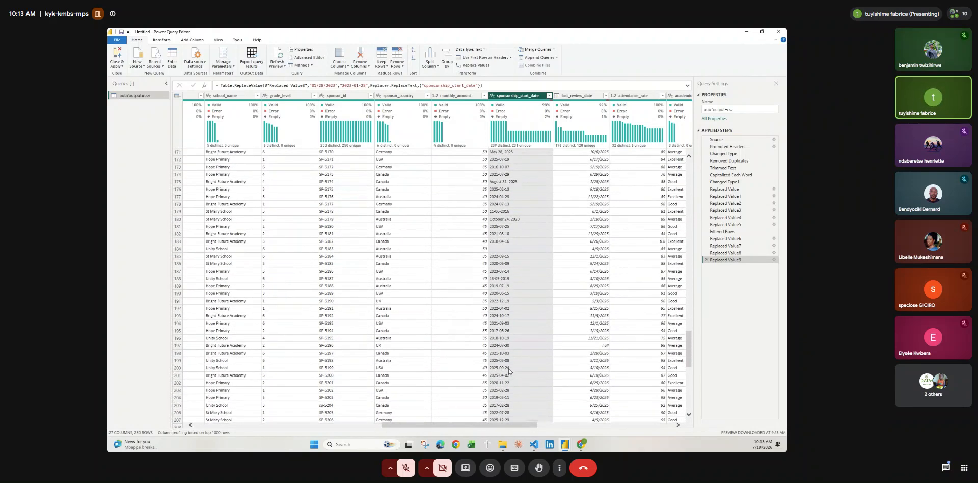
{"action": "scroll", "coordinate": [498, 302], "scroll_direction": "down", "scroll_amount": 1}
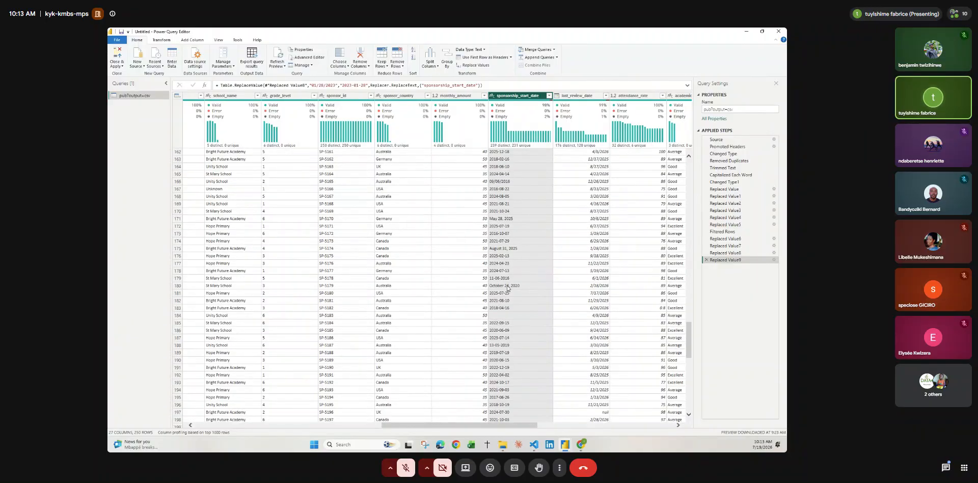
{"action": "right_click", "coordinate": [526, 96]}
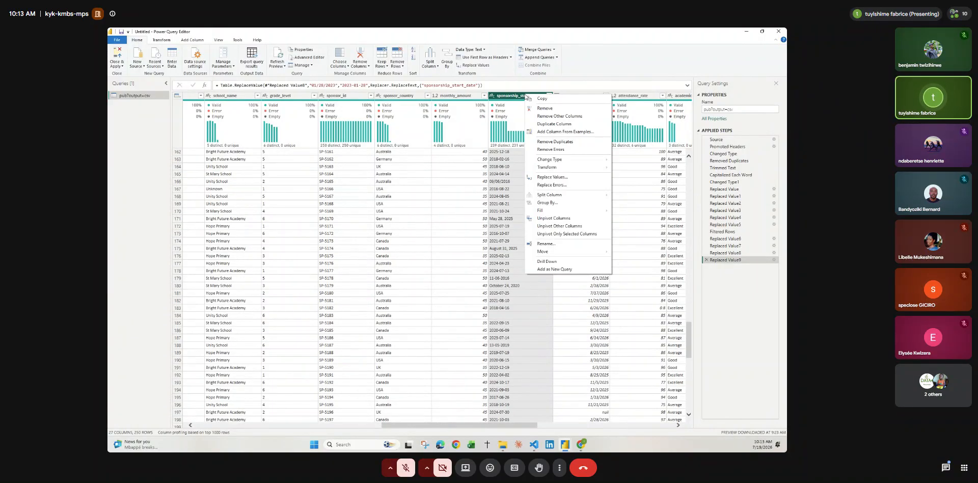
{"action": "left_click", "coordinate": [546, 178]}
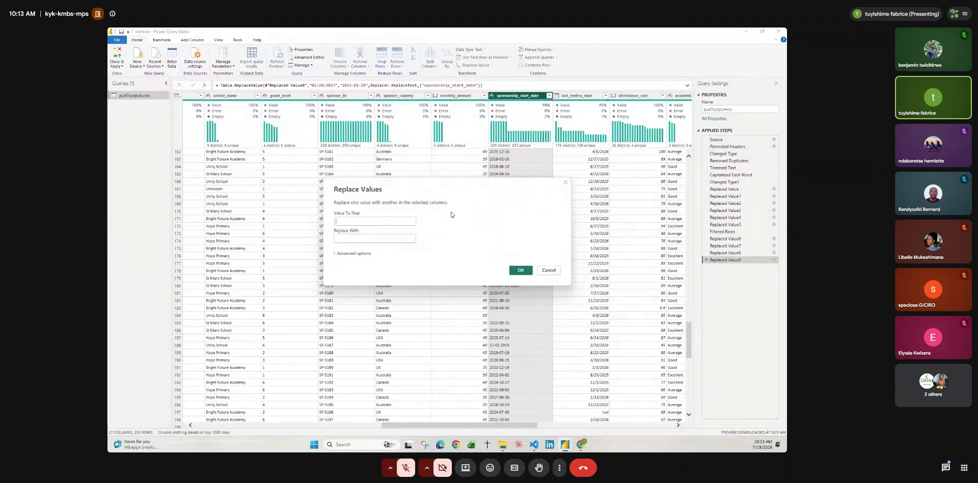
{"action": "type", "text": "o"}
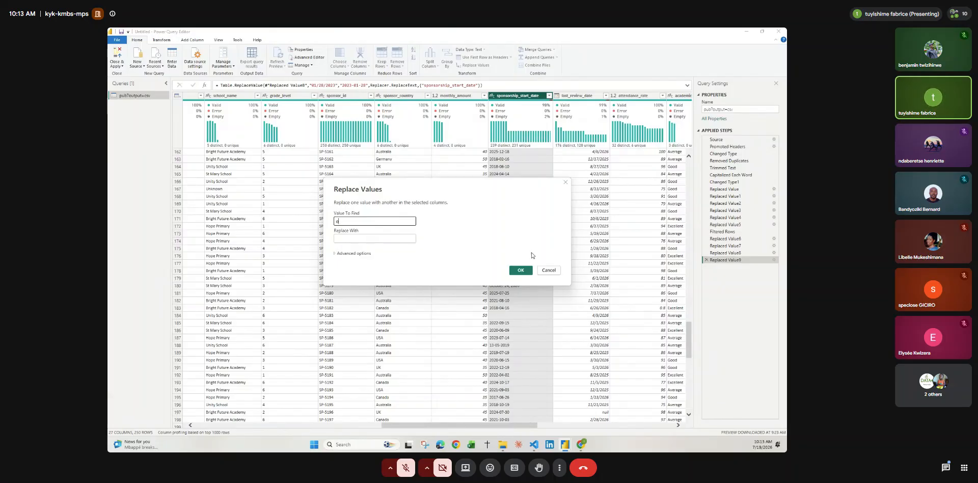
{"action": "left_click", "coordinate": [547, 271]}
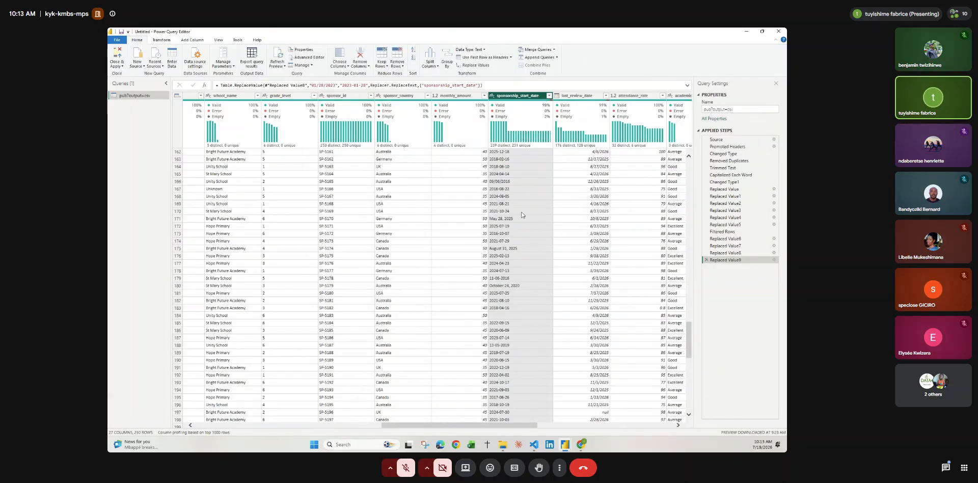
{"action": "left_click", "coordinate": [549, 95]}
{"action": "left_click", "coordinate": [555, 367]}
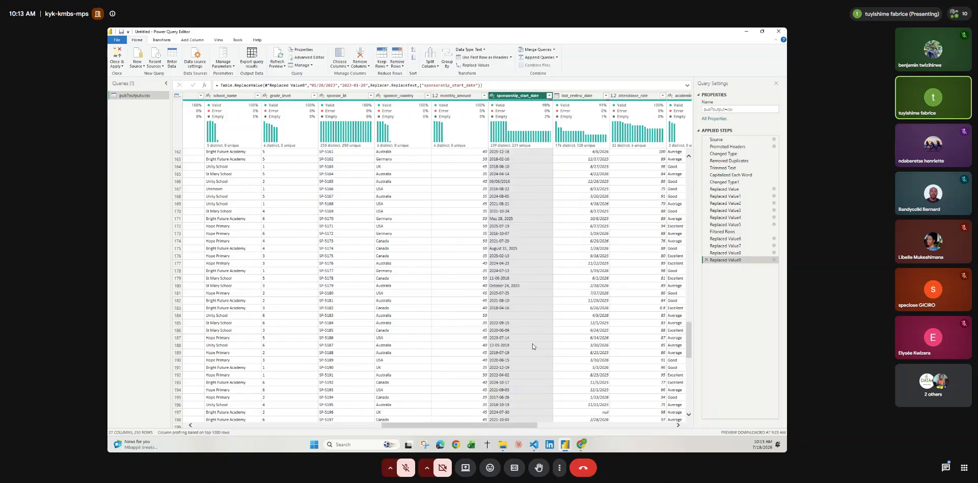
Replace the value October 24, 2020 with 2020-10-24 in the sponsorship_start_date column.
{"action": "left_click", "coordinate": [504, 279]}
{"action": "left_click", "coordinate": [503, 287]}
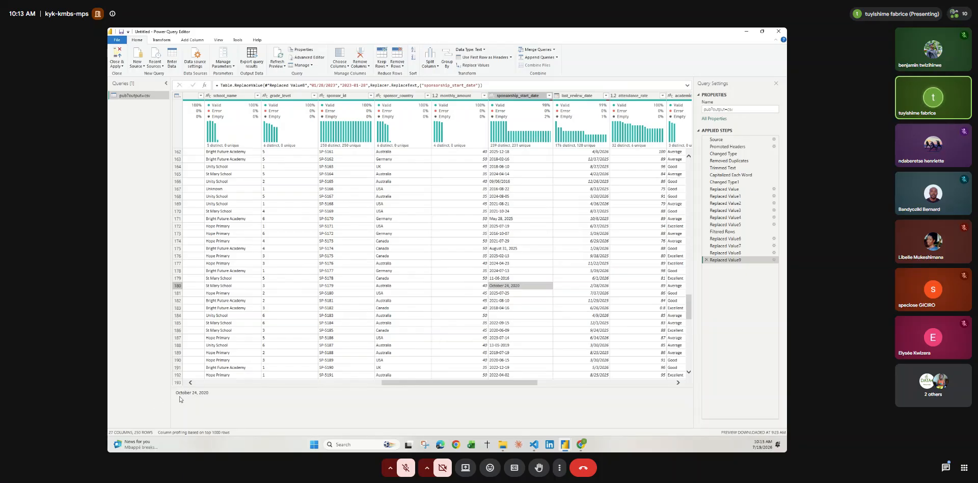
{"action": "left_click_drag", "start_coordinate": [176, 392], "coordinate": [218, 389]}
{"action": "key", "text": "ctrl+c"}
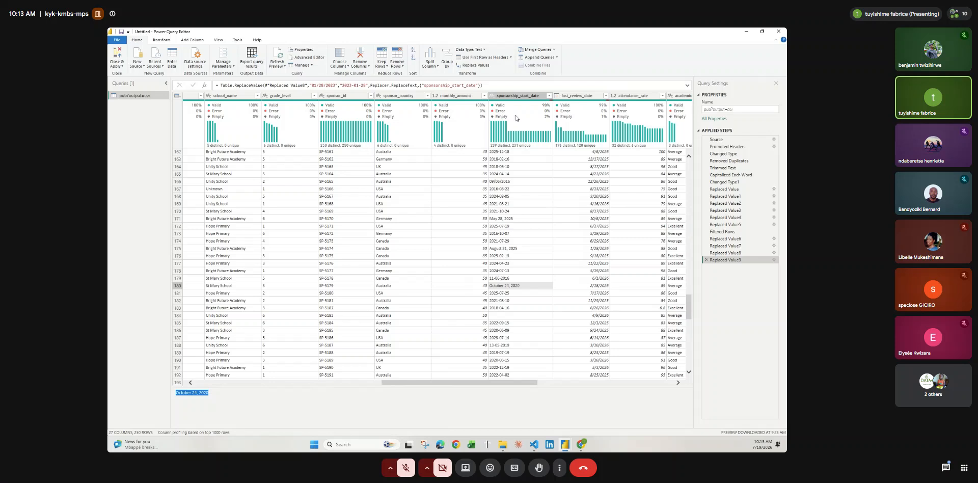
{"action": "right_click", "coordinate": [518, 96]}
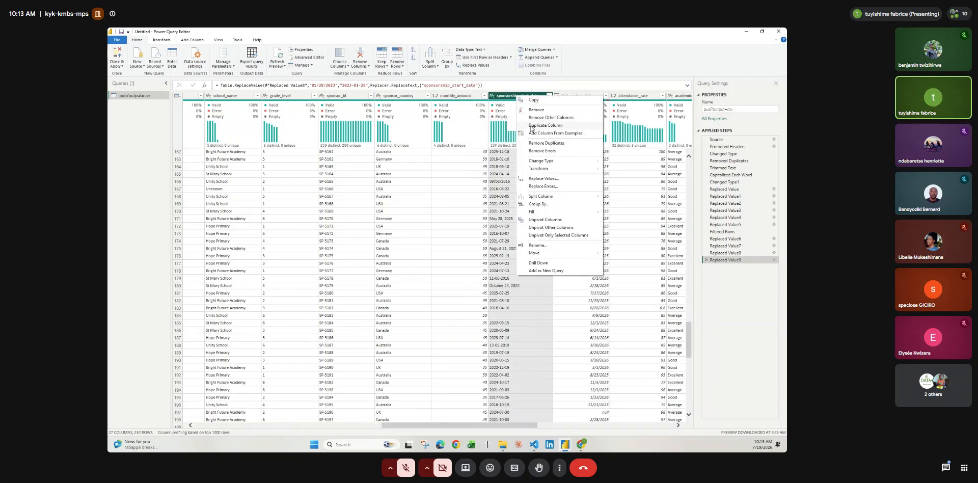
{"action": "left_click", "coordinate": [542, 179]}
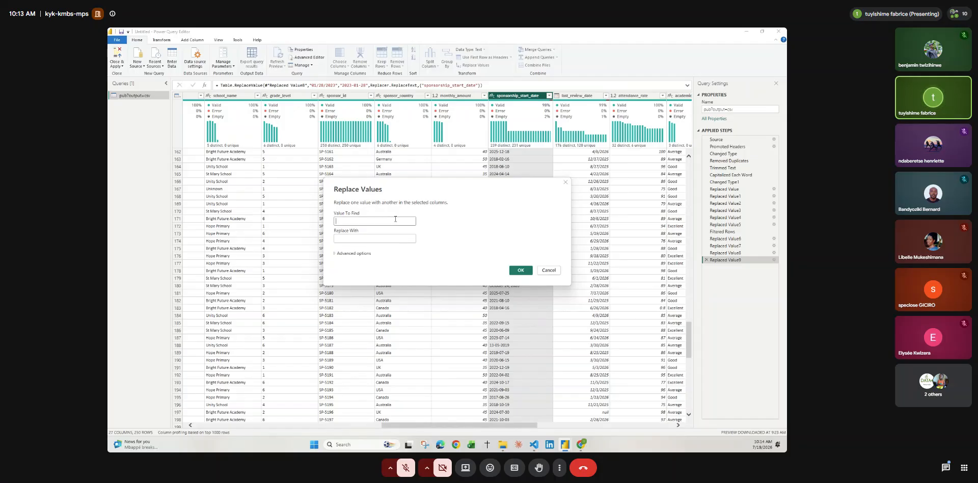
{"action": "key", "text": "ctrl+v"}
{"action": "left_click", "coordinate": [380, 239]}
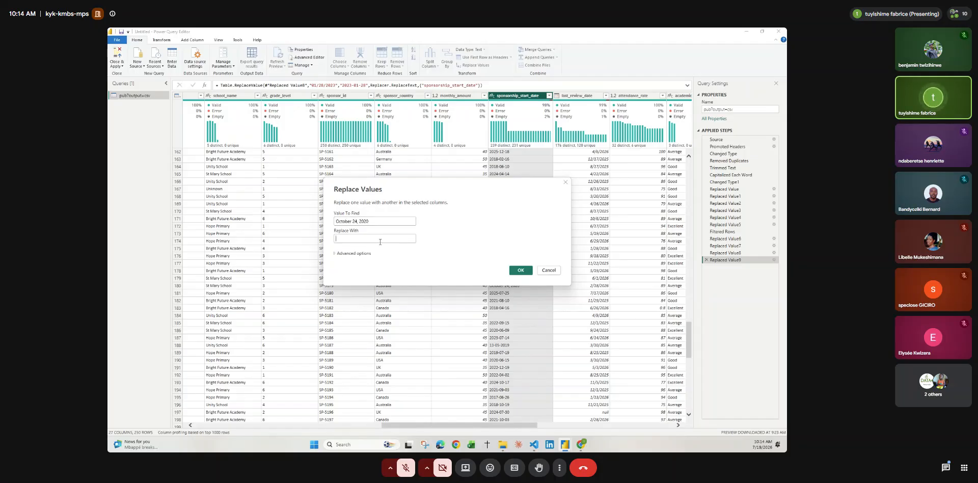
{"action": "type", "text": "2020"}
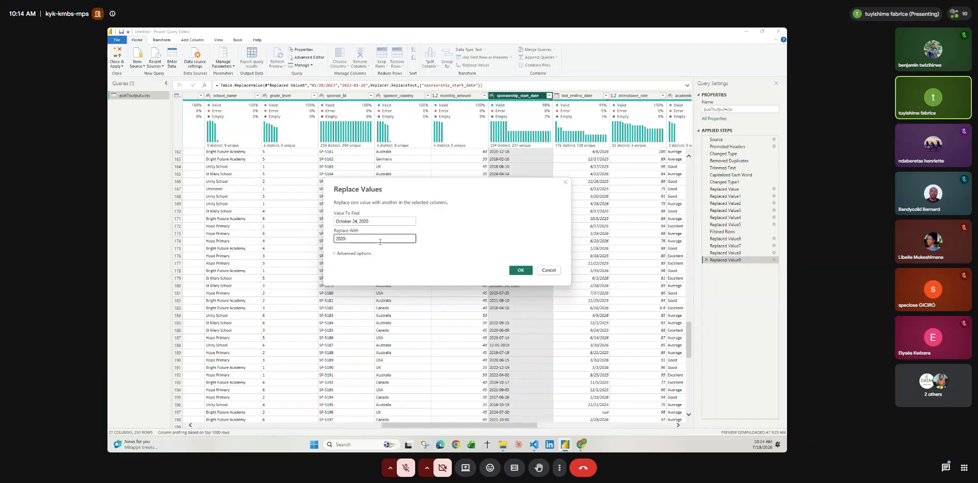
{"action": "type", "text": "-11-24"}
{"action": "left_click", "coordinate": [352, 239]}
{"action": "key", "text": "BackSpace"}
{"action": "type", "text": "0"}
{"action": "left_click", "coordinate": [527, 270]}
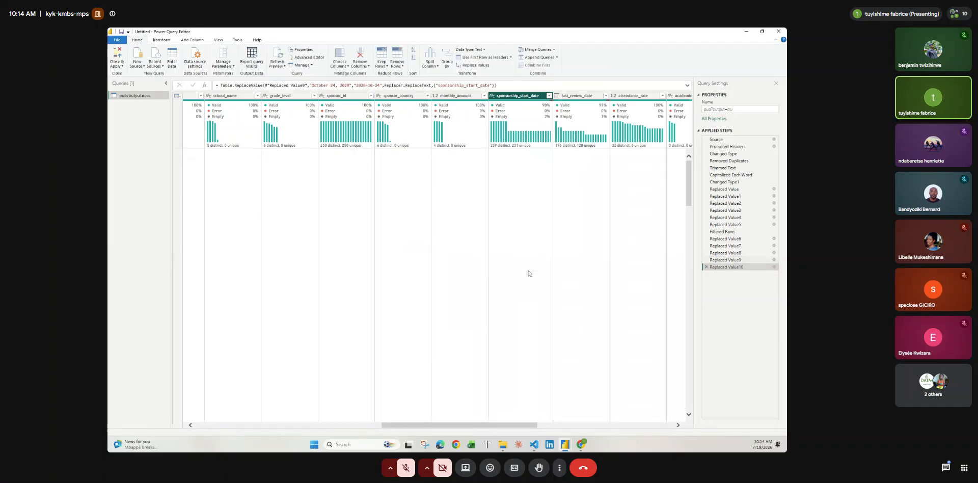
Change the data type of the sponsorship_start_date column to Date.
{"action": "scroll", "coordinate": [530, 321], "scroll_direction": "up", "scroll_amount": 2}
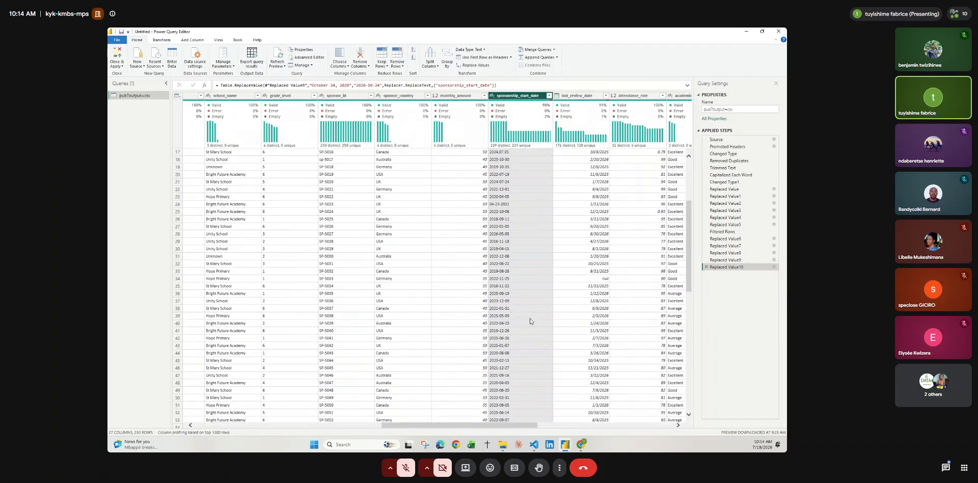
{"action": "left_click", "coordinate": [493, 95]}
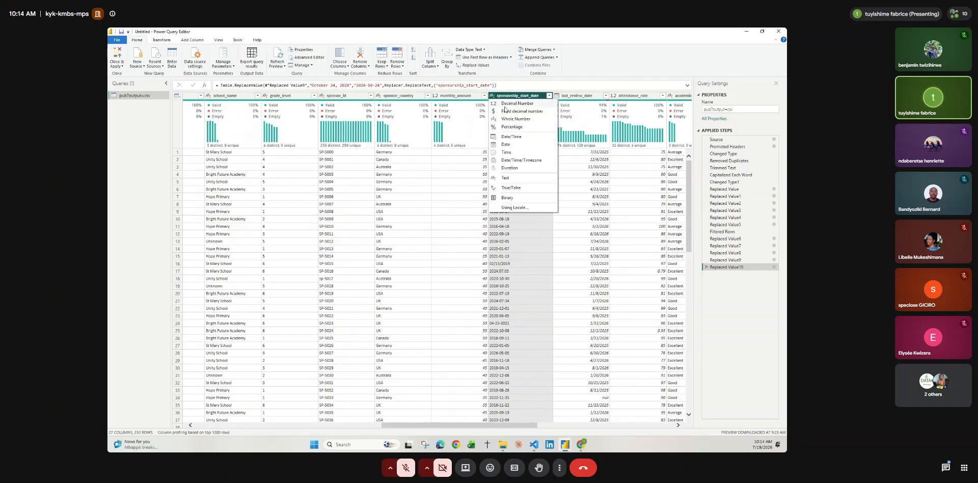
{"action": "left_click", "coordinate": [509, 144]}
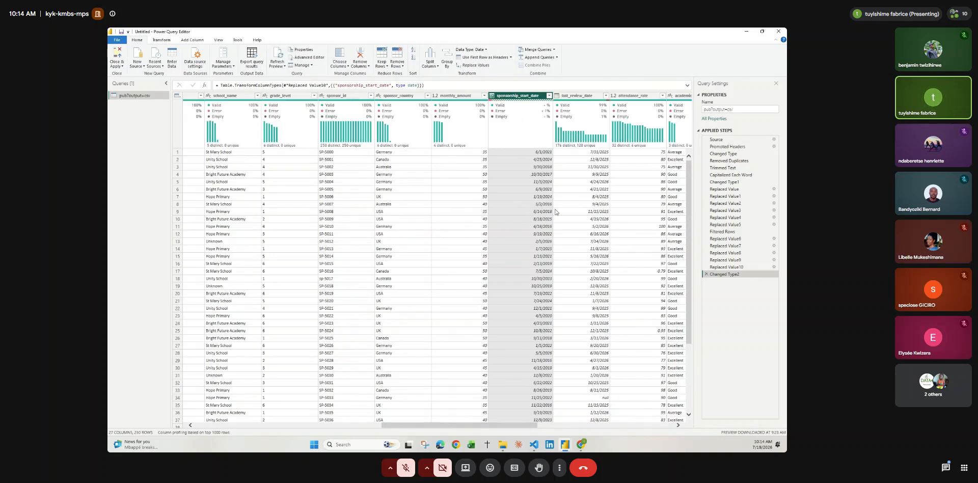
Review the columns from last_review_date through sanitation_access, checking their values and column quality for remaining problems.
{"action": "left_click", "coordinate": [579, 197]}
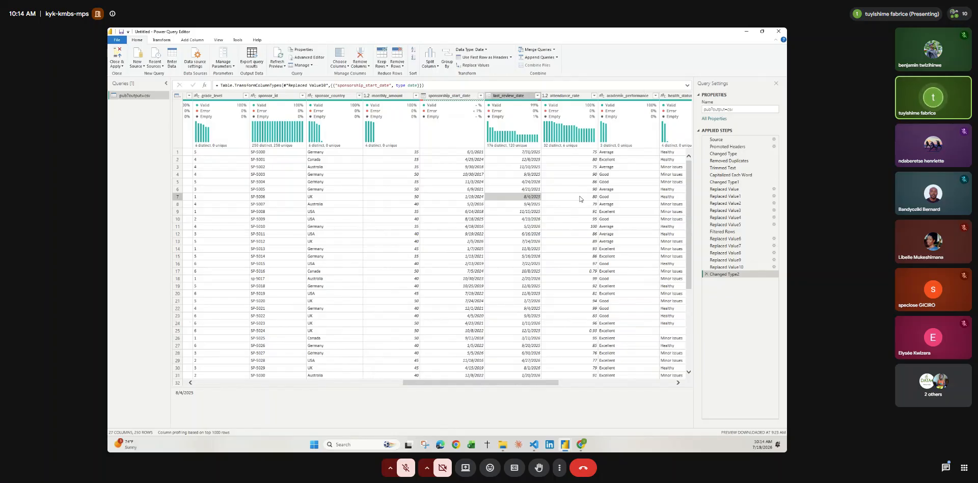
{"action": "scroll", "coordinate": [579, 199], "scroll_direction": "right", "scroll_amount": 1}
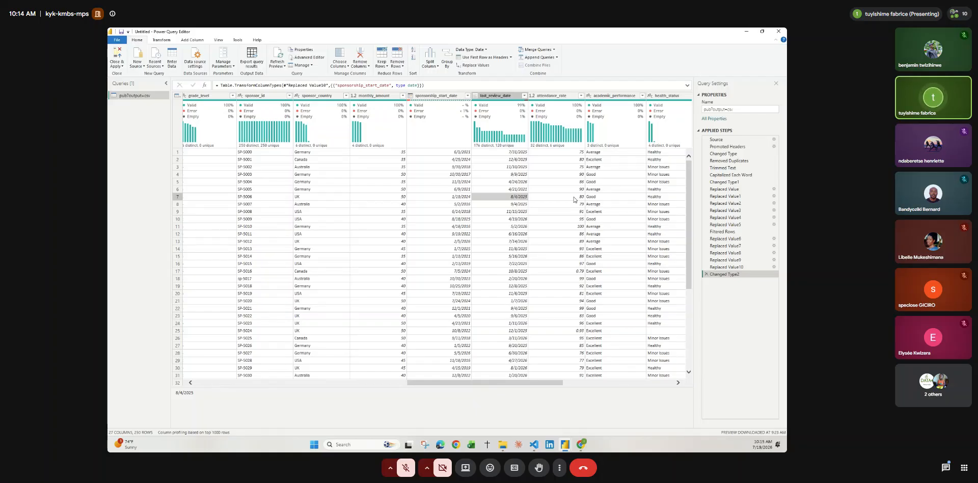
{"action": "scroll", "coordinate": [574, 200], "scroll_direction": "right", "scroll_amount": 5}
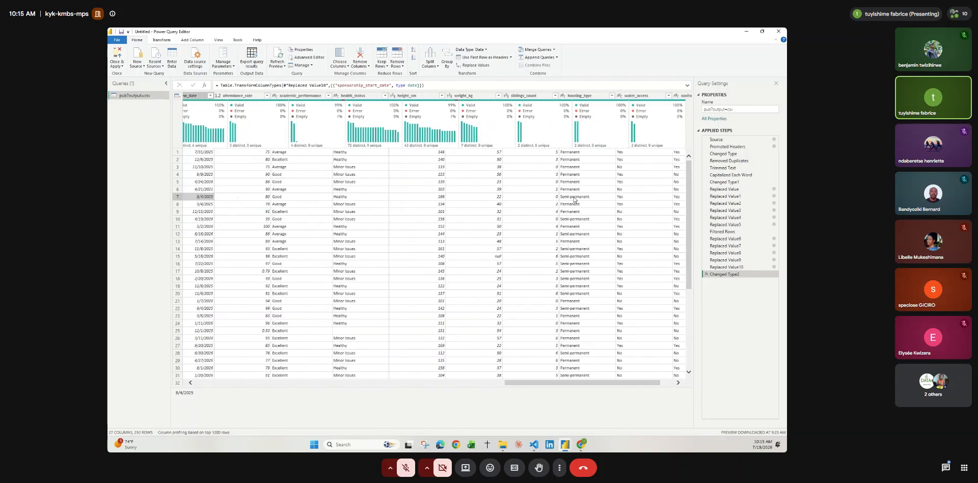
{"action": "scroll", "coordinate": [572, 197], "scroll_direction": "left", "scroll_amount": 5}
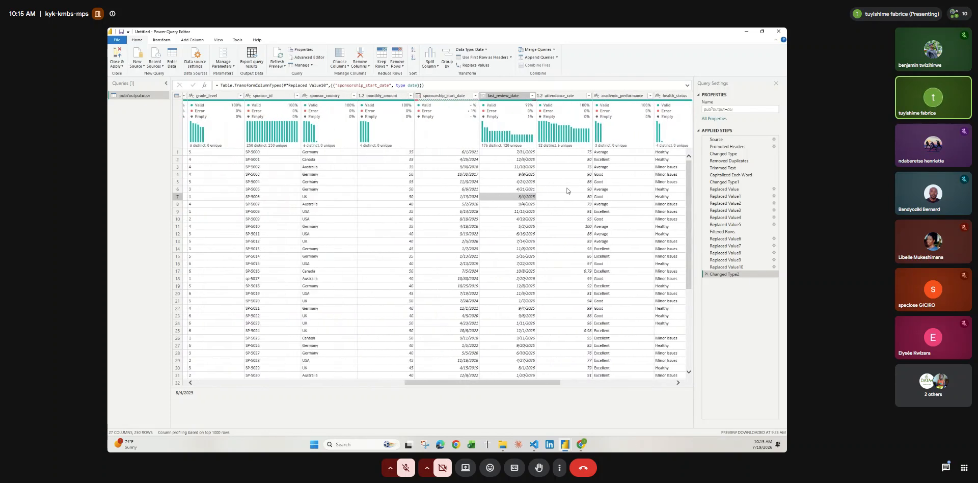
{"action": "mouse_move", "coordinate": [500, 116]}
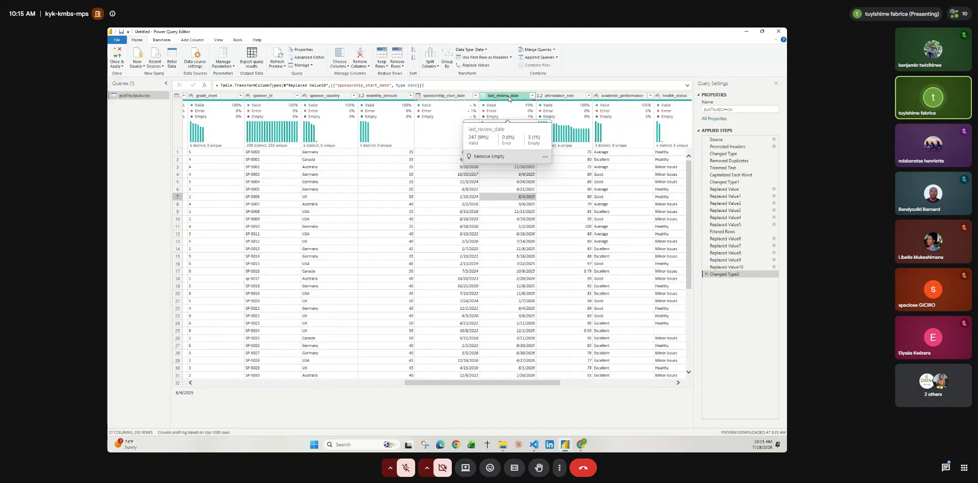
{"action": "right_click", "coordinate": [509, 97]}
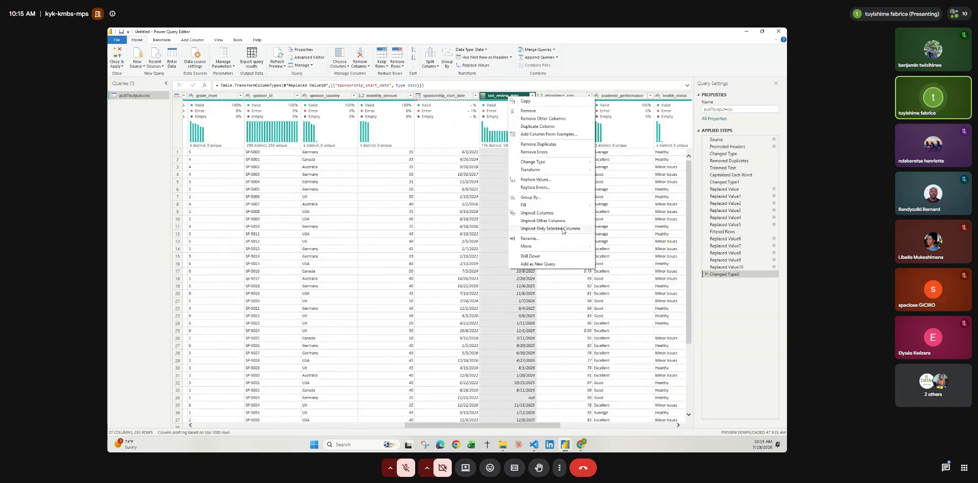
{"action": "left_click", "coordinate": [571, 323]}
{"action": "scroll", "coordinate": [570, 321], "scroll_direction": "right", "scroll_amount": 3}
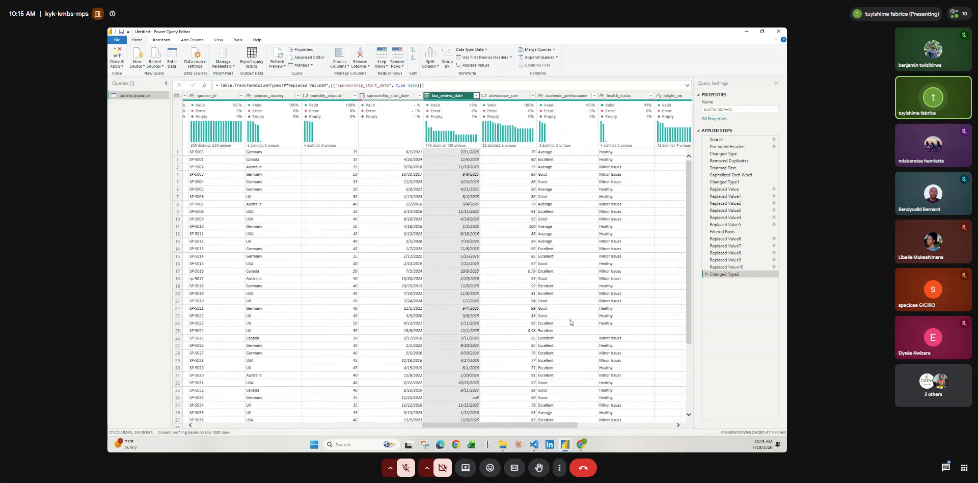
{"action": "scroll", "coordinate": [571, 321], "scroll_direction": "right", "scroll_amount": 2}
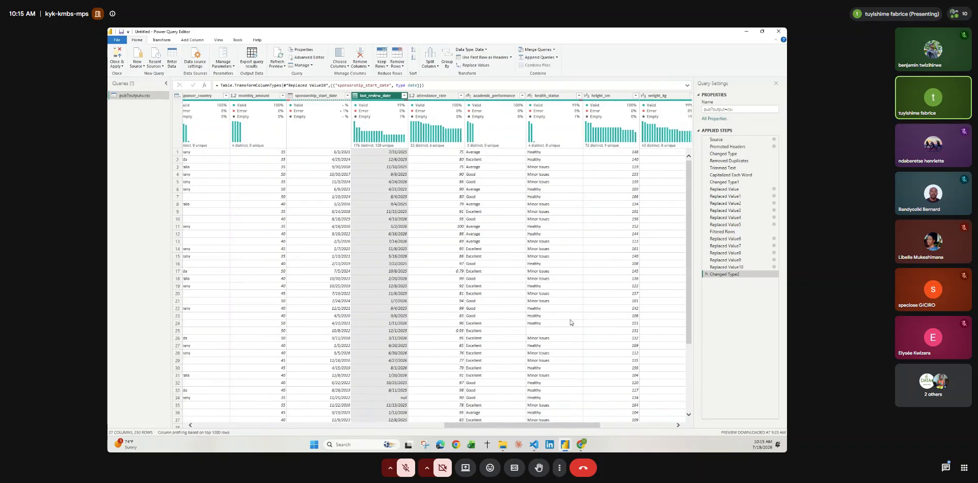
{"action": "scroll", "coordinate": [420, 231], "scroll_direction": "down", "scroll_amount": 3}
{"action": "scroll", "coordinate": [419, 231], "scroll_direction": "down", "scroll_amount": 1}
{"action": "scroll", "coordinate": [419, 231], "scroll_direction": "right", "scroll_amount": 3}
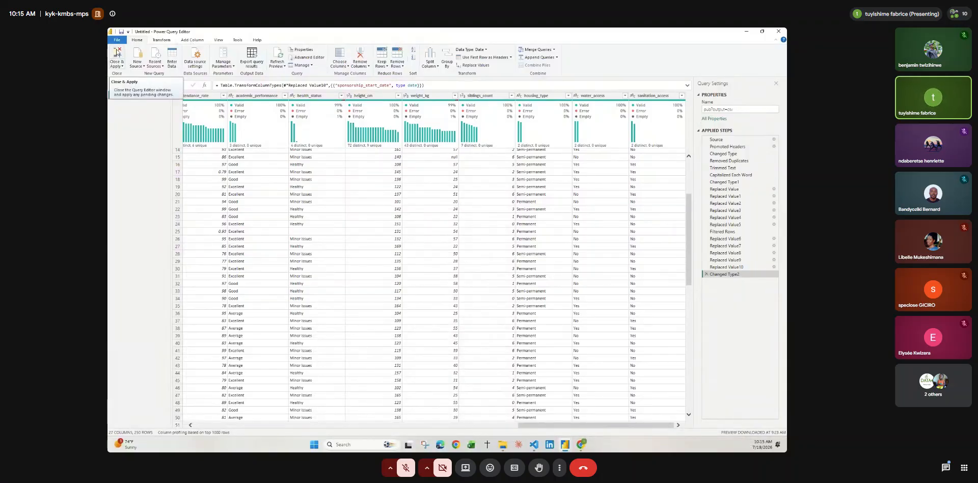
Close the query editor, apply the changes to Power BI Desktop, and open the load errors.
{"action": "left_click", "coordinate": [117, 51]}
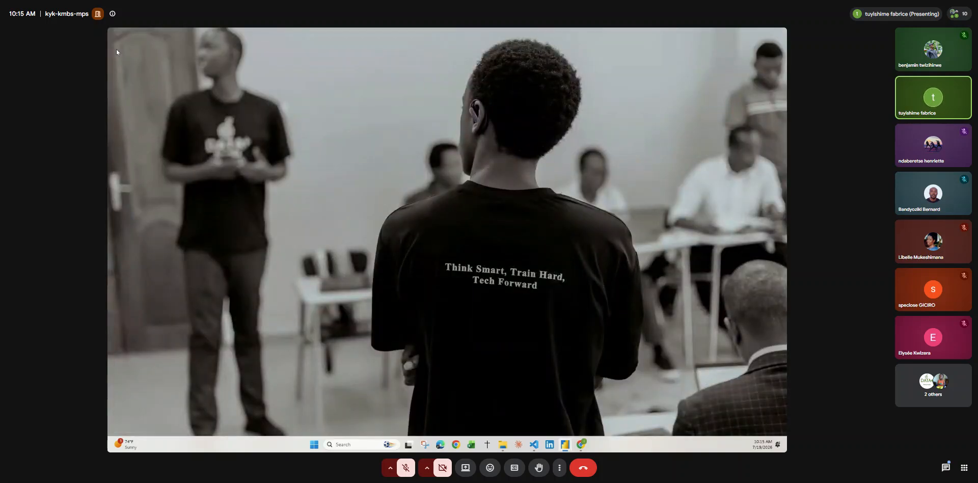
{"action": "left_click", "coordinate": [556, 418]}
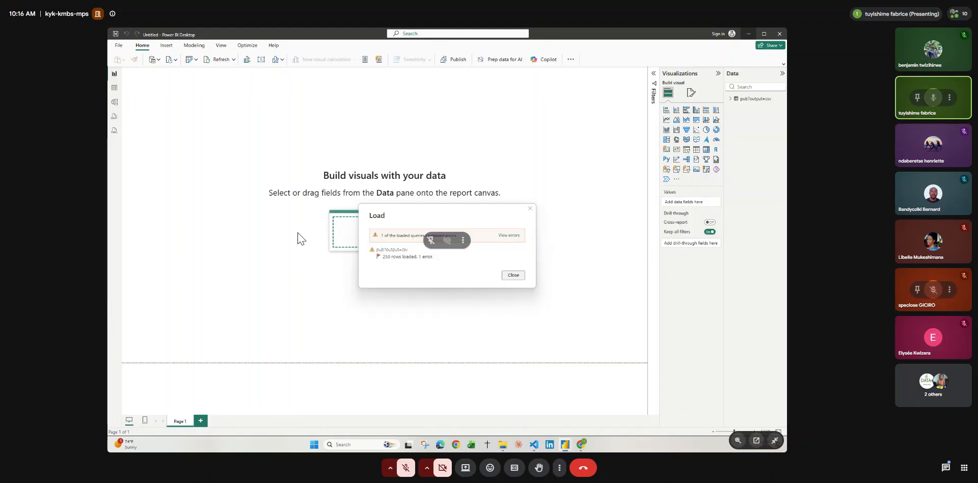
{"action": "left_click", "coordinate": [506, 235]}
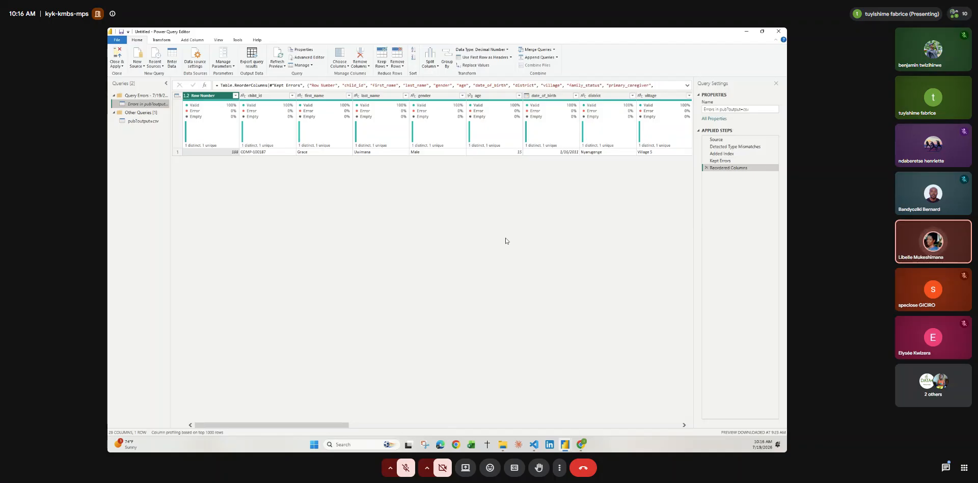
Examine all columns of the row in the query errors table to locate the value that fails to load.
{"action": "scroll", "coordinate": [423, 177], "scroll_direction": "right", "scroll_amount": 10}
{"action": "scroll", "coordinate": [423, 176], "scroll_direction": "right", "scroll_amount": 8}
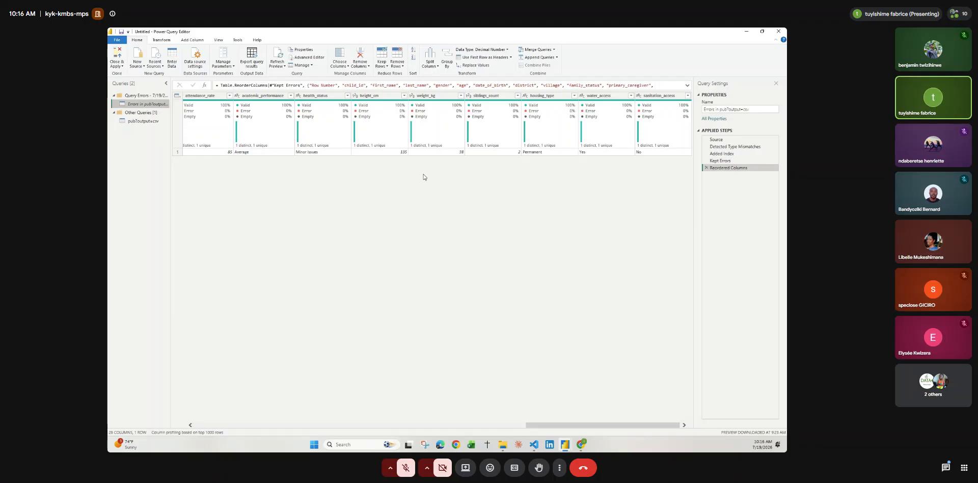
{"action": "scroll", "coordinate": [423, 176], "scroll_direction": "left", "scroll_amount": 2}
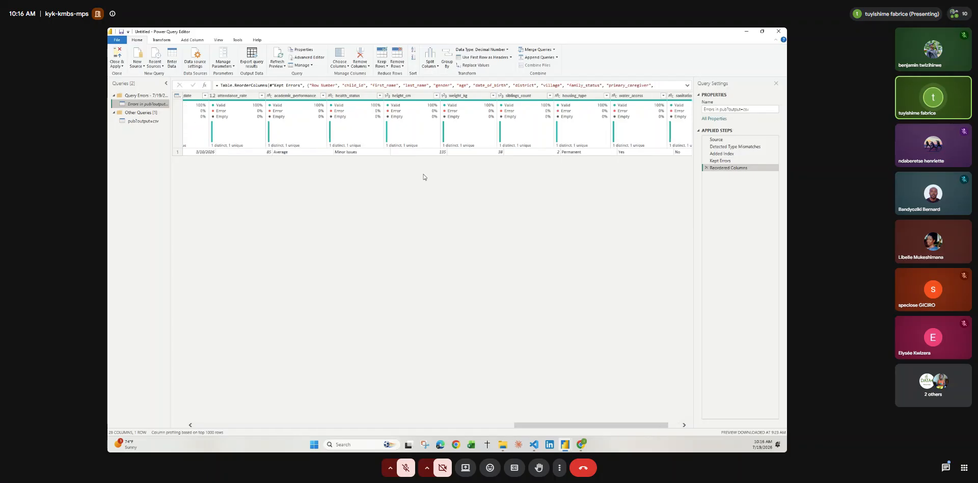
{"action": "scroll", "coordinate": [424, 177], "scroll_direction": "left", "scroll_amount": 15}
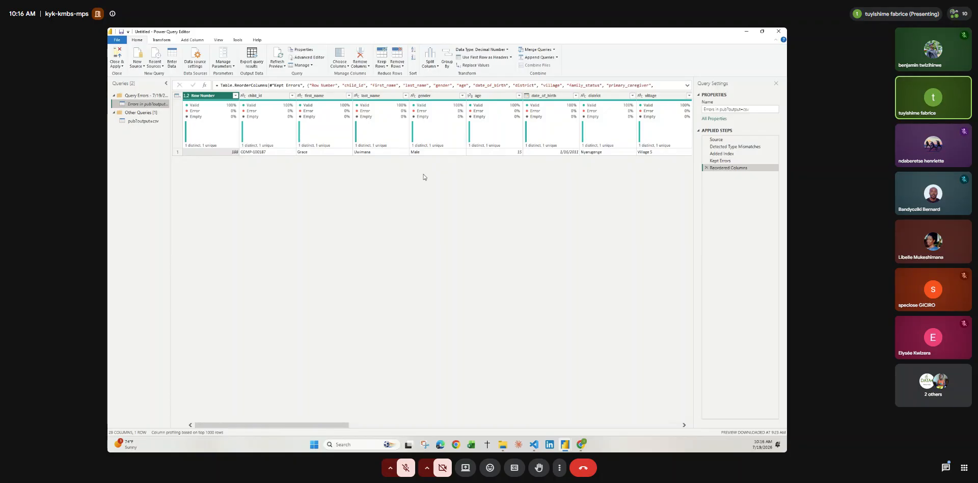
{"action": "scroll", "coordinate": [423, 177], "scroll_direction": "right", "scroll_amount": 10}
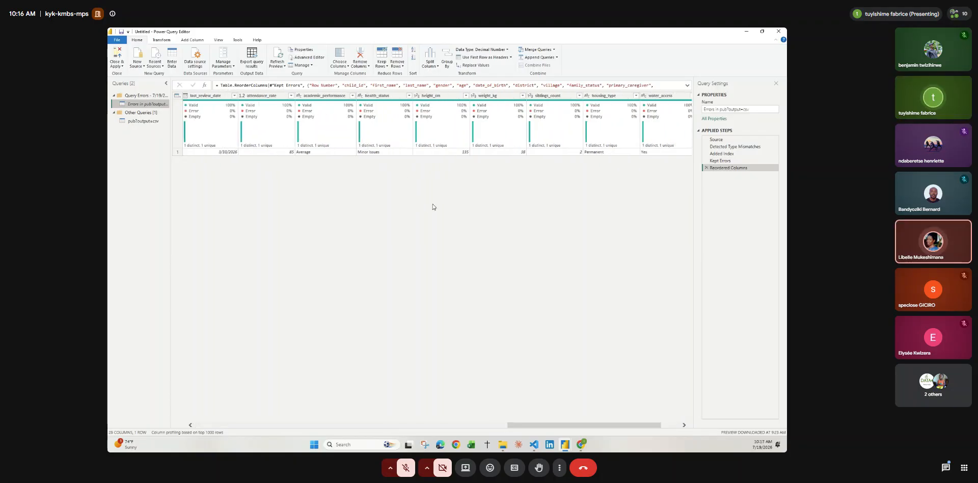
Check the error in the sponsorship_start_date column of the errors query and set the column's data type to Date.
{"action": "scroll", "coordinate": [432, 207], "scroll_direction": "left", "scroll_amount": 4}
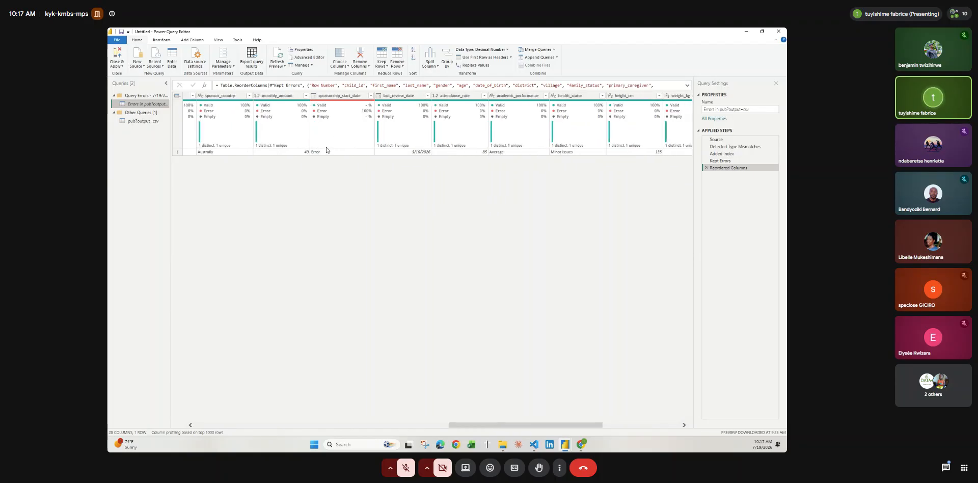
{"action": "left_click", "coordinate": [322, 154]}
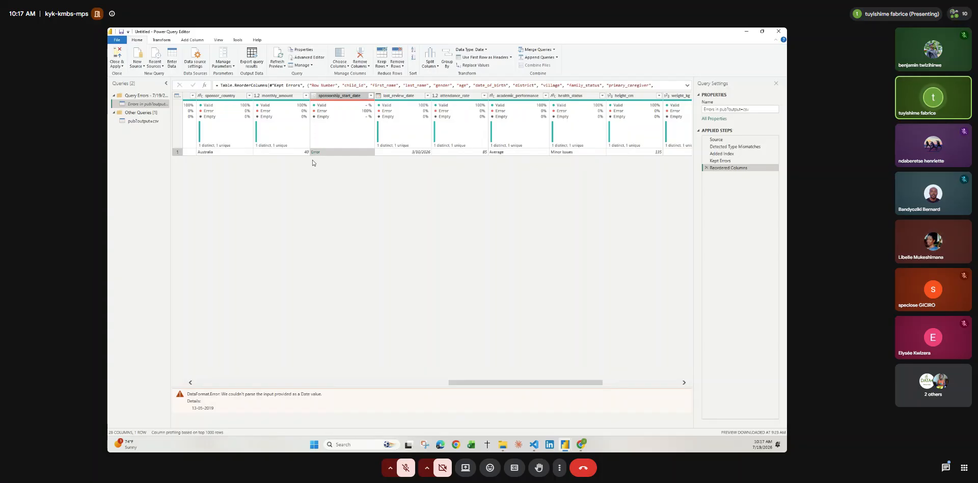
{"action": "left_click", "coordinate": [317, 96]}
{"action": "left_click", "coordinate": [315, 95]}
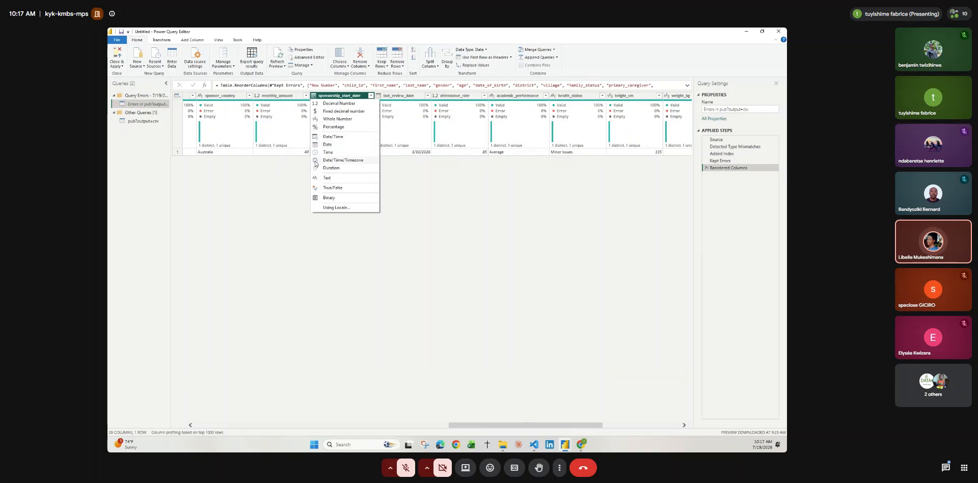
{"action": "left_click", "coordinate": [315, 145]}
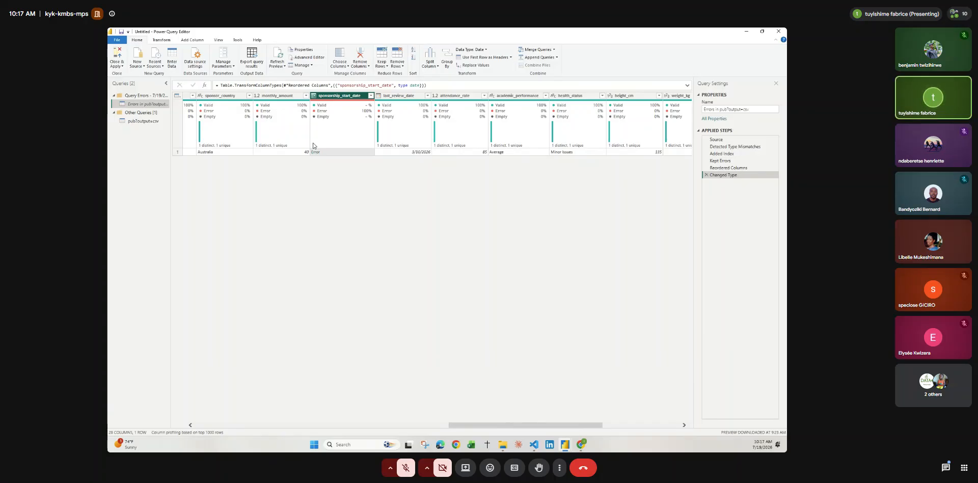
Change the sponsorship_start_date column's data type to Text, adding the conversion as a new step.
{"action": "left_click", "coordinate": [315, 97]}
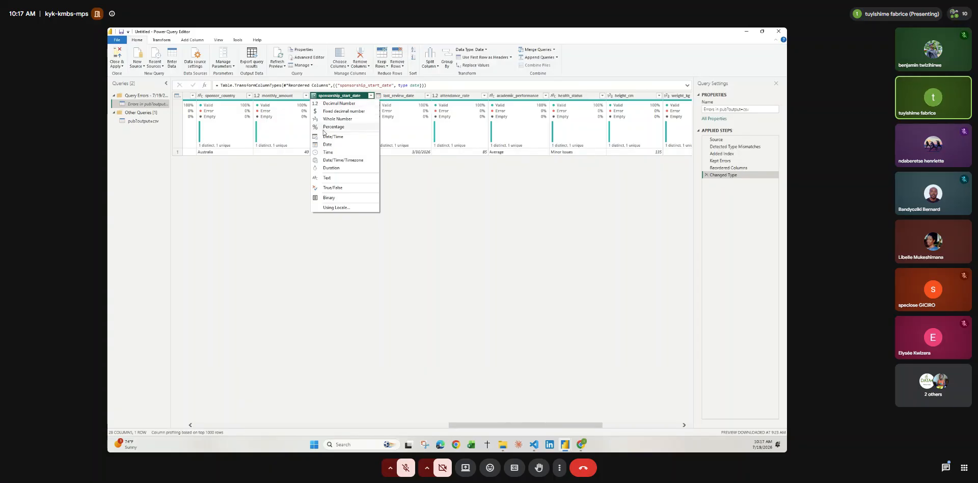
{"action": "left_click", "coordinate": [323, 178]}
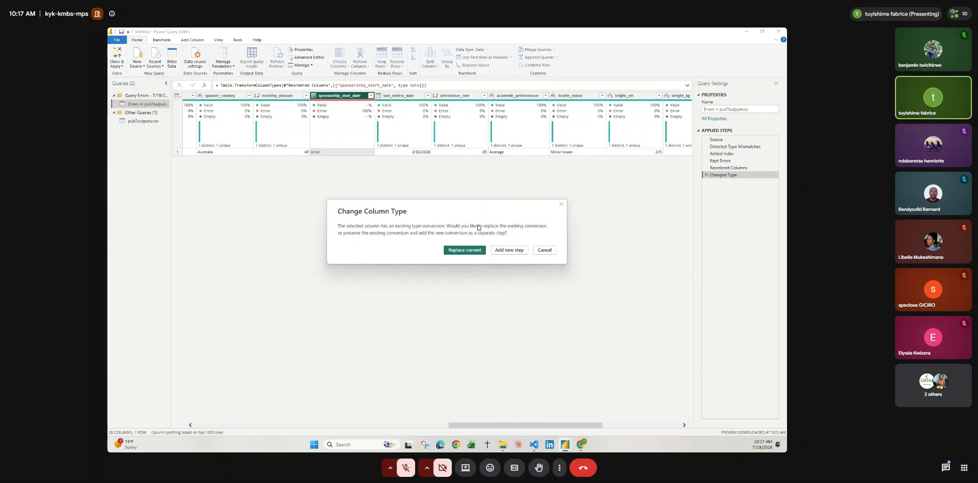
{"action": "left_click", "coordinate": [507, 250]}
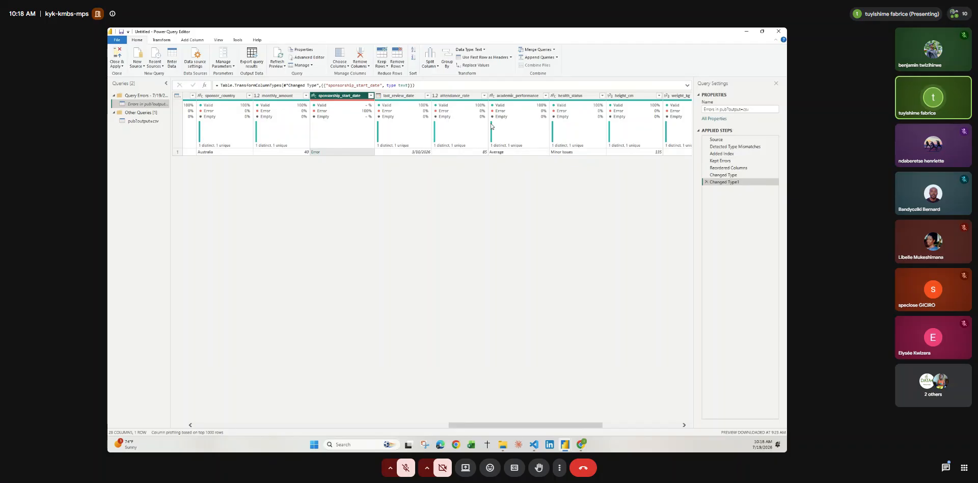
{"action": "left_click", "coordinate": [220, 40]}
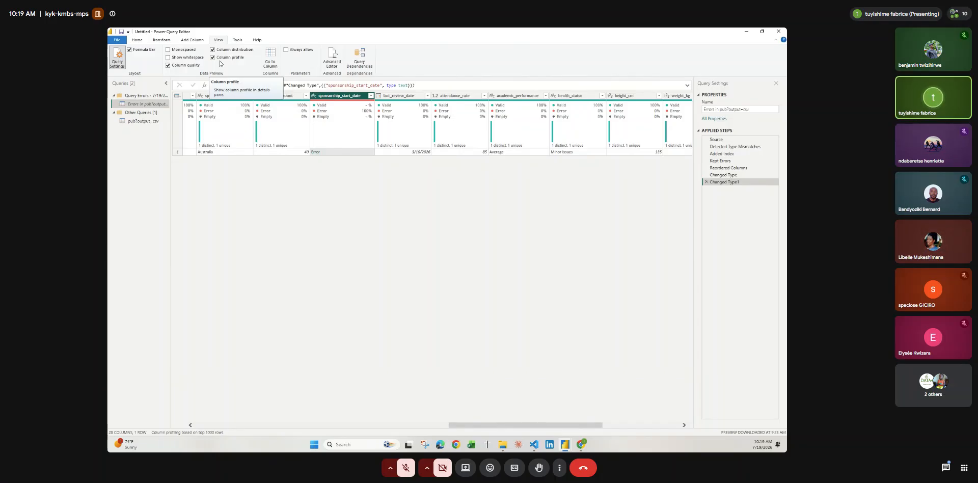
{"action": "left_click", "coordinate": [329, 151]}
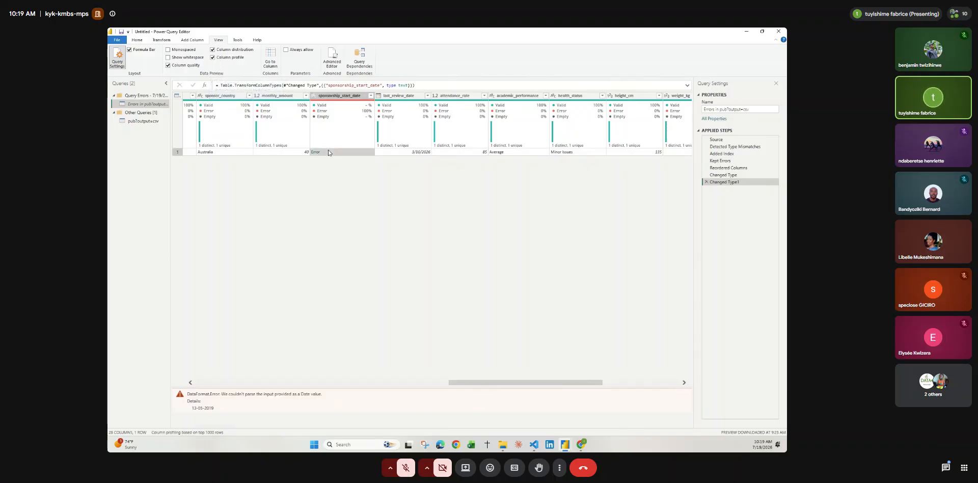
{"action": "right_click", "coordinate": [332, 97]}
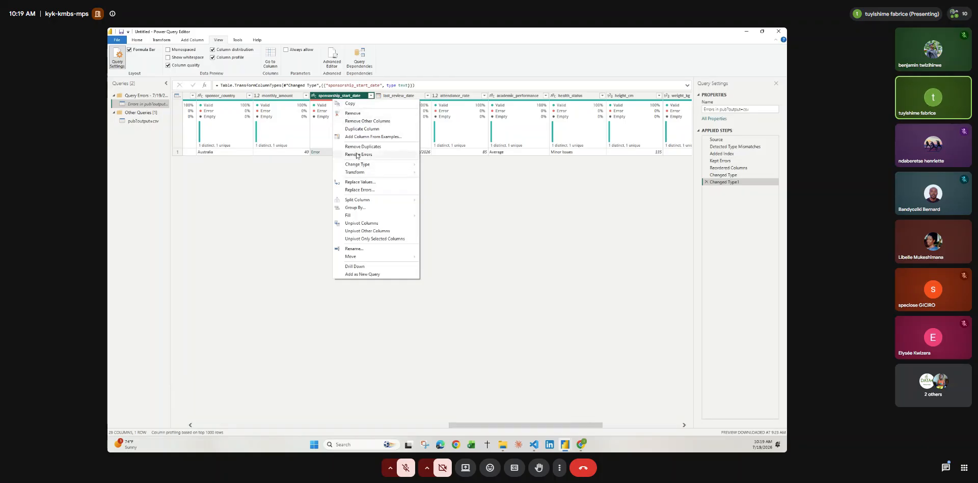
{"action": "left_click", "coordinate": [358, 182]}
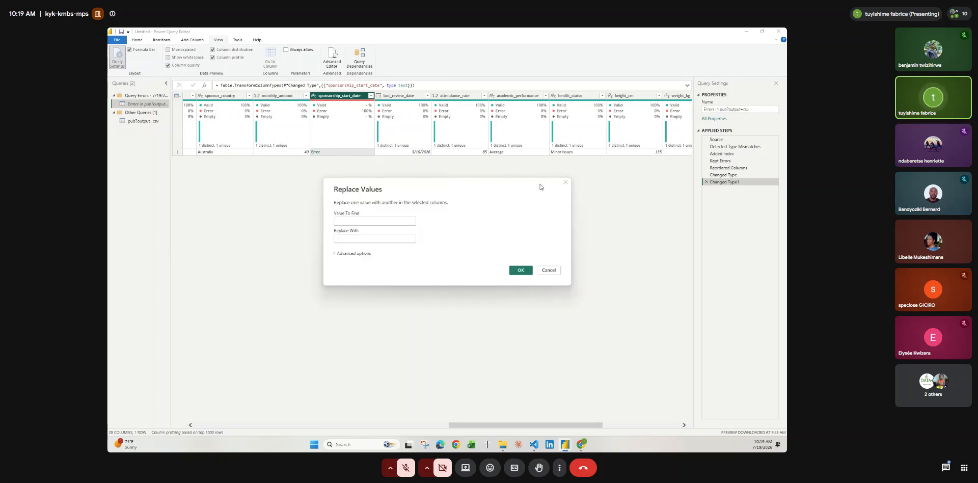
{"action": "left_click", "coordinate": [548, 270]}
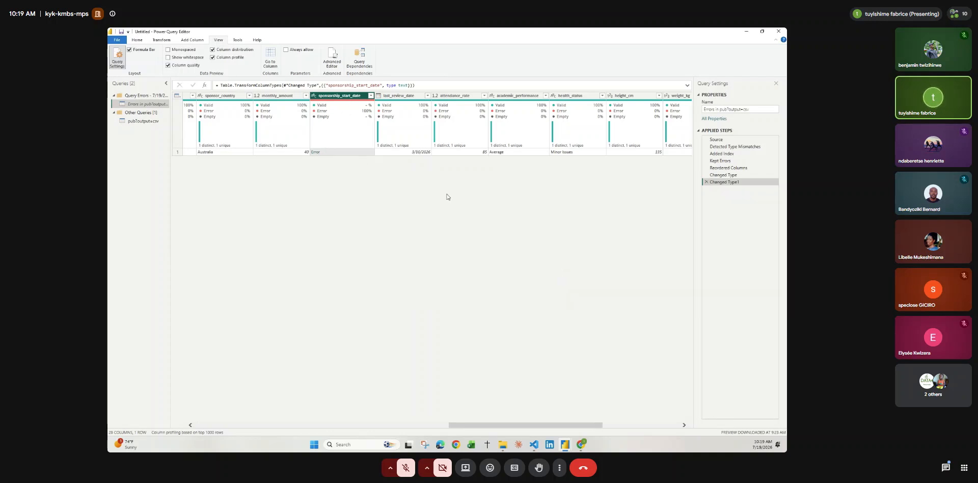
Copy the date 13-05-2019 from the error details of the sponsorship_start_date cell.
{"action": "left_click", "coordinate": [347, 153]}
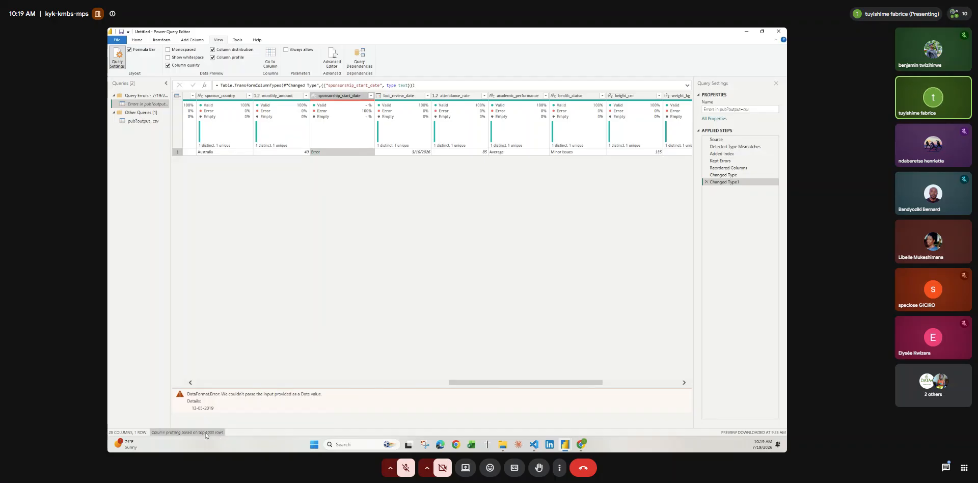
{"action": "triple_click", "coordinate": [204, 408]}
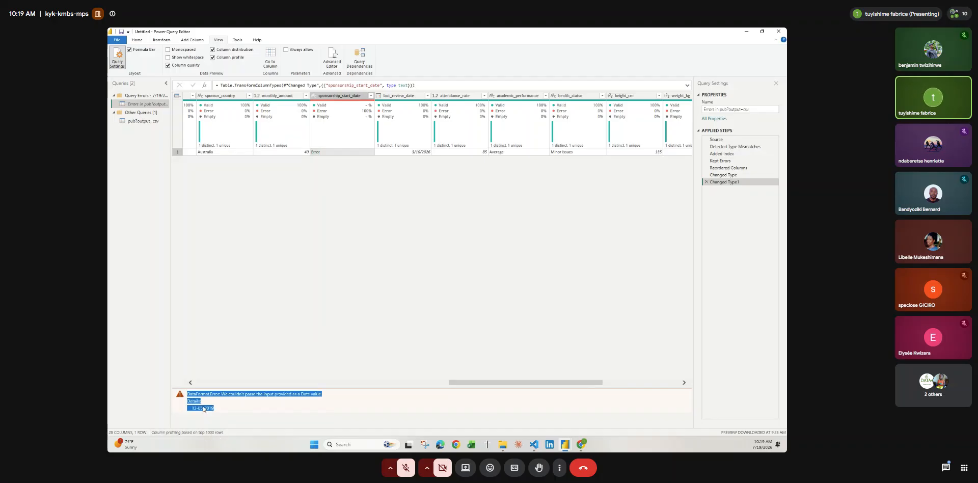
{"action": "left_click", "coordinate": [203, 408]}
{"action": "left_click_drag", "start_coordinate": [191, 408], "coordinate": [214, 408]}
{"action": "key", "text": "ctrl+c"}
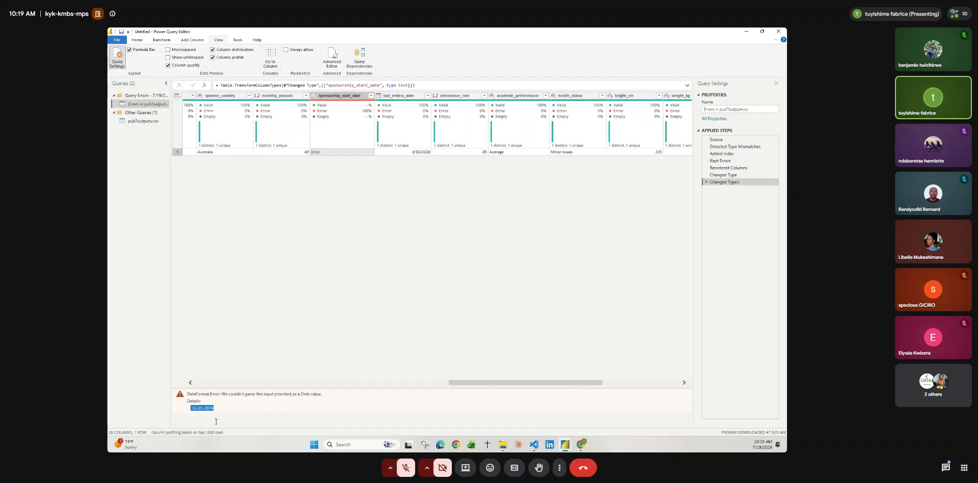
Replace 13-05-2019 with 05-13-2019 in the errors query's sponsorship_start_date column and set its data type to Date.
{"action": "left_click", "coordinate": [241, 208]}
{"action": "right_click", "coordinate": [340, 93]}
{"action": "left_click", "coordinate": [354, 181]}
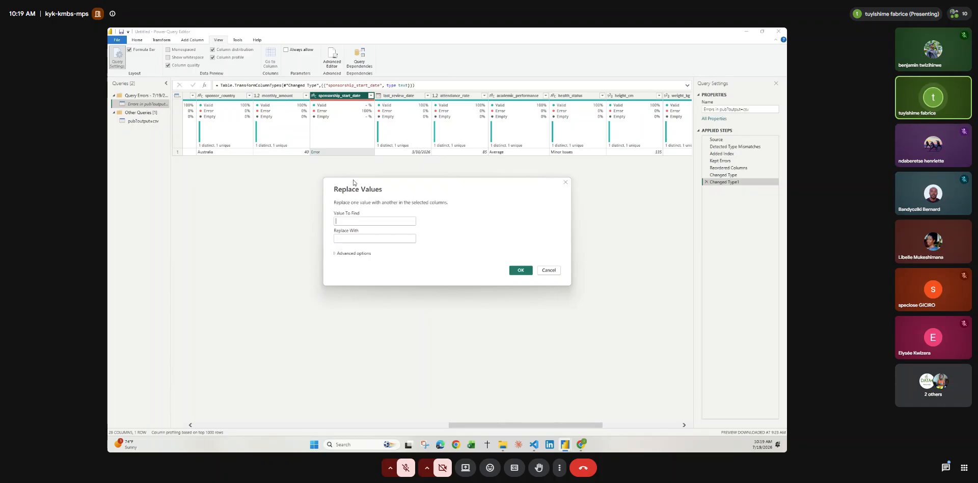
{"action": "key", "text": "ctrl+v"}
{"action": "left_click", "coordinate": [341, 238]}
{"action": "type", "text": "05"}
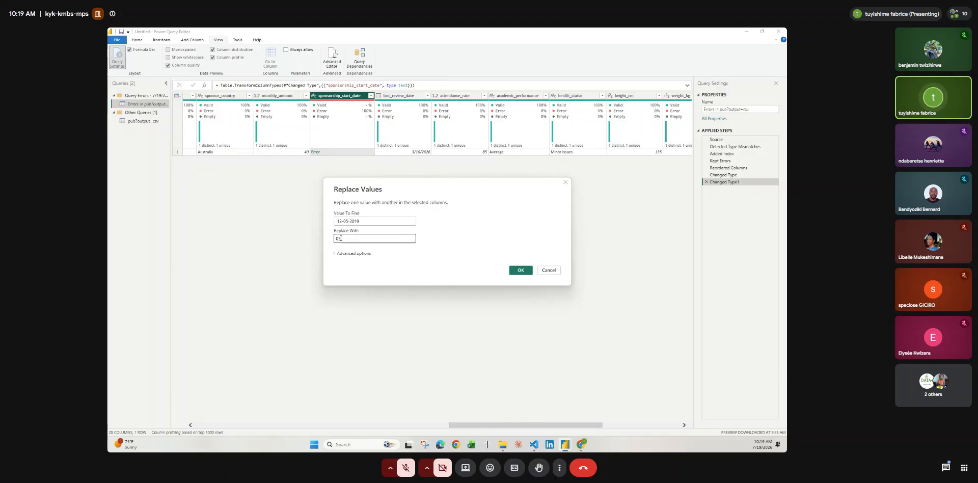
{"action": "type", "text": "-1"}
{"action": "type", "text": "3"}
{"action": "type", "text": "-202"}
{"action": "type", "text": "19"}
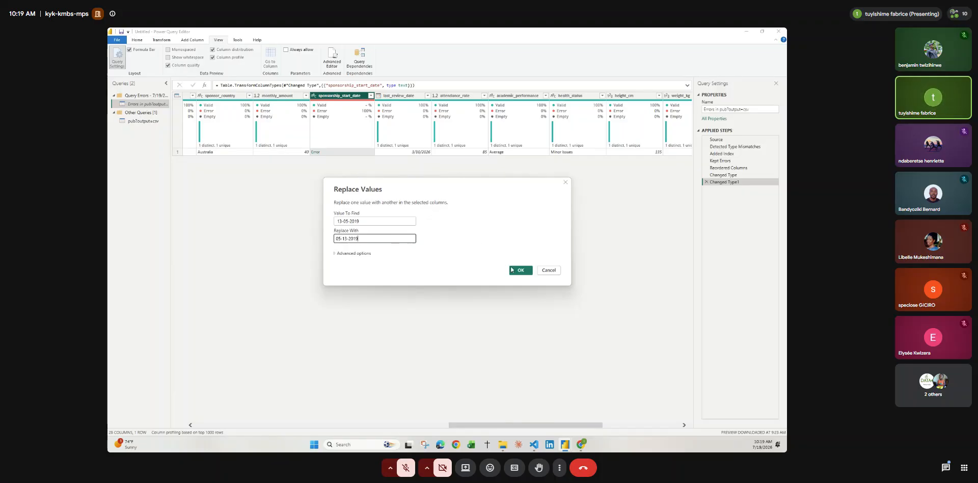
{"action": "left_click", "coordinate": [514, 271]}
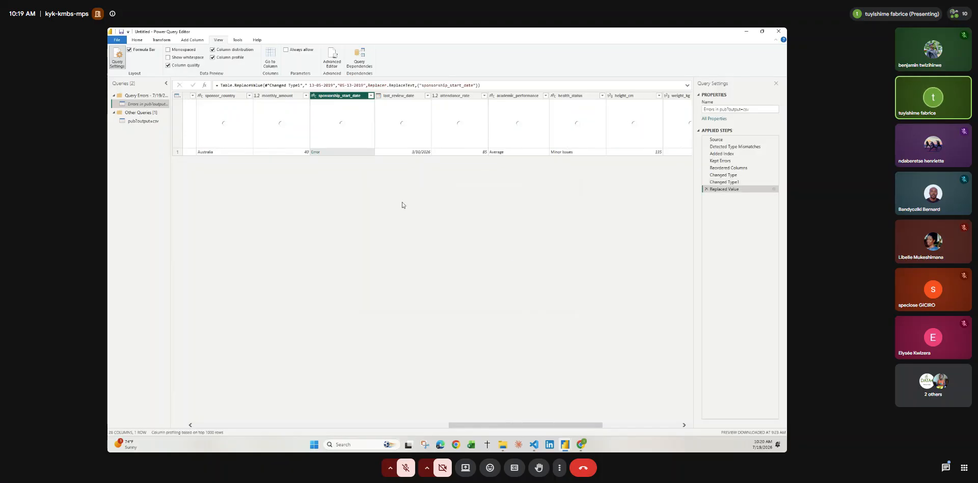
{"action": "left_click", "coordinate": [313, 95]}
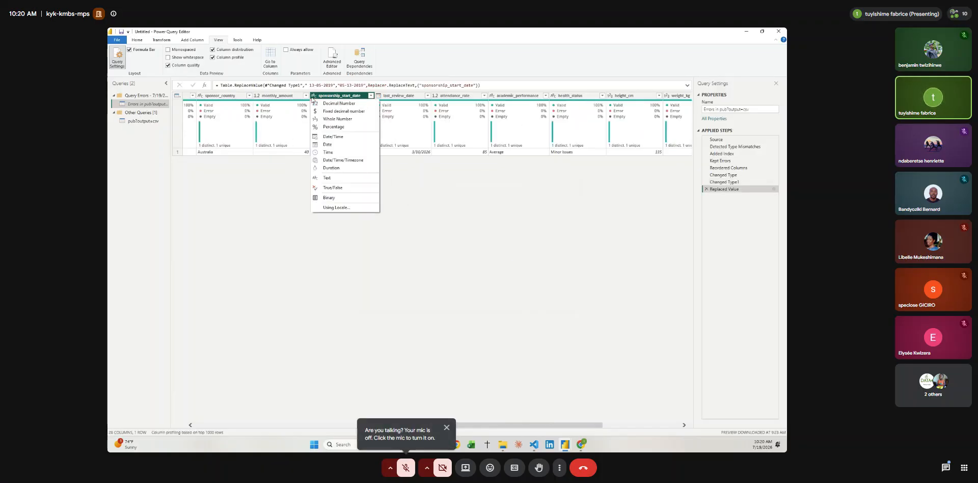
{"action": "left_click", "coordinate": [328, 144]}
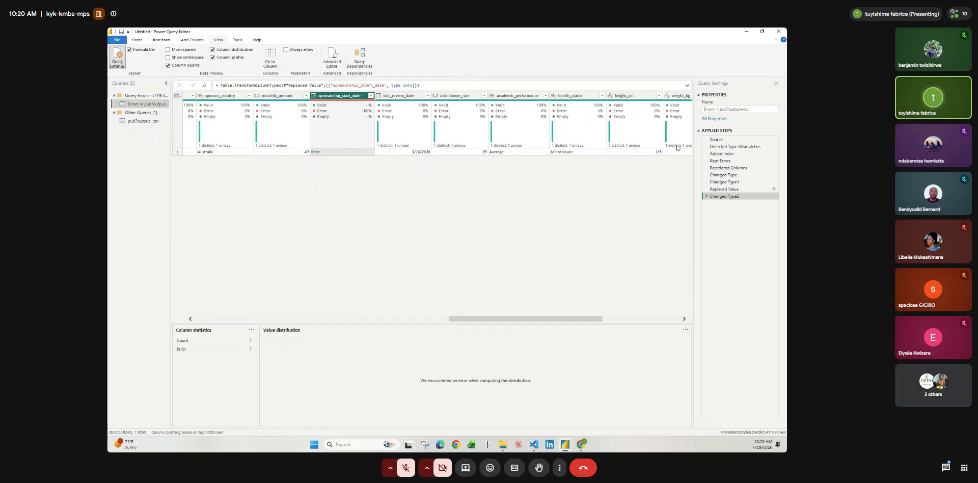
Delete the applied steps Changed Type2, Replaced Value, Changed Type1 and Changed Type from the errors query.
{"action": "left_click", "coordinate": [707, 196]}
{"action": "left_click", "coordinate": [706, 189]}
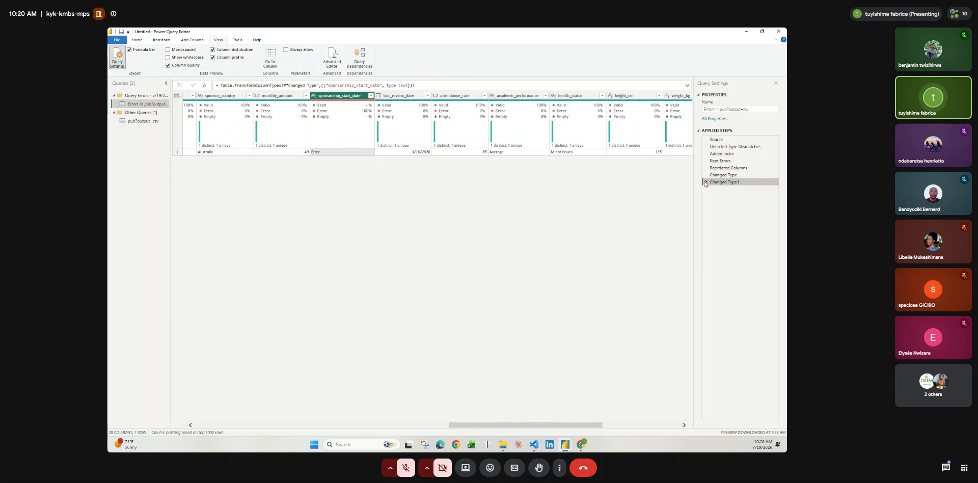
{"action": "left_click", "coordinate": [706, 182]}
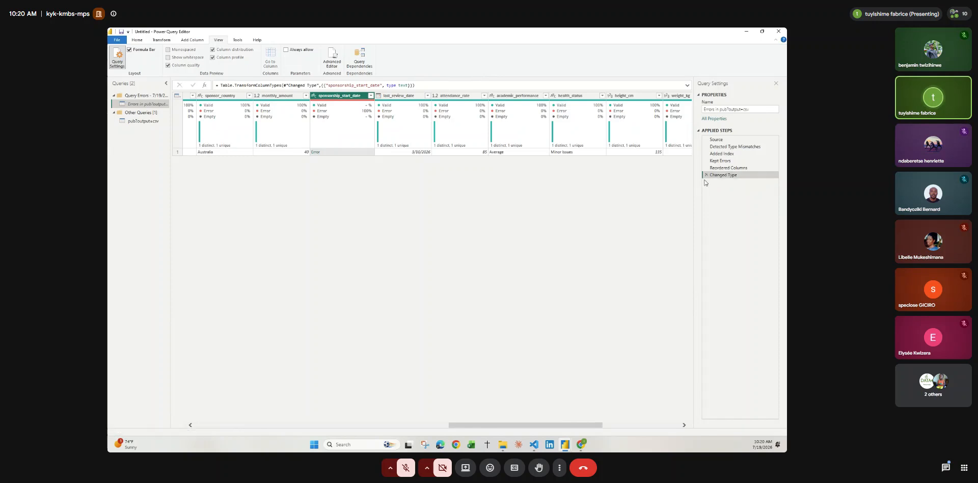
{"action": "left_click", "coordinate": [706, 174]}
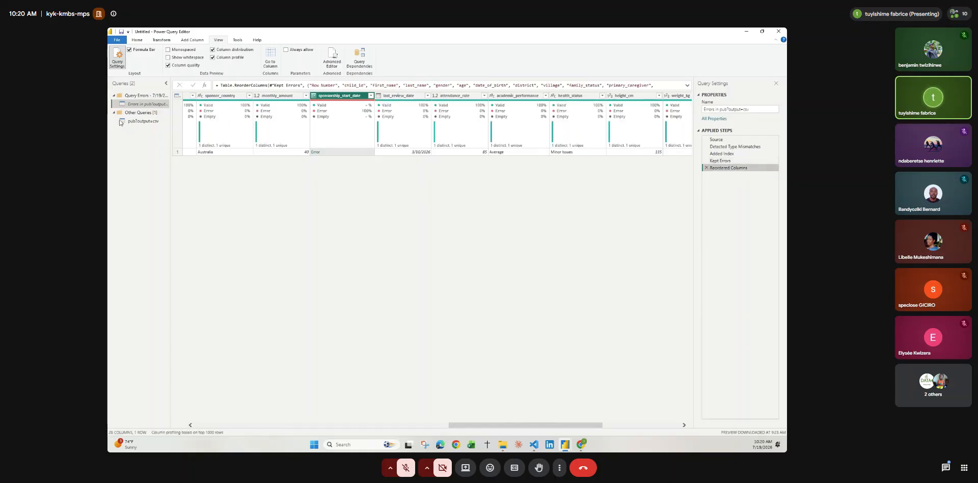
In the pub?output=csv query, convert the sponsorship_start_date column to Text, adding the conversion as a new step.
{"action": "left_click", "coordinate": [135, 121]}
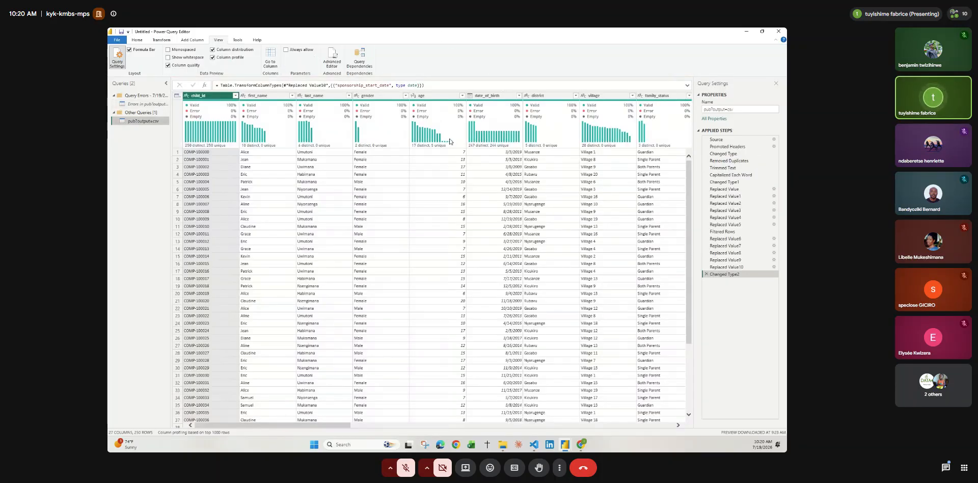
{"action": "left_click", "coordinate": [450, 142]}
{"action": "scroll", "coordinate": [499, 160], "scroll_direction": "right", "scroll_amount": 6}
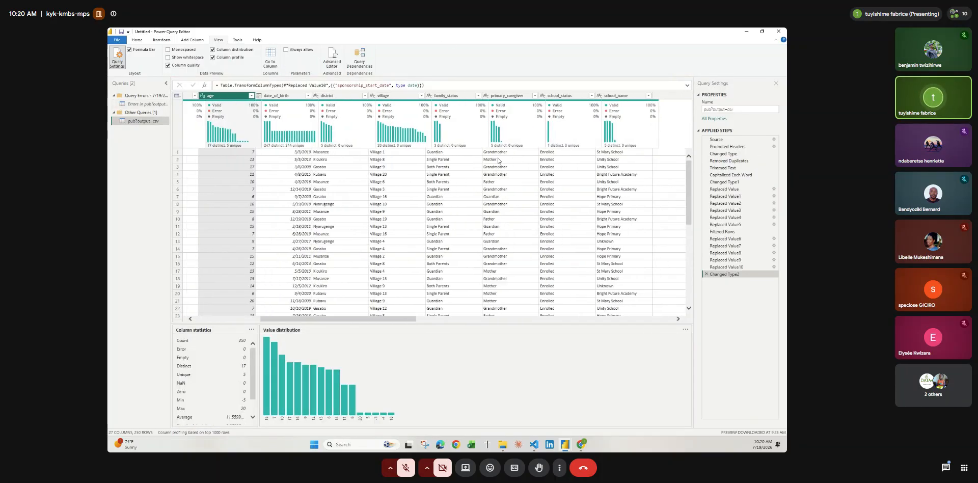
{"action": "scroll", "coordinate": [498, 161], "scroll_direction": "right", "scroll_amount": 10}
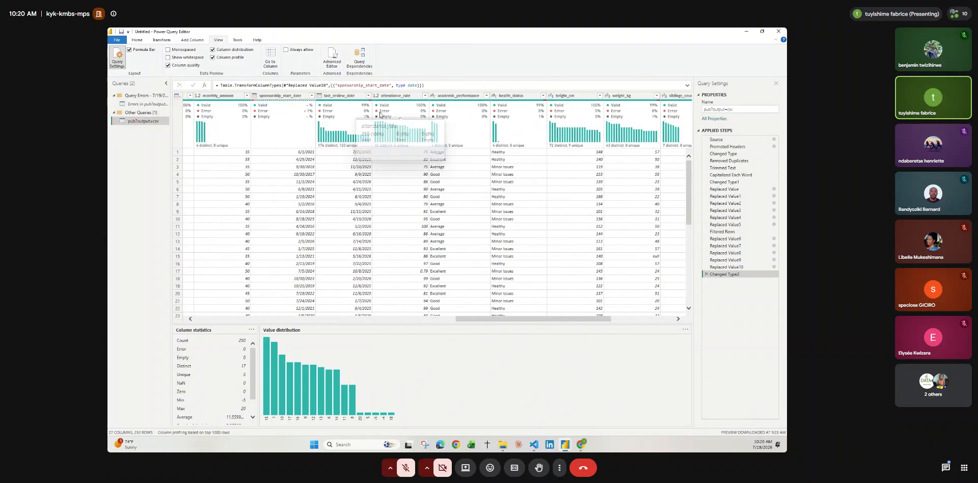
{"action": "mouse_move", "coordinate": [264, 118]}
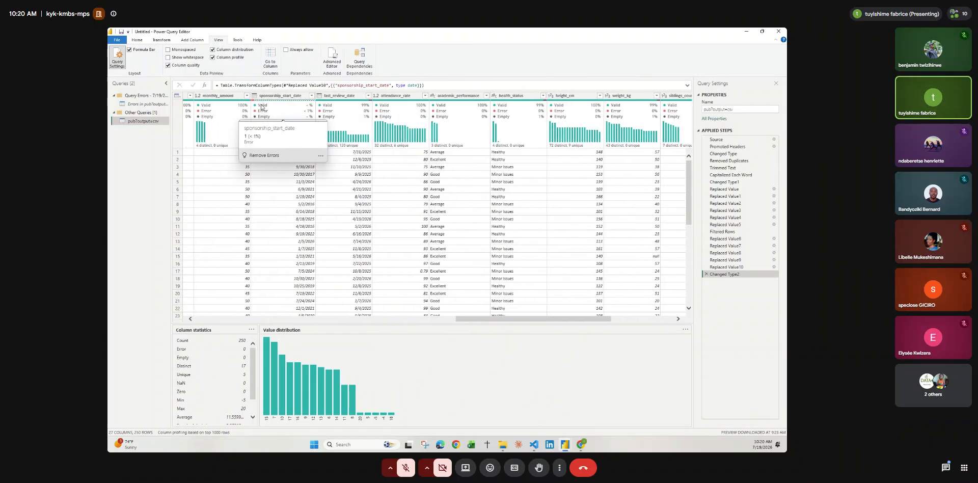
{"action": "left_click", "coordinate": [254, 95]}
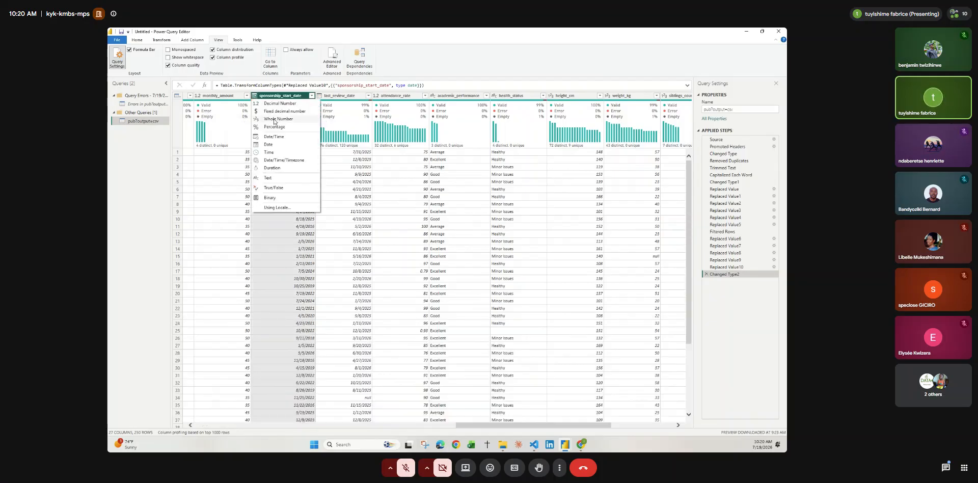
{"action": "left_click", "coordinate": [259, 177]}
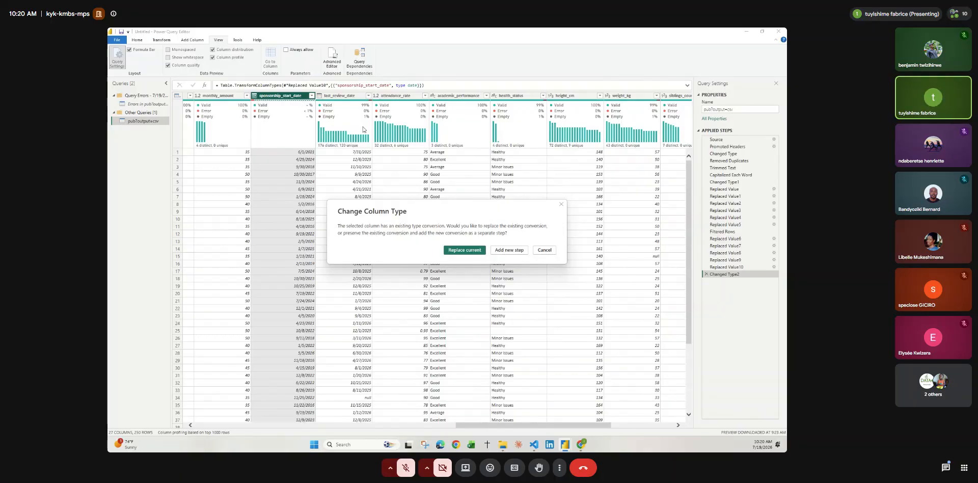
{"action": "left_click", "coordinate": [523, 249]}
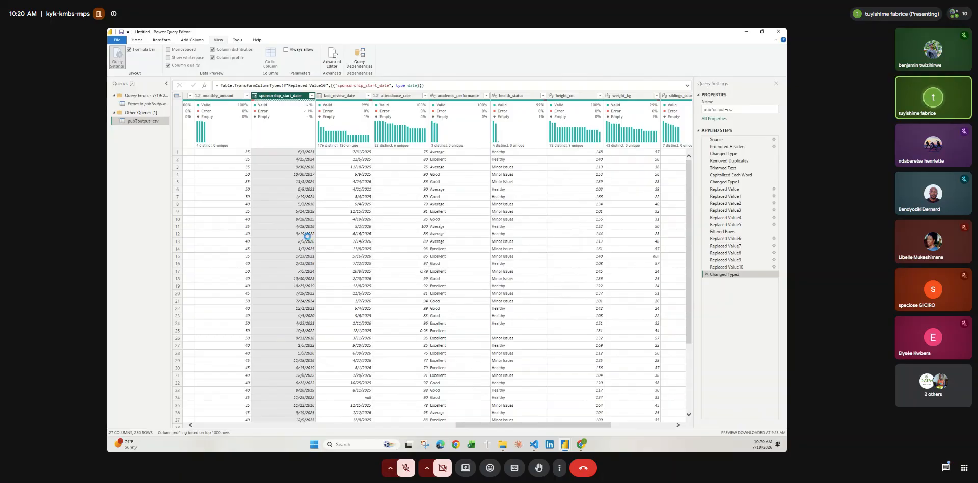
Replace 13-05-2019 with 05-13-2019 in the sponsorship_start_date column of the pub?output=csv query.
{"action": "right_click", "coordinate": [275, 97]}
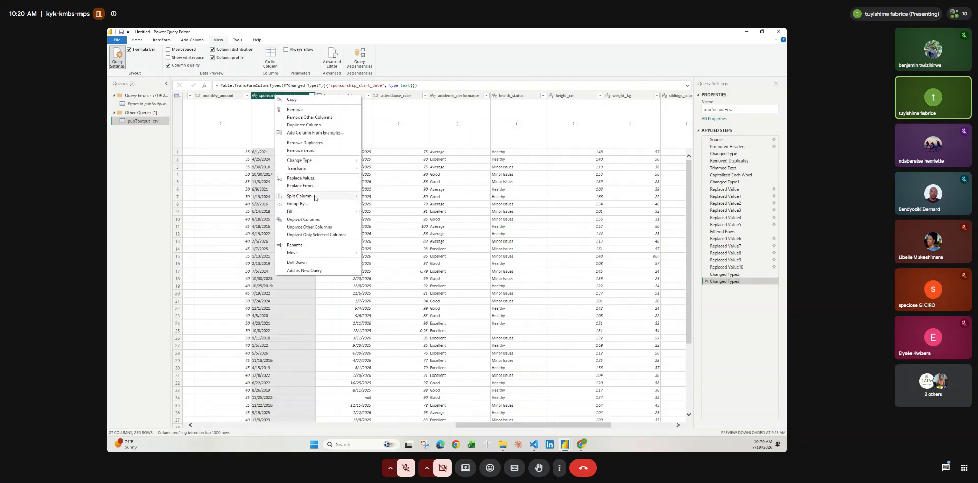
{"action": "left_click", "coordinate": [301, 177]}
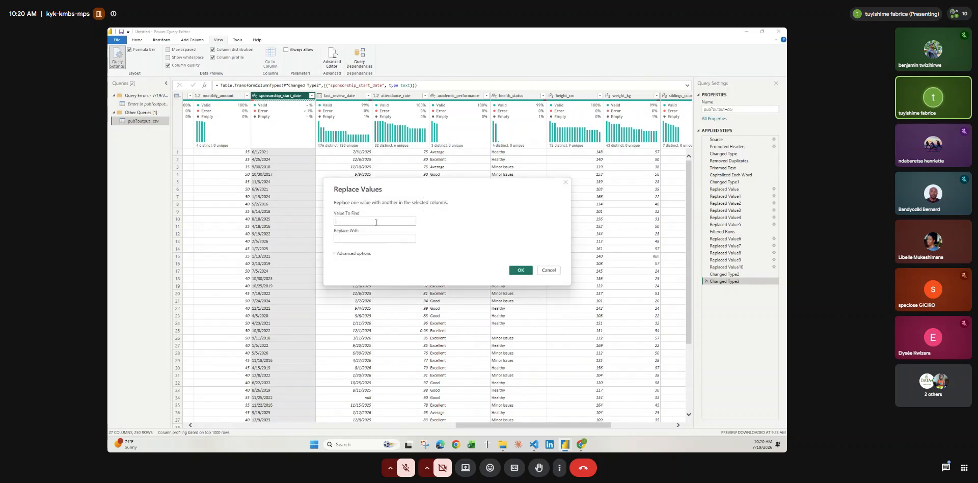
{"action": "key", "text": "ctrl+v"}
{"action": "left_click", "coordinate": [359, 239]}
{"action": "type", "text": "05_13_"}
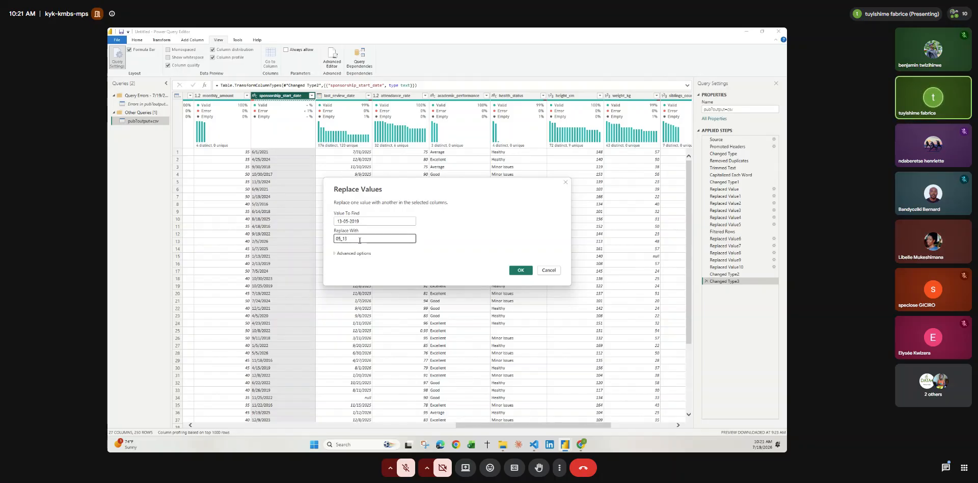
{"action": "type", "text": "2029"}
{"action": "left_click", "coordinate": [348, 238]}
{"action": "key", "text": "BackSpace"}
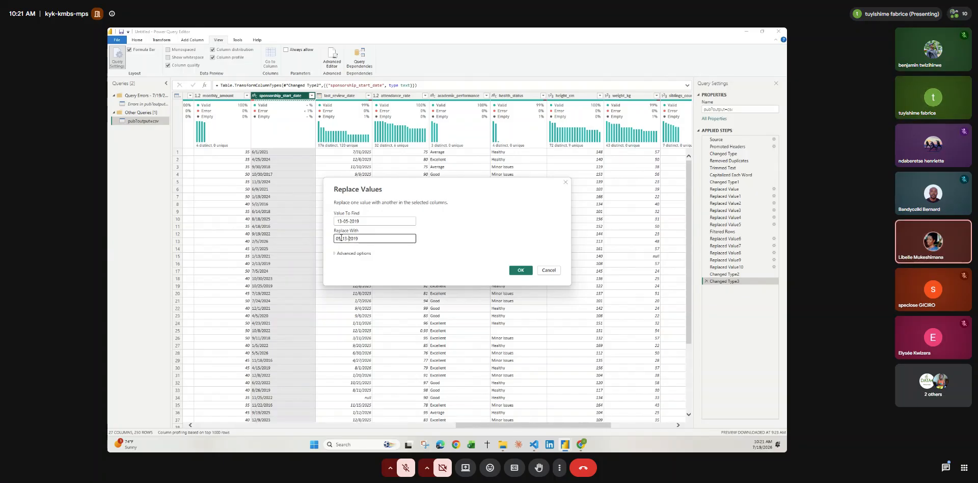
{"action": "left_click", "coordinate": [342, 239]}
{"action": "key", "text": "BackSpace"}
{"action": "type", "text": "-"}
{"action": "left_click", "coordinate": [520, 270]}
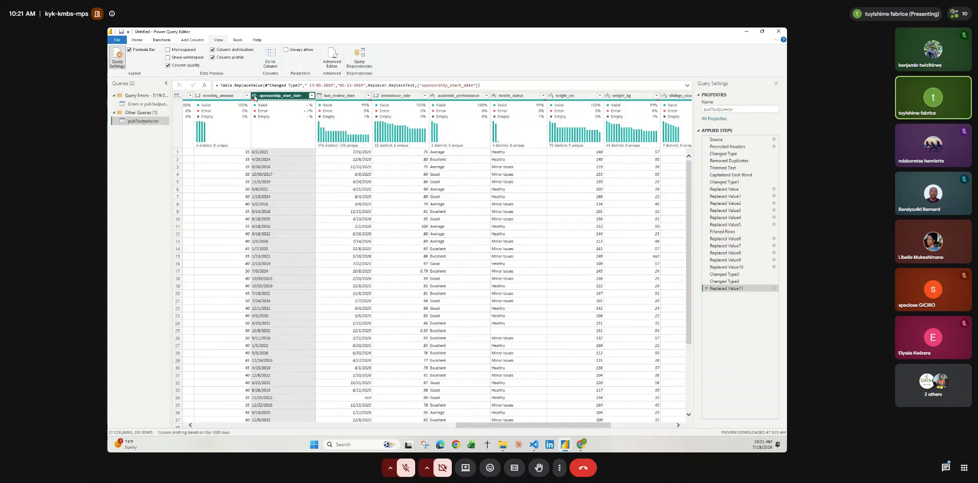
Set the data type of the sponsorship_start_date column to Date.
{"action": "left_click", "coordinate": [255, 96]}
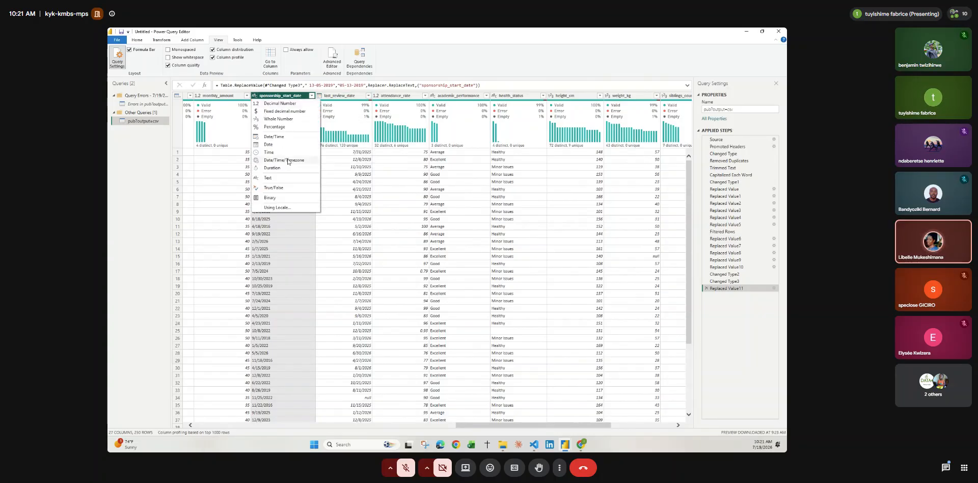
{"action": "left_click", "coordinate": [270, 144]}
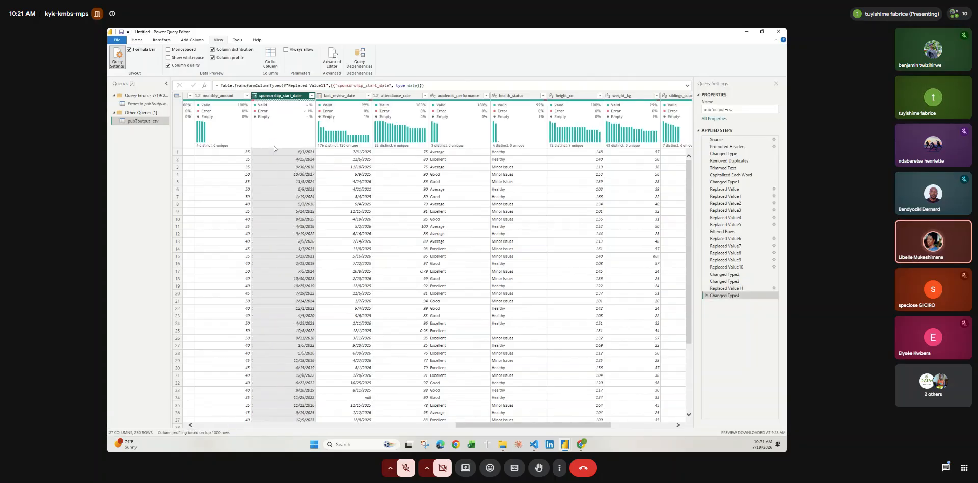
{"action": "scroll", "coordinate": [312, 205], "scroll_direction": "down", "scroll_amount": 1}
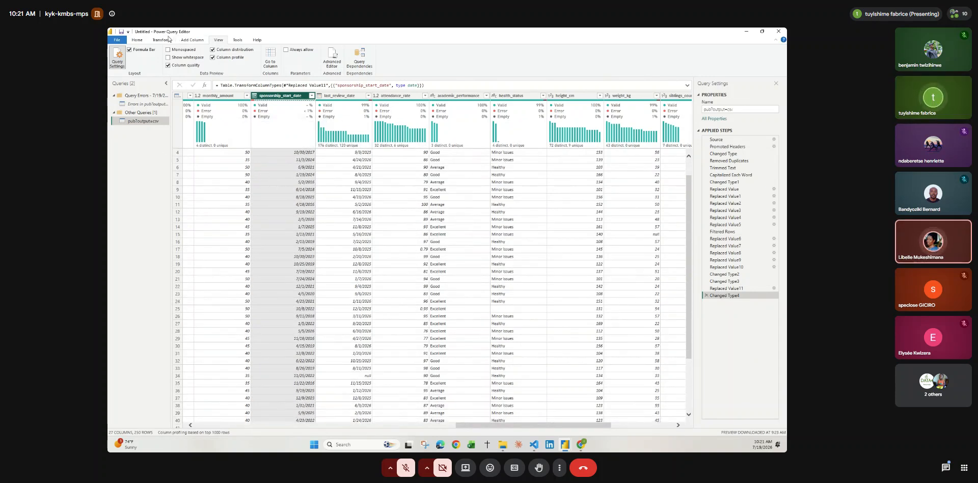
{"action": "left_click", "coordinate": [144, 41]}
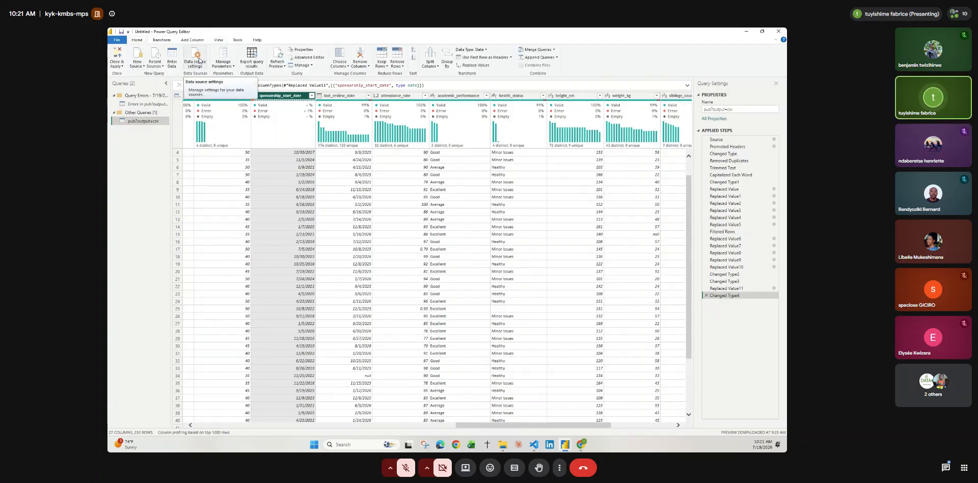
{"action": "left_click", "coordinate": [364, 66]}
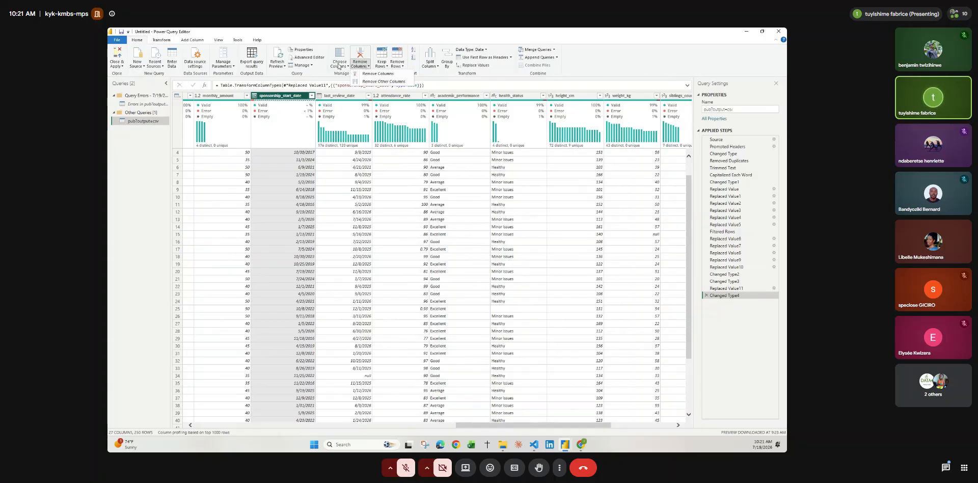
{"action": "left_click", "coordinate": [366, 64]}
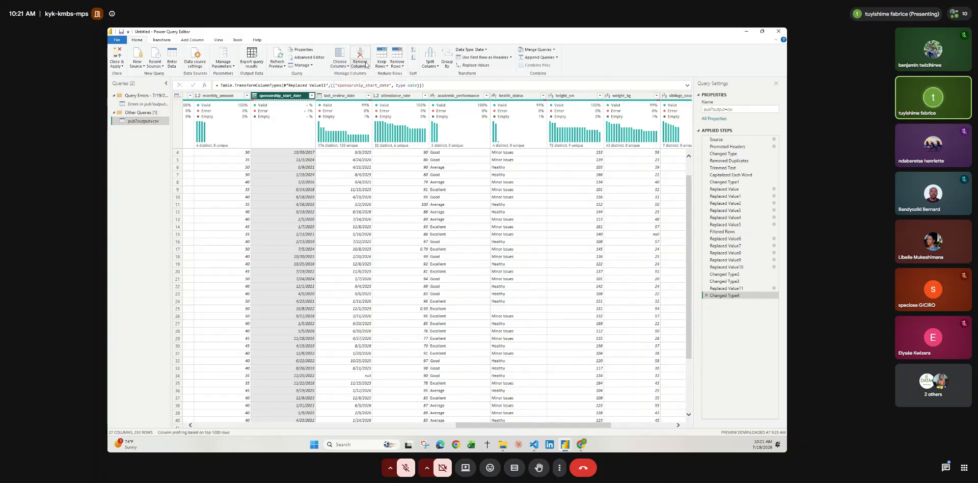
{"action": "right_click", "coordinate": [292, 96]}
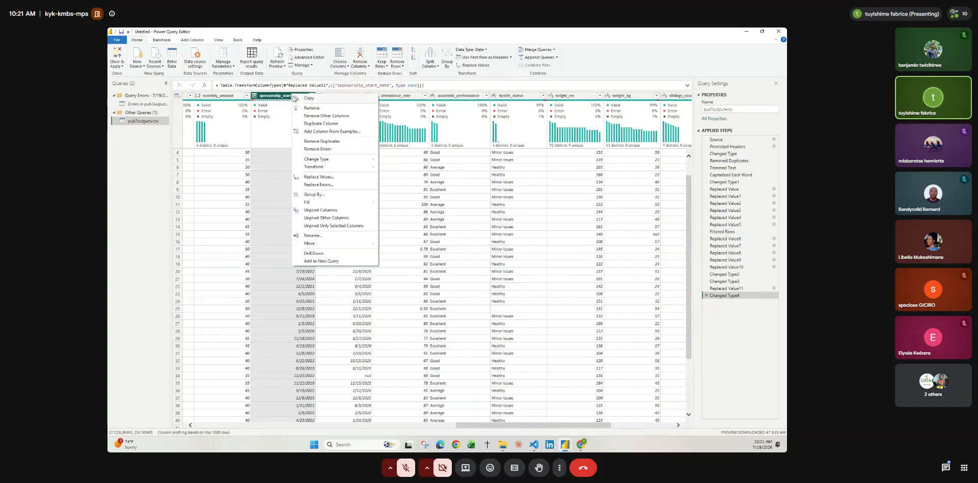
{"action": "left_click", "coordinate": [314, 184]}
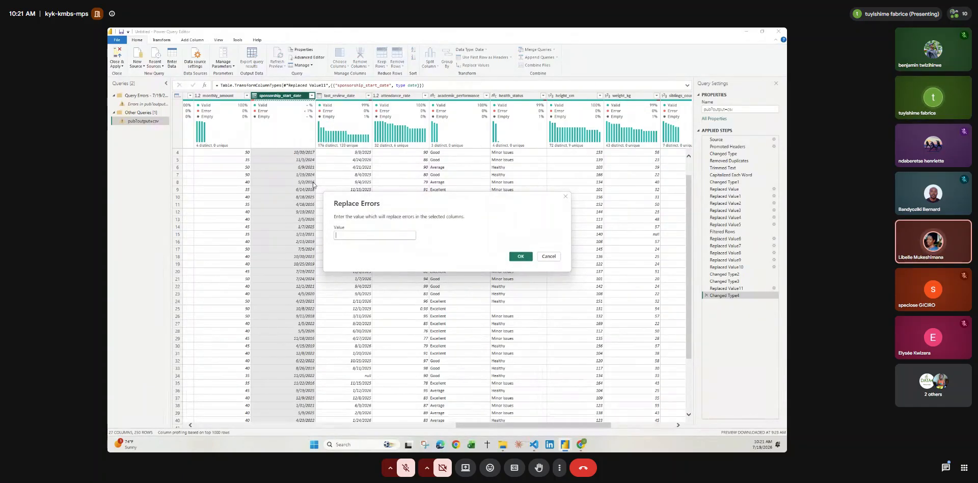
{"action": "left_click", "coordinate": [383, 236]}
{"action": "type", "text": "un"}
{"action": "type", "text": "koen"}
{"action": "key", "text": "BackSpace"}
{"action": "key", "text": "BackSpace"}
{"action": "type", "text": "wn"}
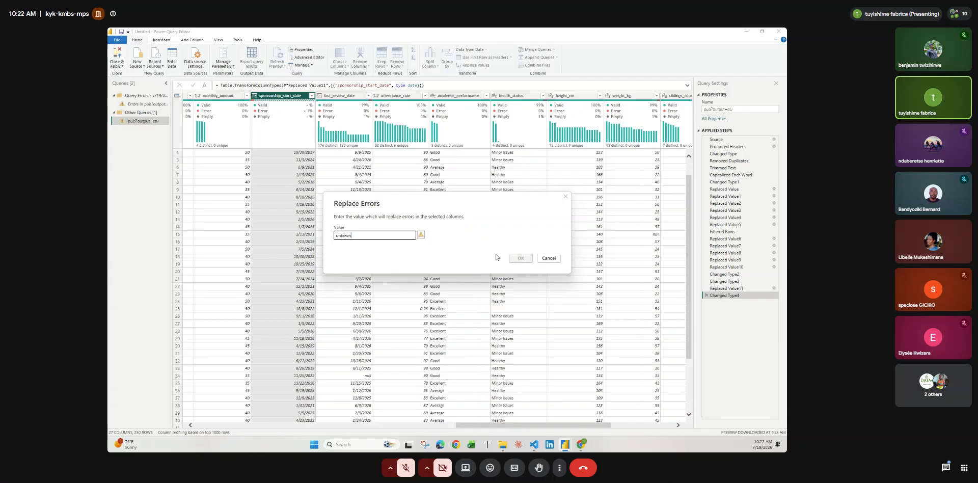
{"action": "key", "text": "BackSpace"}
{"action": "key", "text": "BackSpace"}
{"action": "key", "text": "BackSpace"}
{"action": "key", "text": "BackSpace"}
{"action": "key", "text": "BackSpace"}
{"action": "type", "text": "01-"}
{"action": "key", "text": "BackSpace"}
{"action": "key", "text": "BackSpace"}
{"action": "key", "text": "BackSpace"}
{"action": "key", "text": "BackSpace"}
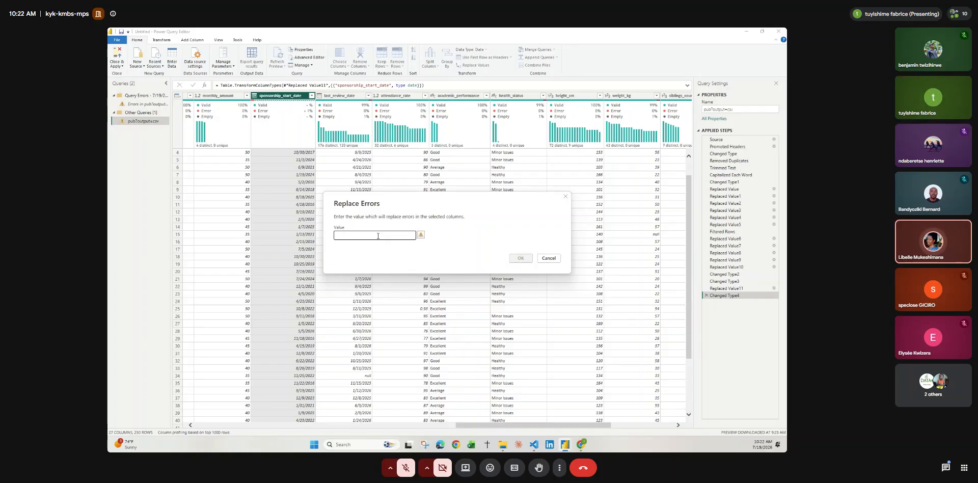
{"action": "left_click", "coordinate": [549, 258]}
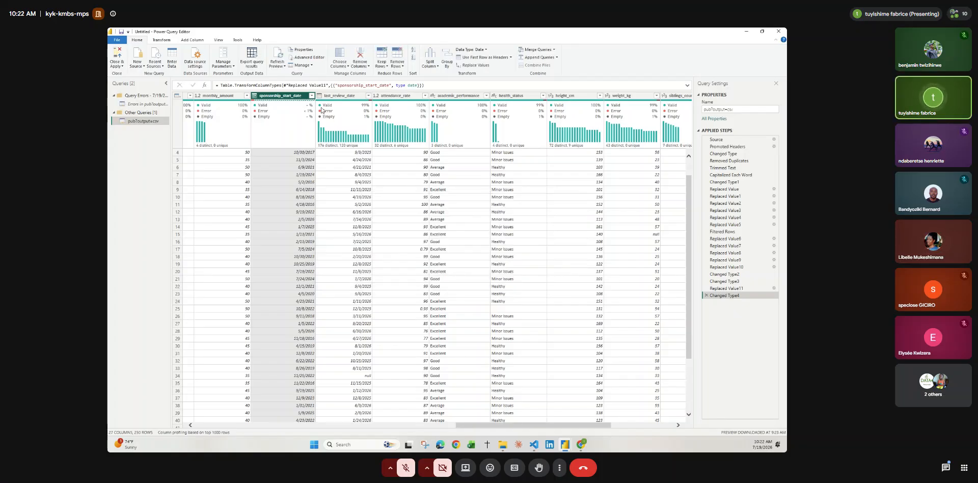
Remove the rows with errors in the sponsorship_start_date column.
{"action": "right_click", "coordinate": [293, 99]}
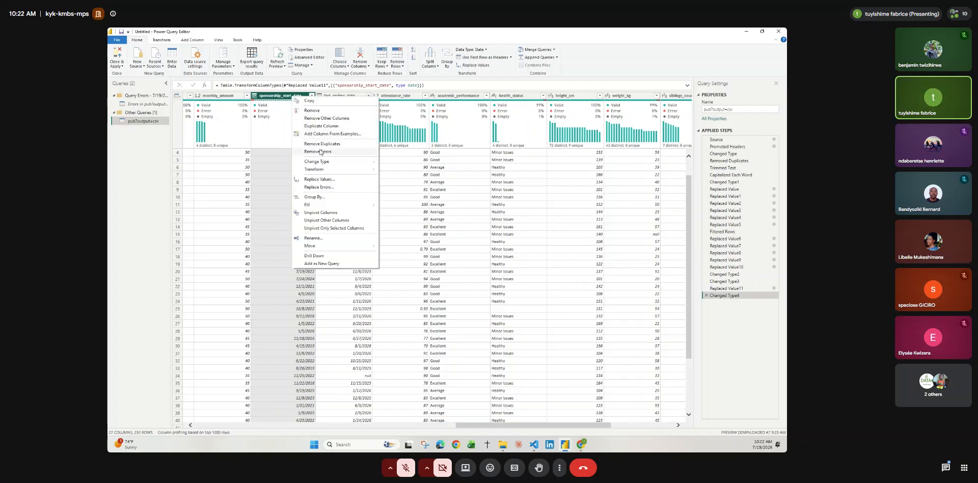
{"action": "mouse_move", "coordinate": [322, 175]}
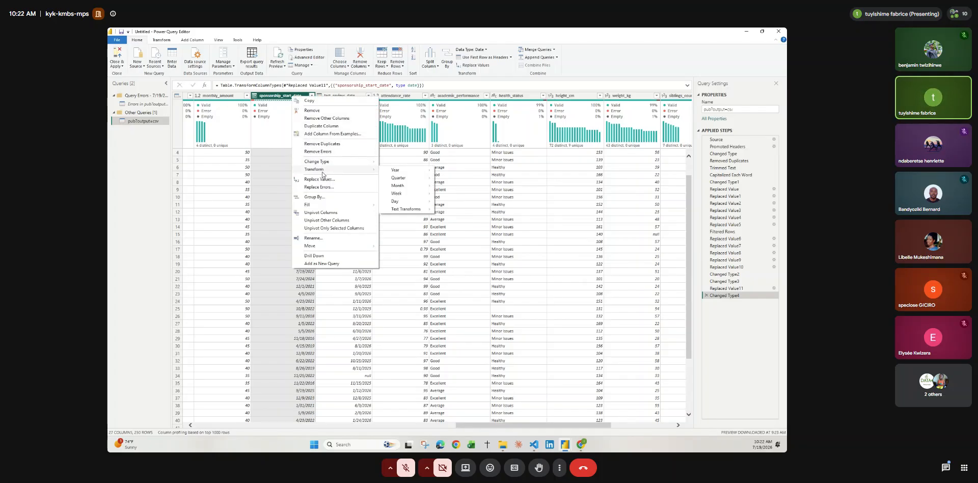
{"action": "left_click", "coordinate": [318, 151]}
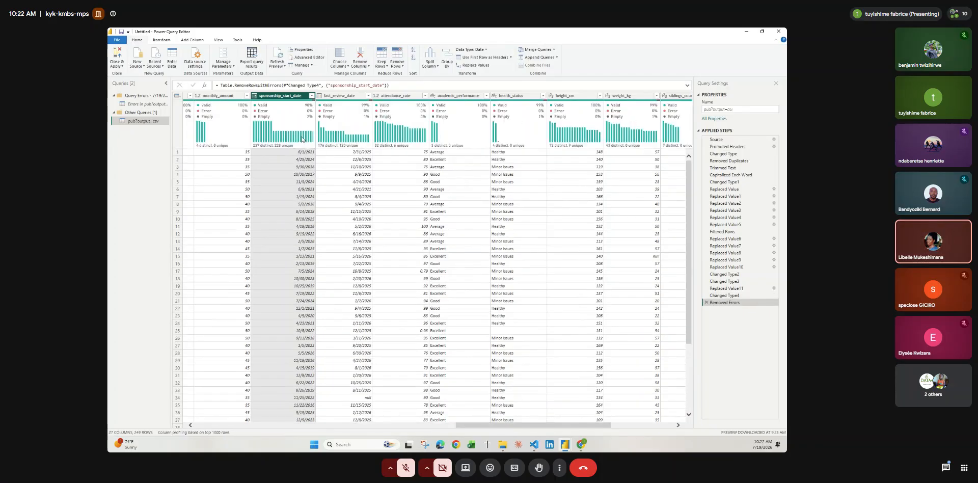
Close the Power Query Editor, applying the query changes, and expand the fields of the pub?output=csv table.
{"action": "left_click", "coordinate": [116, 55]}
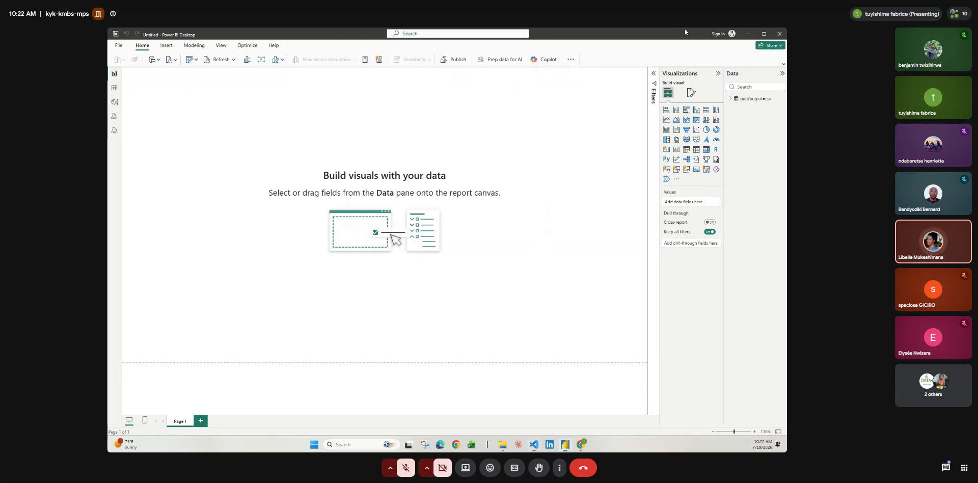
{"action": "left_click", "coordinate": [731, 99]}
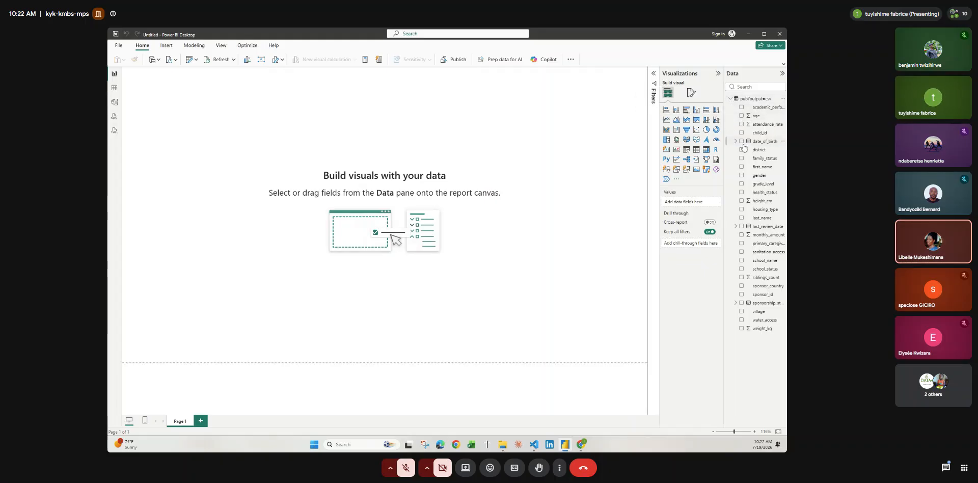
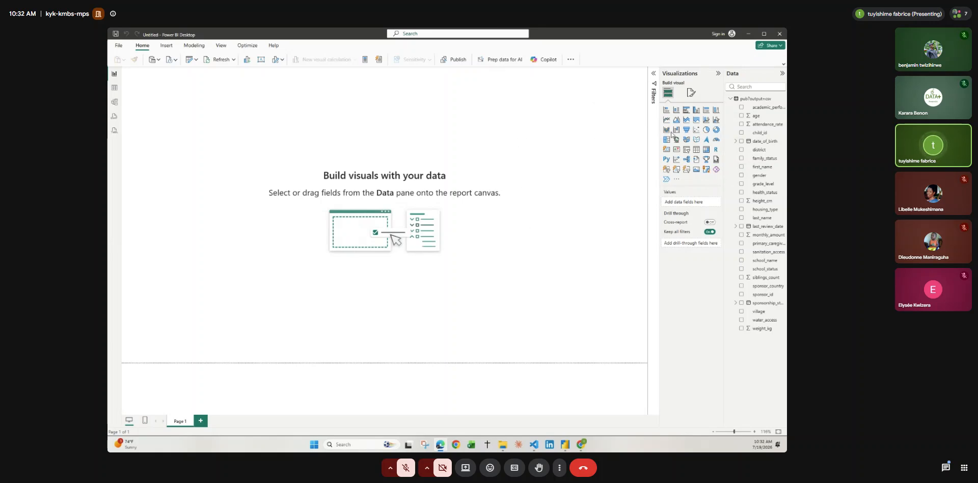
Collapse the table's field list, view the table in Model view, and return to Report view.
{"action": "left_click", "coordinate": [729, 99]}
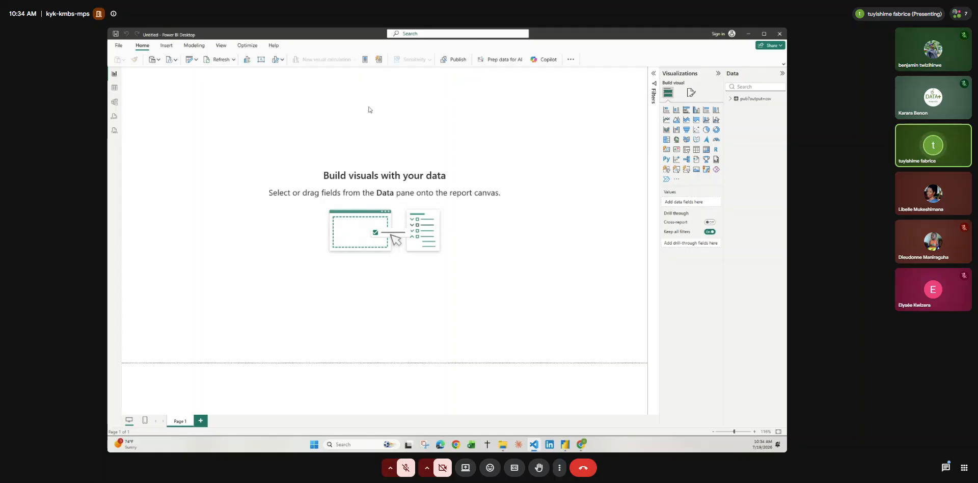
{"action": "left_click", "coordinate": [115, 103]}
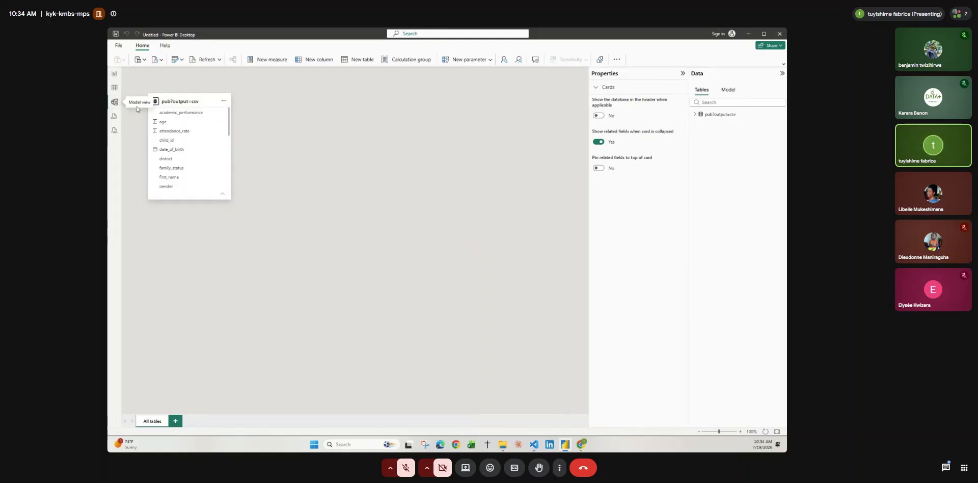
{"action": "left_click", "coordinate": [114, 73]}
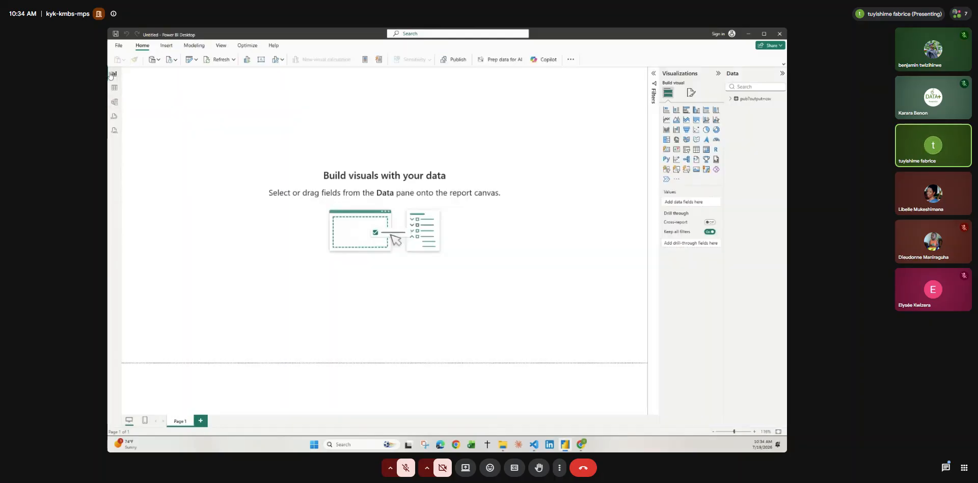
Start importing new data from a Text/CSV file.
{"action": "left_click", "coordinate": [154, 62]}
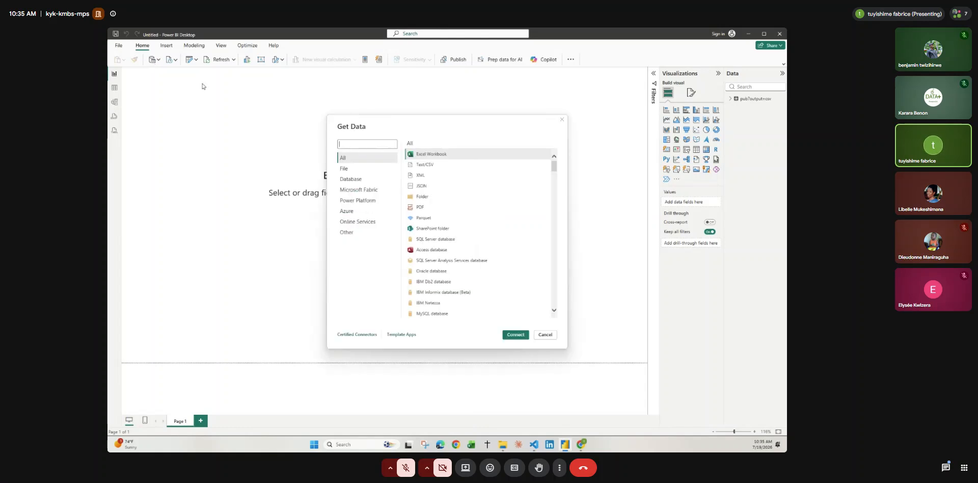
{"action": "left_click", "coordinate": [438, 155]}
{"action": "left_click", "coordinate": [438, 164]}
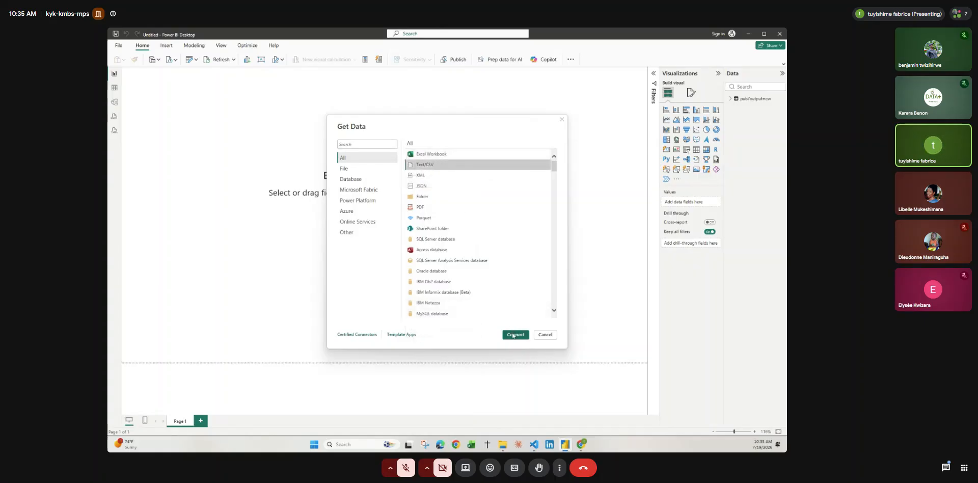
{"action": "left_click", "coordinate": [514, 335]}
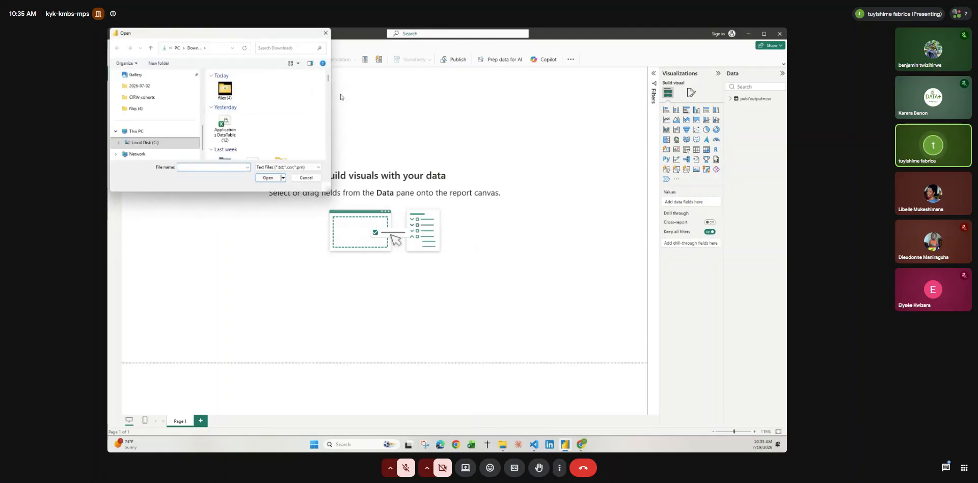
Look through the Downloads folder for the Rwanda data file.
{"action": "scroll", "coordinate": [329, 83], "scroll_direction": "down", "scroll_amount": 2}
{"action": "left_click_drag", "start_coordinate": [328, 83], "coordinate": [329, 82]}
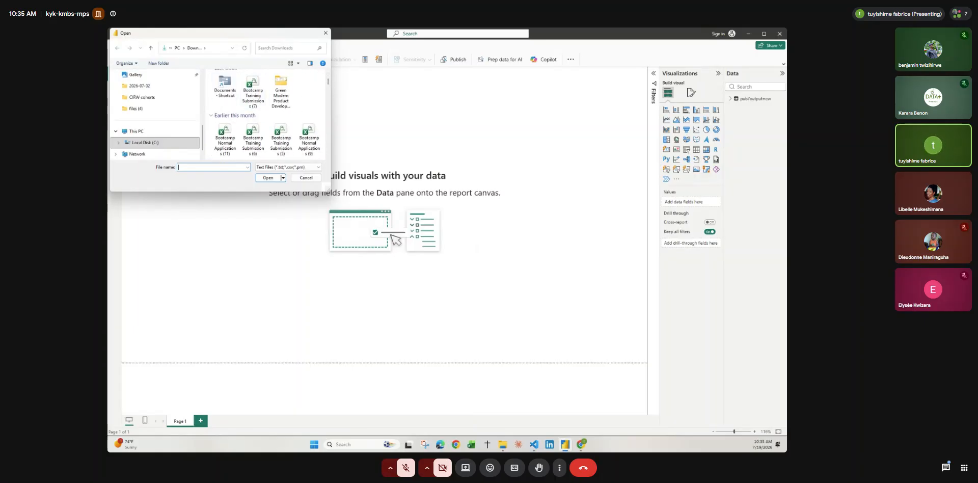
{"action": "scroll", "coordinate": [143, 134], "scroll_direction": "down", "scroll_amount": 1}
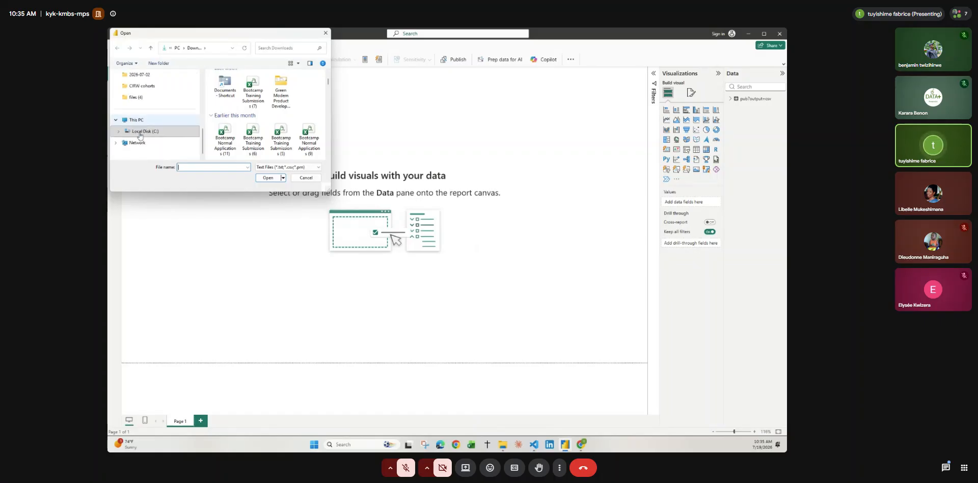
{"action": "scroll", "coordinate": [140, 135], "scroll_direction": "up", "scroll_amount": 4}
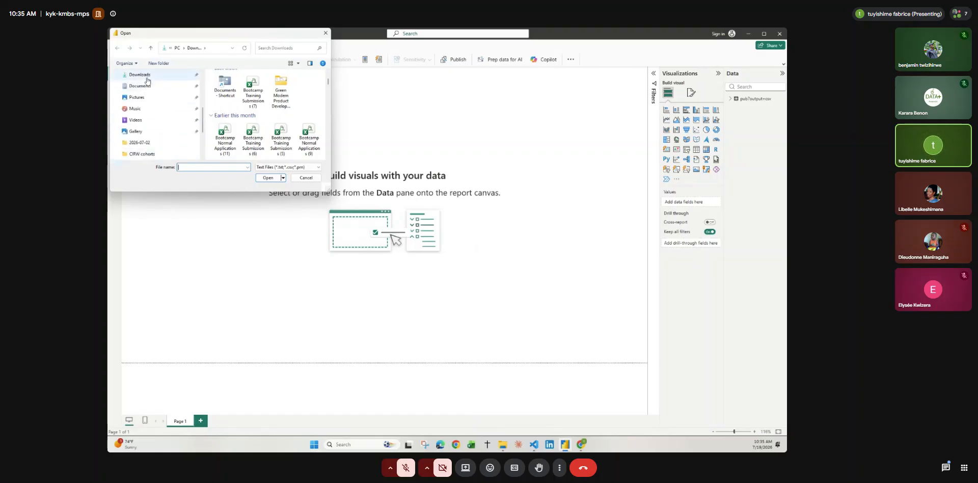
{"action": "left_click", "coordinate": [147, 81]}
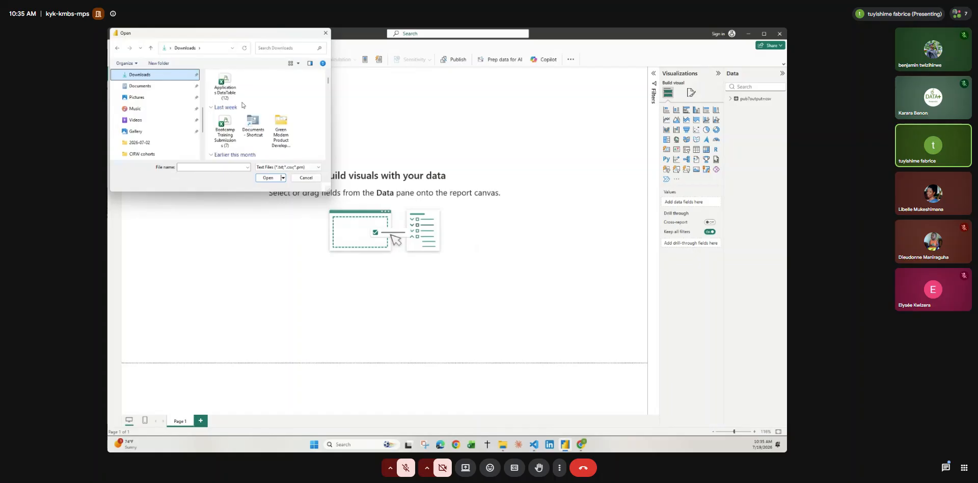
{"action": "scroll", "coordinate": [242, 105], "scroll_direction": "down", "scroll_amount": 4}
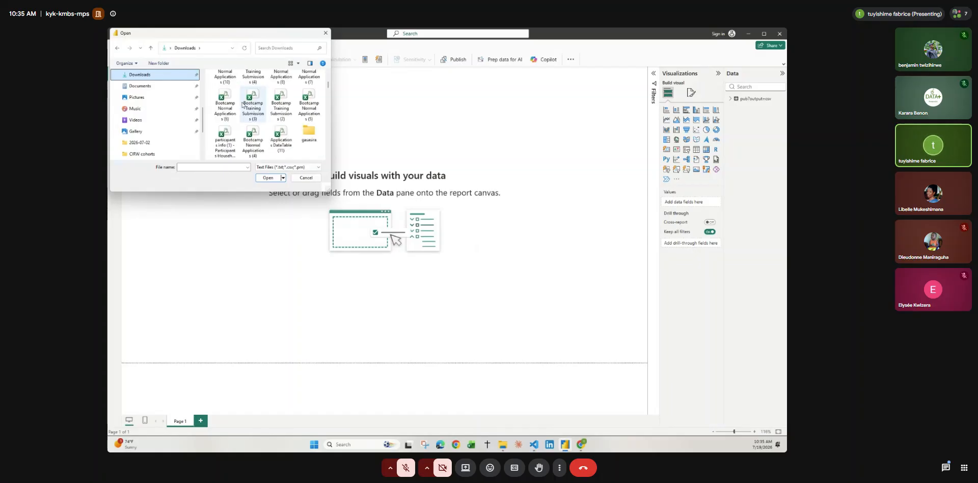
{"action": "scroll", "coordinate": [243, 105], "scroll_direction": "down", "scroll_amount": 2}
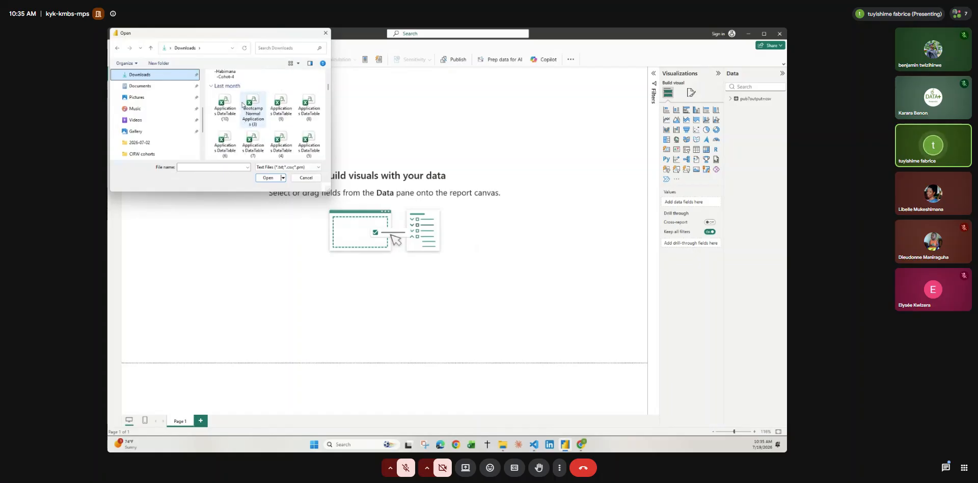
{"action": "scroll", "coordinate": [242, 105], "scroll_direction": "down", "scroll_amount": 3}
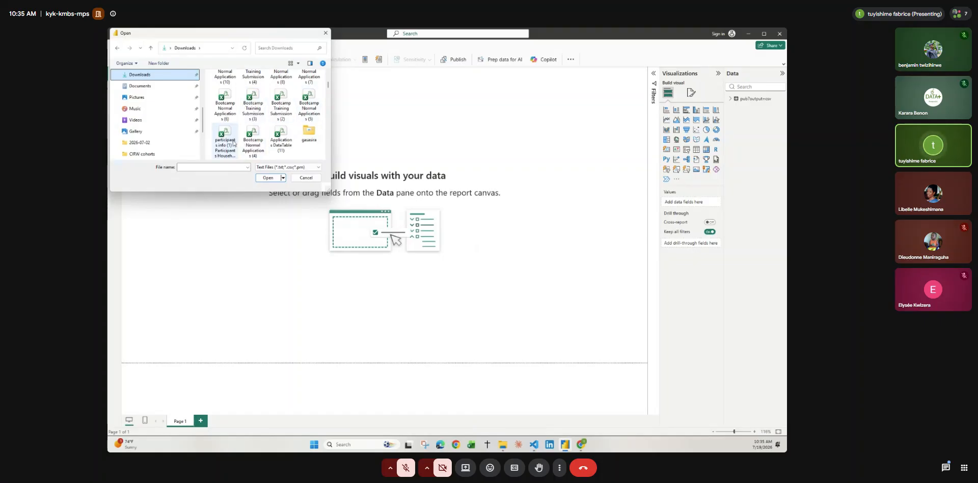
{"action": "scroll", "coordinate": [233, 144], "scroll_direction": "down", "scroll_amount": 1}
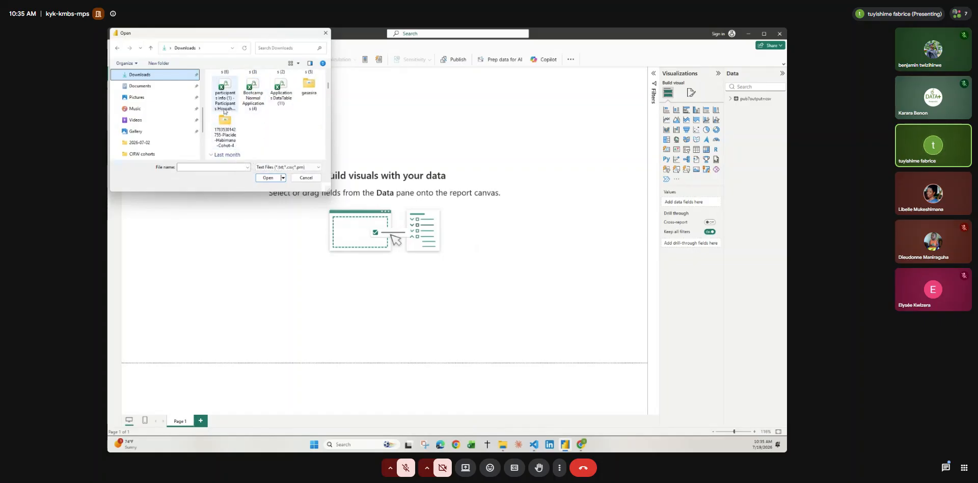
{"action": "scroll", "coordinate": [262, 122], "scroll_direction": "down", "scroll_amount": 2}
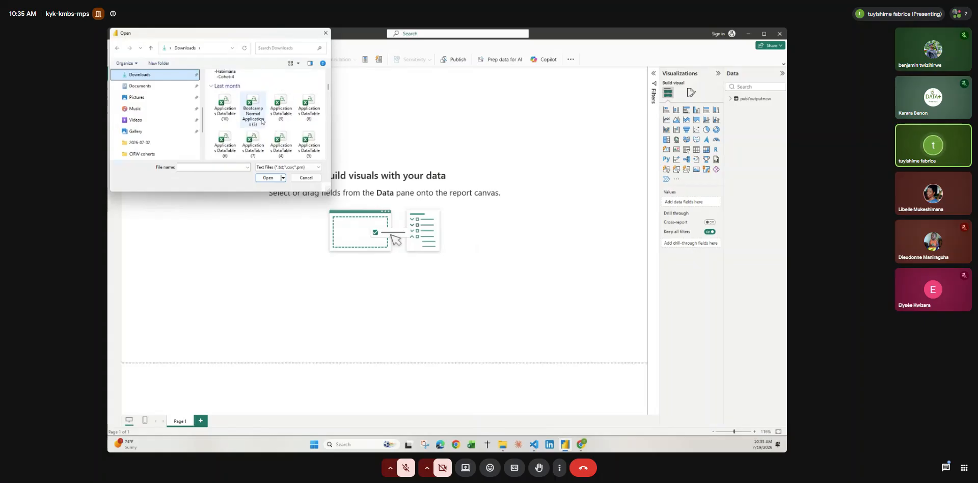
Search the Downloads folder for "rwanda" and look through the results.
{"action": "left_click", "coordinate": [294, 47]}
{"action": "type", "text": "rw"}
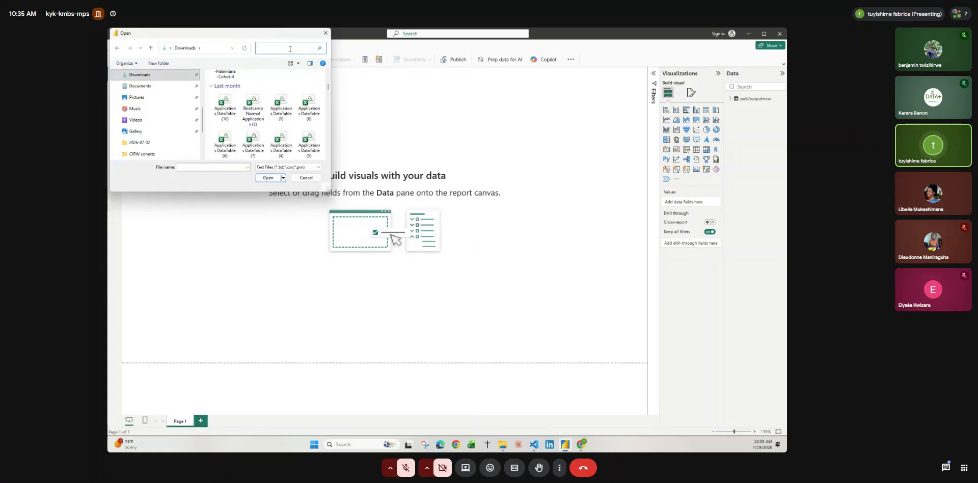
{"action": "type", "text": "anda"}
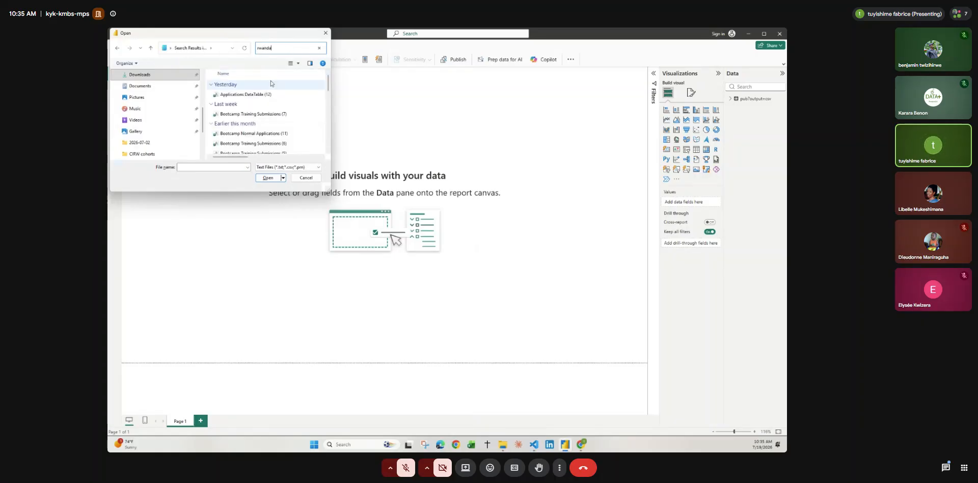
{"action": "scroll", "coordinate": [269, 96], "scroll_direction": "down", "scroll_amount": 4}
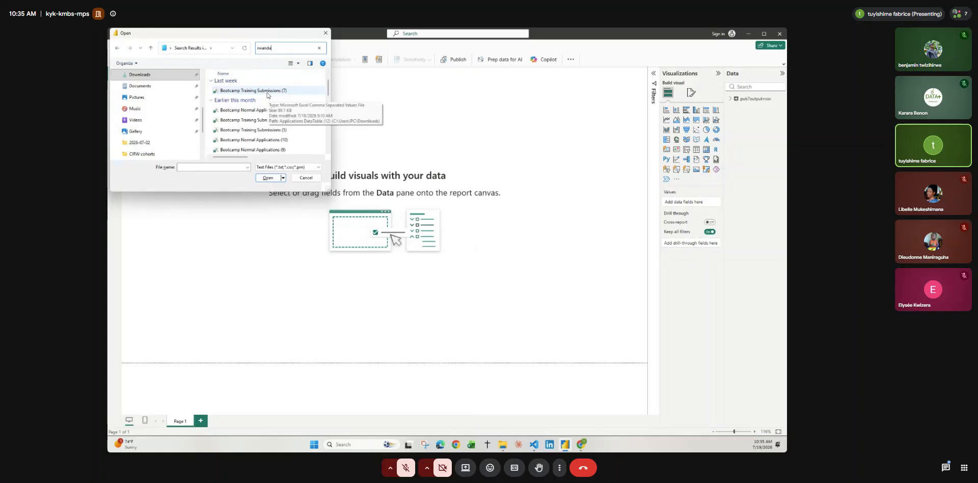
{"action": "scroll", "coordinate": [159, 78], "scroll_direction": "up", "scroll_amount": 3}
Search the Home location for "rwanda".
{"action": "left_click", "coordinate": [157, 77]}
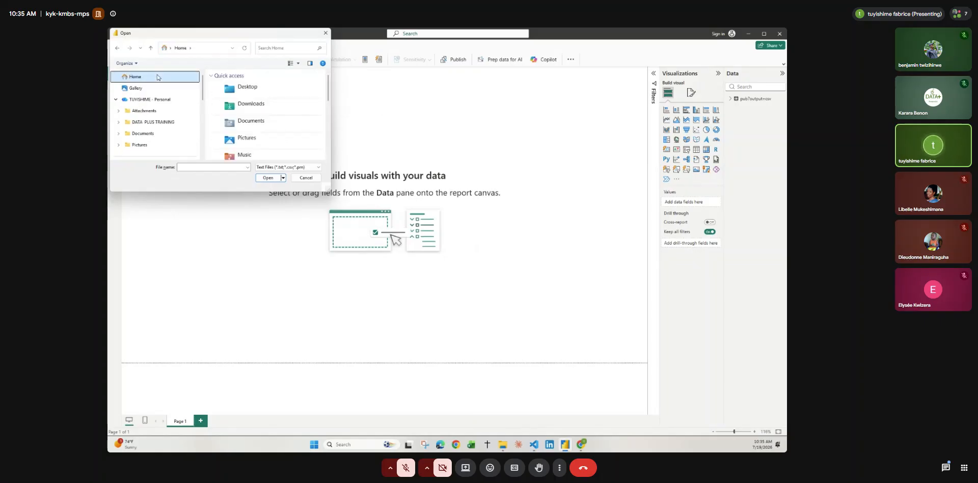
{"action": "key", "text": "Down"}
{"action": "key", "text": "Down"}
{"action": "key", "text": "Down"}
{"action": "key", "text": "Down"}
{"action": "key", "text": "Up"}
{"action": "key", "text": "Up"}
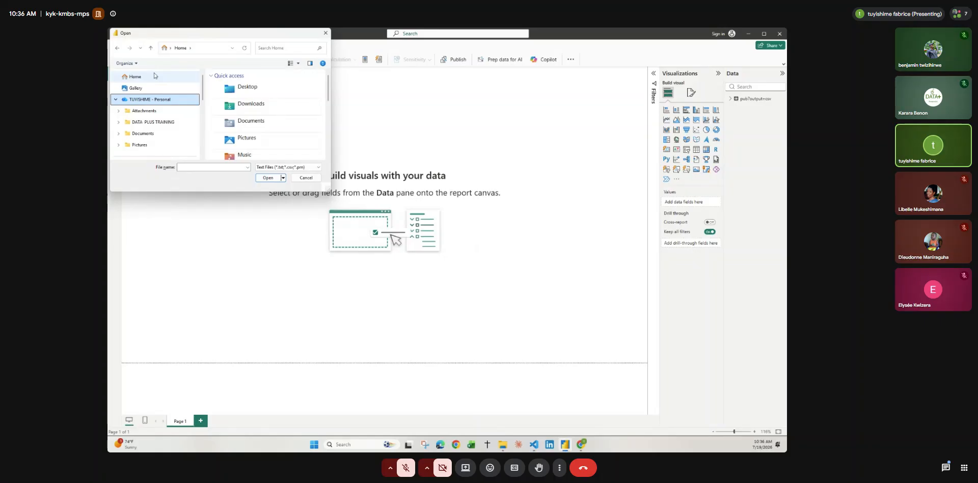
{"action": "type", "text": "rwanda"}
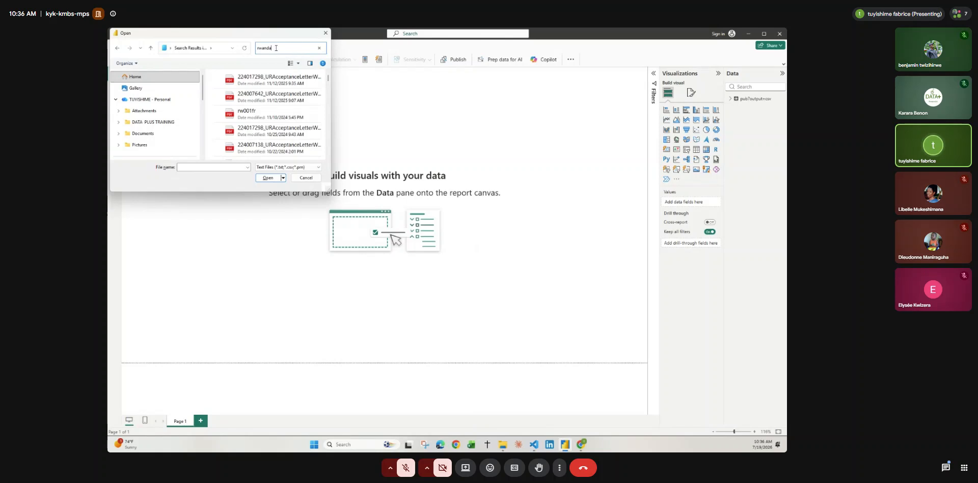
Set the file type filter to All Files and open the files (4) folder in Downloads.
{"action": "left_click", "coordinate": [275, 167]}
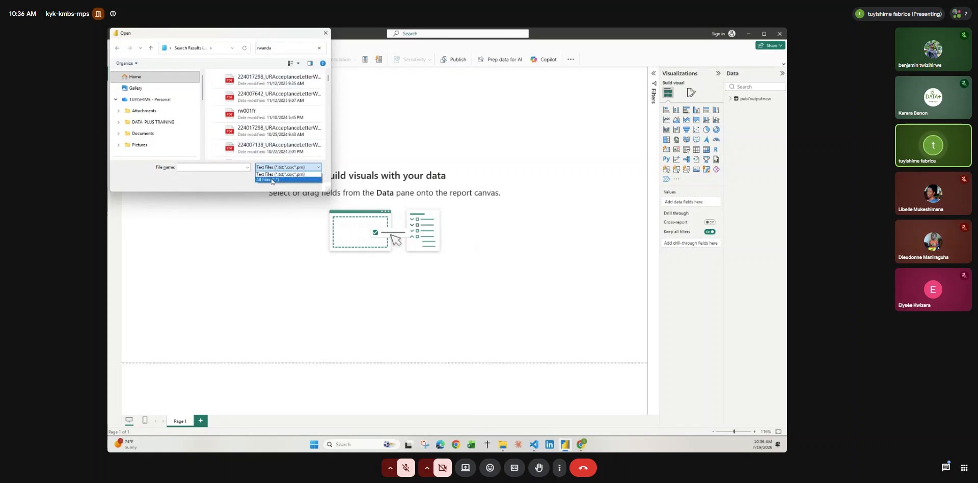
{"action": "left_click", "coordinate": [270, 180]}
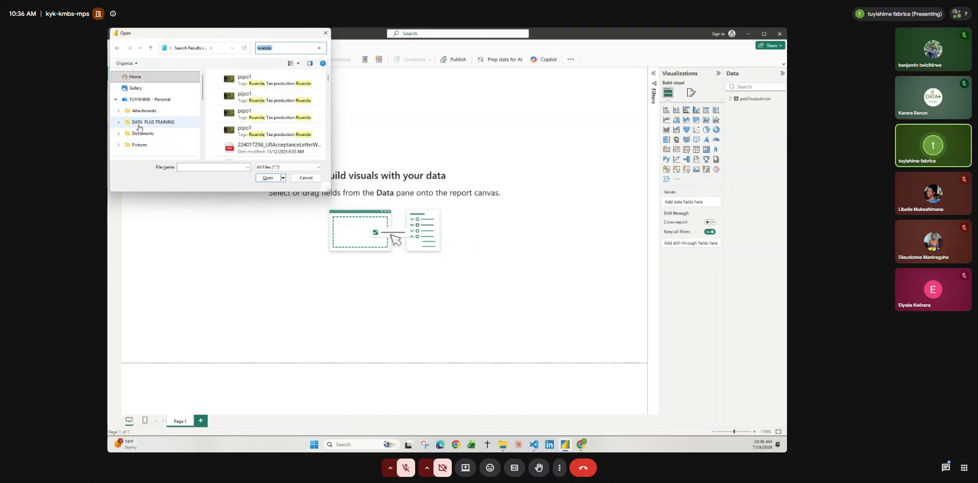
{"action": "scroll", "coordinate": [138, 123], "scroll_direction": "down", "scroll_amount": 5}
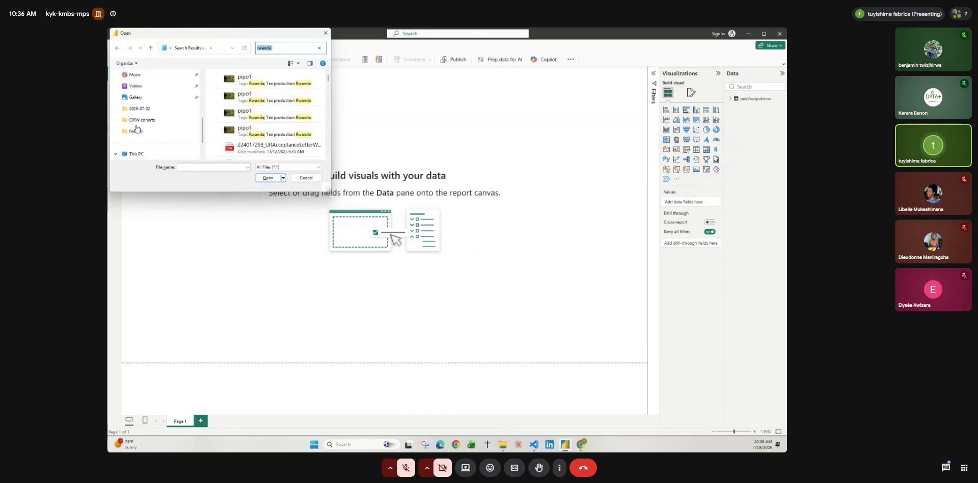
{"action": "left_click", "coordinate": [136, 154]}
{"action": "scroll", "coordinate": [152, 110], "scroll_direction": "up", "scroll_amount": 5}
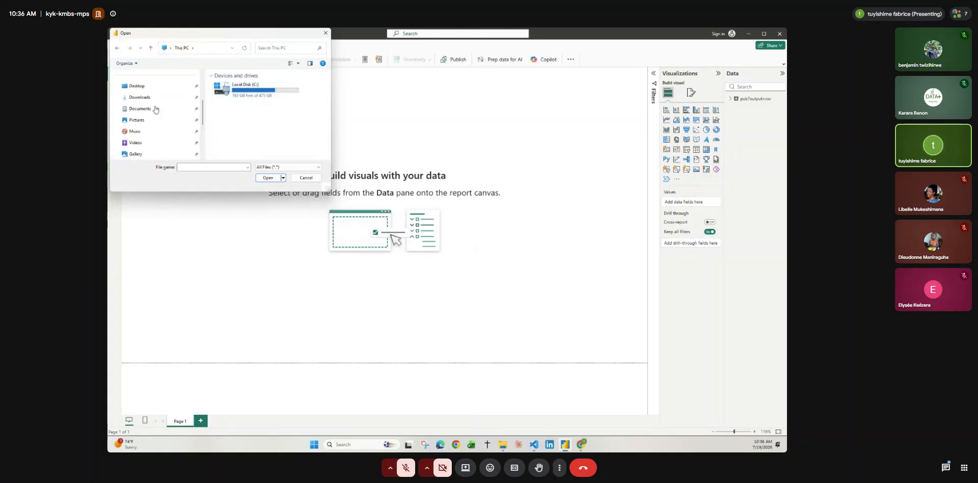
{"action": "scroll", "coordinate": [162, 106], "scroll_direction": "down", "scroll_amount": 3}
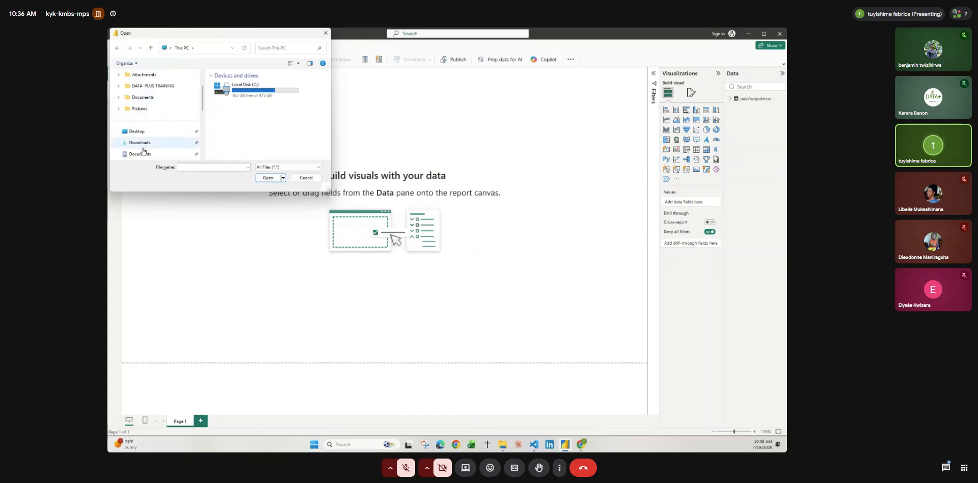
{"action": "left_click", "coordinate": [140, 143]}
{"action": "double_click", "coordinate": [253, 90]}
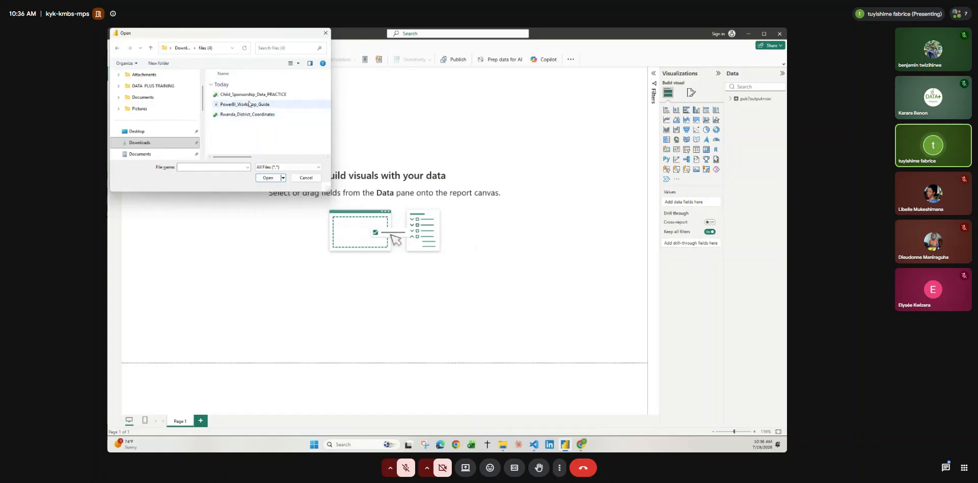
Open Rwanda_District_Coordinates and load its Rwanda District Coordinates table into the report.
{"action": "left_click", "coordinate": [250, 114]}
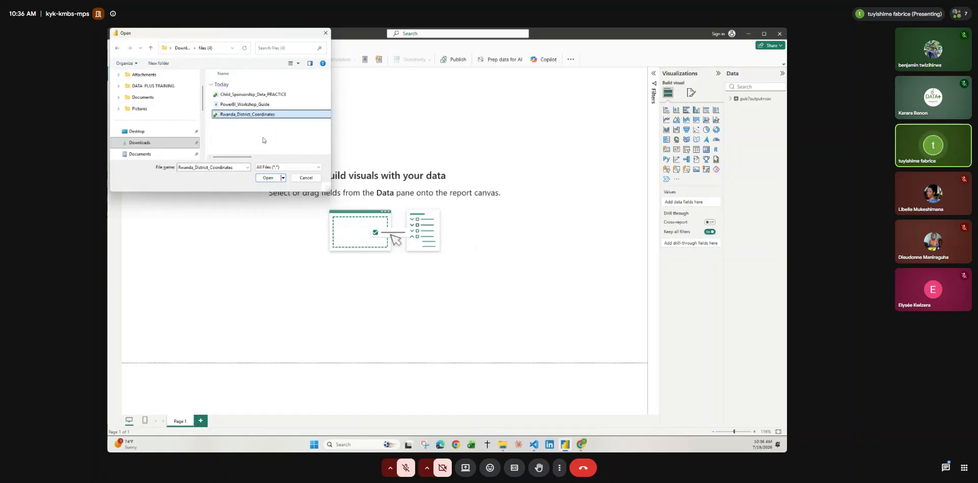
{"action": "left_click", "coordinate": [268, 178]}
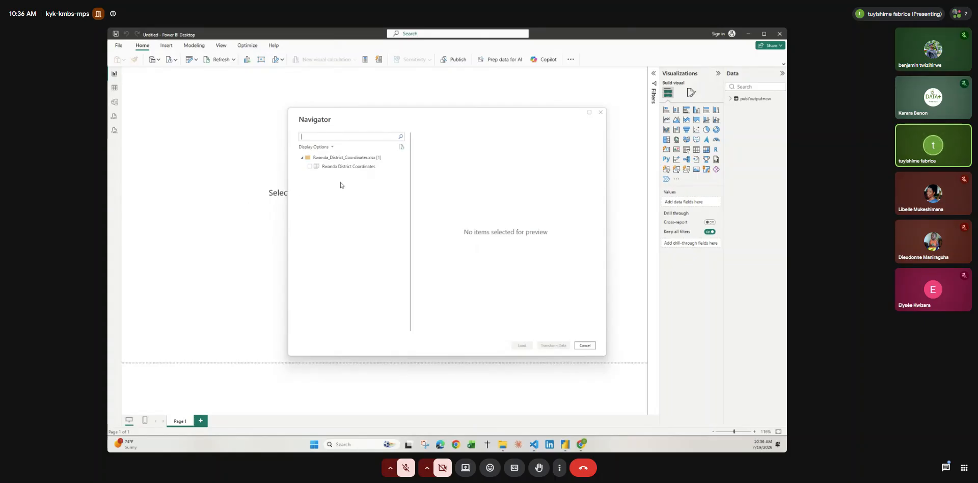
{"action": "left_click", "coordinate": [309, 166]}
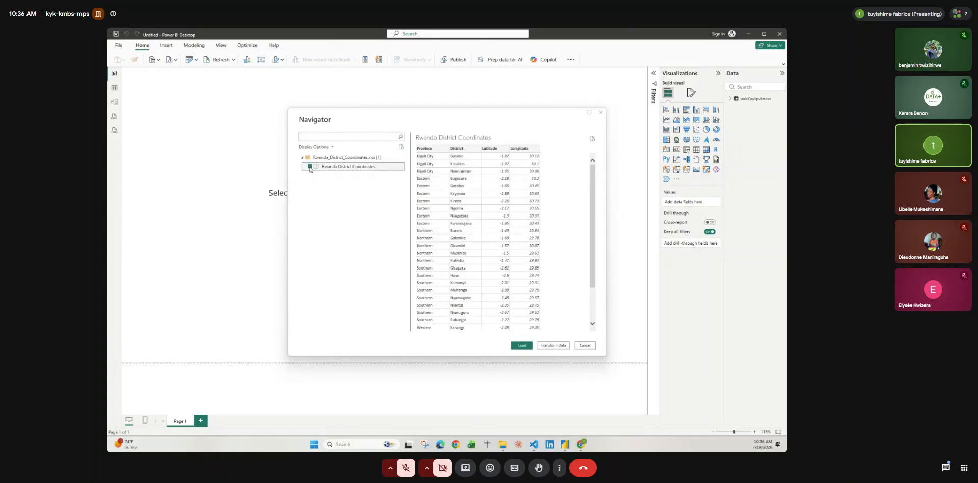
{"action": "left_click", "coordinate": [522, 346]}
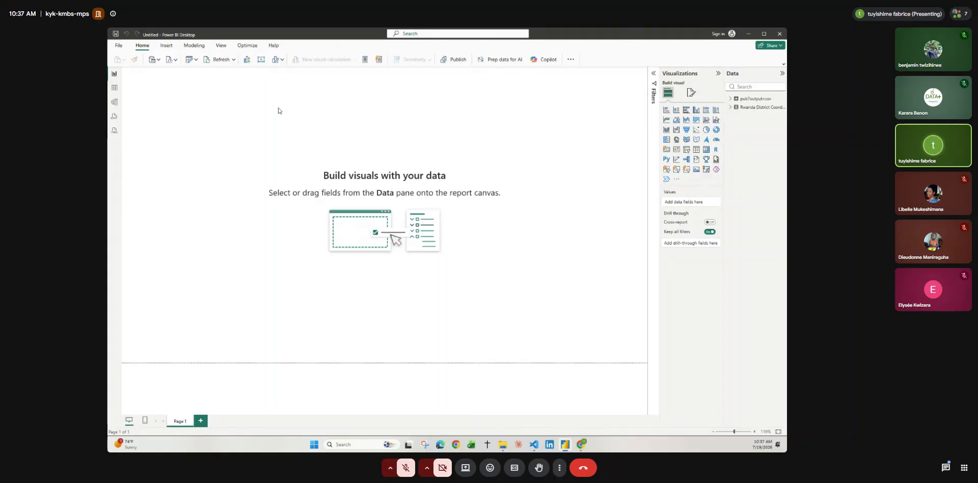
In Model view, delete the relationship between the two tables and move the Rwanda District Coordinates table farther from pub?output=csv.
{"action": "left_click", "coordinate": [114, 102]}
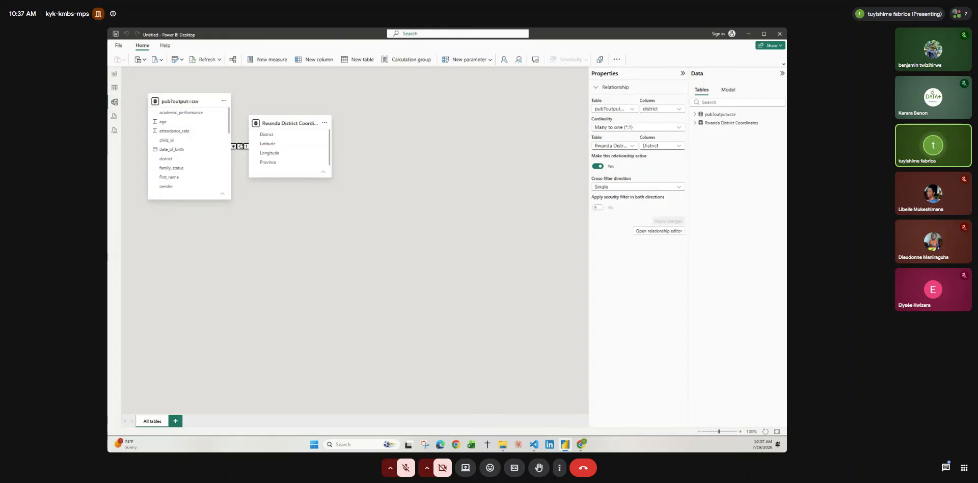
{"action": "right_click", "coordinate": [241, 146]}
{"action": "left_click", "coordinate": [248, 150]}
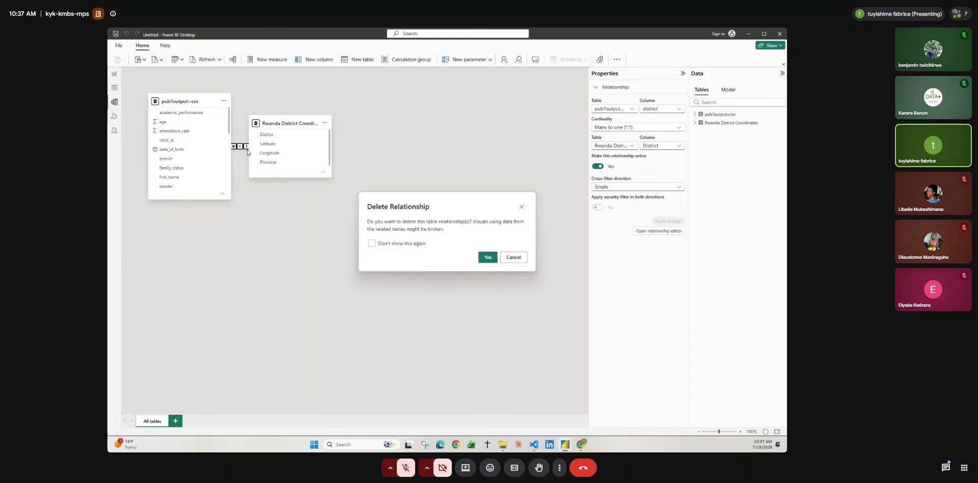
{"action": "key", "text": "Return"}
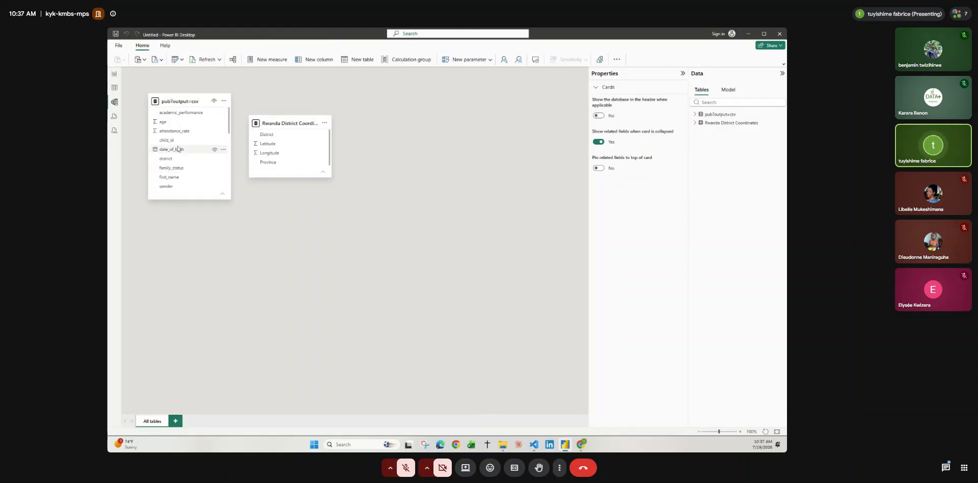
{"action": "left_click_drag", "start_coordinate": [271, 119], "coordinate": [351, 109]}
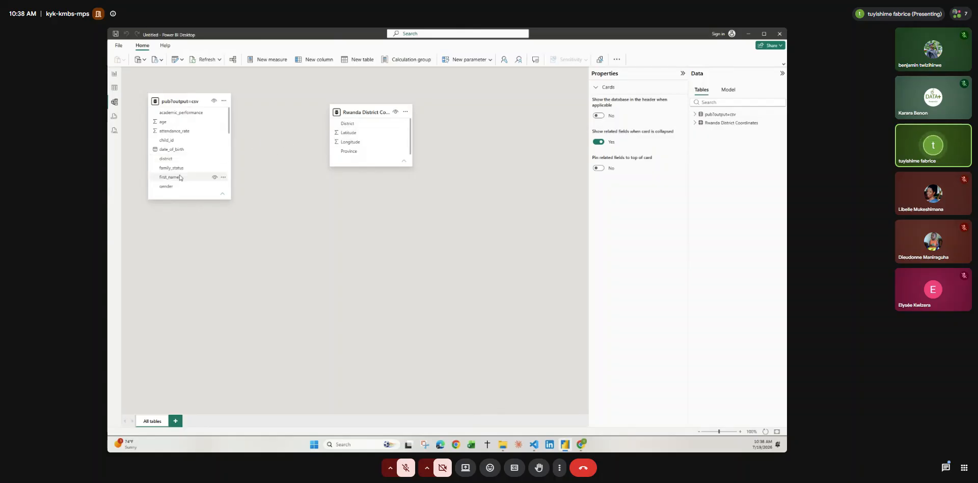
{"action": "left_click_drag", "start_coordinate": [170, 158], "coordinate": [360, 129]}
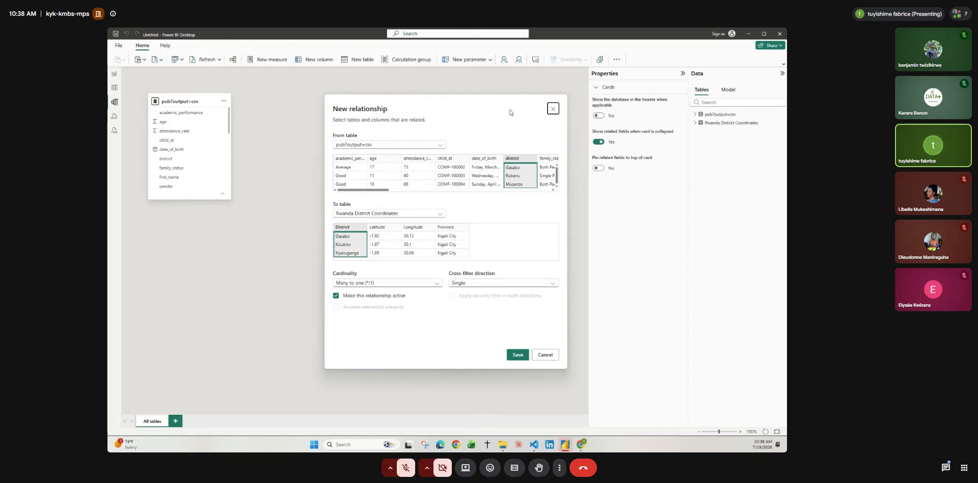
{"action": "left_click", "coordinate": [553, 108]}
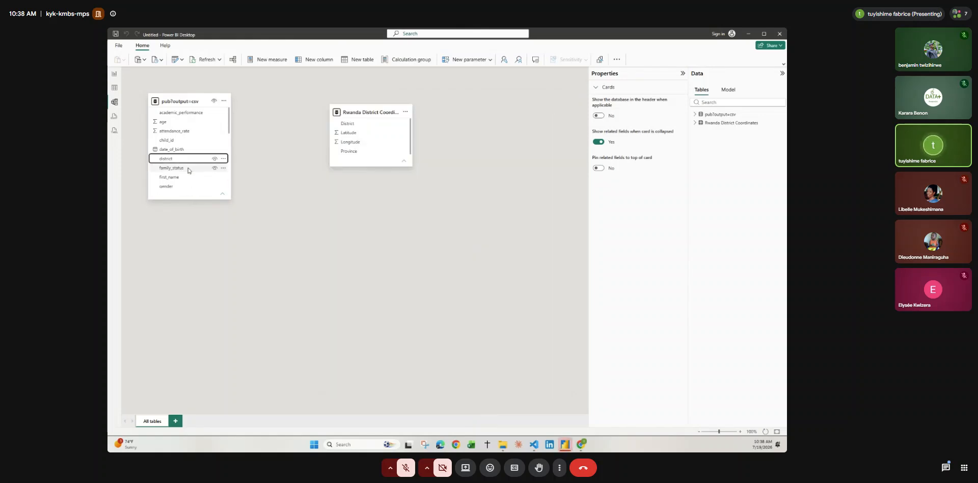
{"action": "left_click_drag", "start_coordinate": [181, 162], "coordinate": [364, 124]}
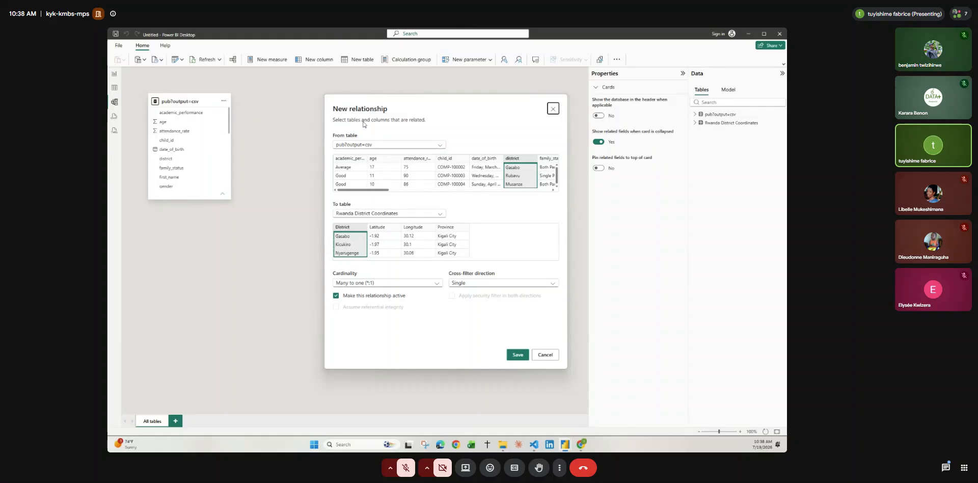
{"action": "left_click", "coordinate": [552, 109]}
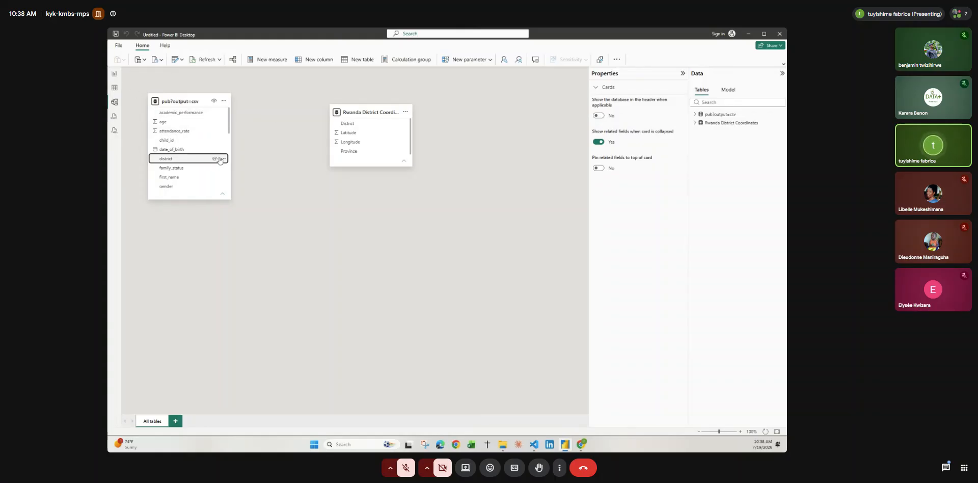
{"action": "mouse_move", "coordinate": [196, 162]}
{"action": "left_mouse_down"}
{"action": "mouse_move", "coordinate": [366, 114]}
{"action": "mouse_move", "coordinate": [375, 124]}
{"action": "mouse_move", "coordinate": [294, 159]}
{"action": "mouse_move", "coordinate": [193, 161]}
{"action": "left_mouse_up"}
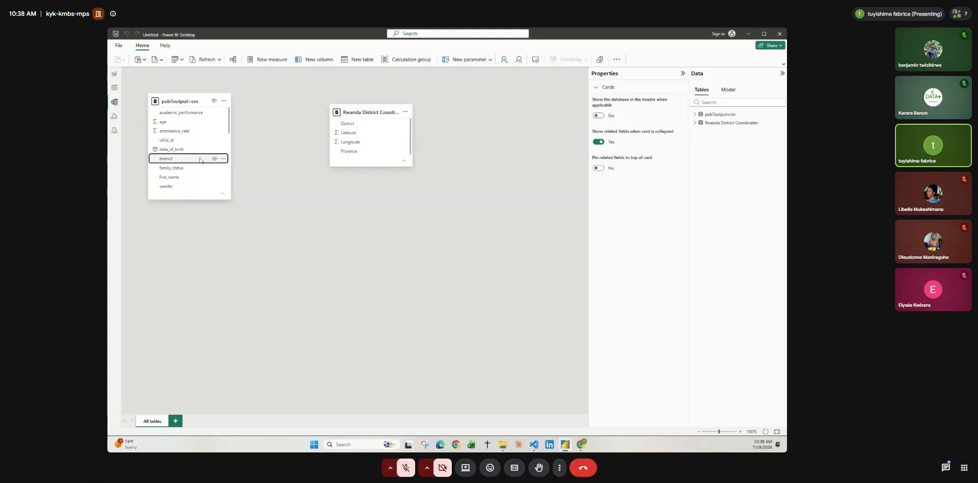
Create a many-to-one relationship from district in pub?output=csv to District in Rwanda District Coordinates, and return to Report view.
{"action": "left_click_drag", "start_coordinate": [198, 161], "coordinate": [379, 126]}
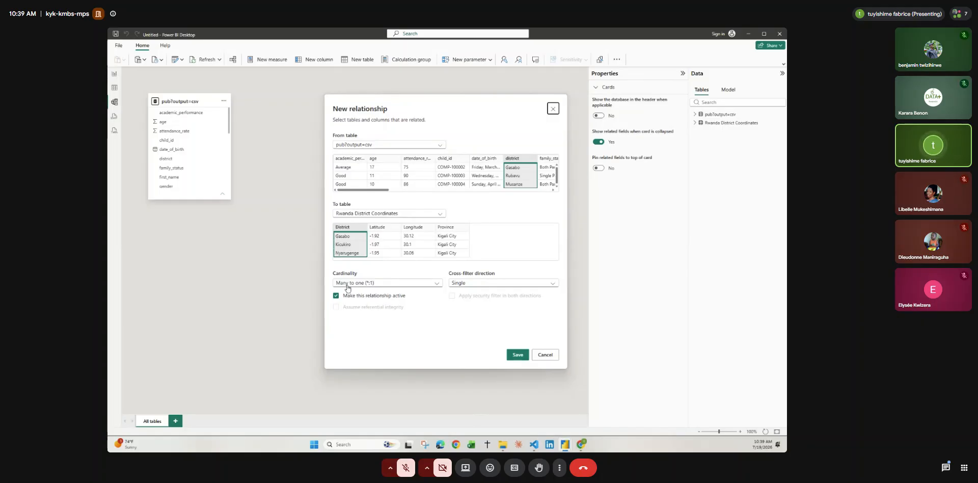
{"action": "left_click", "coordinate": [524, 355]}
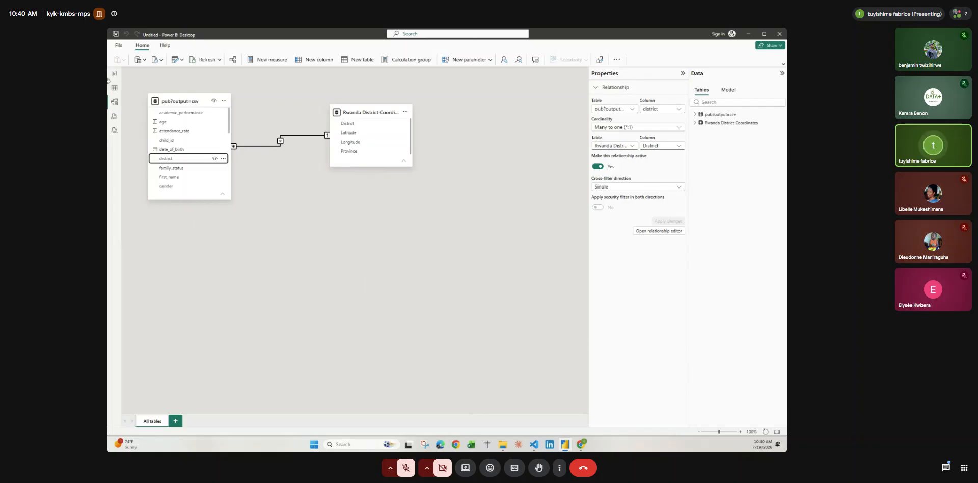
{"action": "left_click", "coordinate": [114, 75]}
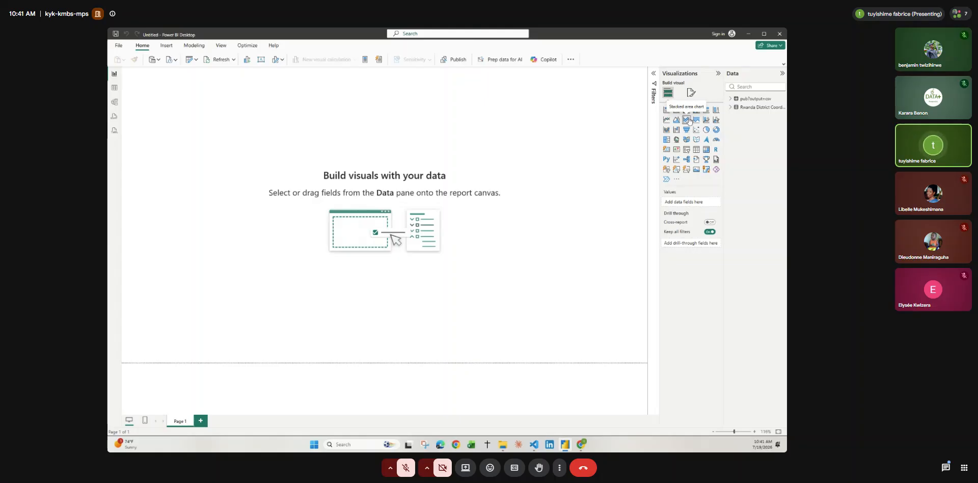
{"action": "left_click", "coordinate": [666, 119]}
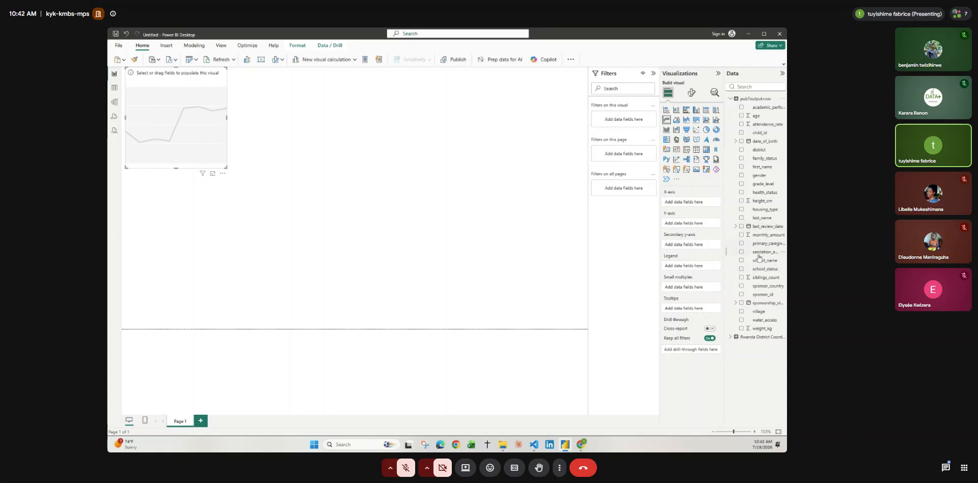
{"action": "left_click_drag", "start_coordinate": [758, 226], "coordinate": [686, 207]}
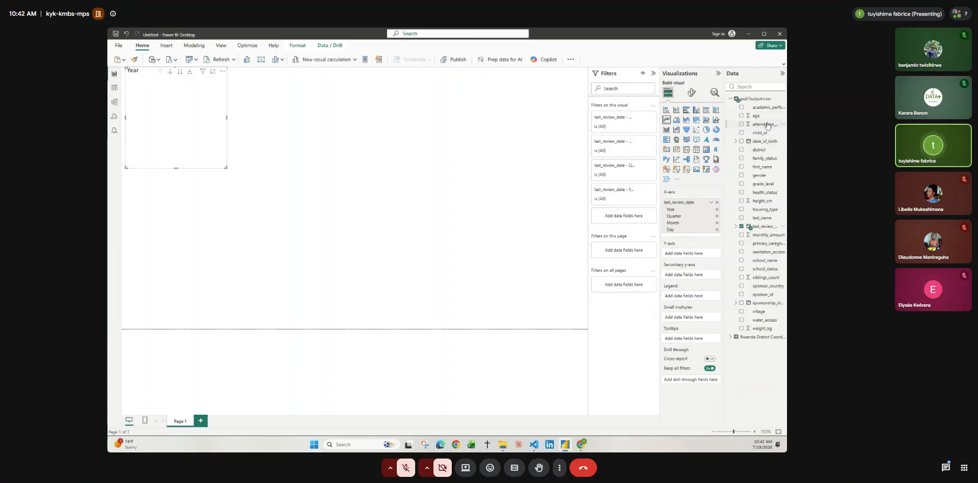
{"action": "left_click_drag", "start_coordinate": [765, 124], "coordinate": [707, 254]}
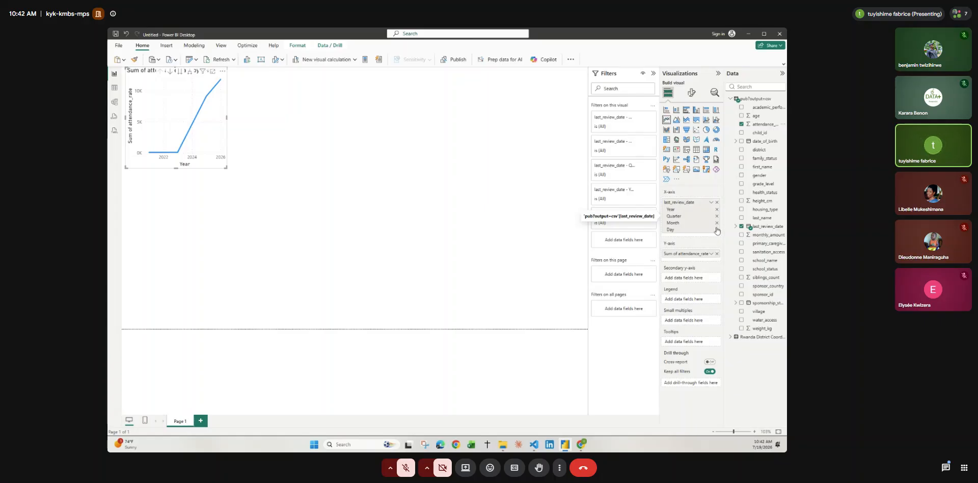
{"action": "left_click", "coordinate": [716, 230]}
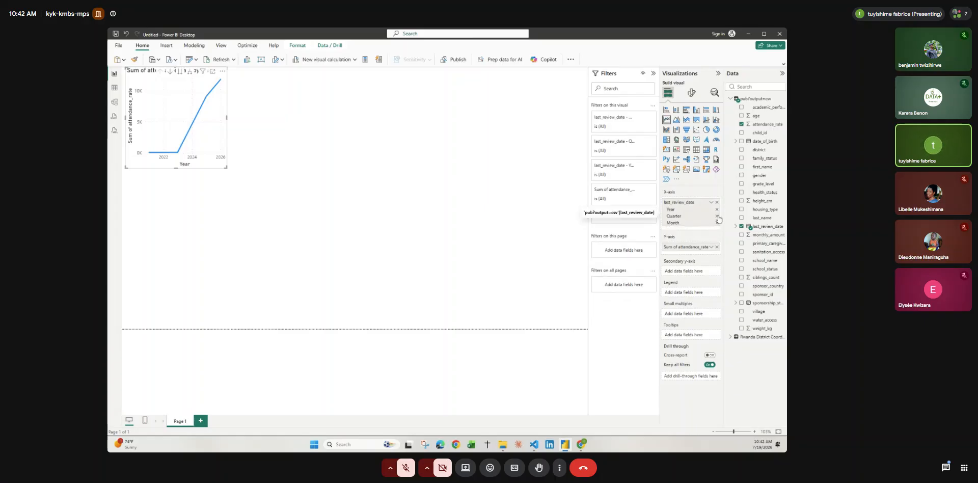
{"action": "left_click", "coordinate": [717, 216]}
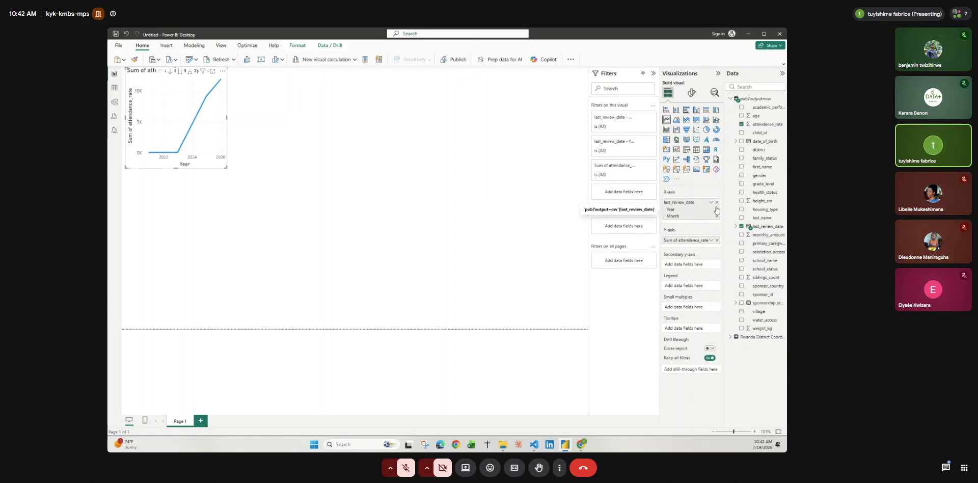
{"action": "left_click", "coordinate": [717, 209]}
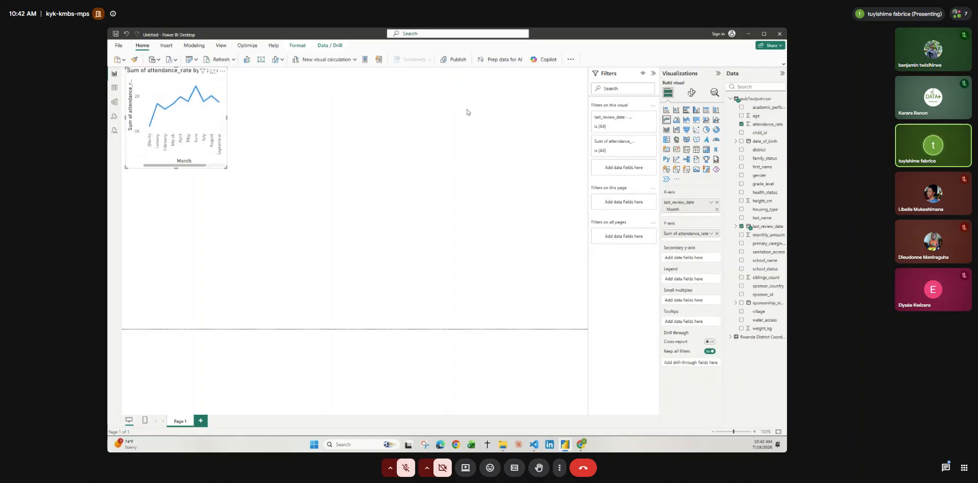
{"action": "left_click_drag", "start_coordinate": [226, 168], "coordinate": [338, 193]}
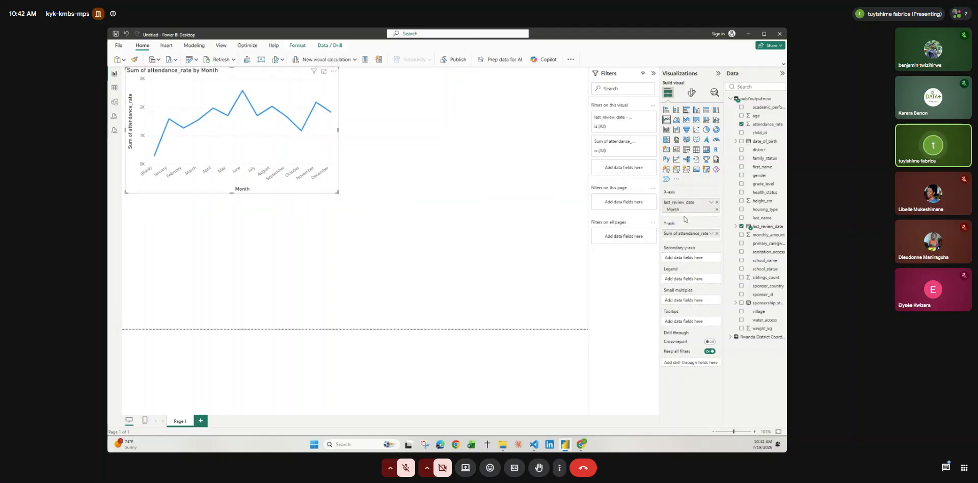
{"action": "left_click", "coordinate": [710, 233]}
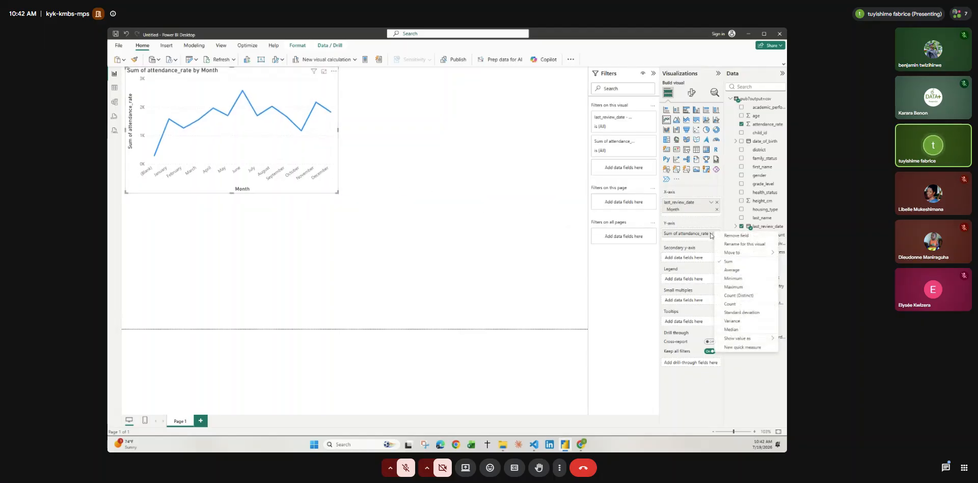
{"action": "left_click", "coordinate": [731, 270]}
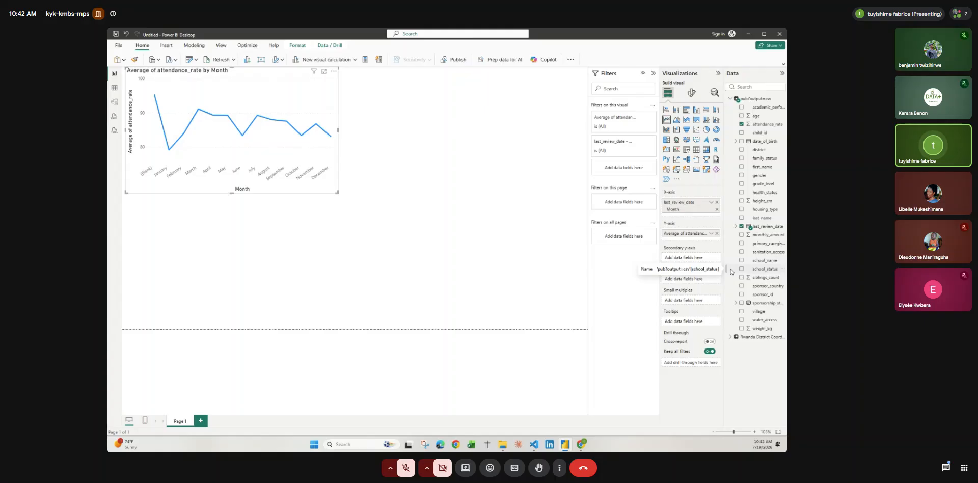
{"action": "key", "text": "Delete"}
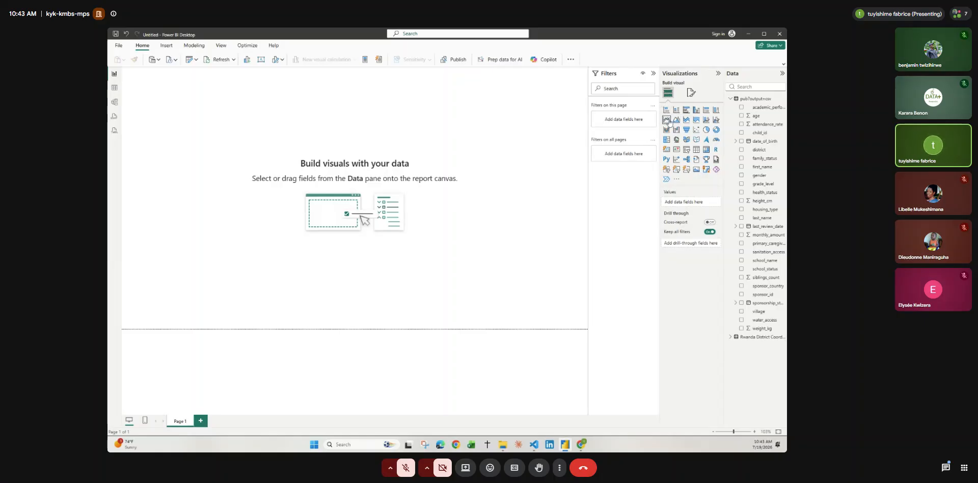
Add a line chart with last_review_date on the X-axis, keeping only its Month level.
{"action": "left_click", "coordinate": [666, 120]}
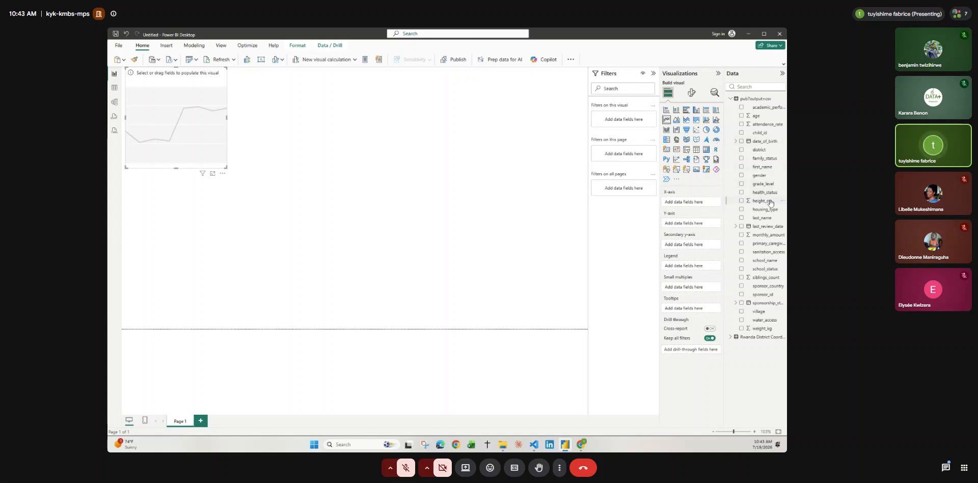
{"action": "left_click_drag", "start_coordinate": [764, 227], "coordinate": [709, 206]}
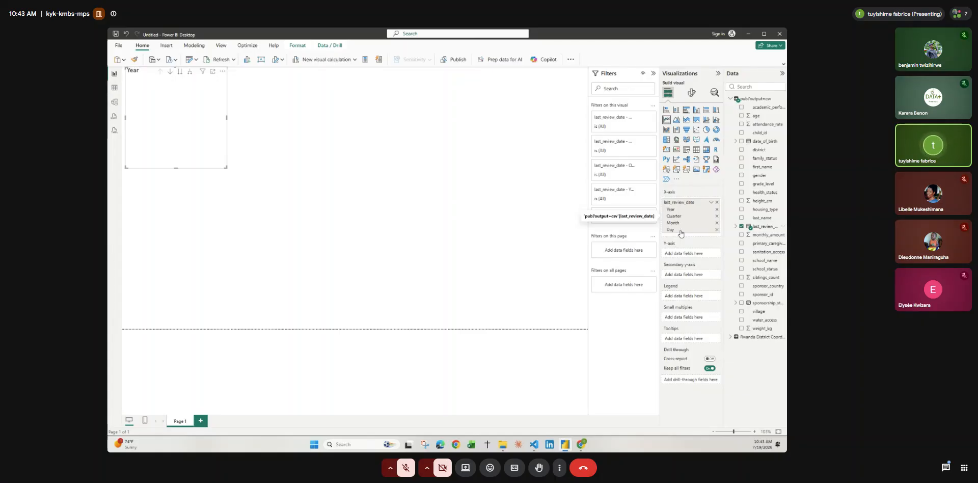
{"action": "left_click", "coordinate": [715, 229]}
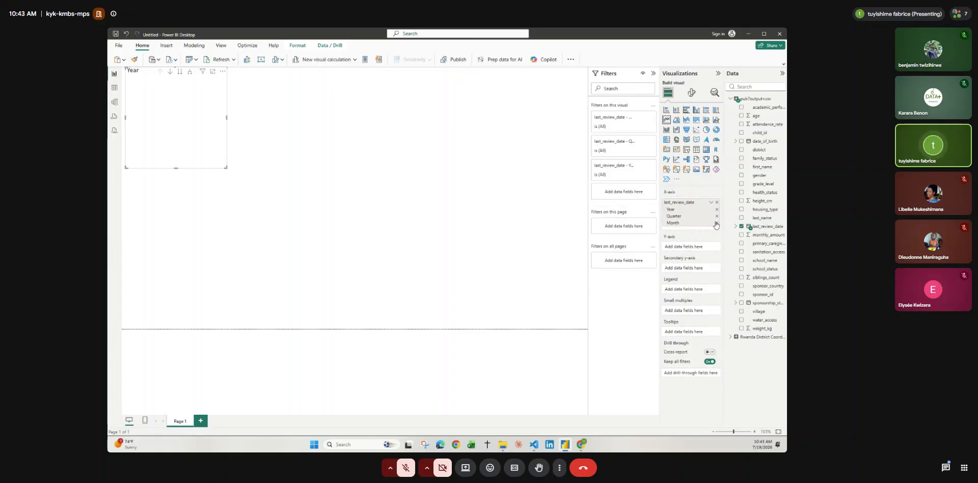
{"action": "left_click", "coordinate": [716, 211]}
{"action": "left_click", "coordinate": [717, 211]}
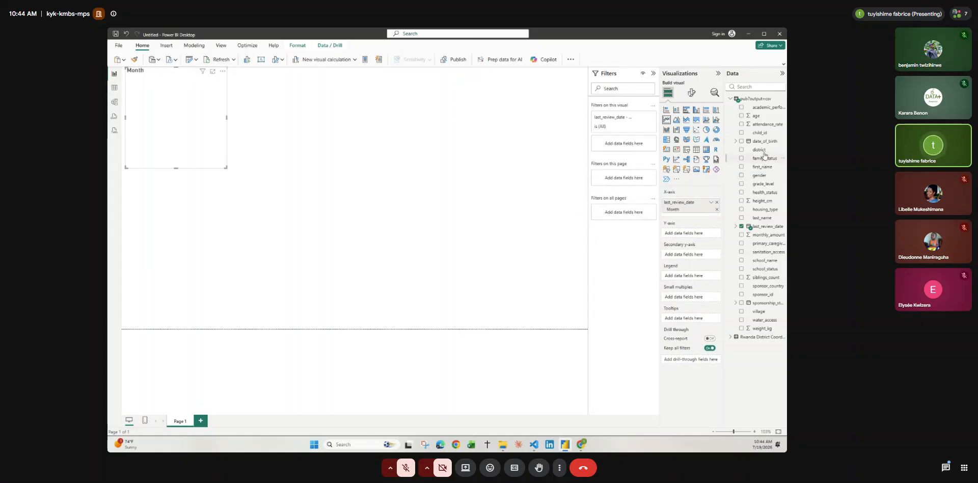
Plot the Average of attendance_rate on the line chart's Y-axis and enlarge the chart until all month labels fit.
{"action": "left_click_drag", "start_coordinate": [762, 125], "coordinate": [699, 235]}
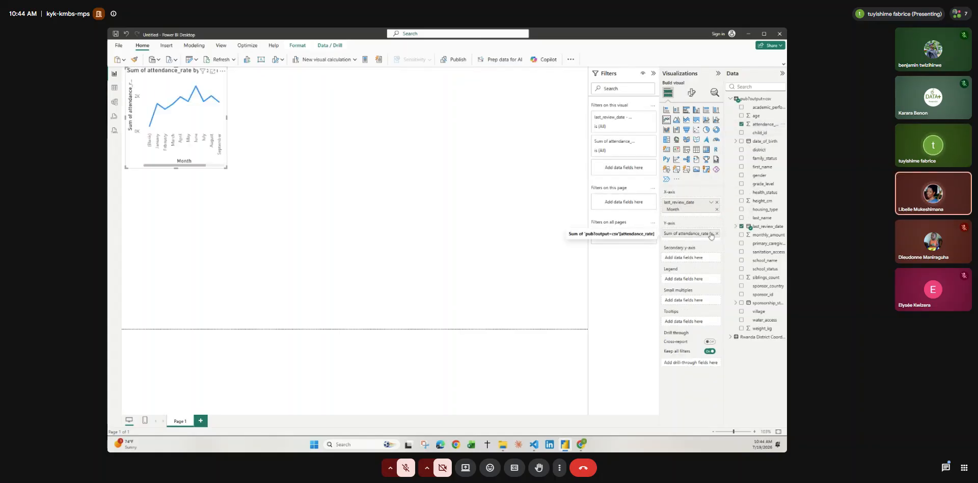
{"action": "left_click", "coordinate": [711, 233]}
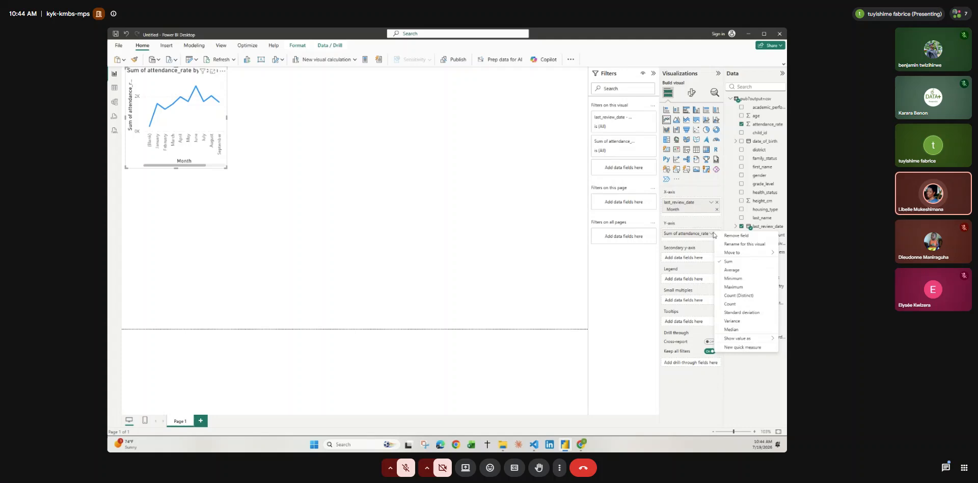
{"action": "left_click", "coordinate": [732, 270]}
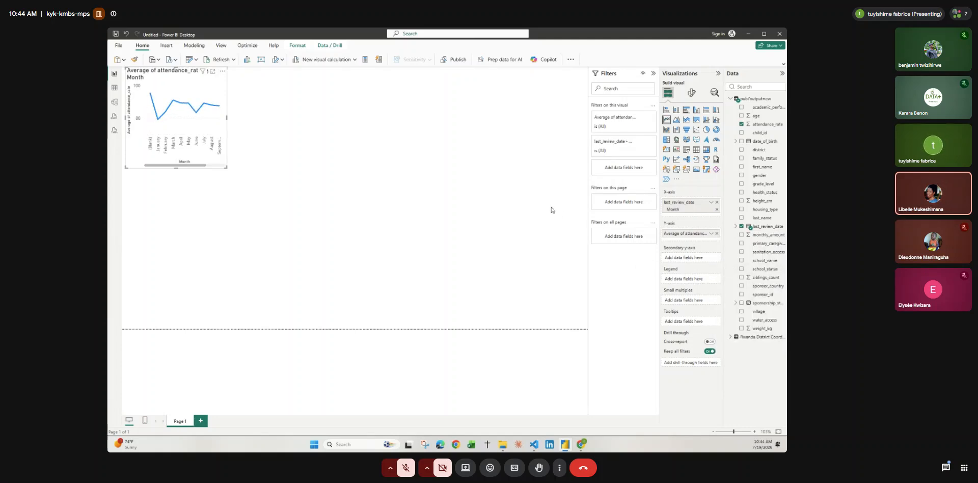
{"action": "left_click_drag", "start_coordinate": [225, 168], "coordinate": [382, 193]}
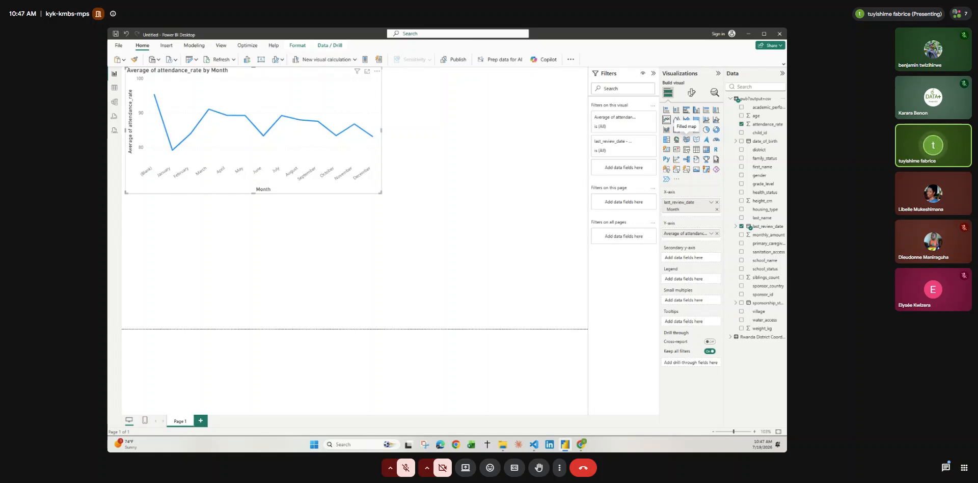
{"action": "left_click_drag", "start_coordinate": [751, 229], "coordinate": [686, 218]}
{"action": "left_click_drag", "start_coordinate": [761, 123], "coordinate": [697, 234]}
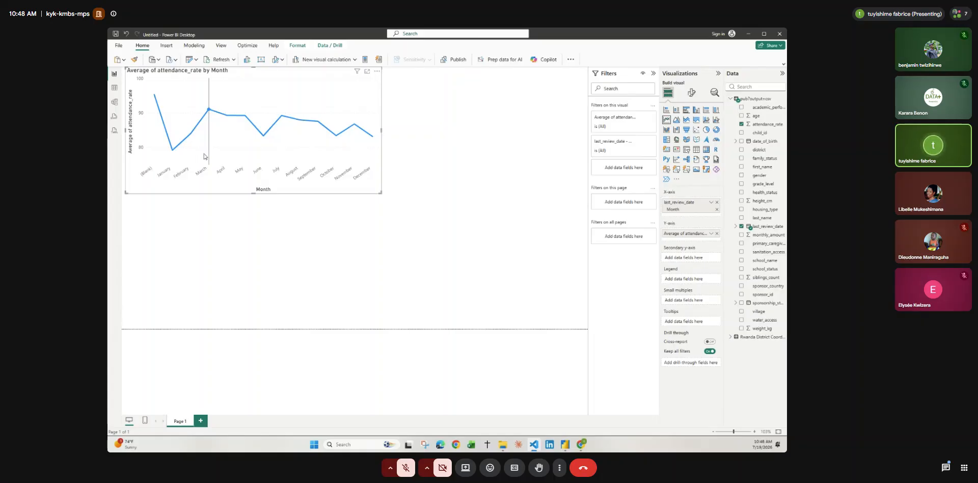
Filter the line chart's last_review_date month to include all values except (Blank).
{"action": "left_click", "coordinate": [613, 148]}
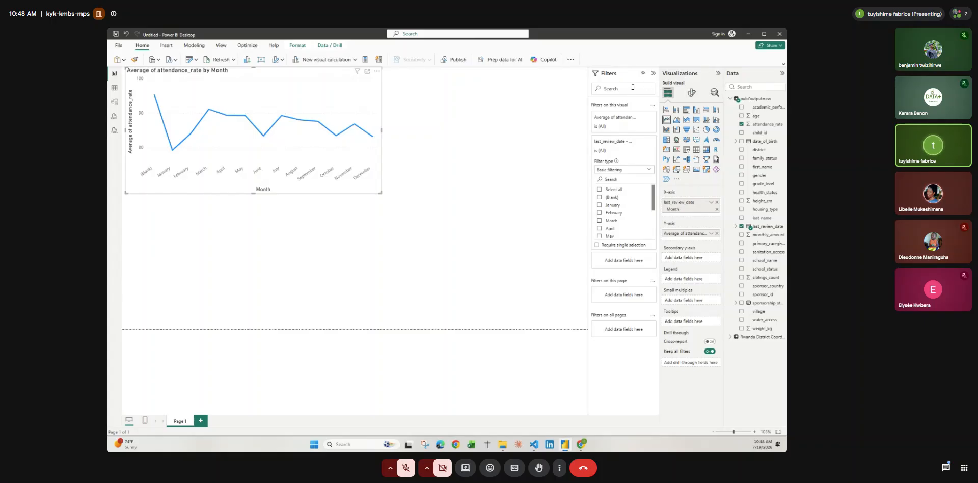
{"action": "left_click", "coordinate": [599, 189]}
{"action": "left_click", "coordinate": [600, 197]}
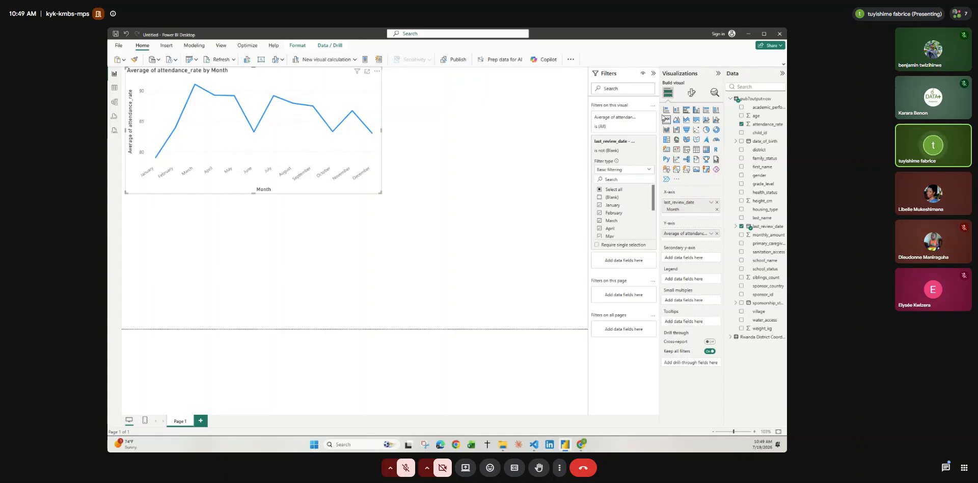
{"action": "left_click", "coordinate": [653, 74]}
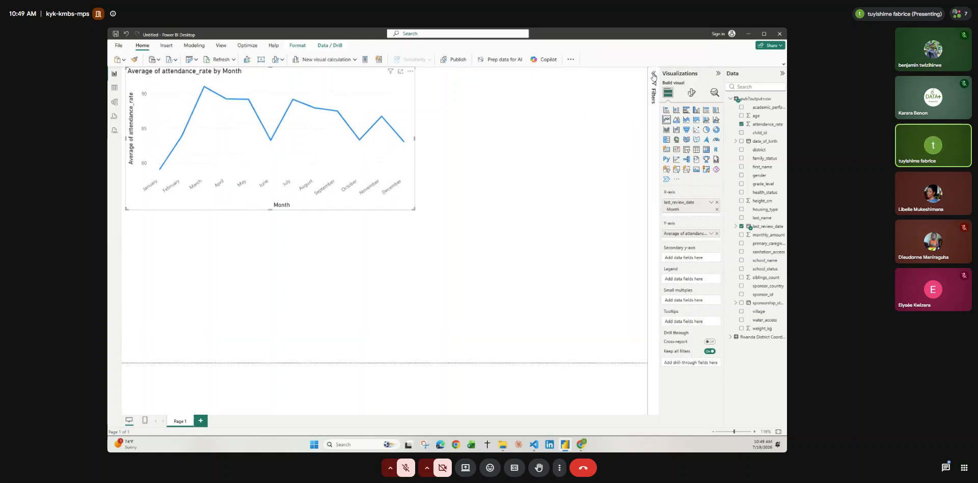
{"action": "left_click", "coordinate": [653, 75]}
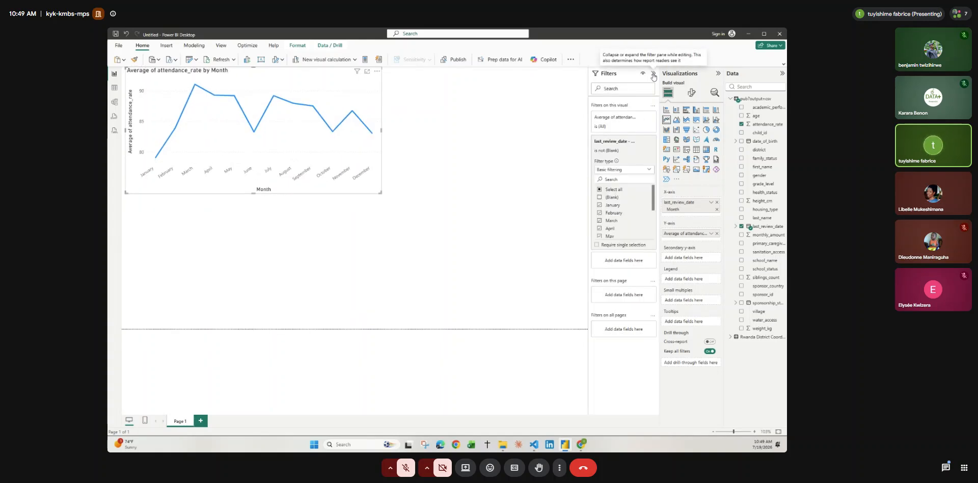
{"action": "left_click", "coordinate": [653, 74]}
{"action": "left_click", "coordinate": [653, 75]}
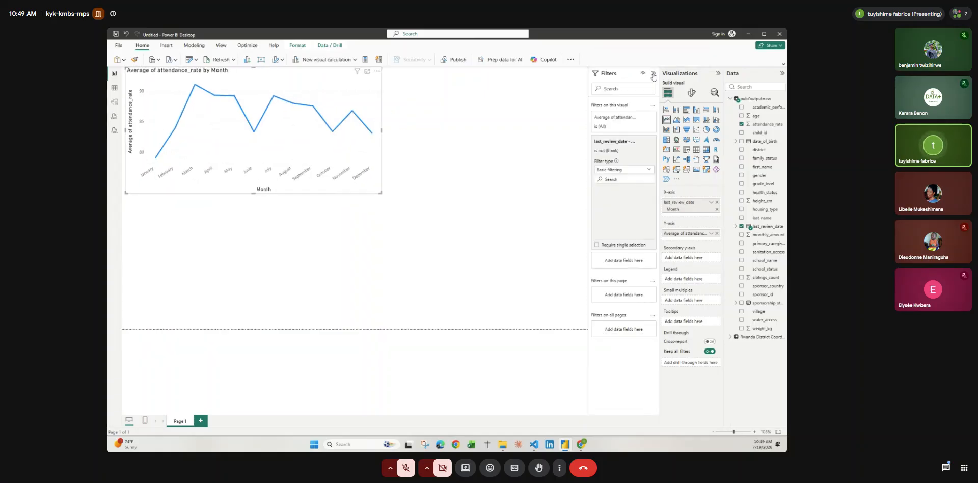
{"action": "left_click", "coordinate": [653, 75]}
{"action": "left_click", "coordinate": [653, 74]}
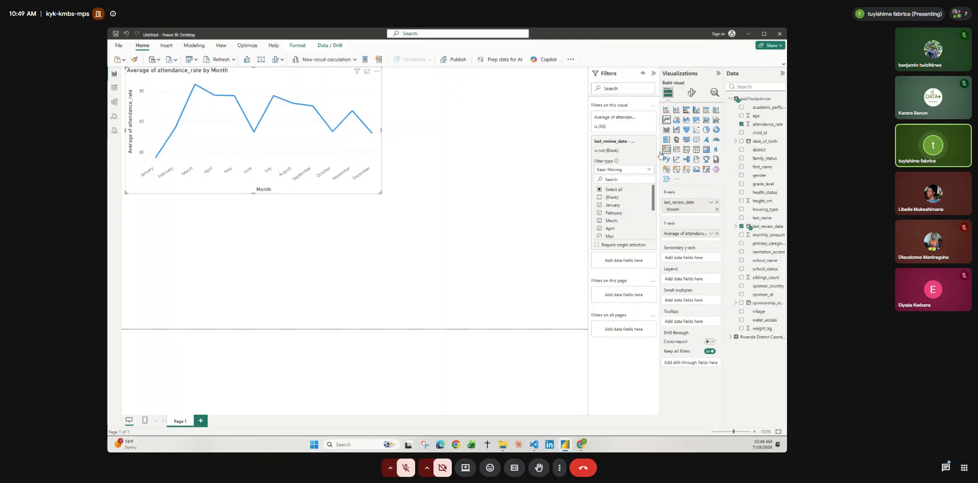
Reset the chart's month filter to all values and exclude (Blank) from it again.
{"action": "left_click", "coordinate": [600, 190]}
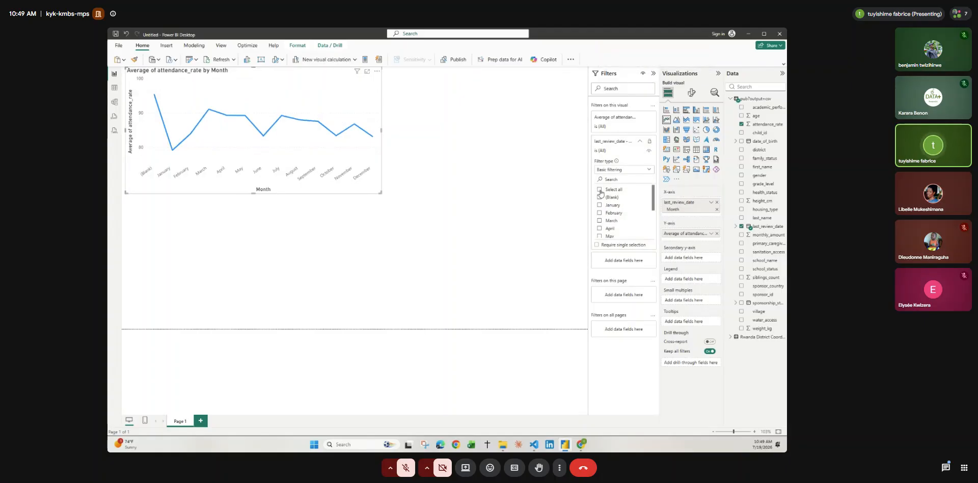
{"action": "left_click", "coordinate": [600, 197]}
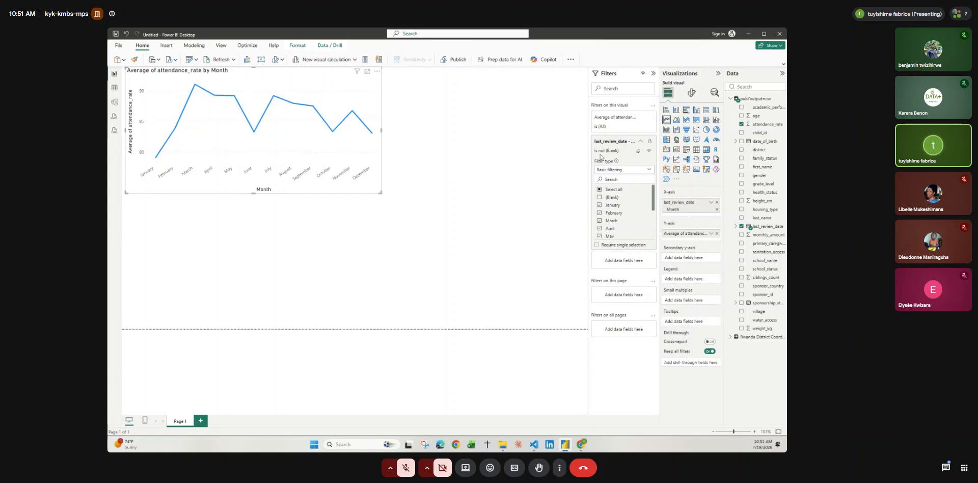
{"action": "left_click", "coordinate": [600, 189]}
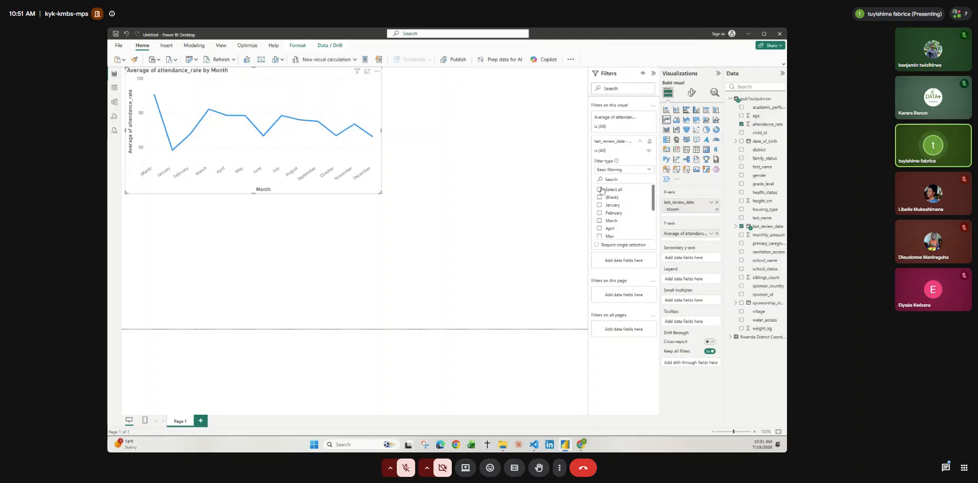
{"action": "left_click", "coordinate": [600, 189]}
{"action": "left_click", "coordinate": [599, 197]}
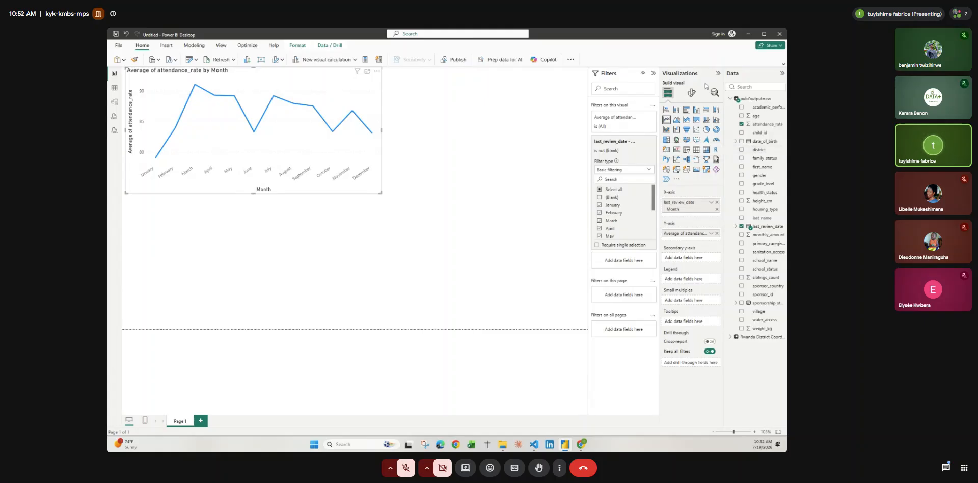
Add a new measure to the pub?output=csv table and name it BMI.
{"action": "left_click", "coordinate": [400, 159]}
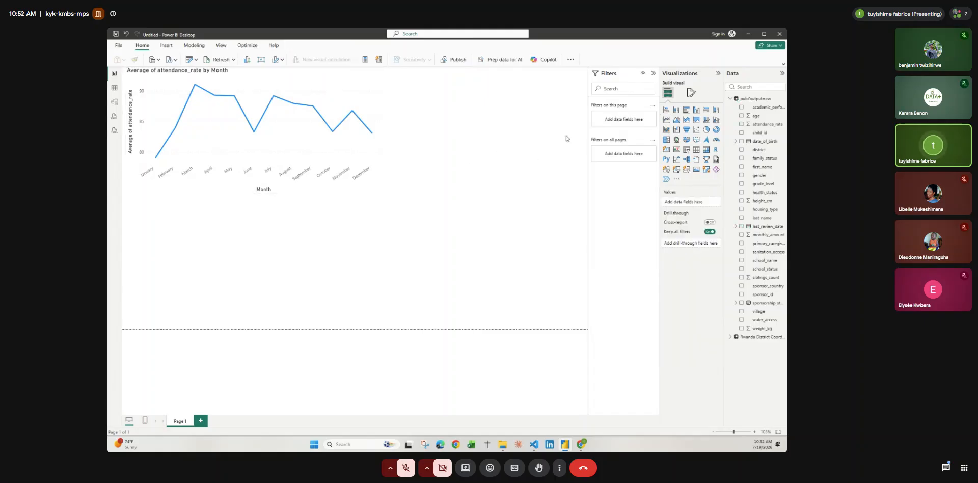
{"action": "left_click", "coordinate": [752, 99]}
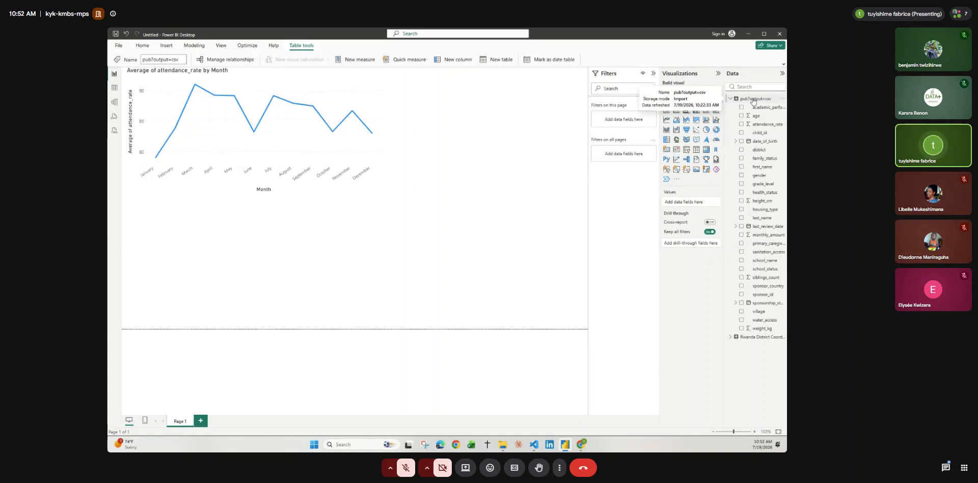
{"action": "left_click", "coordinate": [782, 99]}
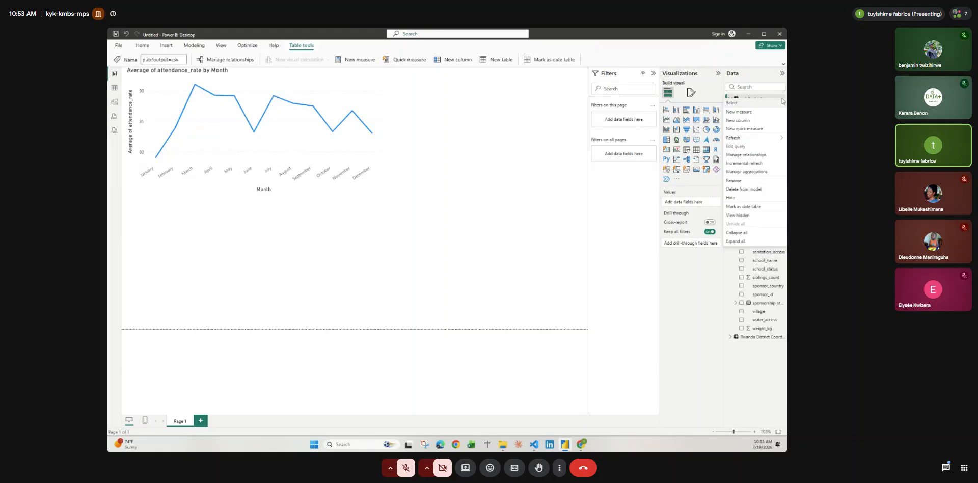
{"action": "left_click", "coordinate": [783, 100]}
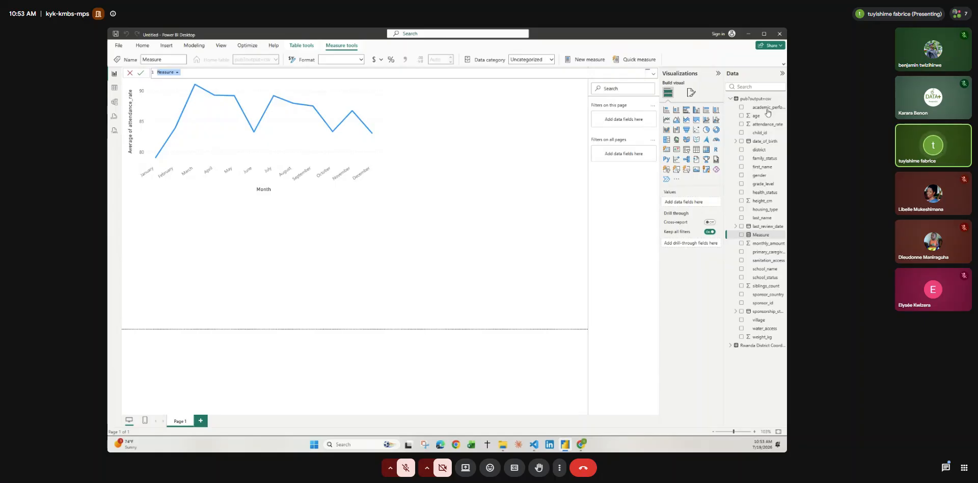
{"action": "key", "text": "BackSpace"}
{"action": "type", "text": "BMI"}
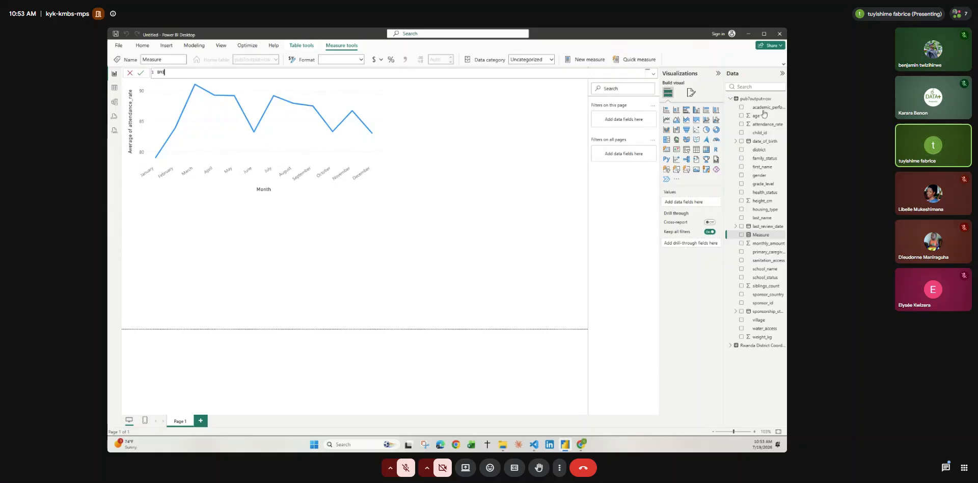
{"action": "scroll", "coordinate": [342, 105], "scroll_direction": "down", "scroll_amount": 3}
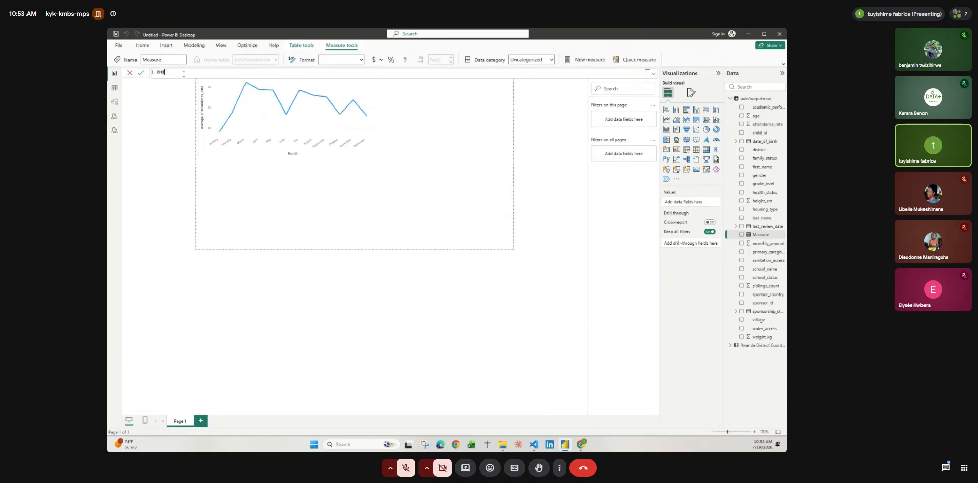
{"action": "double_click", "coordinate": [162, 71]}
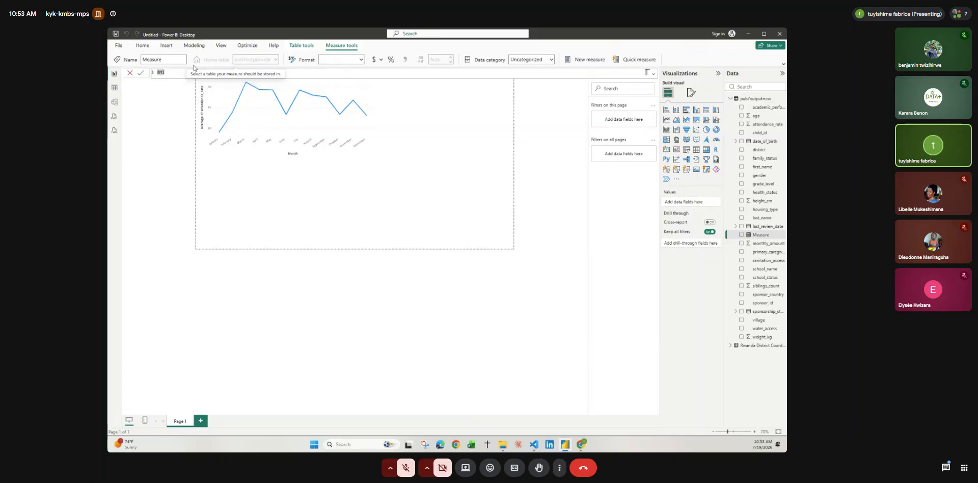
Commit the measure as "BMI =" with an empty expression, dropping the attempted weight reference.
{"action": "type", "text": "= we"}
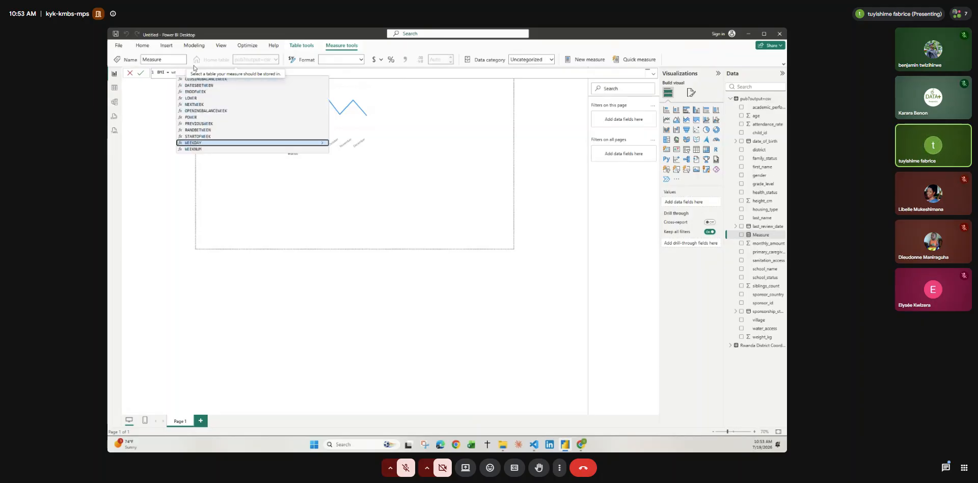
{"action": "type", "text": "ig"}
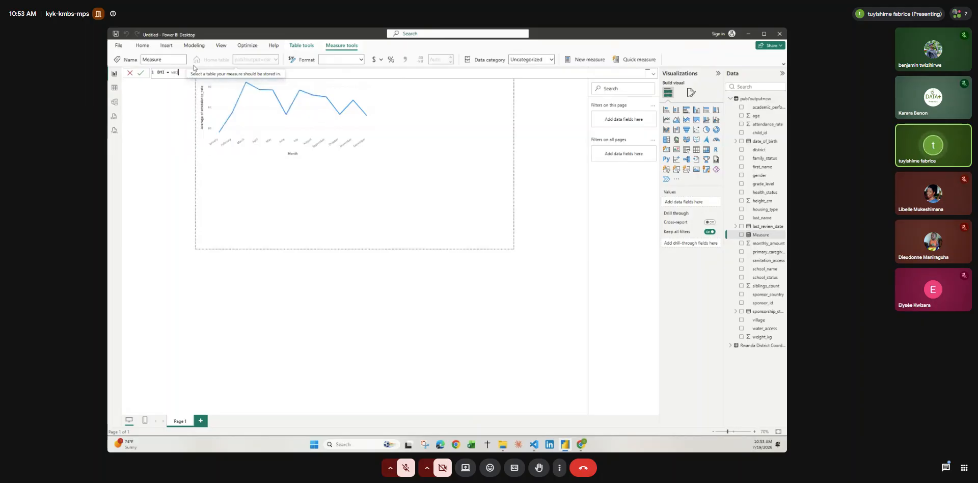
{"action": "key", "text": "BackSpace"}
{"action": "key", "text": "BackSpace"}
{"action": "key", "text": "BackSpace"}
{"action": "key", "text": "BackSpace"}
{"action": "type", "text": "t"}
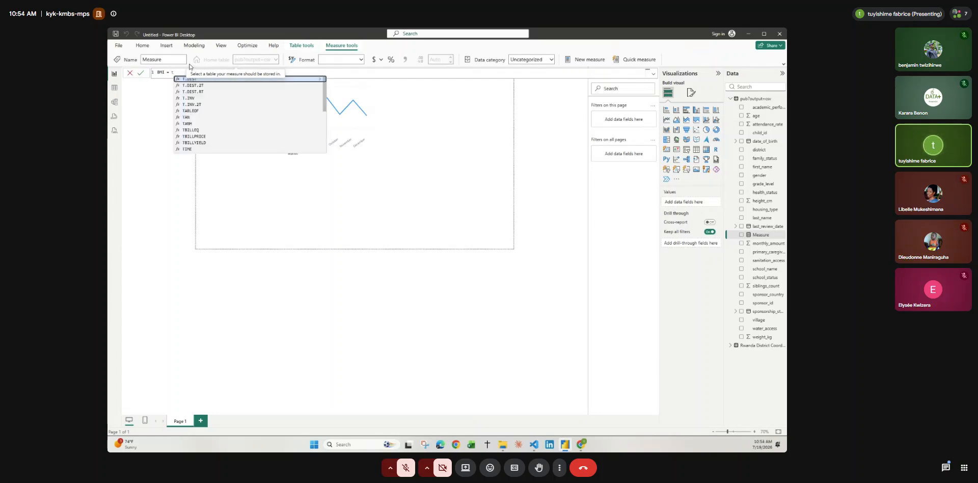
{"action": "key", "text": "BackSpace"}
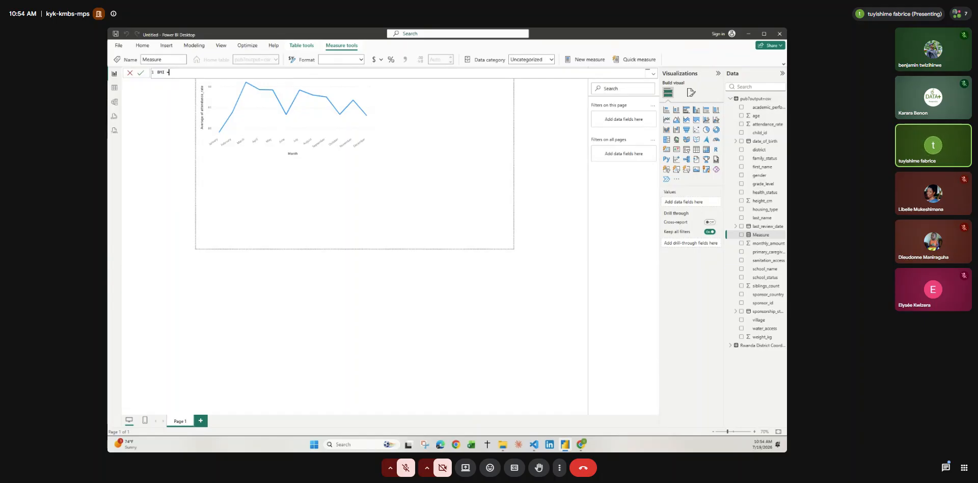
{"action": "scroll", "coordinate": [238, 140], "scroll_direction": "down", "scroll_amount": 4}
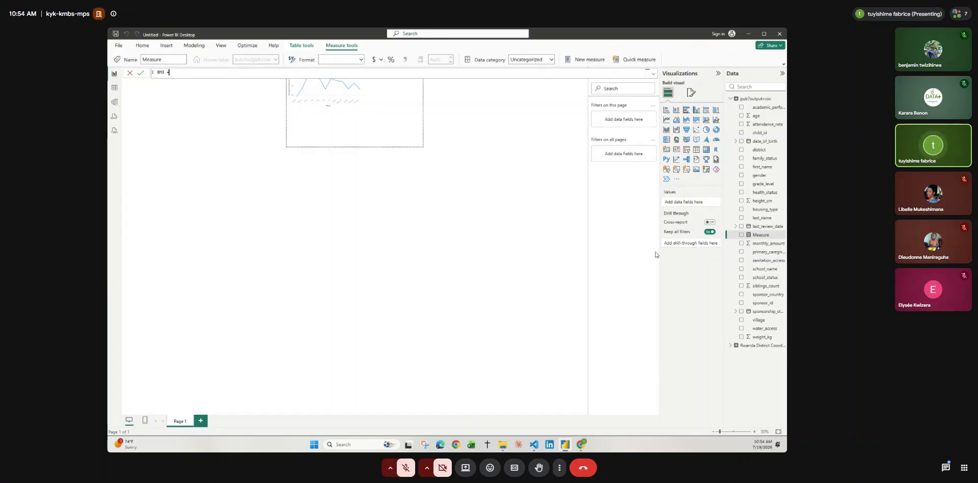
{"action": "left_click", "coordinate": [752, 236]}
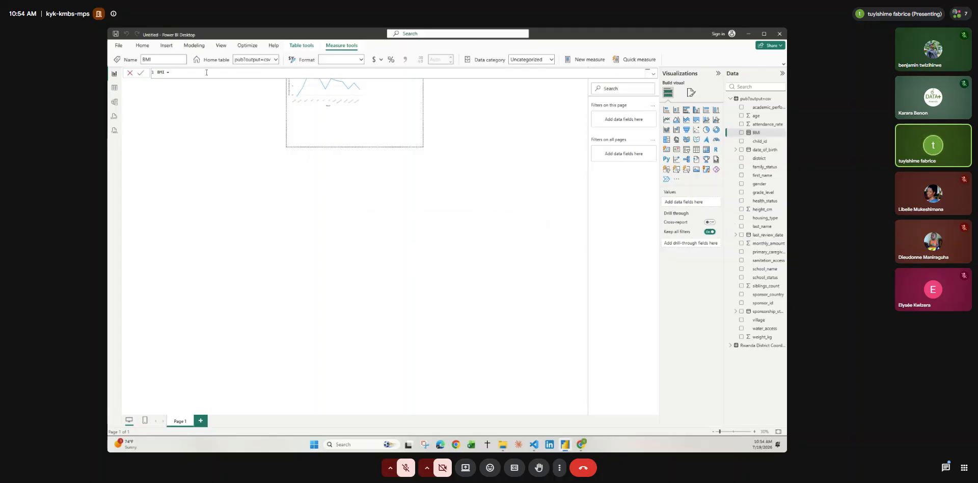
Try to build the BMI measure's formula with the DIVIDE function, and clear the expression from the formula.
{"action": "type", "text": "divi"}
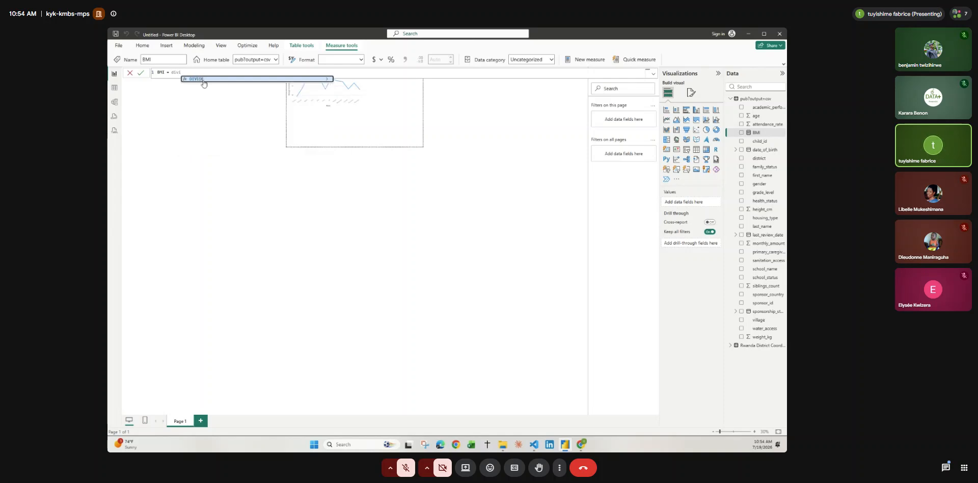
{"action": "left_click", "coordinate": [199, 80]}
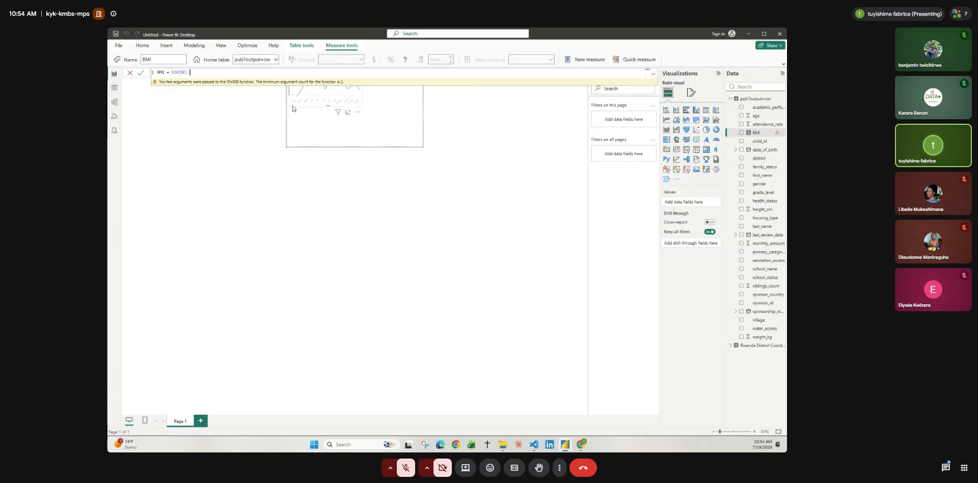
{"action": "type", "text": "'we"}
{"action": "key", "text": "BackSpace"}
{"action": "key", "text": "BackSpace"}
{"action": "key", "text": "BackSpace"}
{"action": "key", "text": "BackSpace"}
{"action": "key", "text": "BackSpace"}
{"action": "key", "text": "BackSpace"}
{"action": "key", "text": "BackSpace"}
{"action": "key", "text": "BackSpace"}
{"action": "key", "text": "BackSpace"}
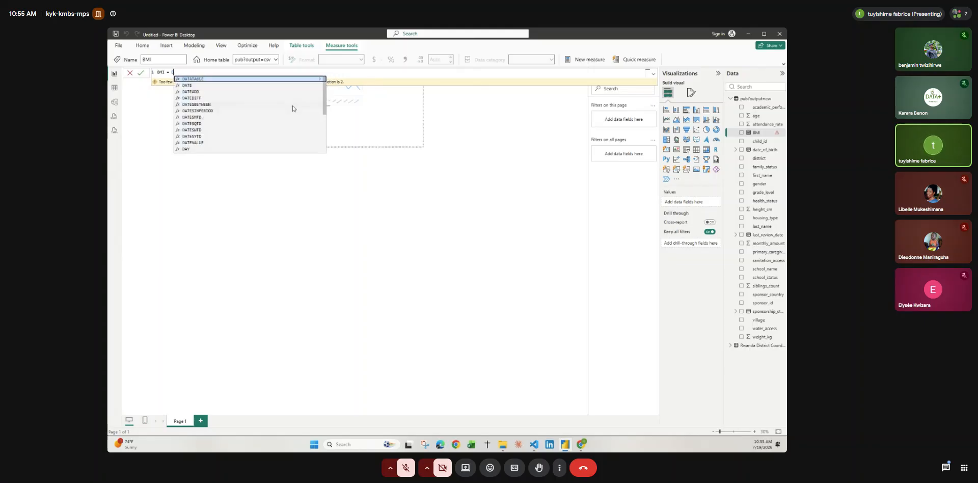
{"action": "key", "text": "BackSpace"}
{"action": "key", "text": "BackSpace"}
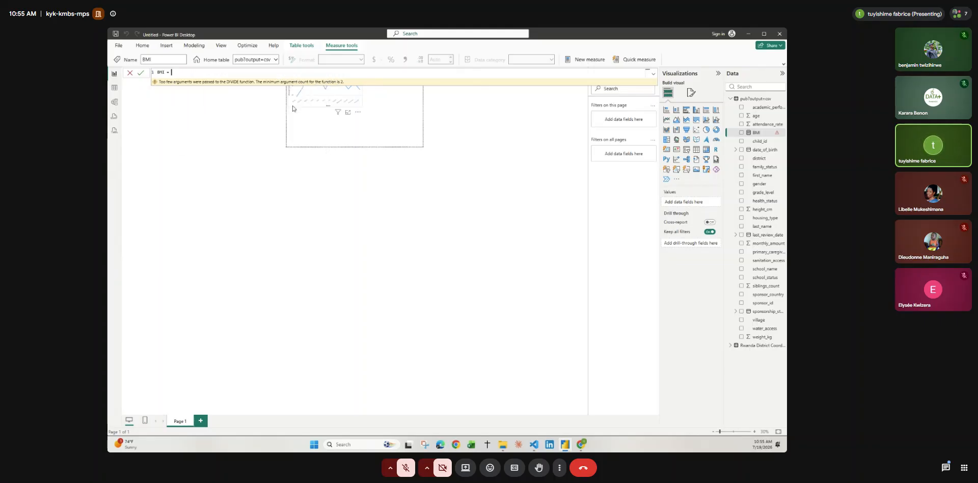
Try to define the BMI measure as weight_kg*2.
{"action": "type", "text": "p"}
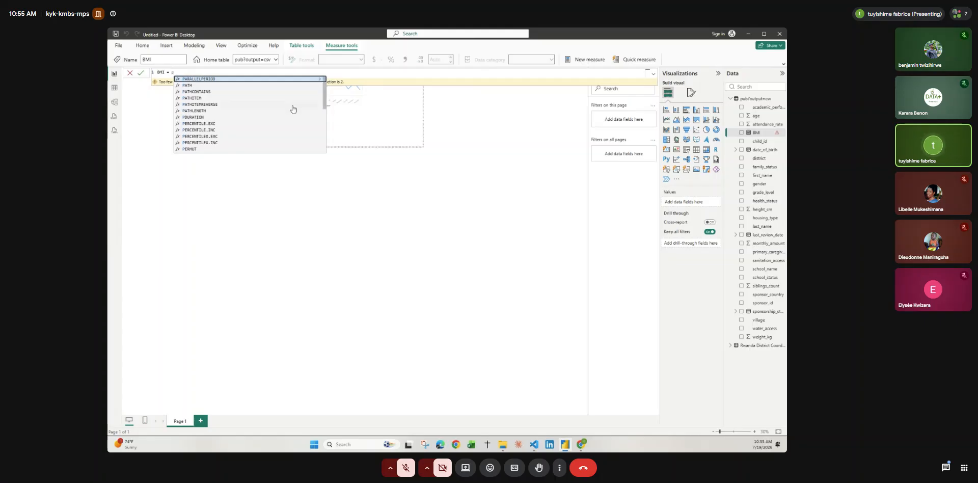
{"action": "type", "text": "i"}
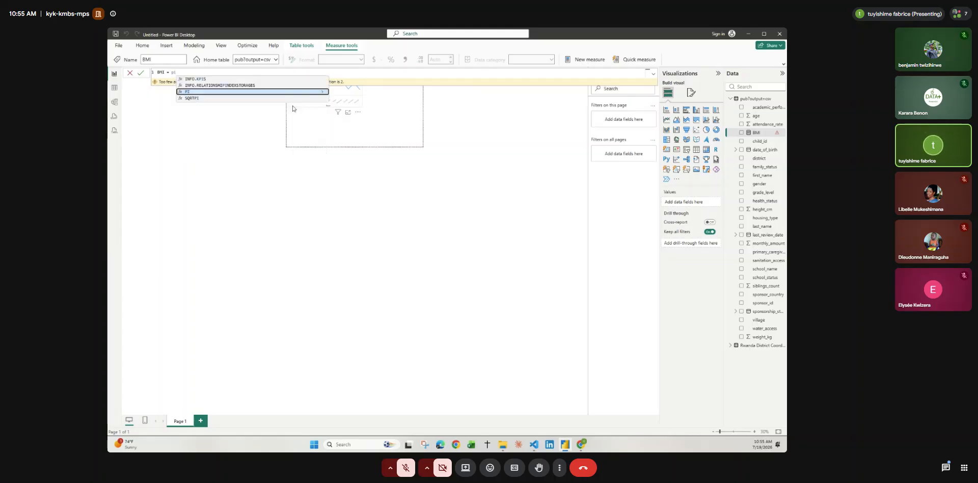
{"action": "key", "text": "BackSpace"}
{"action": "type", "text": "u"}
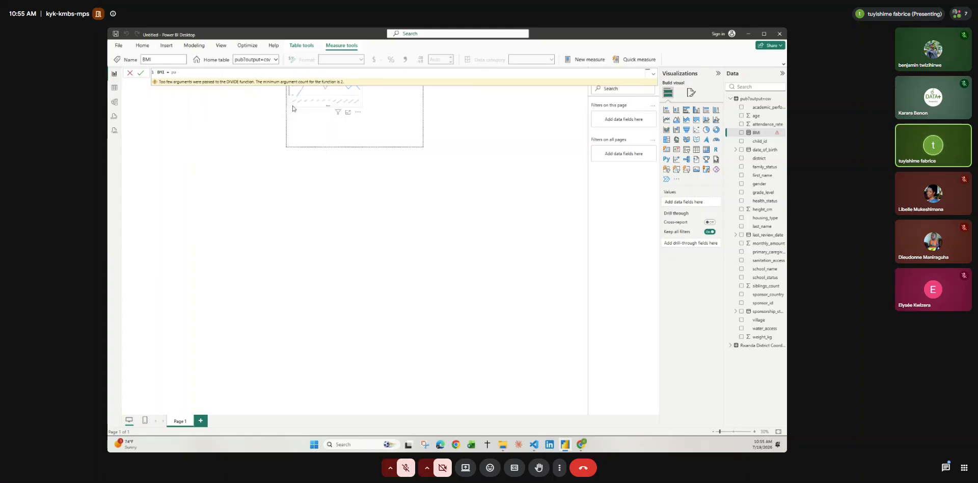
{"action": "key", "text": "BackSpace"}
{"action": "key", "text": "BackSpace"}
{"action": "type", "text": "we"}
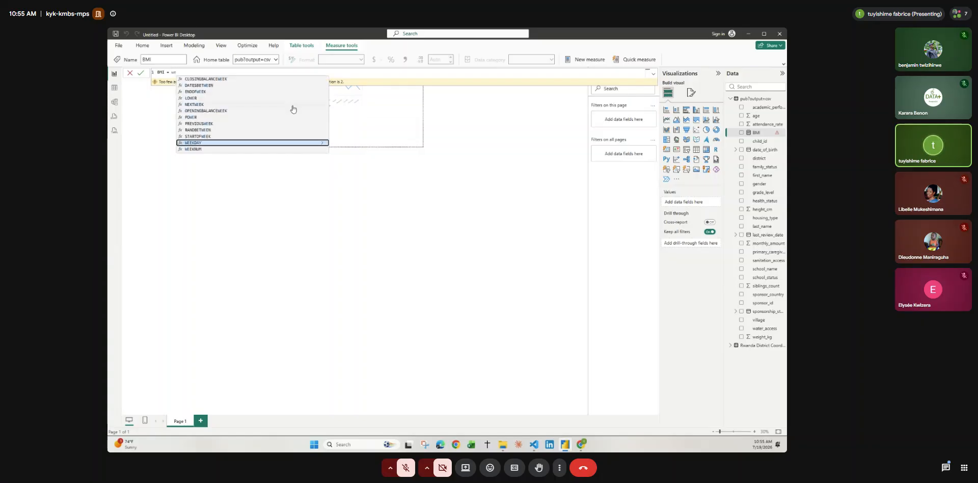
{"action": "type", "text": "i"}
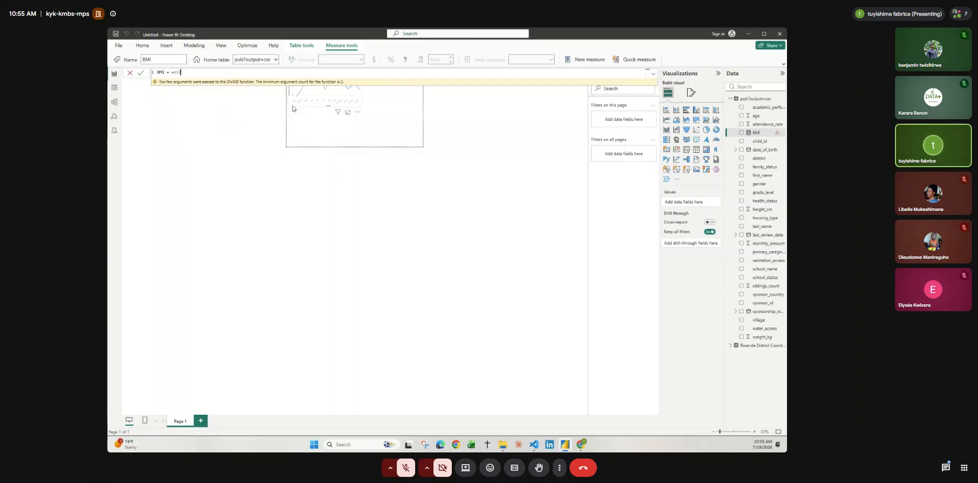
{"action": "type", "text": "ght"}
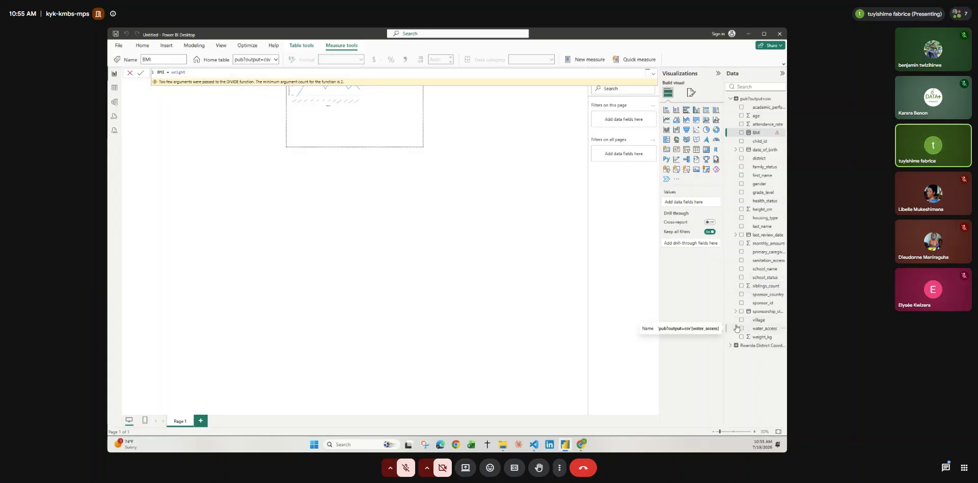
{"action": "type", "text": "_kg"}
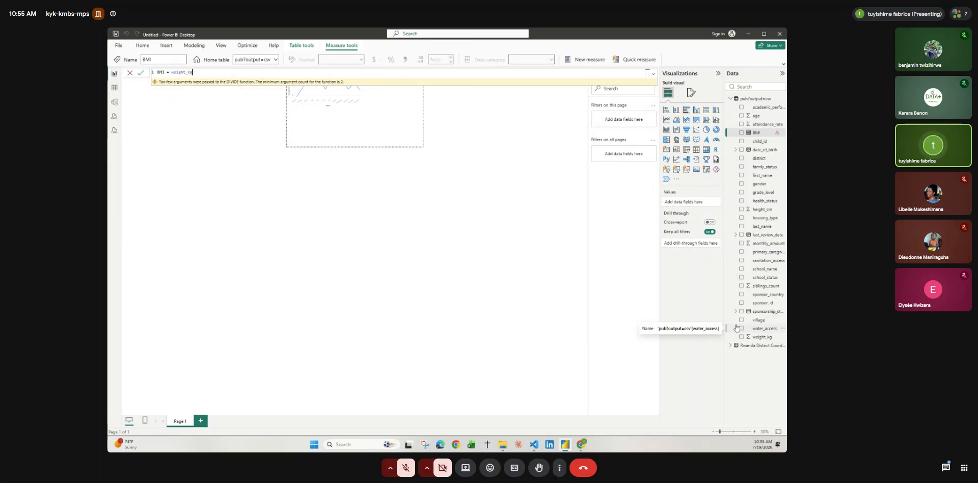
{"action": "type", "text": "*"}
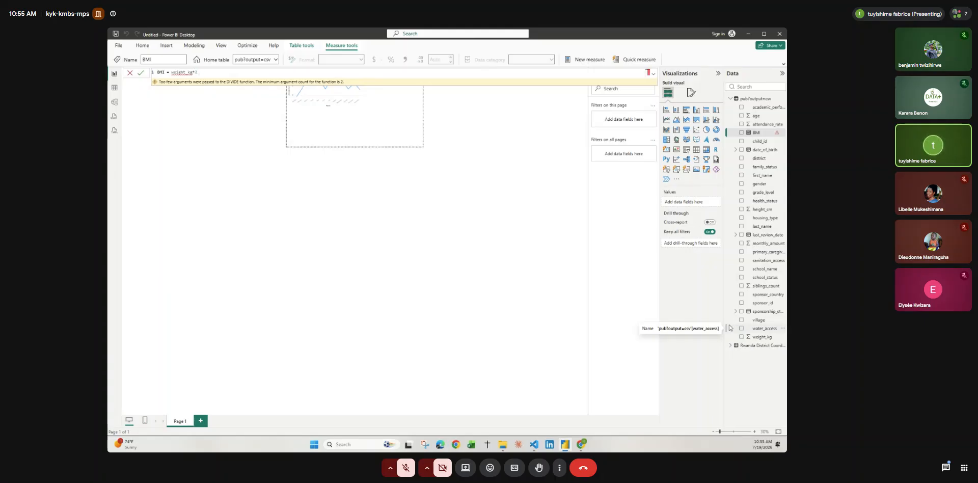
{"action": "type", "text": "2"}
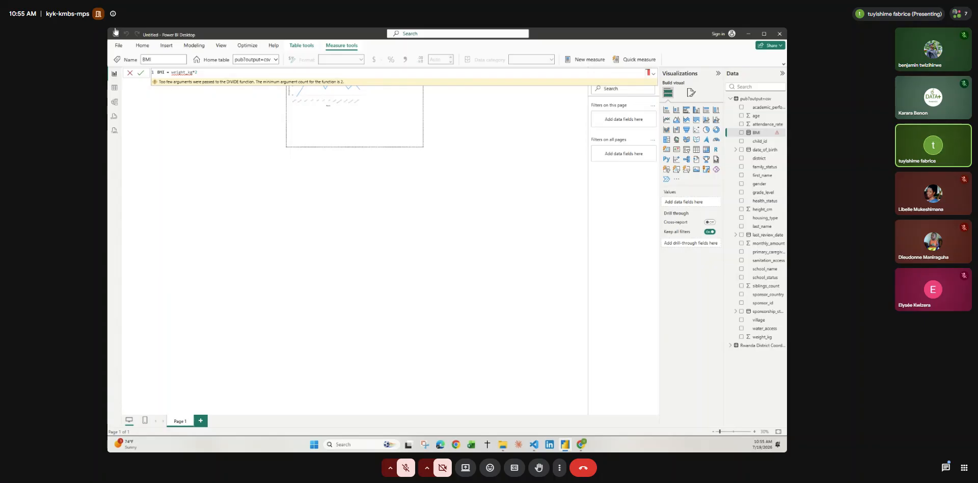
Try bracketing weight_kg in the BMI formula, and discard the pending formula edit.
{"action": "left_click", "coordinate": [172, 72]}
{"action": "double_click", "coordinate": [171, 72]}
{"action": "type", "text": "["}
{"action": "left_click", "coordinate": [175, 72]}
{"action": "key", "text": "BackSpace"}
{"action": "type", "text": "("}
{"action": "double_click", "coordinate": [186, 73]}
{"action": "left_click", "coordinate": [176, 72]}
{"action": "key", "text": "Delete"}
{"action": "left_click", "coordinate": [210, 72]}
{"action": "left_click_drag", "start_coordinate": [210, 72], "coordinate": [155, 72]}
{"action": "key", "text": "BackSpace"}
{"action": "left_click", "coordinate": [129, 74]}
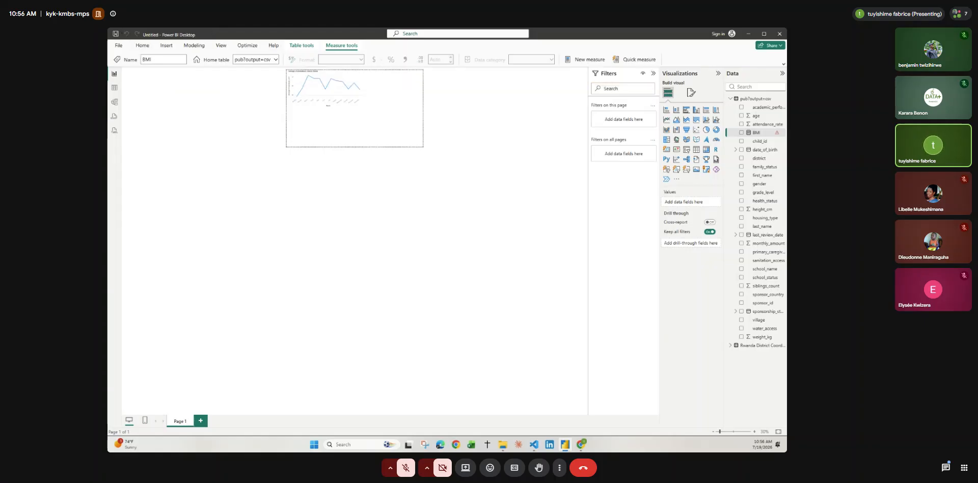
Start a new calculated column named BMI in the pub?output=csv table from the table view.
{"action": "left_click", "coordinate": [114, 87]}
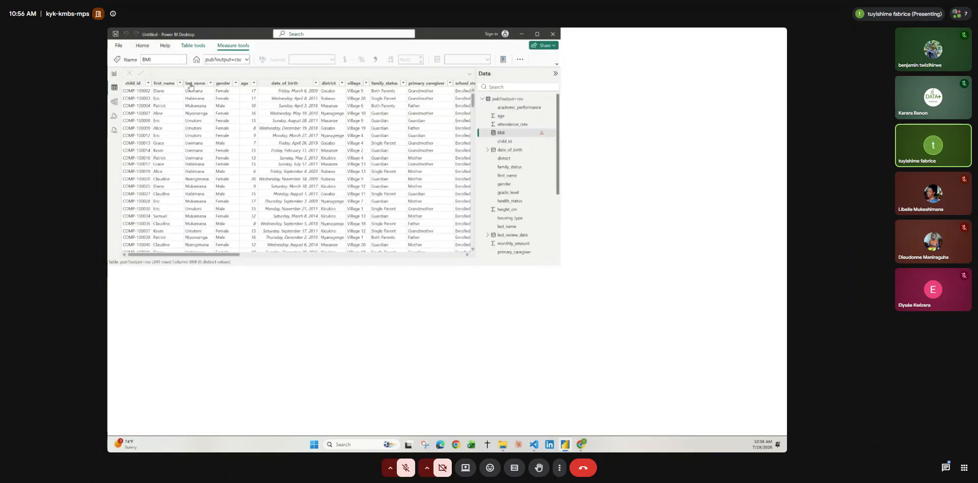
{"action": "left_click", "coordinate": [144, 46]}
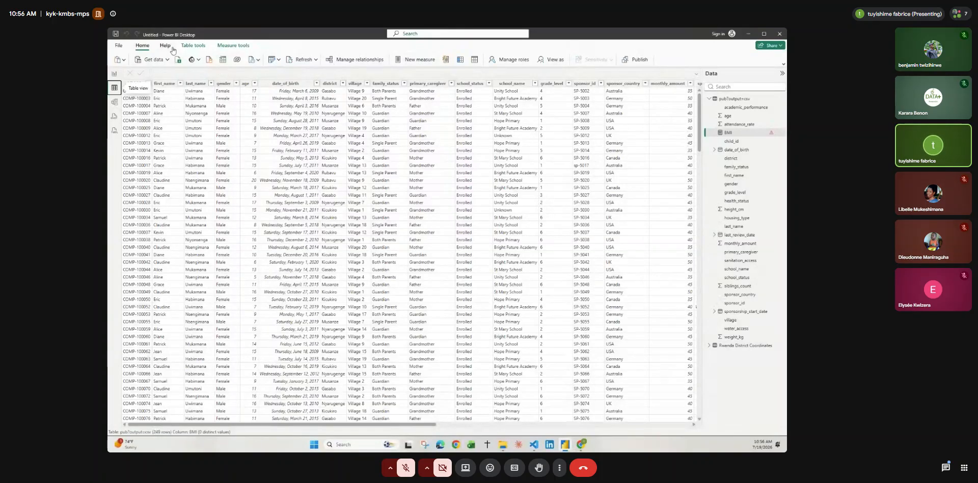
{"action": "left_click", "coordinate": [191, 46]}
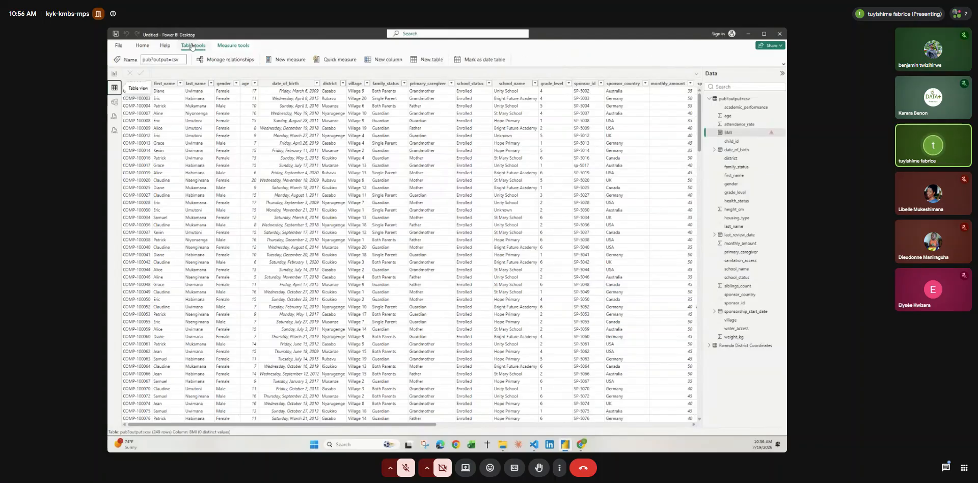
{"action": "left_click", "coordinate": [379, 61]}
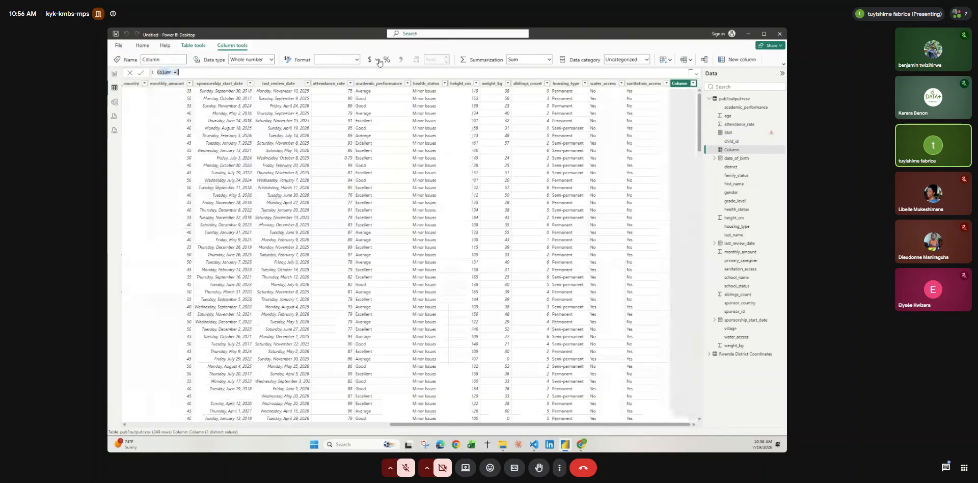
{"action": "left_click", "coordinate": [187, 75]}
{"action": "left_click_drag", "start_coordinate": [171, 71], "coordinate": [153, 73]}
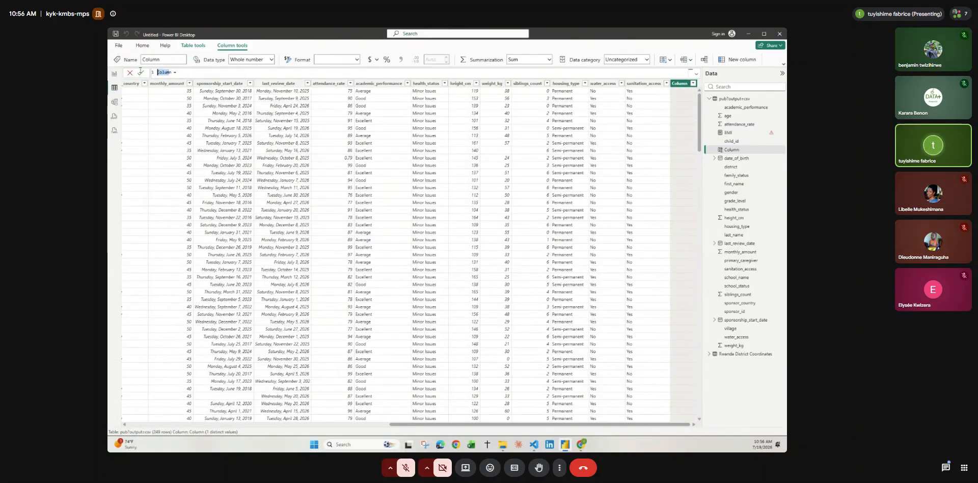
{"action": "type", "text": "n"}
{"action": "key", "text": "BackSpace"}
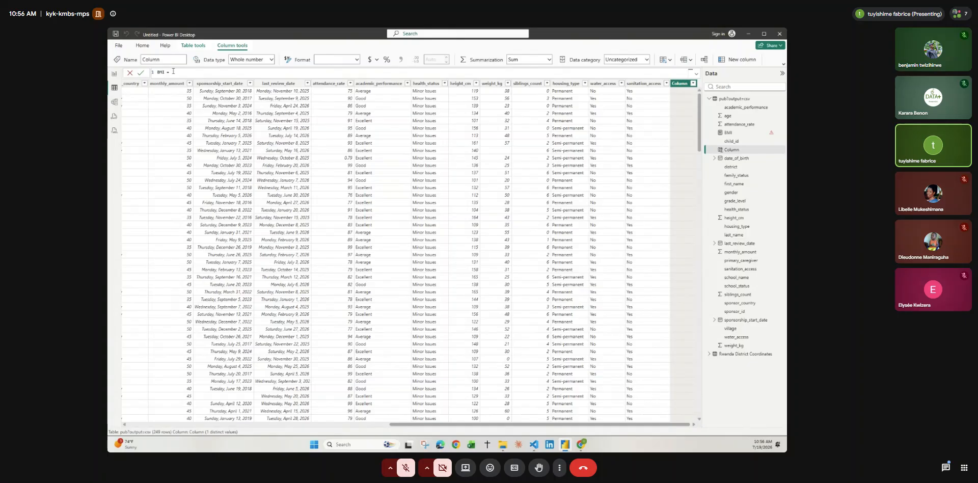
Try starting the BMI column's formula with a weight field reference, and discard the new column.
{"action": "type", "text": "w"}
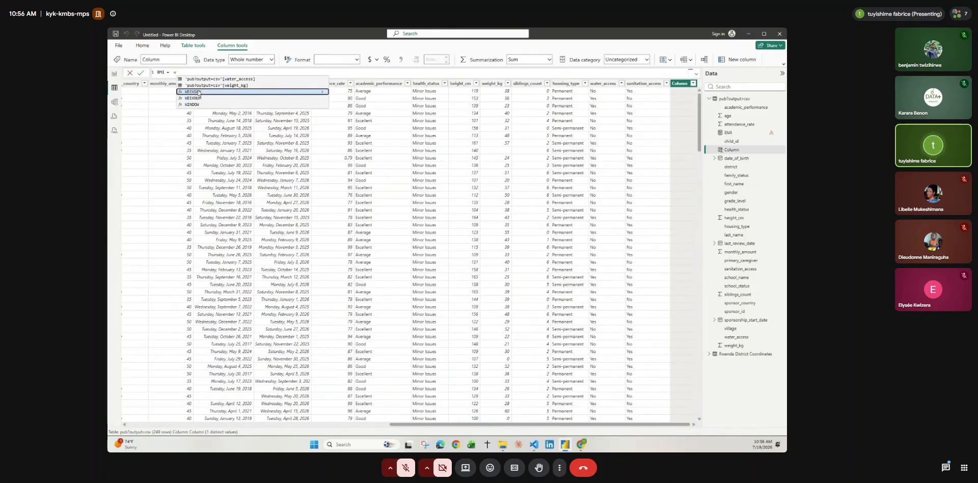
{"action": "key", "text": "BackSpace"}
{"action": "key", "text": "BackSpace"}
{"action": "key", "text": "BackSpace"}
{"action": "key", "text": "BackSpace"}
{"action": "key", "text": "BackSpace"}
{"action": "key", "text": "BackSpace"}
{"action": "key", "text": "BackSpace"}
{"action": "key", "text": "BackSpace"}
{"action": "left_click", "coordinate": [130, 73]}
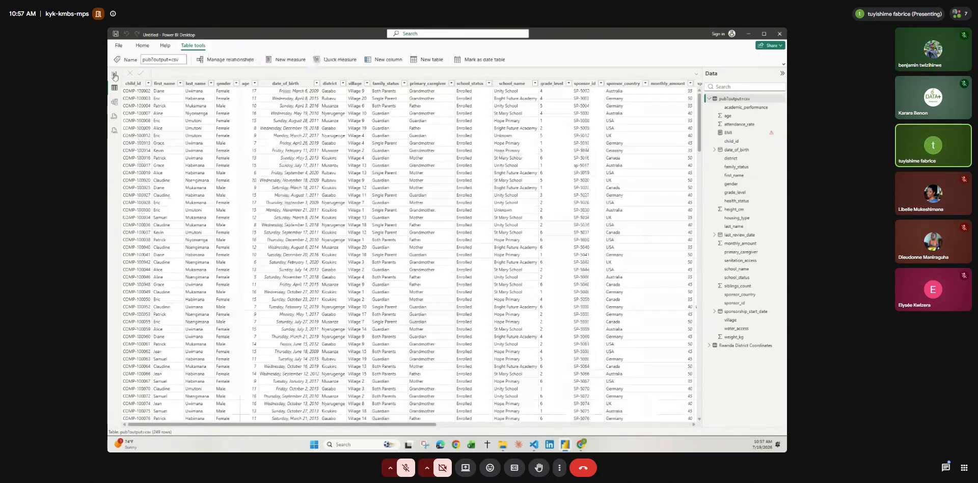
Start a calculated column named BMI in the pub?output=csv table, with weight_kg as the first field of its formula.
{"action": "left_click", "coordinate": [114, 76]}
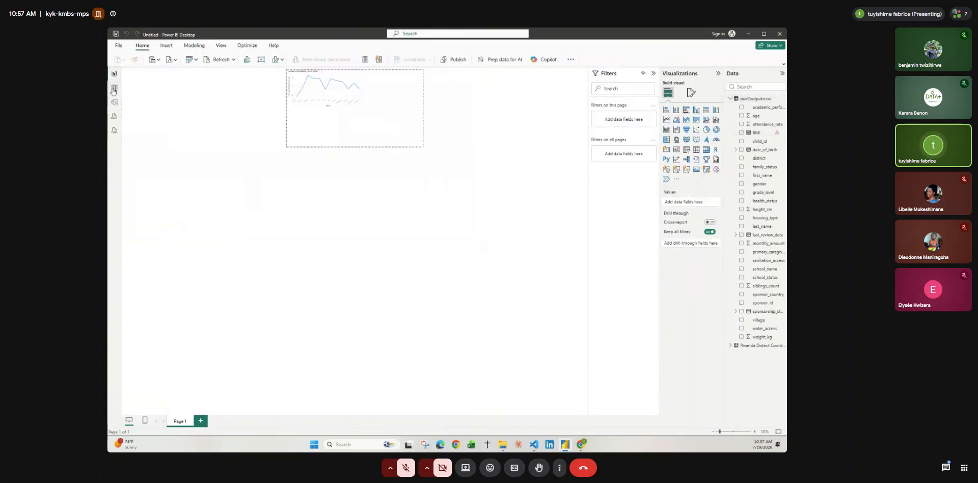
{"action": "left_click", "coordinate": [114, 88]}
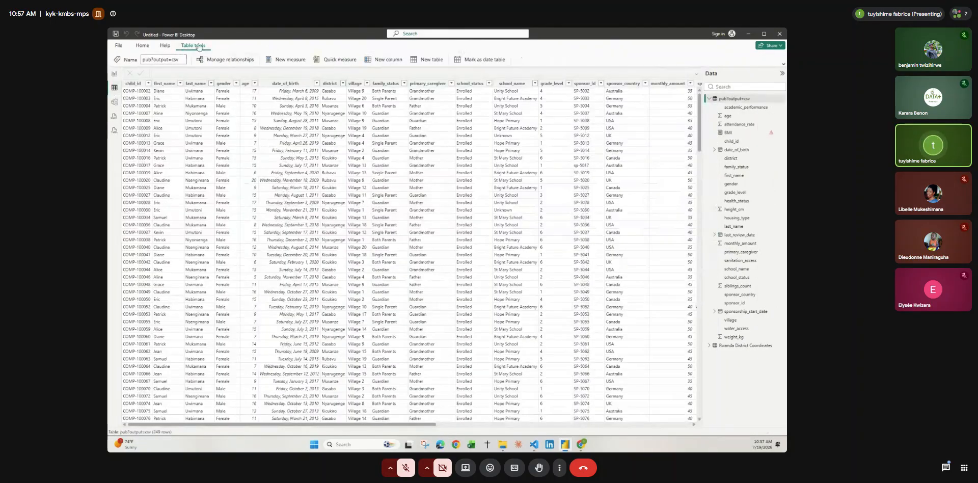
{"action": "left_click", "coordinate": [381, 67]}
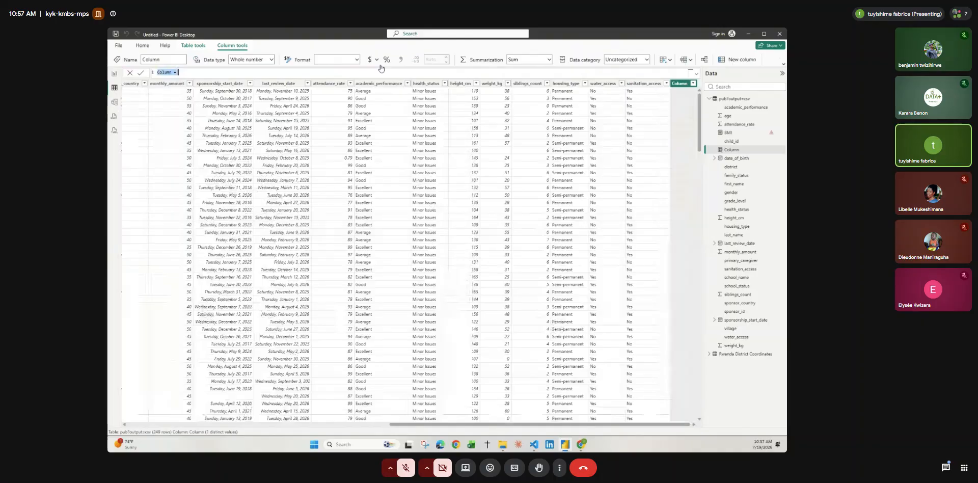
{"action": "key", "text": "BackSpace"}
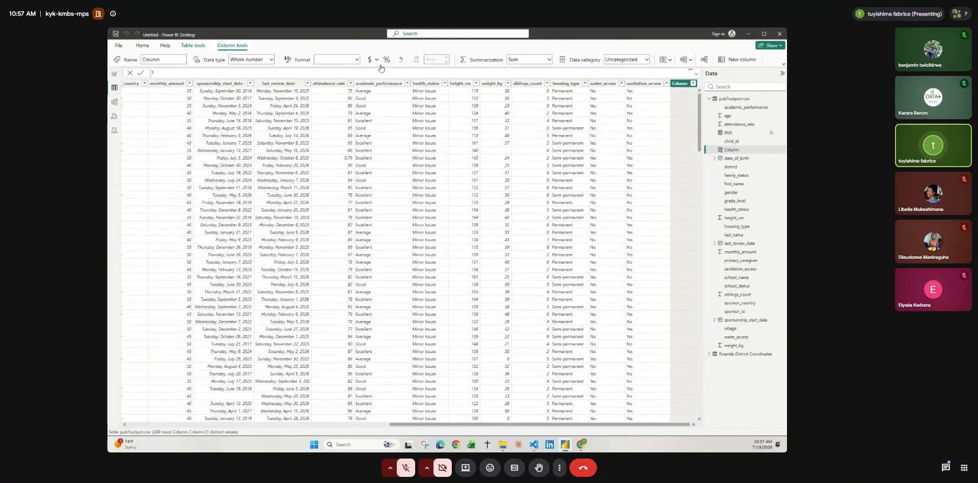
{"action": "type", "text": "BMI ="}
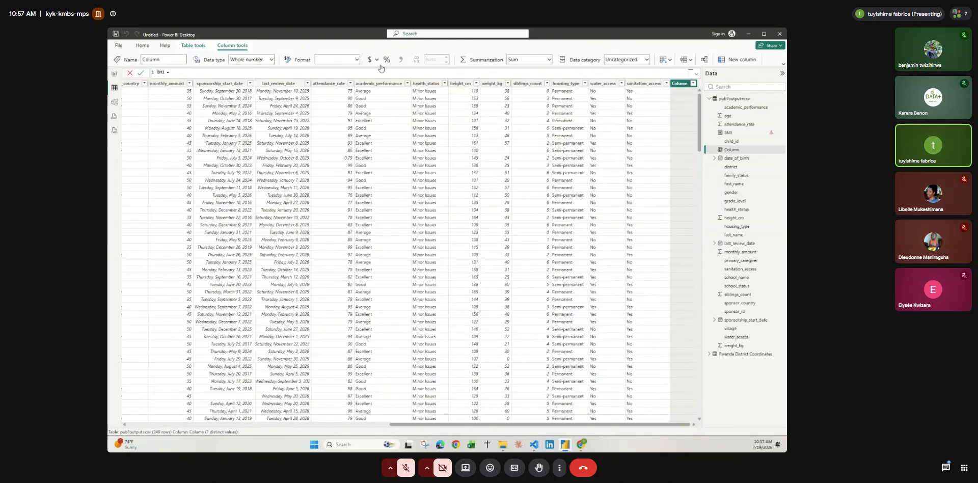
{"action": "type", "text": " we"}
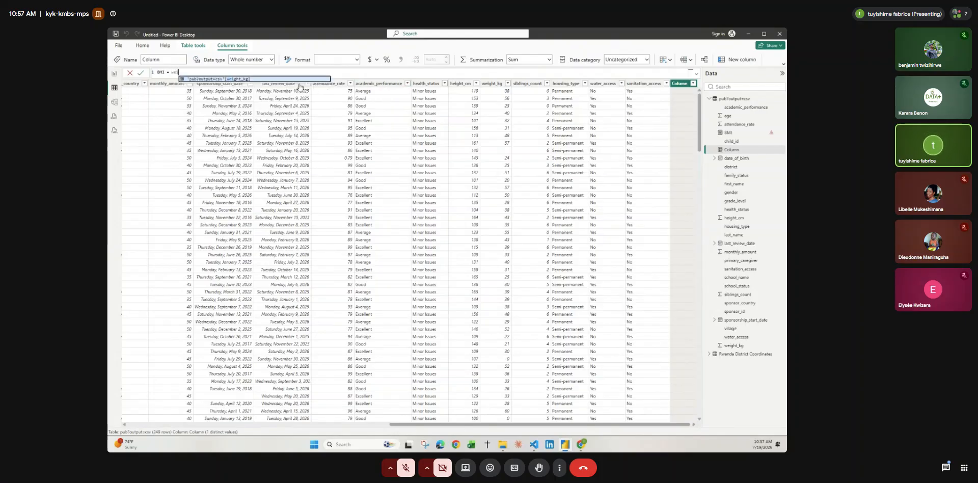
{"action": "left_click", "coordinate": [289, 79]}
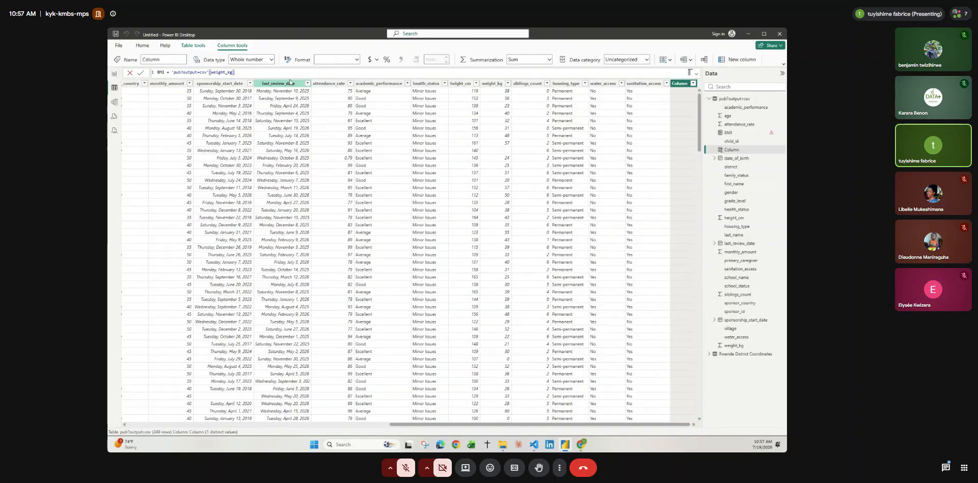
Add a division sign to the BMI column formula and try replacing its weight_kg reference with [heigh].
{"action": "type", "text": "/"}
{"action": "left_click_drag", "start_coordinate": [209, 72], "coordinate": [234, 72]}
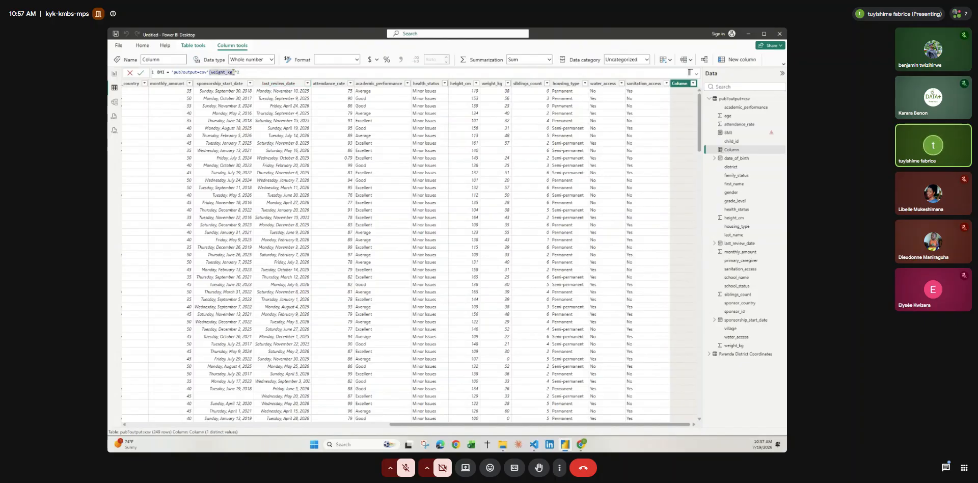
{"action": "type", "text": "["}
{"action": "key", "text": "BackSpace"}
{"action": "key", "text": "Escape"}
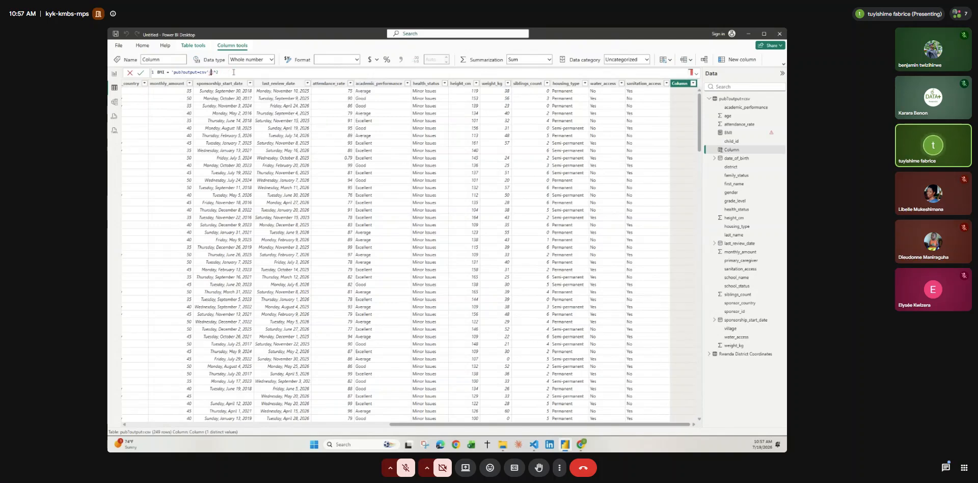
{"action": "type", "text": "[heigh]"}
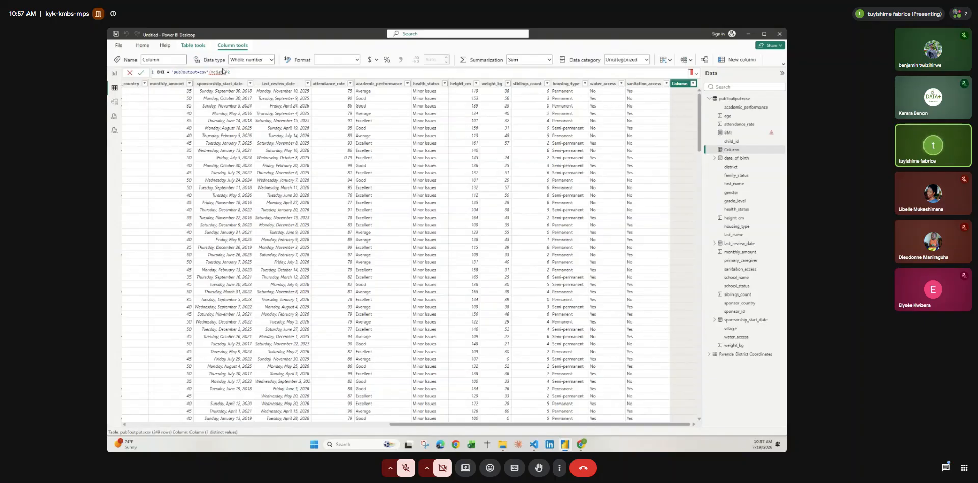
Remove the mistaken height reference from the BMI column formula and restore weight_kg before the division sign.
{"action": "type", "text": "^2"}
{"action": "key", "text": "Left"}
{"action": "key", "text": "Left"}
{"action": "key", "text": "Left"}
{"action": "key", "text": "BackSpace"}
{"action": "key", "text": "BackSpace"}
{"action": "key", "text": "BackSpace"}
{"action": "key", "text": "BackSpace"}
{"action": "key", "text": "BackSpace"}
{"action": "key", "text": "BackSpace"}
{"action": "type", "text": "[weight_kg"}
Complete the formula as weight_kg divided by height_cm times 2, and try to commit the column under the name BMI.
{"action": "type", "text": "hei"}
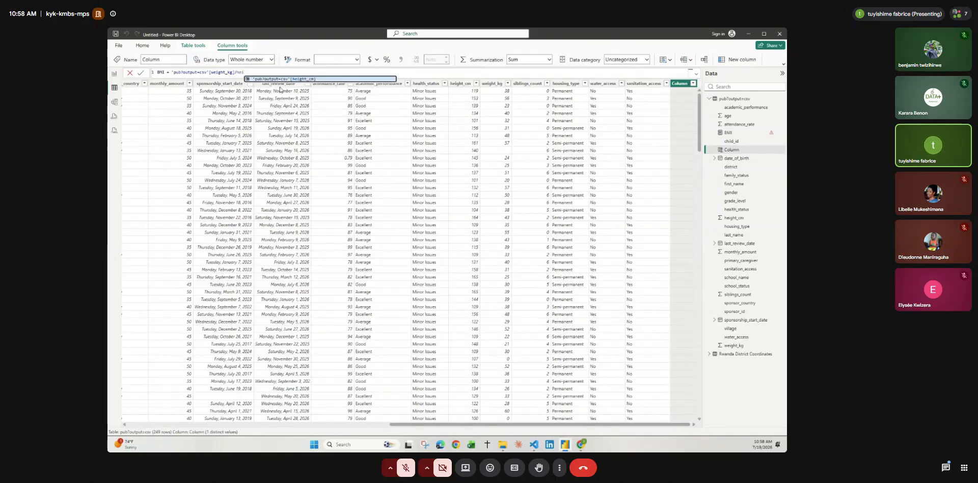
{"action": "left_click", "coordinate": [285, 80]}
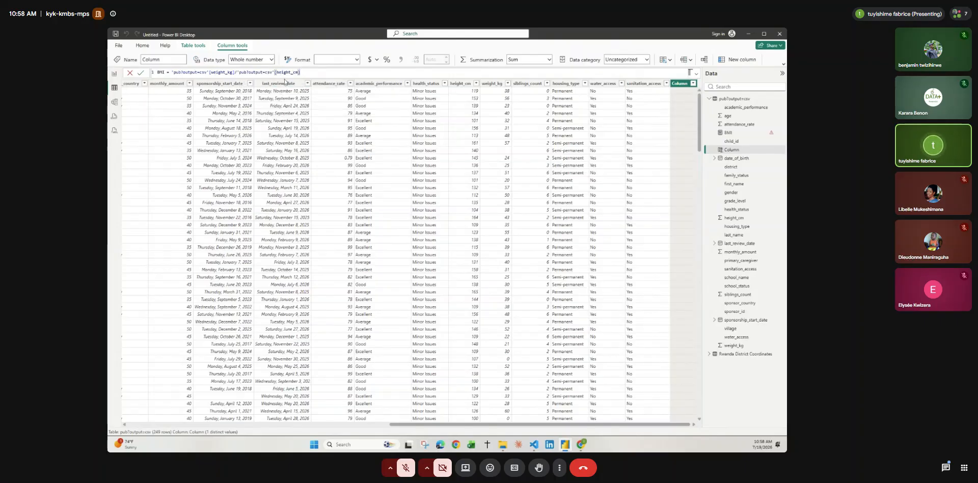
{"action": "type", "text": "*2"}
{"action": "key", "text": "Return"}
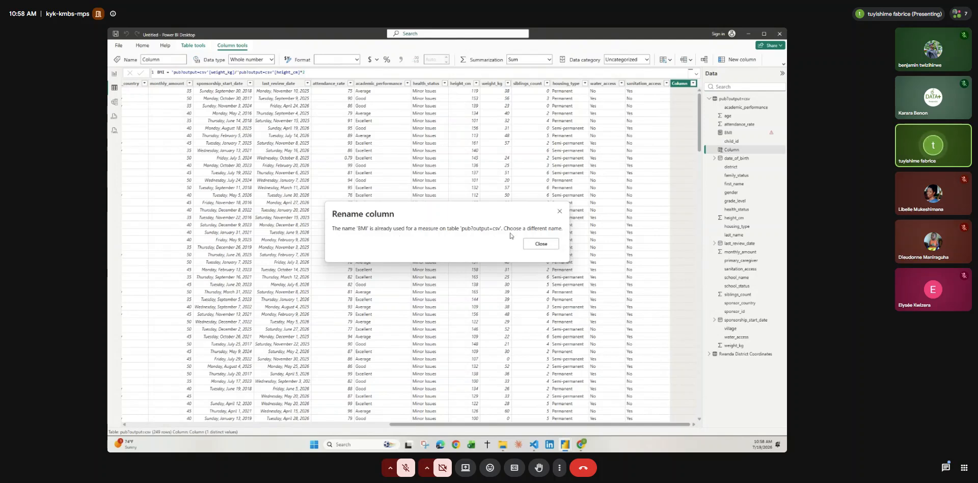
{"action": "left_click", "coordinate": [560, 212]}
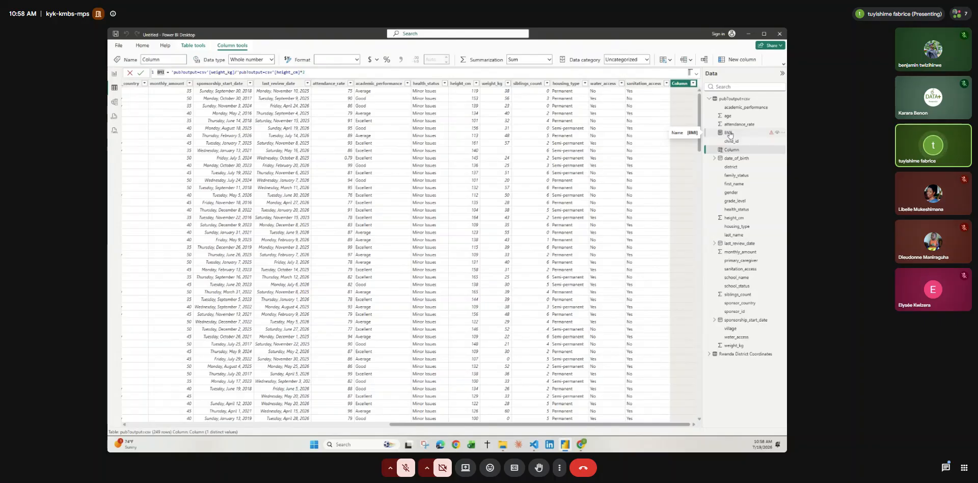
{"action": "left_click", "coordinate": [783, 134]}
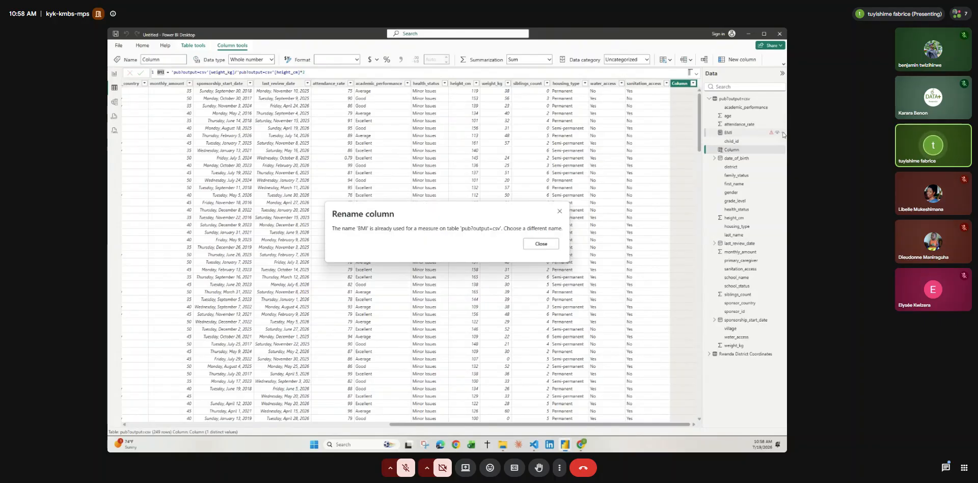
{"action": "left_click", "coordinate": [559, 211]}
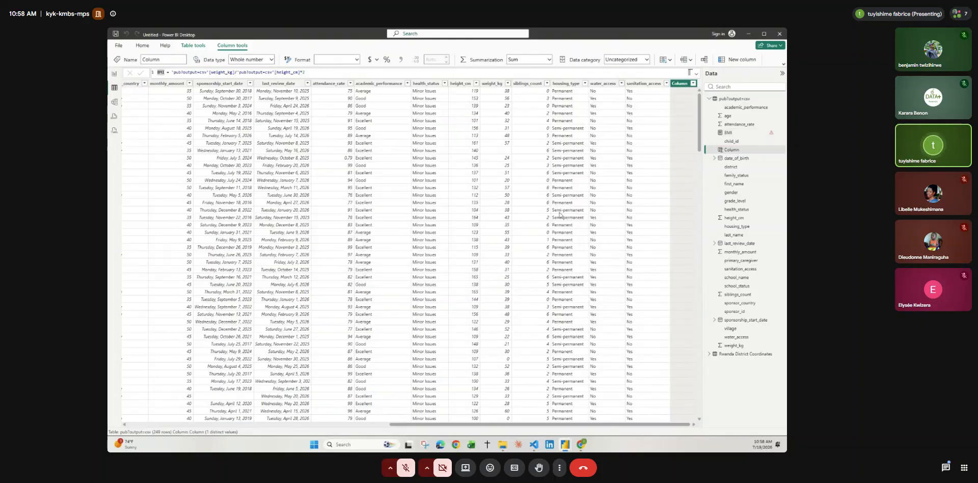
Change the column name in the formula to BMI1 and commit it.
{"action": "left_click", "coordinate": [163, 73]}
{"action": "type", "text": "1"}
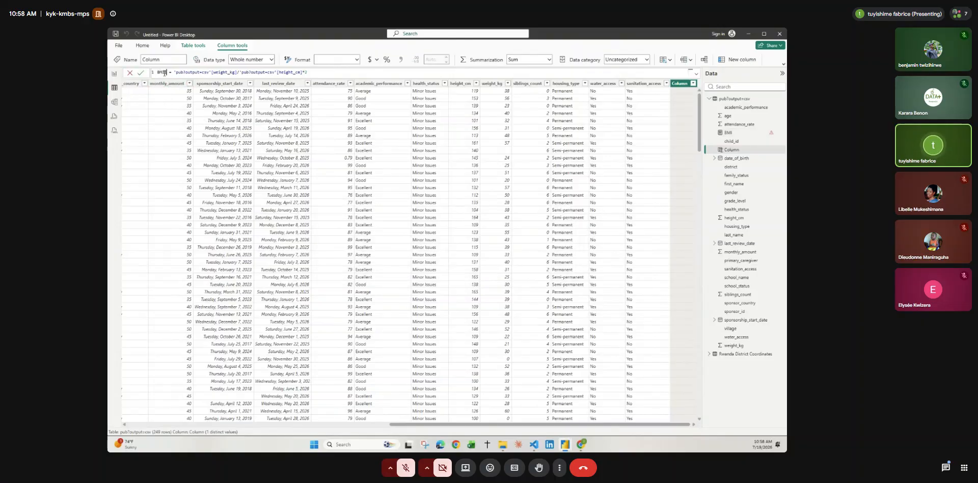
{"action": "left_click", "coordinate": [141, 73]}
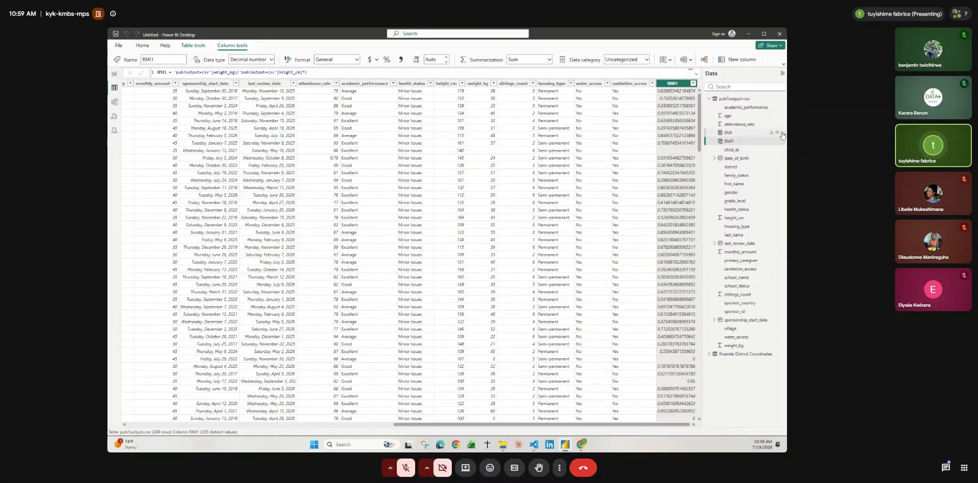
Delete the BMI measure and the BMI1 calculated column from the model.
{"action": "left_click", "coordinate": [784, 133]}
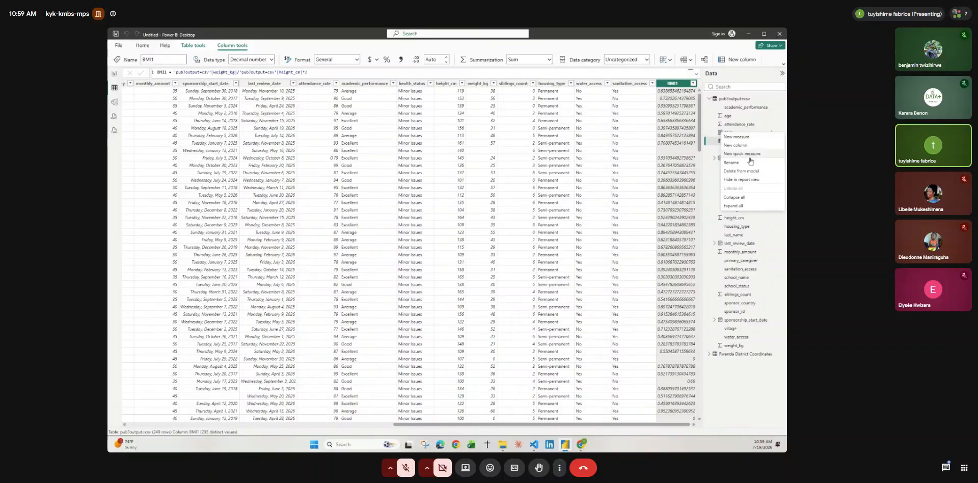
{"action": "left_click", "coordinate": [741, 171]}
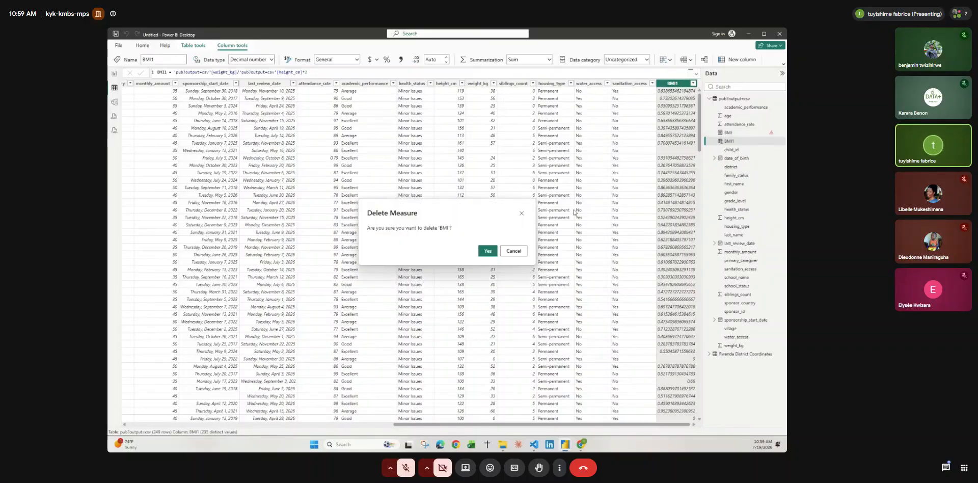
{"action": "left_click", "coordinate": [490, 252]}
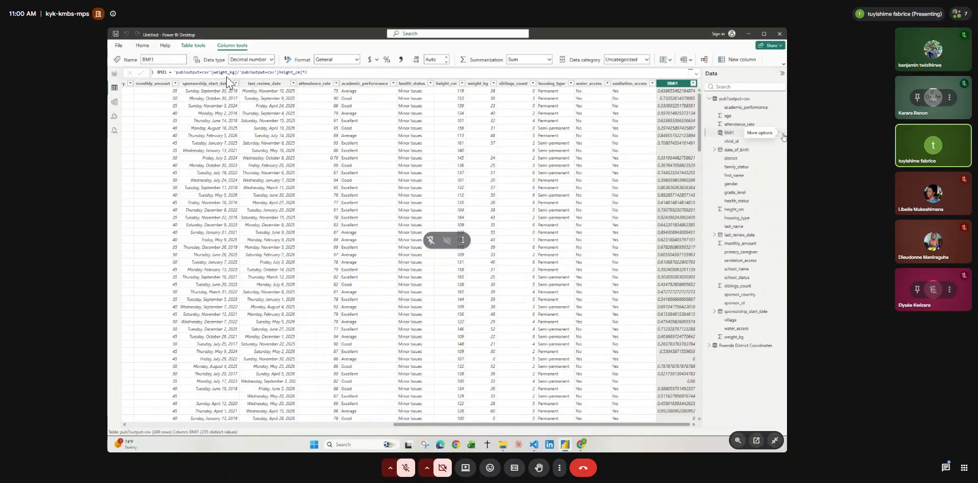
{"action": "left_click", "coordinate": [780, 133]}
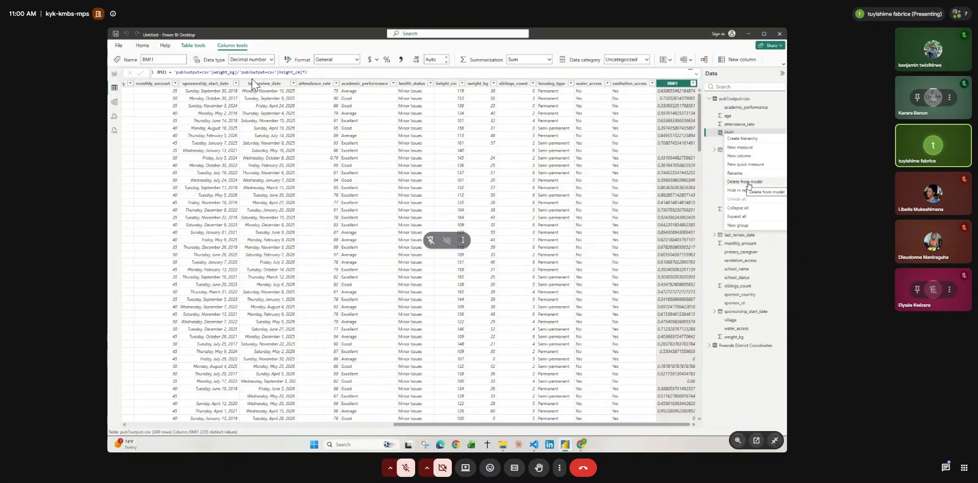
{"action": "left_click", "coordinate": [747, 183]}
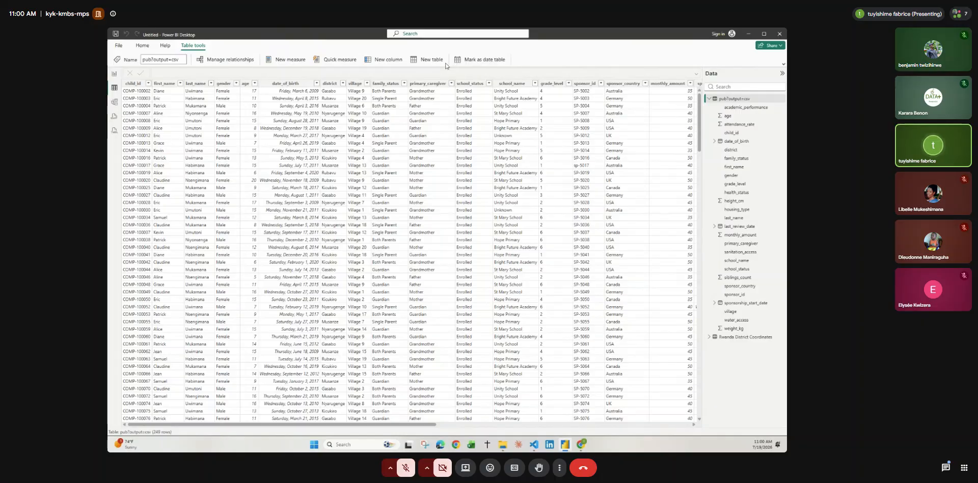
Add a new calculated column to the pub?output=csv table and name it BMI in its formula.
{"action": "left_click", "coordinate": [390, 61]}
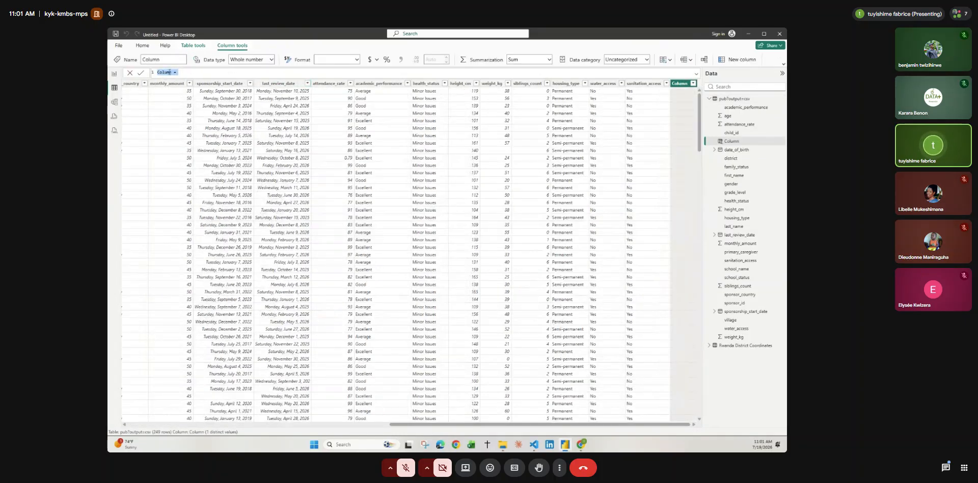
{"action": "left_click", "coordinate": [181, 72]}
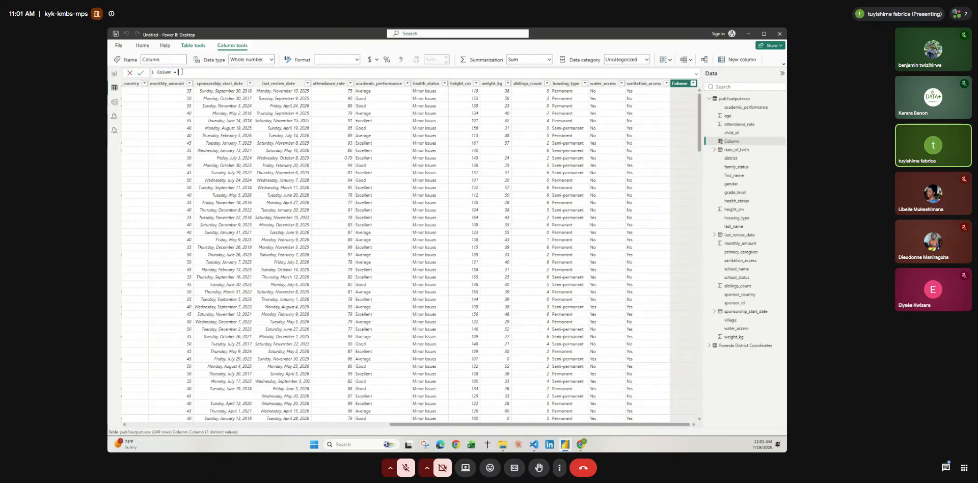
{"action": "key", "text": "BackSpace"}
{"action": "key", "text": "BackSpace"}
{"action": "key", "text": "BackSpace"}
{"action": "key", "text": "BackSpace"}
{"action": "key", "text": "BackSpace"}
{"action": "key", "text": "BackSpace"}
{"action": "key", "text": "BackSpace"}
{"action": "type", "text": "BMI = h"}
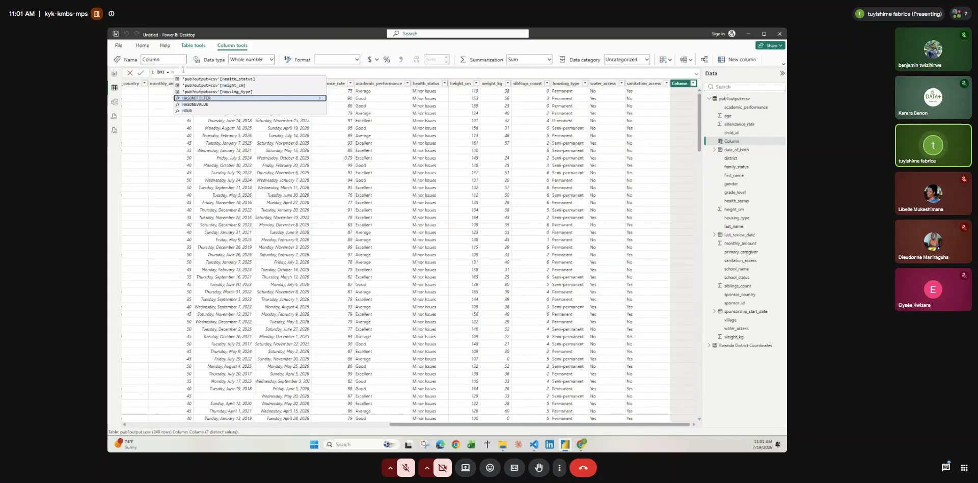
Begin the BMI column's formula with the weight_kg field of the pub?output=csv table.
{"action": "type", "text": "y"}
{"action": "key", "text": "BackSpace"}
{"action": "key", "text": "BackSpace"}
{"action": "type", "text": "we"}
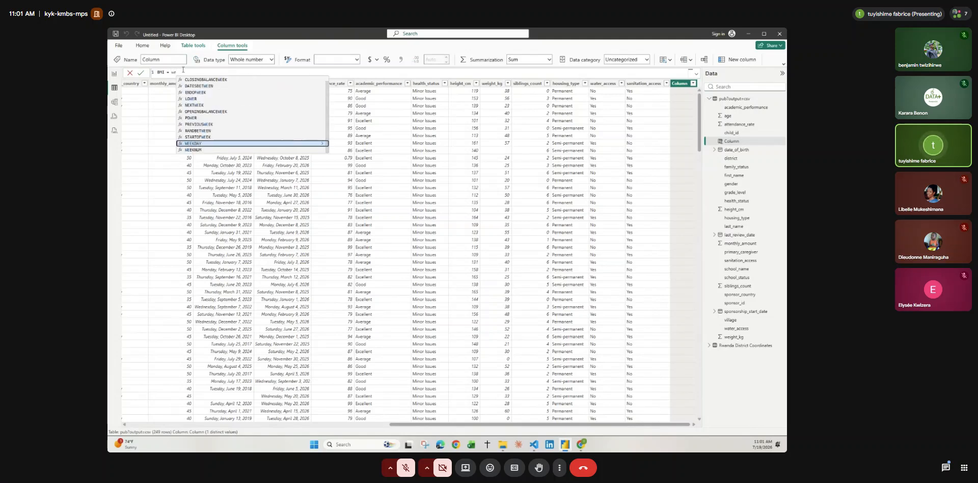
{"action": "type", "text": "ig"}
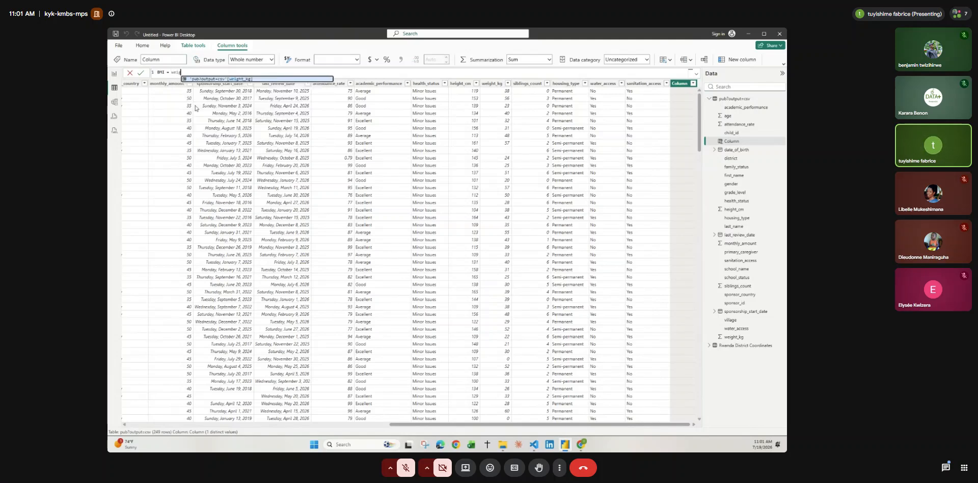
{"action": "left_click", "coordinate": [247, 81]}
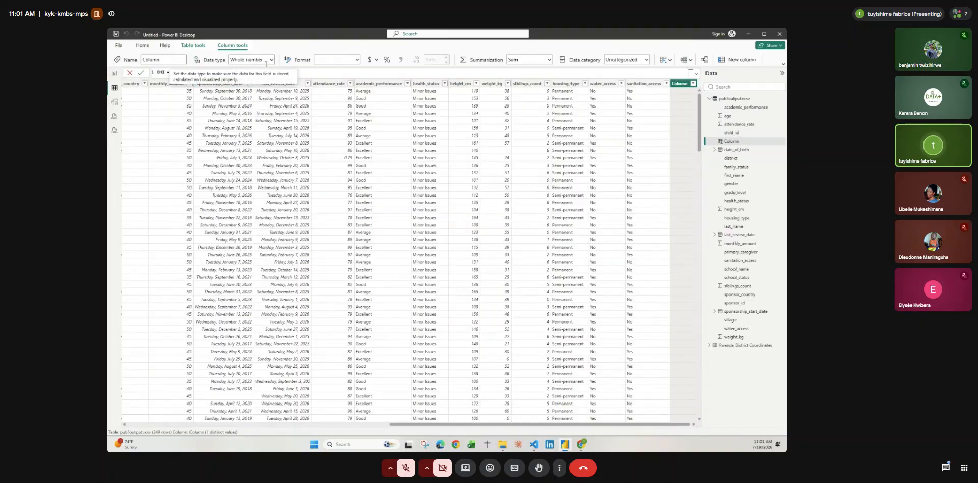
Divide weight_kg by (height_cm/100)^2 in the BMI formula and commit the calculated column.
{"action": "type", "text": "ht_kg] / (height"}
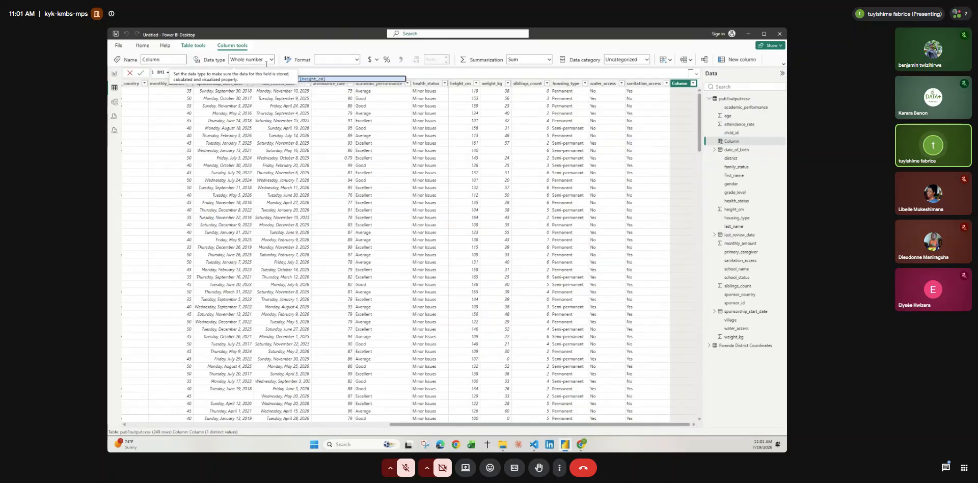
{"action": "left_click", "coordinate": [331, 79]}
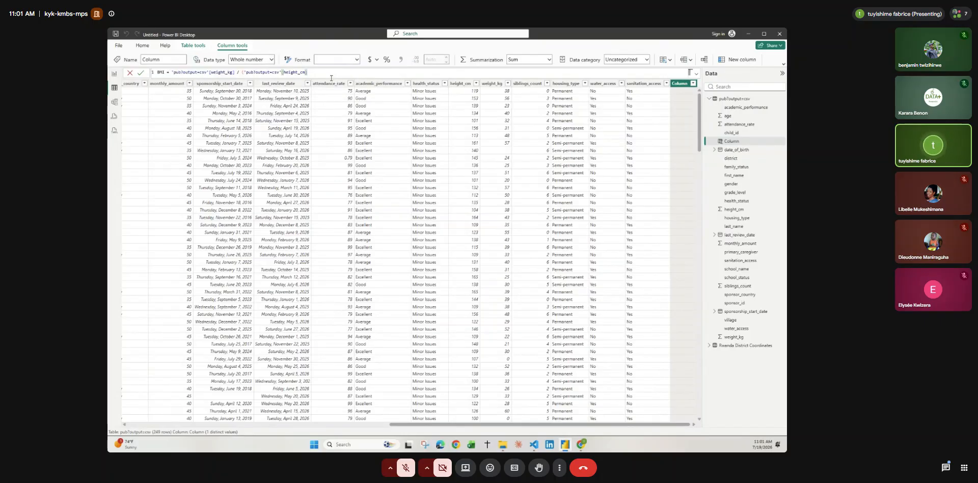
{"action": "type", "text": "/100)"}
{"action": "type", "text": "^"}
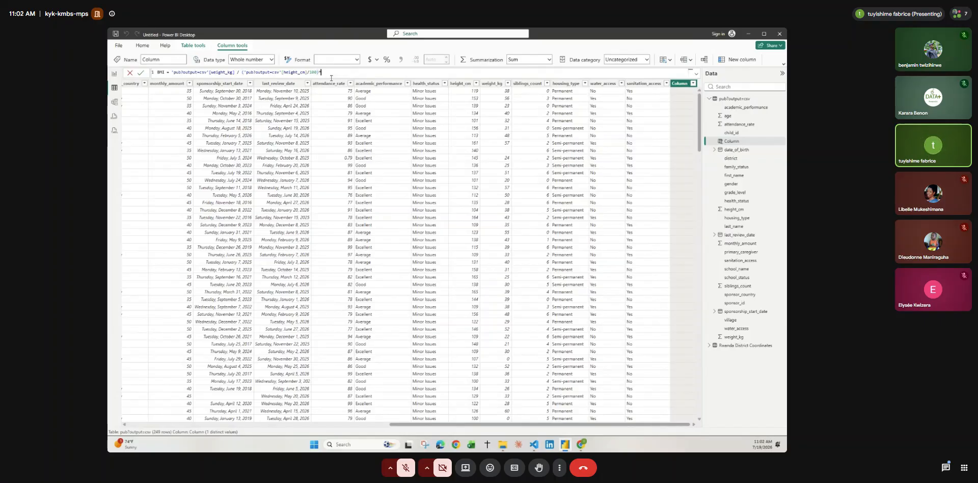
{"action": "key", "text": "BackSpace"}
{"action": "type", "text": "^2"}
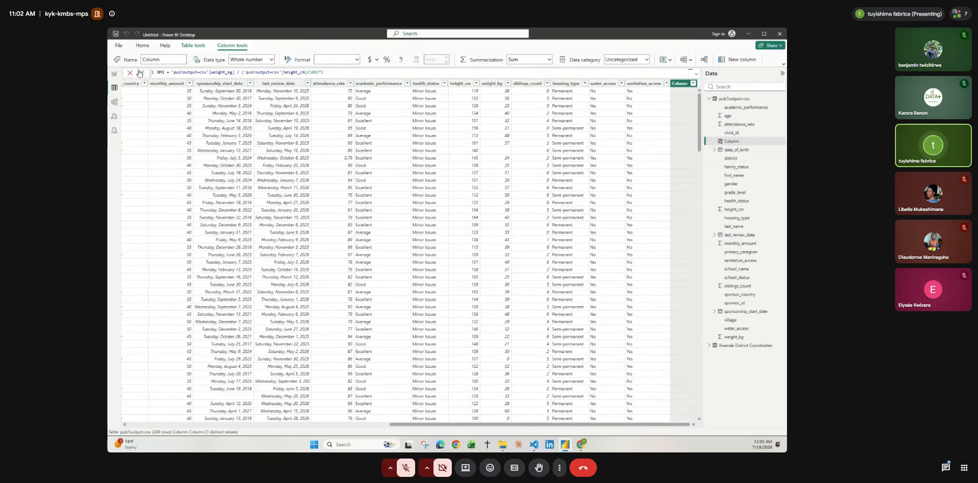
{"action": "left_click", "coordinate": [140, 73]}
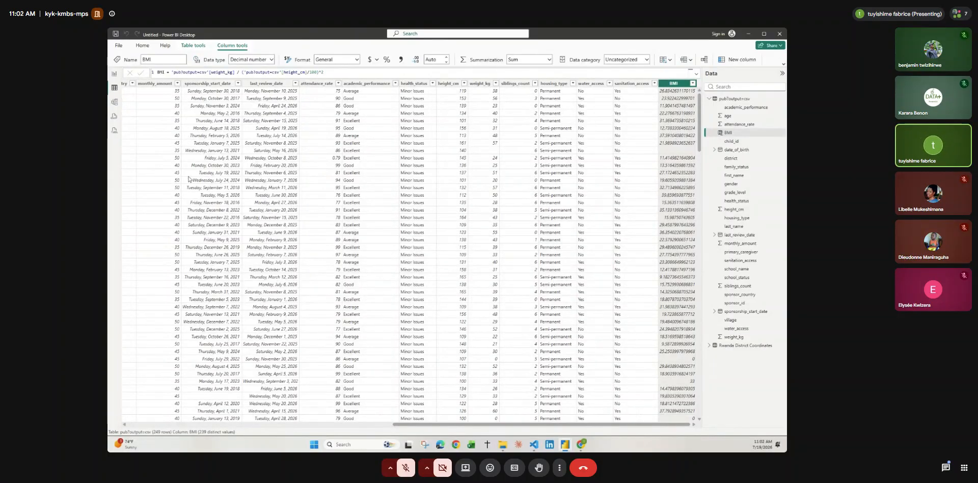
{"action": "scroll", "coordinate": [418, 208], "scroll_direction": "down", "scroll_amount": 1}
{"action": "scroll", "coordinate": [433, 188], "scroll_direction": "up", "scroll_amount": 1}
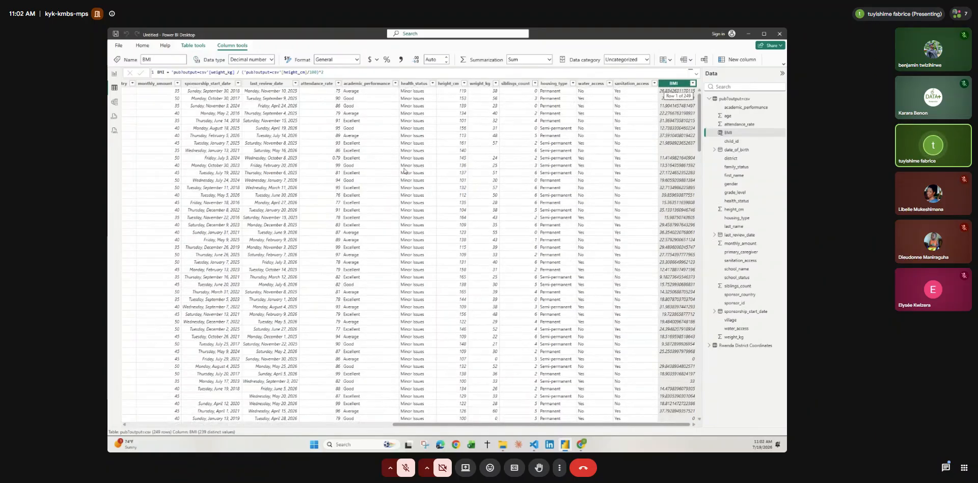
Review the BMI column's formula and commit it again.
{"action": "left_click", "coordinate": [325, 72]}
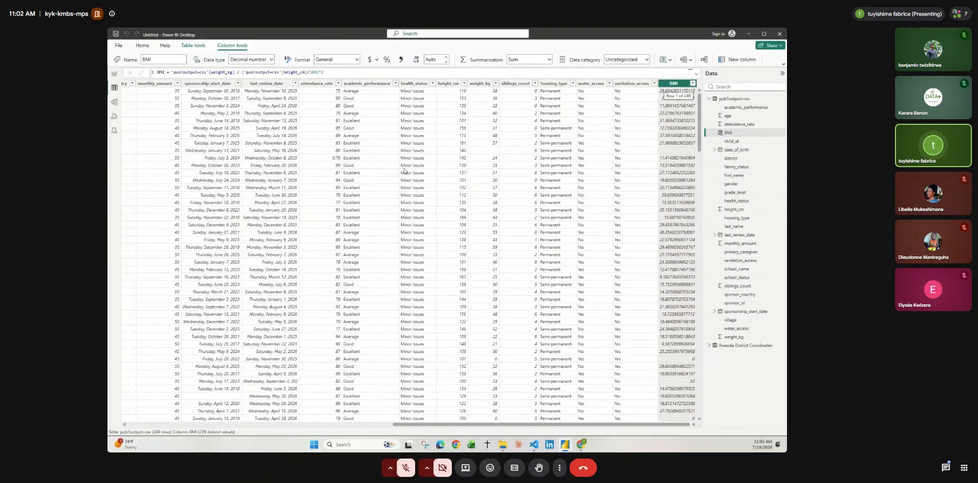
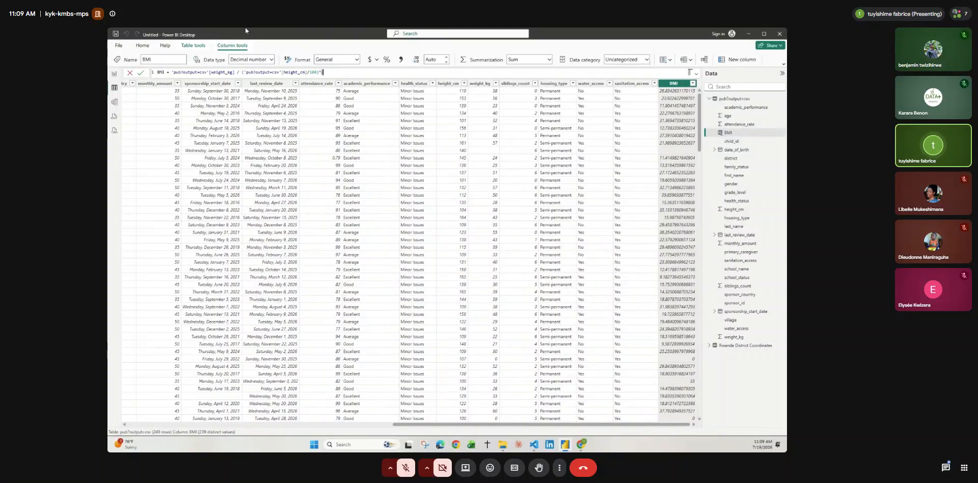
{"action": "left_click", "coordinate": [140, 74]}
{"action": "double_click", "coordinate": [474, 61]}
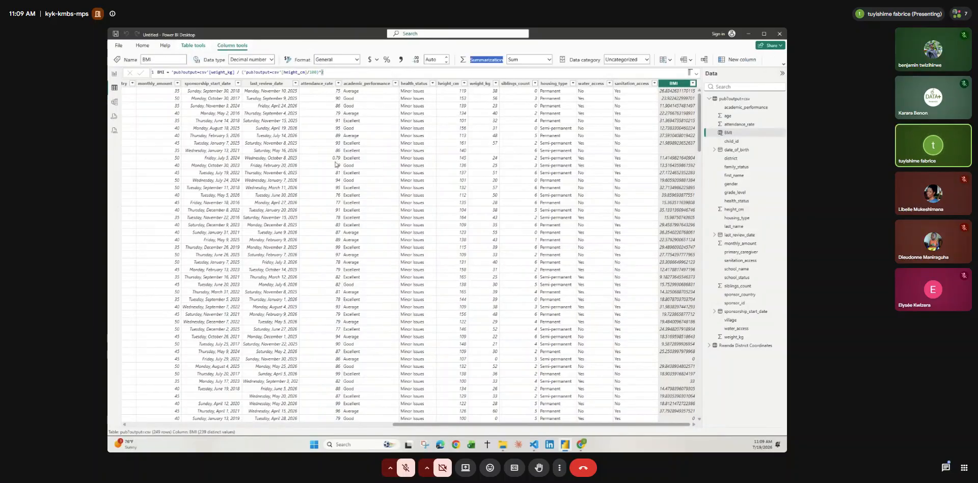
{"action": "left_click", "coordinate": [335, 165]}
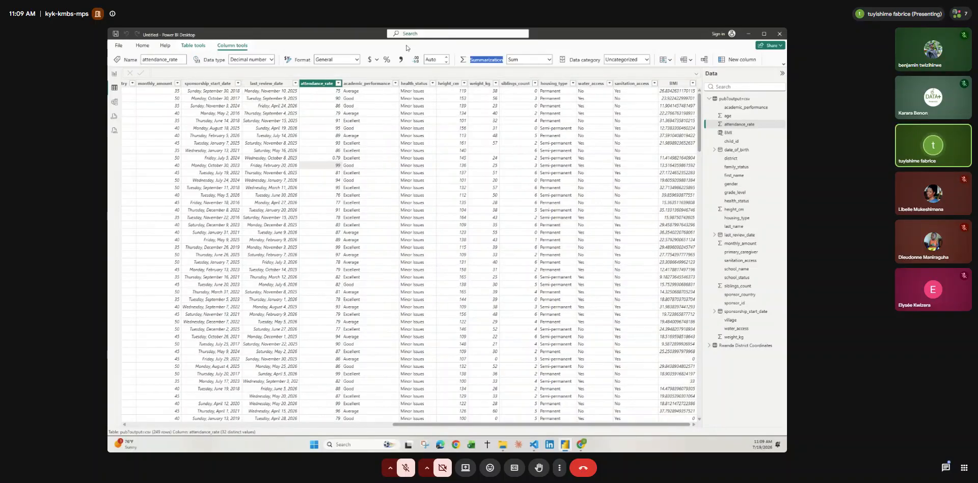
{"action": "left_click", "coordinate": [193, 47]}
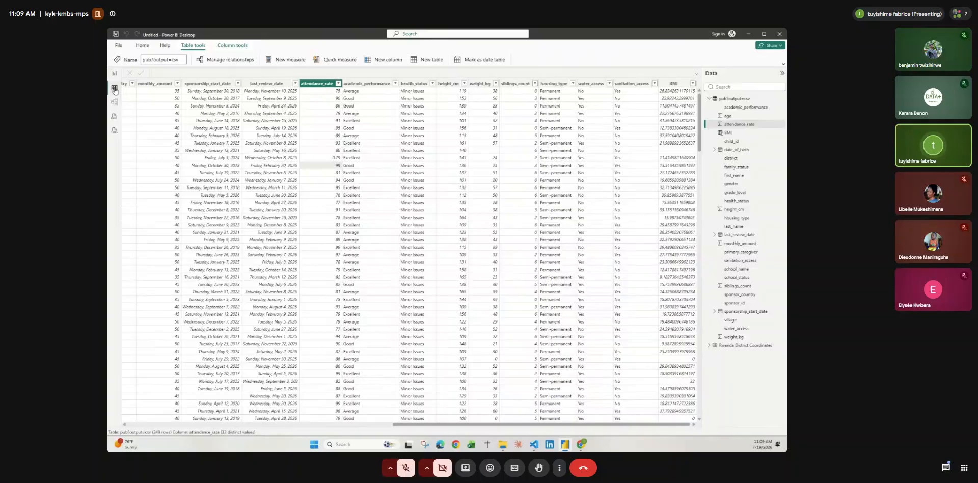
{"action": "left_click", "coordinate": [232, 46]}
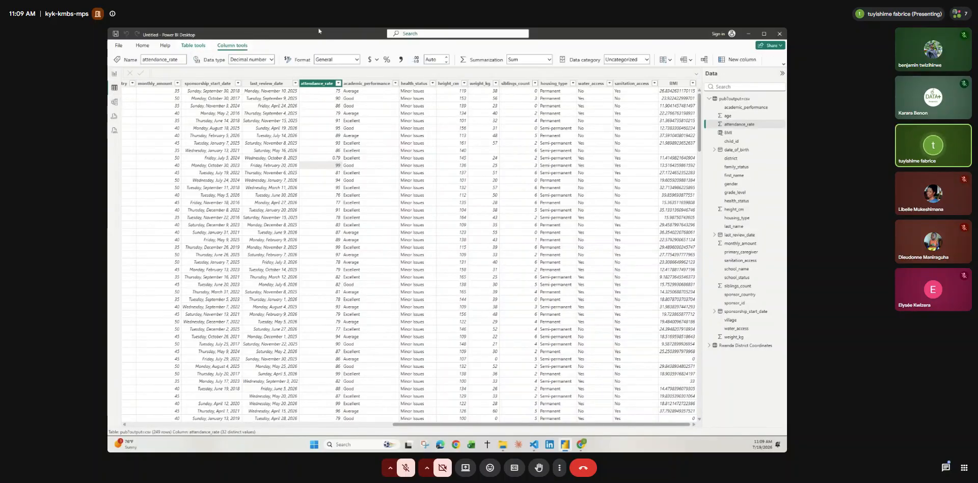
{"action": "left_click", "coordinate": [742, 60]}
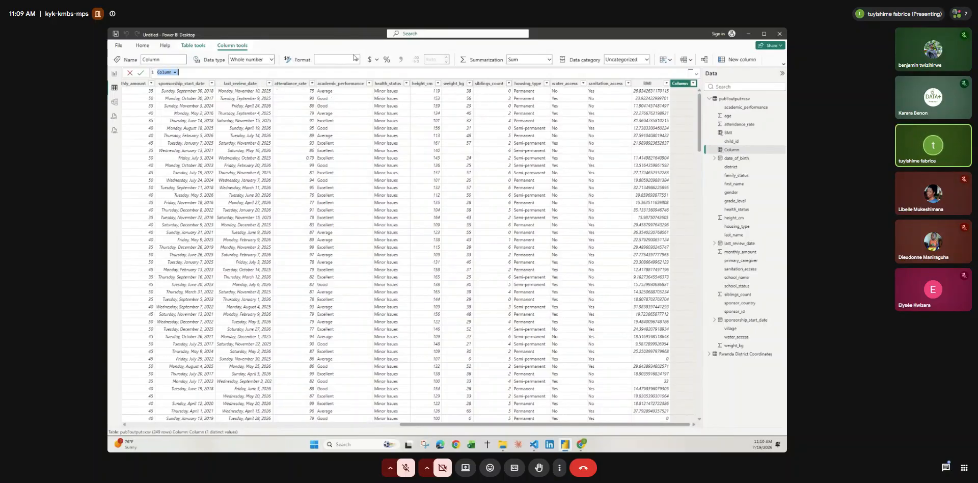
{"action": "left_click", "coordinate": [130, 74]}
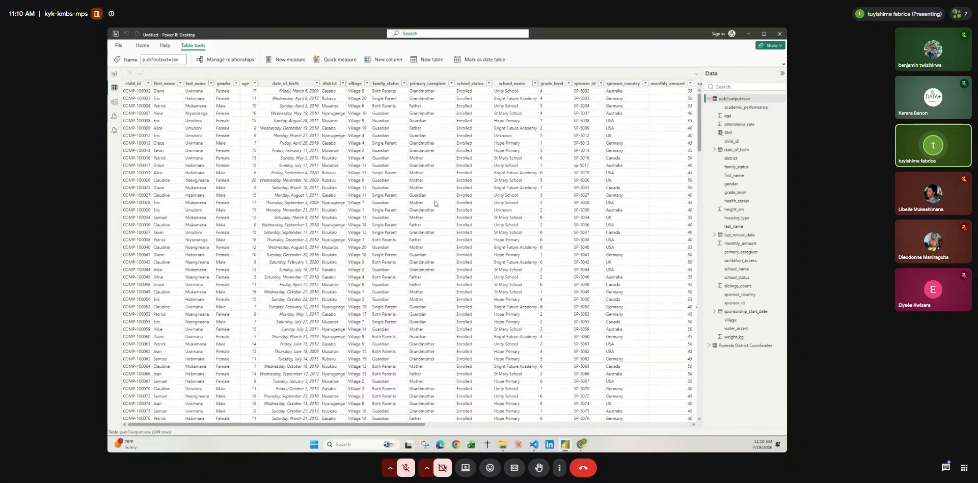
Return to the report page with the monthly average attendance_rate line chart.
{"action": "left_click", "coordinate": [139, 45]}
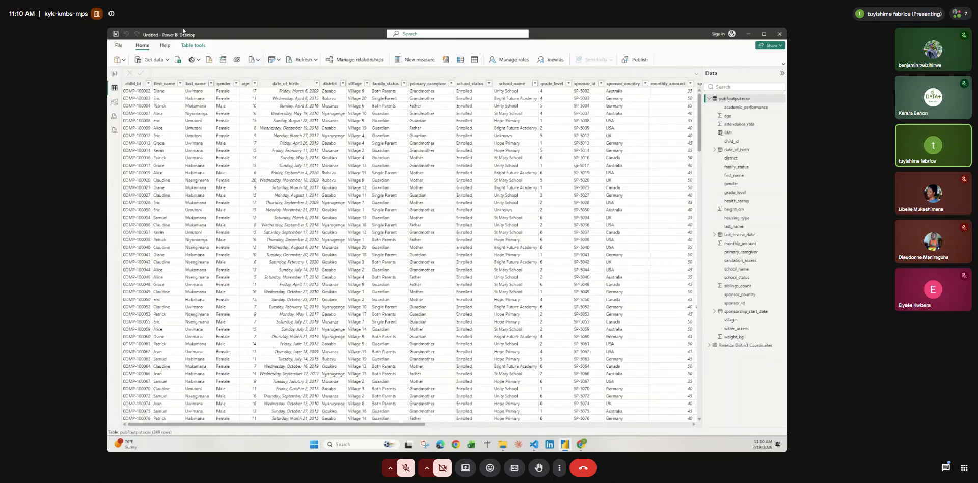
{"action": "left_click", "coordinate": [114, 74]}
{"action": "scroll", "coordinate": [378, 145], "scroll_direction": "up", "scroll_amount": 1}
{"action": "scroll", "coordinate": [378, 145], "scroll_direction": "up", "scroll_amount": 2}
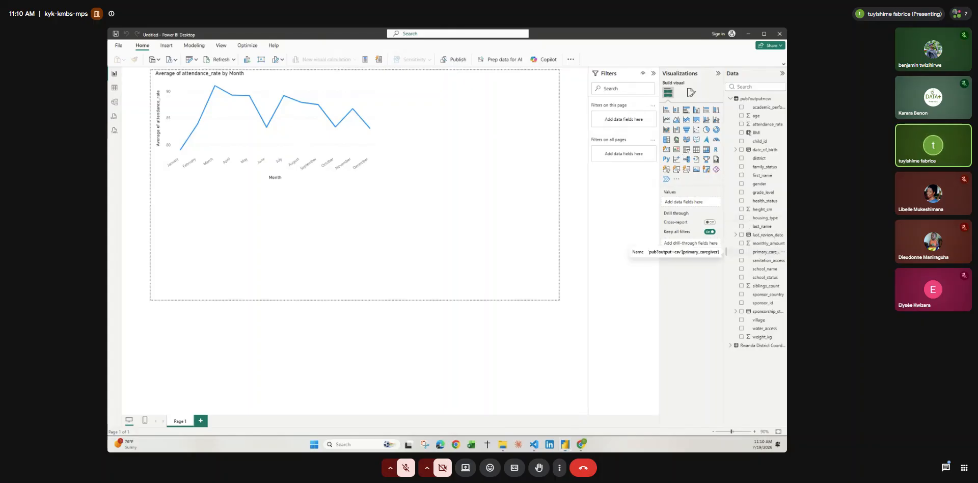
Switch to the Child_Sponsorship_Data_PRACTICE Google Sheet and inspect the filter values of the last_review_date column.
{"action": "key", "text": "alt+Tab"}
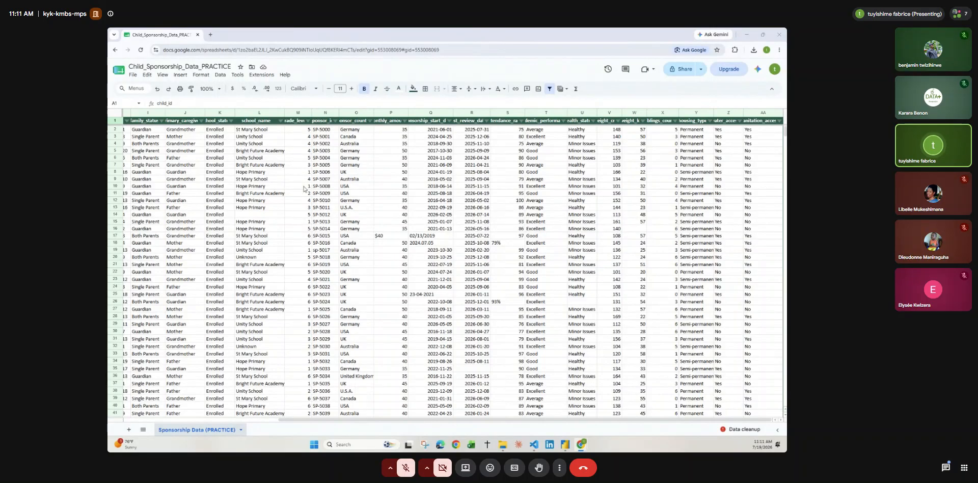
{"action": "left_click", "coordinate": [468, 116]}
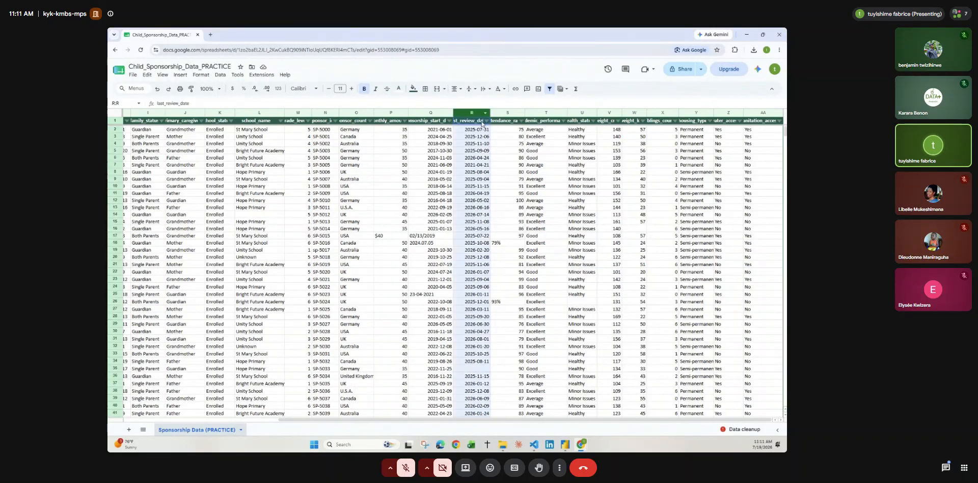
{"action": "mouse_move", "coordinate": [478, 122]}
{"action": "left_mouse_down"}
{"action": "mouse_move", "coordinate": [515, 123]}
{"action": "mouse_move", "coordinate": [460, 123]}
{"action": "left_mouse_up"}
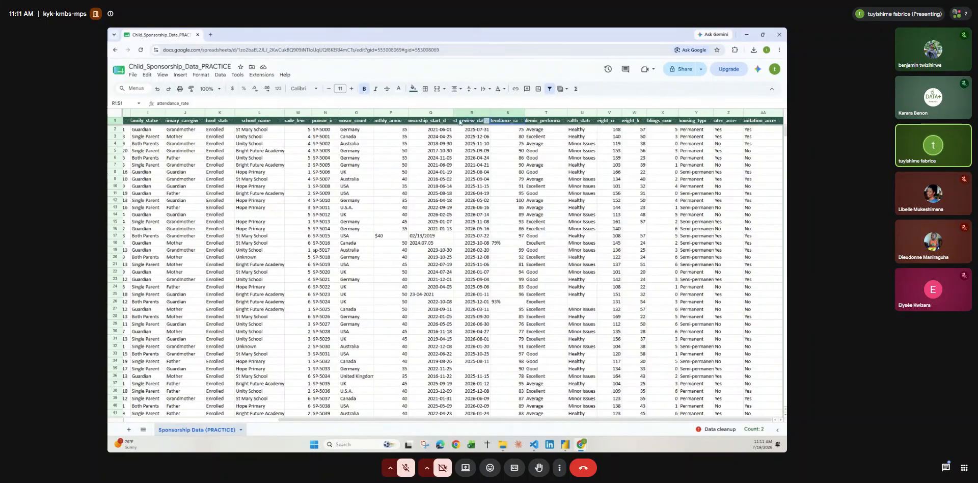
{"action": "left_click", "coordinate": [486, 121]}
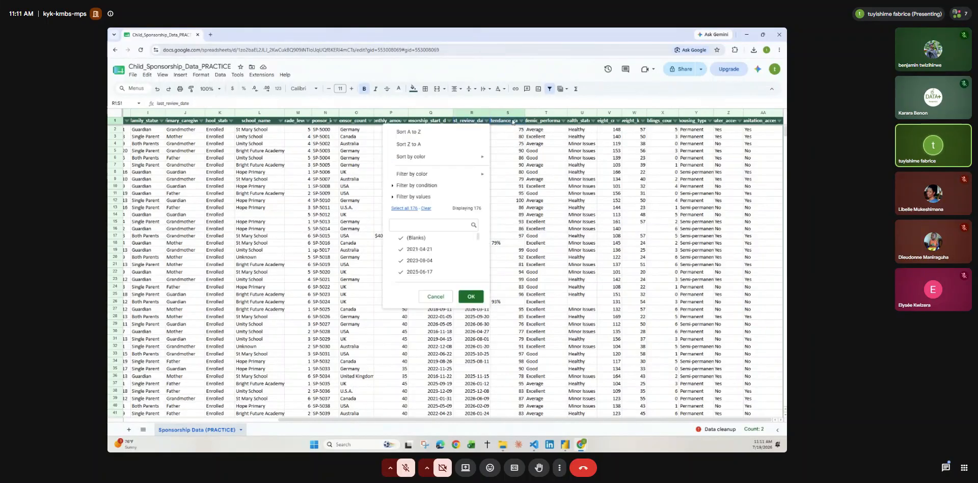
{"action": "left_click", "coordinate": [435, 297]}
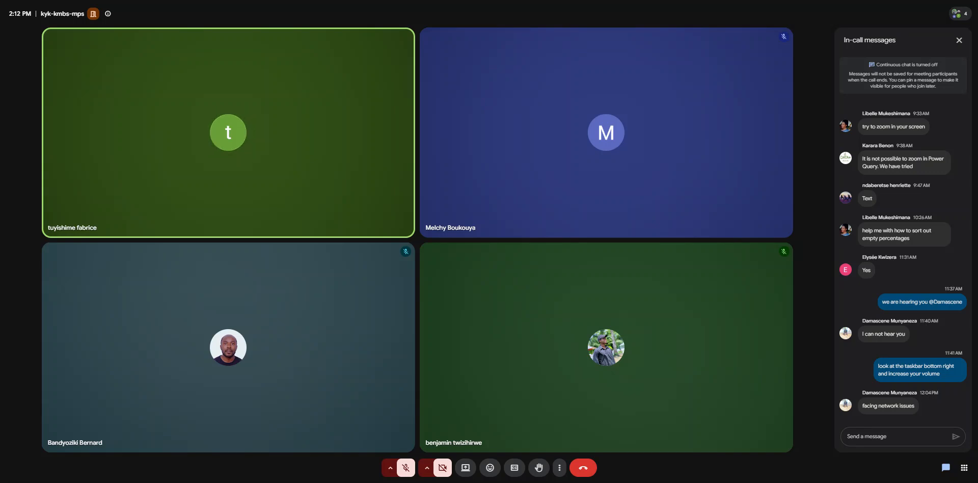
Show the presenter's shared screen in full screen in Google Meet.
{"action": "mouse_move", "coordinate": [659, 248]}
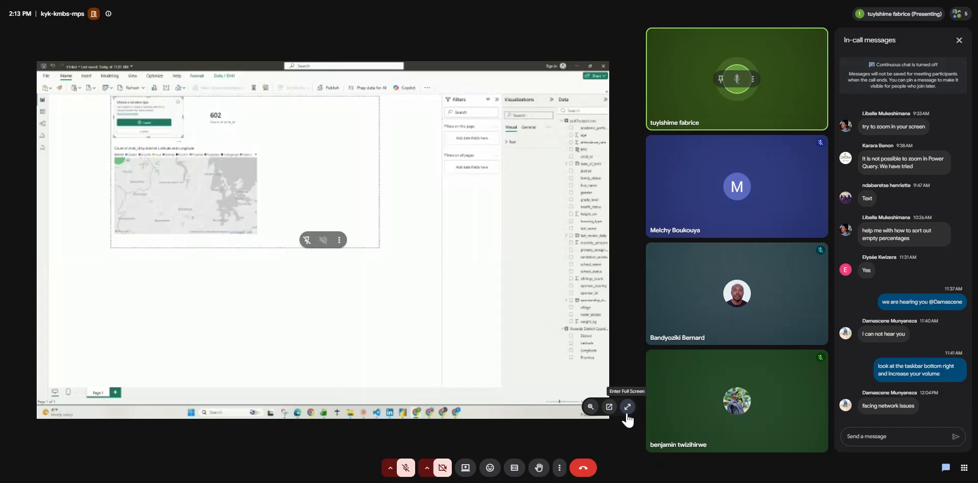
{"action": "left_click", "coordinate": [628, 411]}
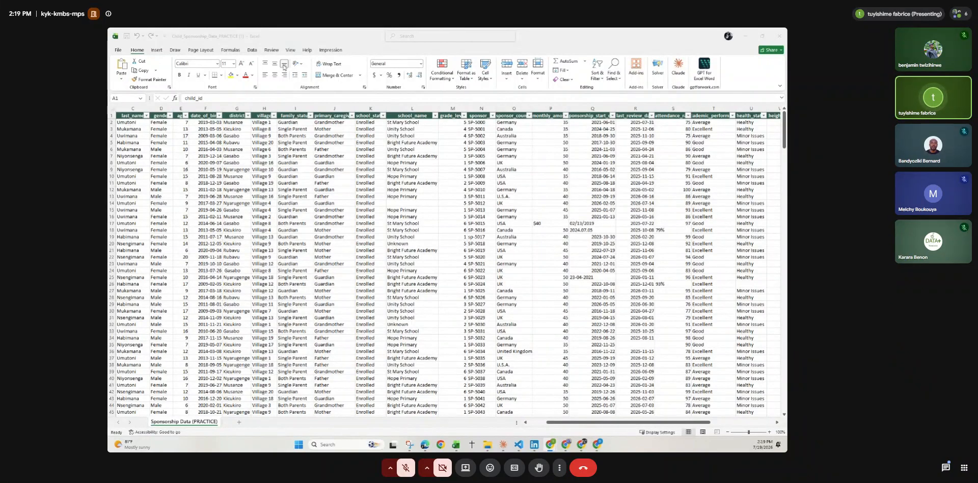
Copy the header cells from last_name through sanitation_access in row 1 of the Sponsorship Data (PRACTICE) sheet.
{"action": "left_click", "coordinate": [130, 117]}
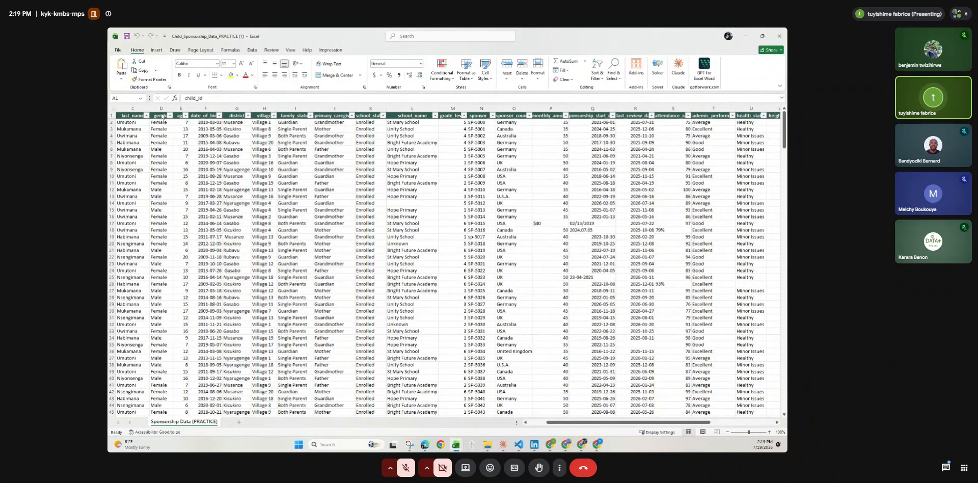
{"action": "left_click", "coordinate": [122, 117]}
{"action": "left_click_drag", "start_coordinate": [174, 95], "coordinate": [633, 108]}
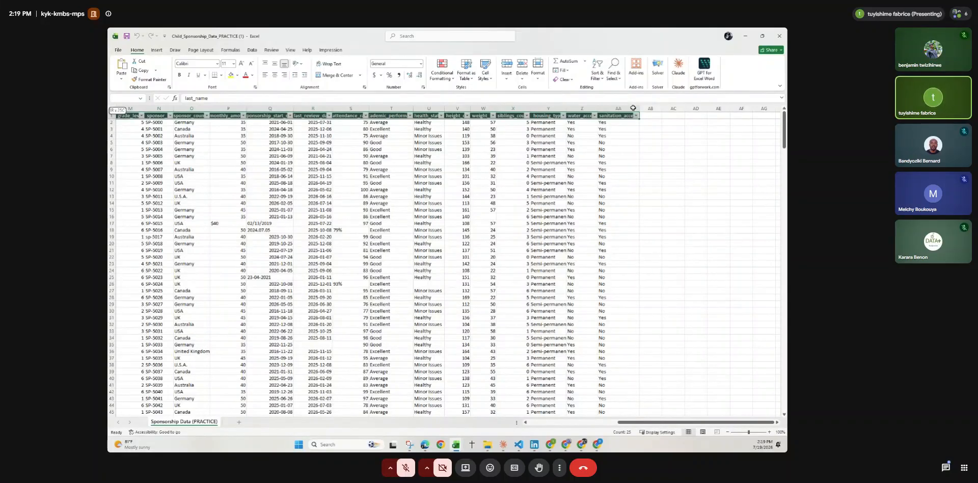
{"action": "left_click_drag", "start_coordinate": [632, 108], "coordinate": [633, 108]}
{"action": "key", "text": "ctrl+c"}
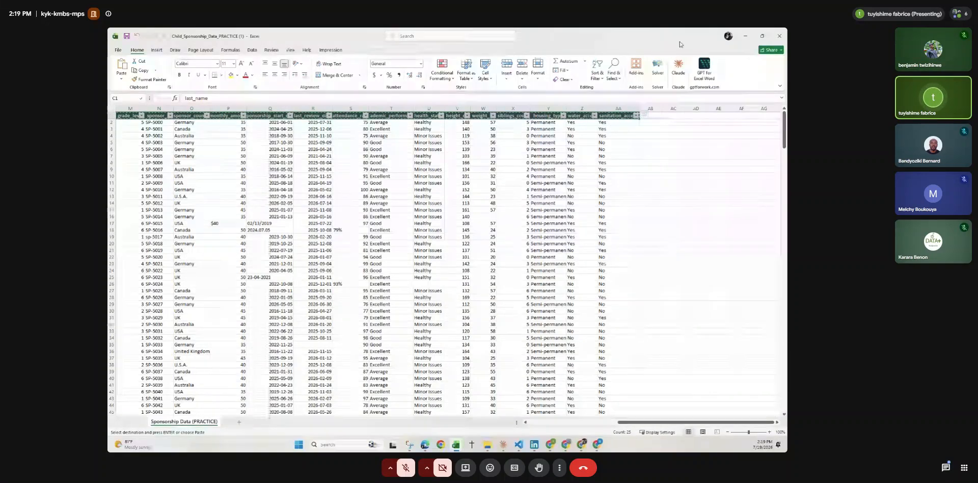
Switch to ChatGPT and begin a prompt with "here are are my column titles in excel", followed by the copied headers.
{"action": "left_click", "coordinate": [745, 36]}
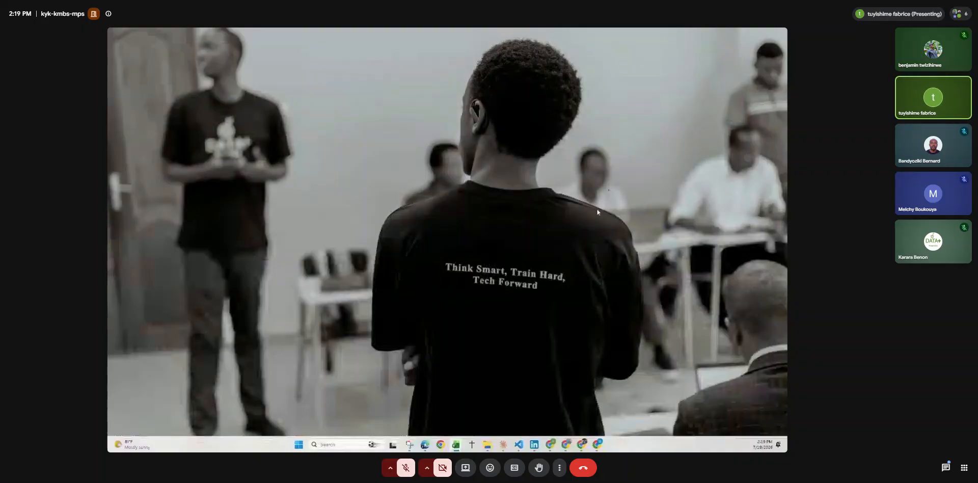
{"action": "mouse_move", "coordinate": [550, 444]}
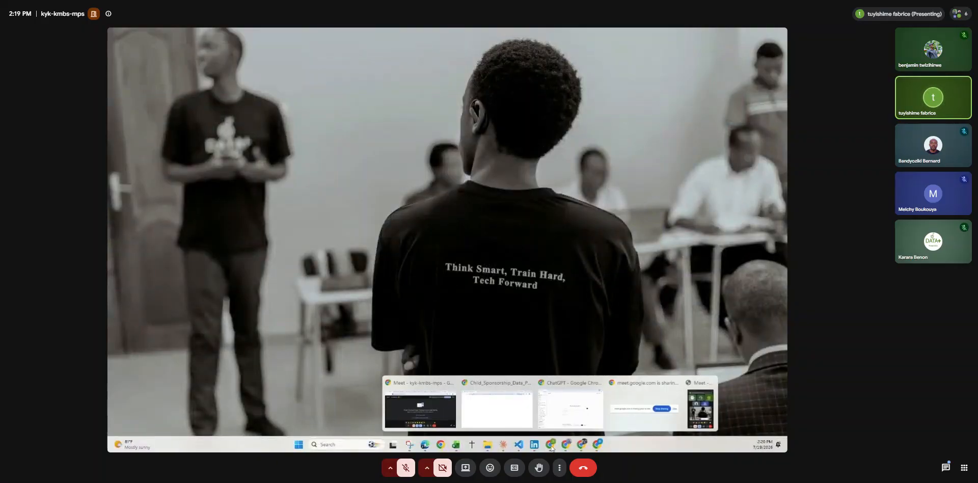
{"action": "left_click", "coordinate": [574, 411]}
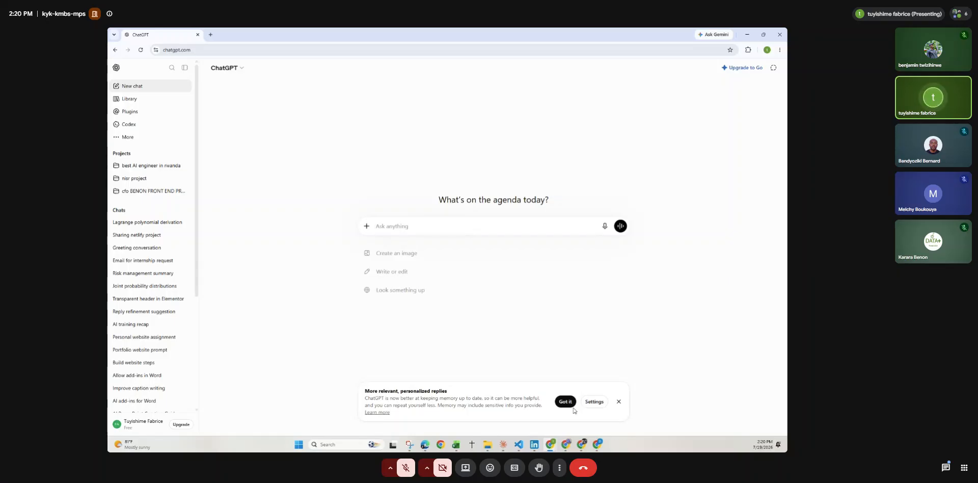
{"action": "type", "text": "here"}
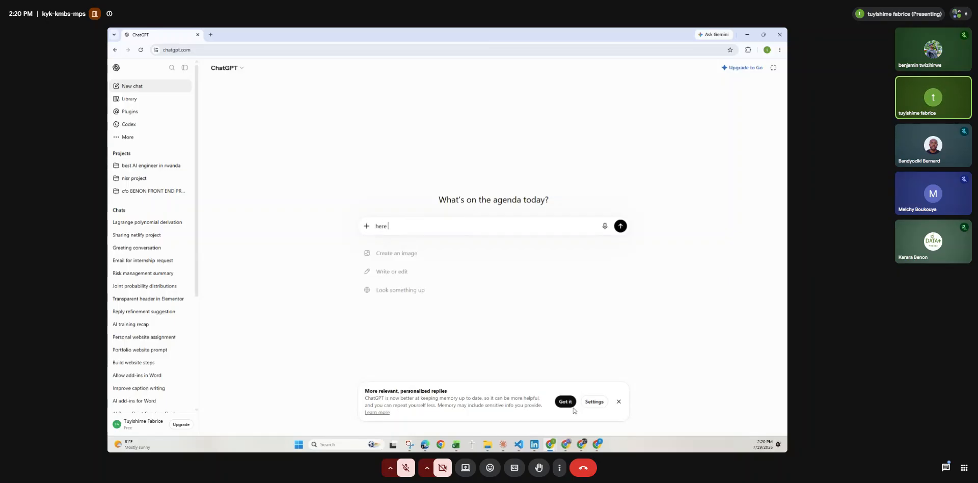
{"action": "type", "text": " are are my column titles "}
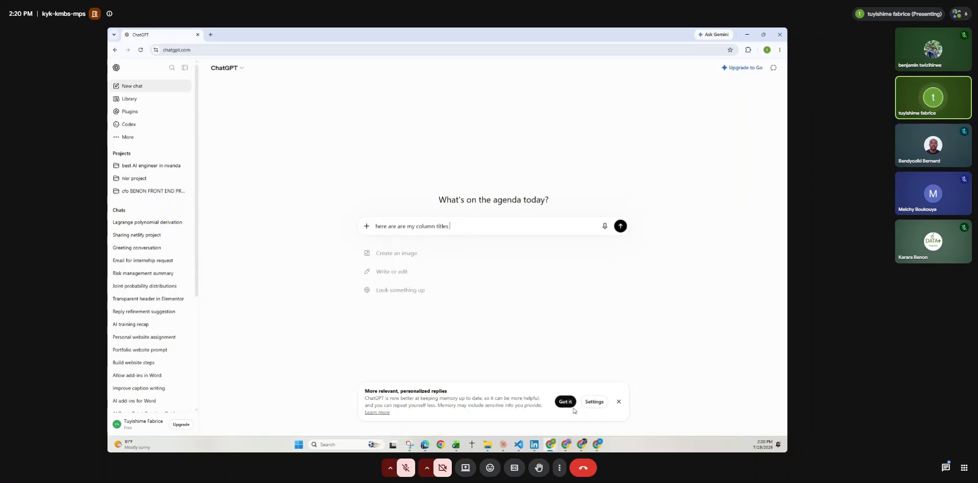
{"action": "type", "text": "in excel"}
{"action": "key", "text": "ctrl+v"}
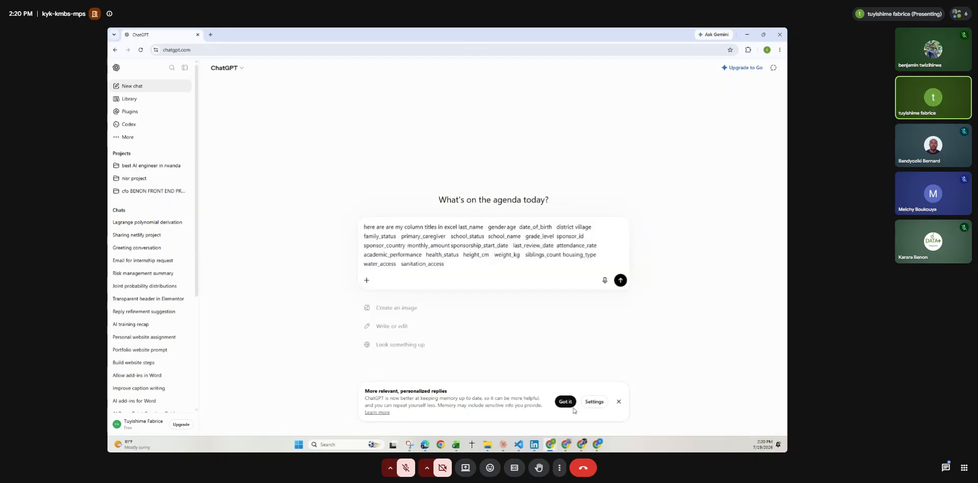
Put the column titles on their own lines in the prompt and add a blank line after sanitation_access.
{"action": "left_click", "coordinate": [458, 226]}
{"action": "key", "text": "shift+Return"}
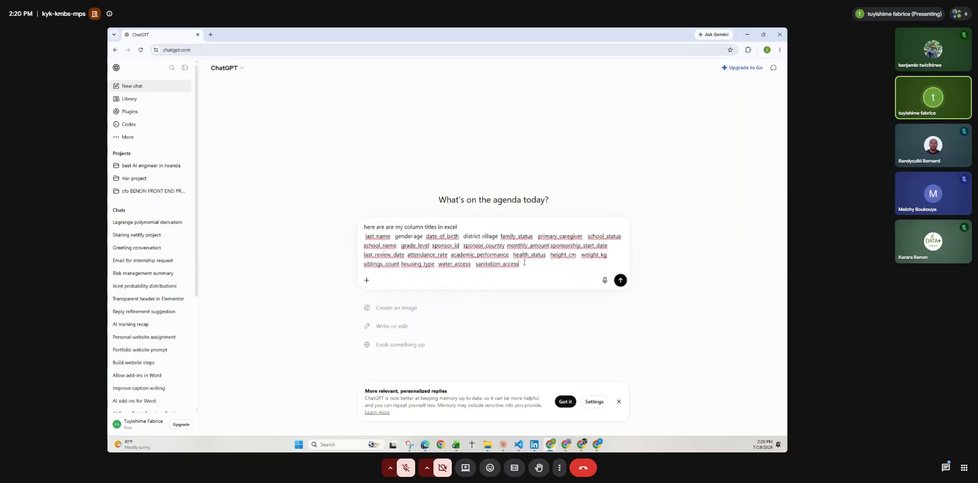
{"action": "right_click", "coordinate": [524, 264]}
{"action": "left_click", "coordinate": [525, 263]}
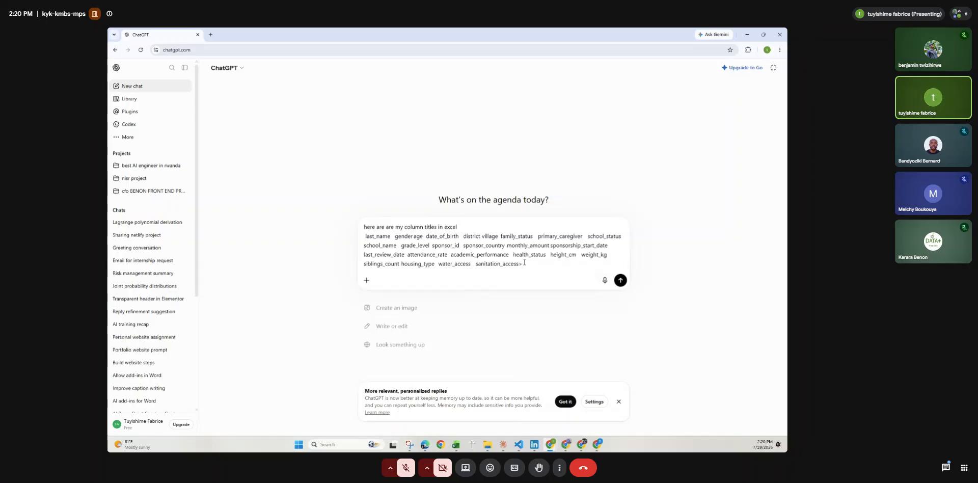
{"action": "key", "text": "shift+Return"}
{"action": "key", "text": "shift+Return"}
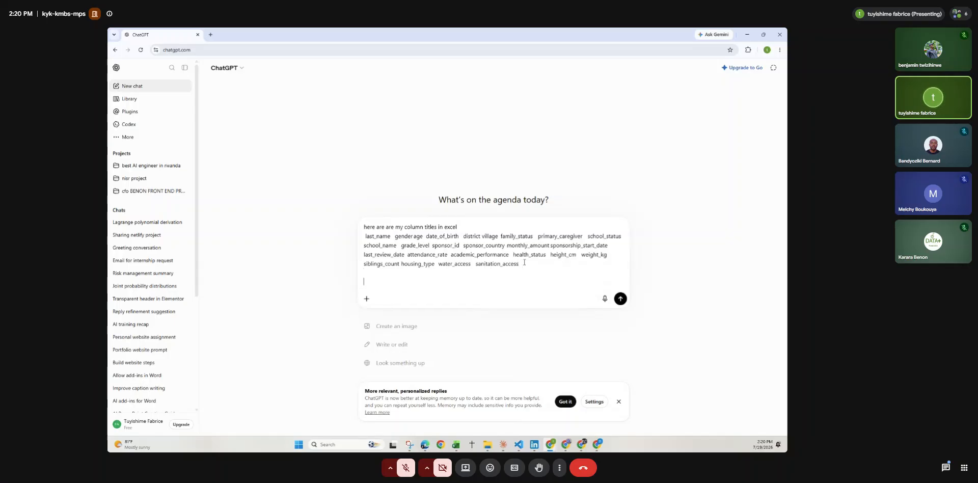
Add the request "as a data analyst i want a formulat to find average of age" and submit the prompt.
{"action": "type", "text": "ia"}
{"action": "key", "text": "BackSpace"}
{"action": "key", "text": "BackSpace"}
{"action": "type", "text": "as a data analyst i want a formulat to"}
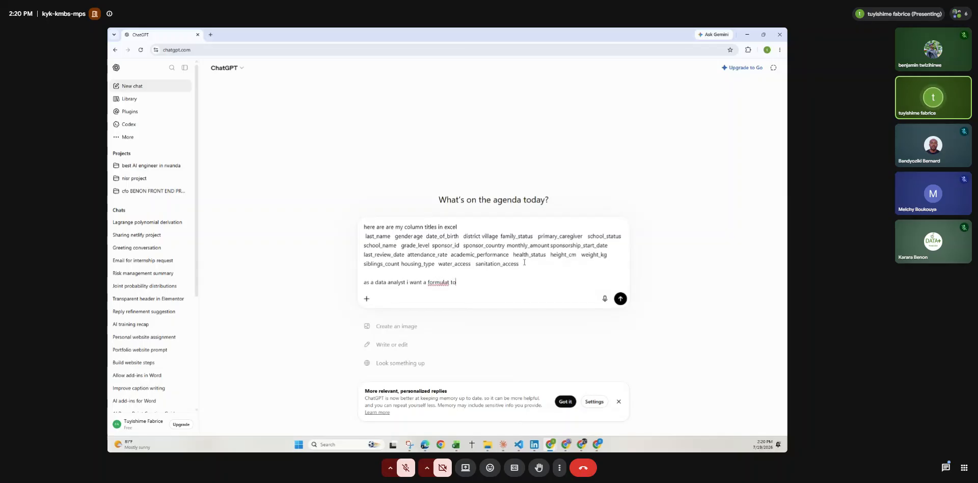
{"action": "type", "text": " find "}
{"action": "type", "text": "everage of age"}
{"action": "key", "text": "Return"}
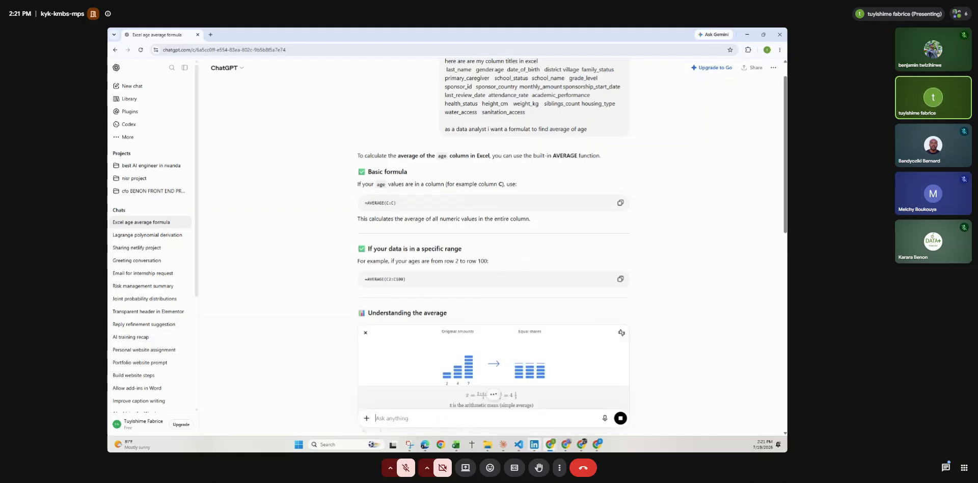
Switch back to the Child_Sponsorship_Data_PRACTICE (1) workbook in Excel and select cell B59, ending the header copy.
{"action": "left_click", "coordinate": [747, 34]}
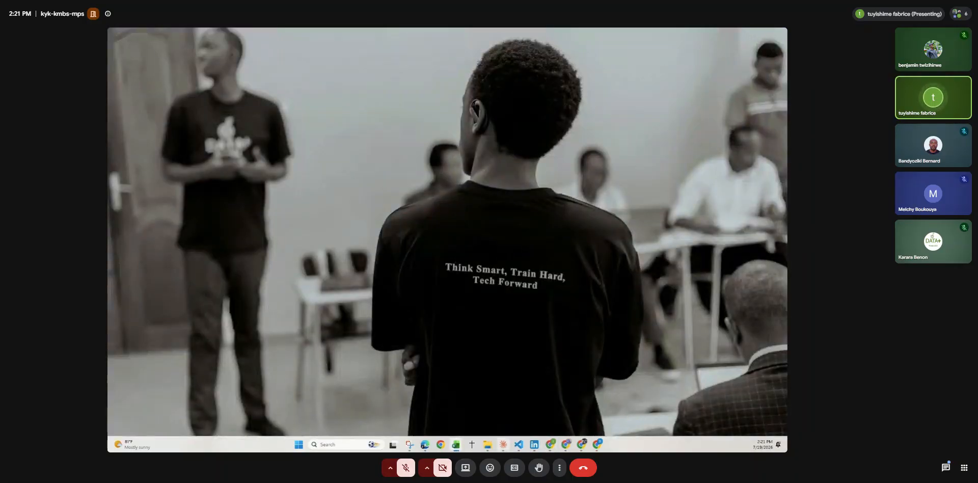
{"action": "mouse_move", "coordinate": [456, 444]}
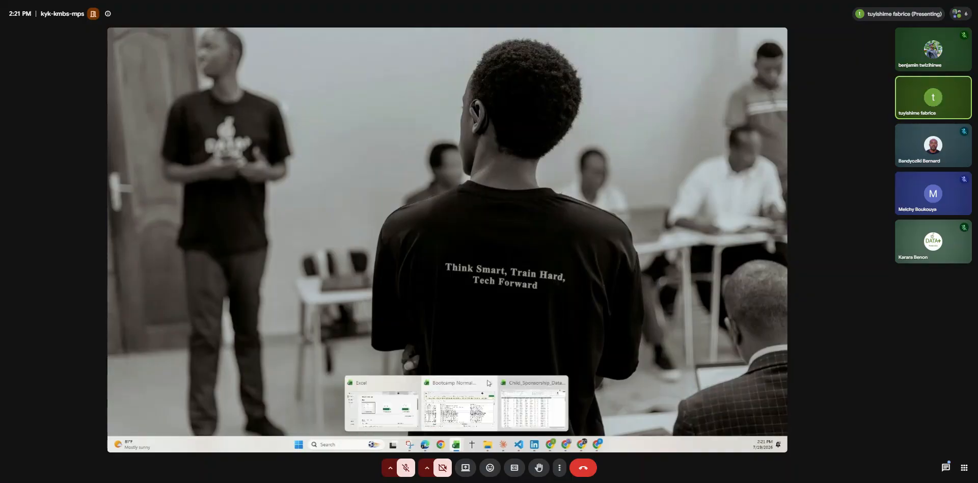
{"action": "left_click", "coordinate": [520, 391]}
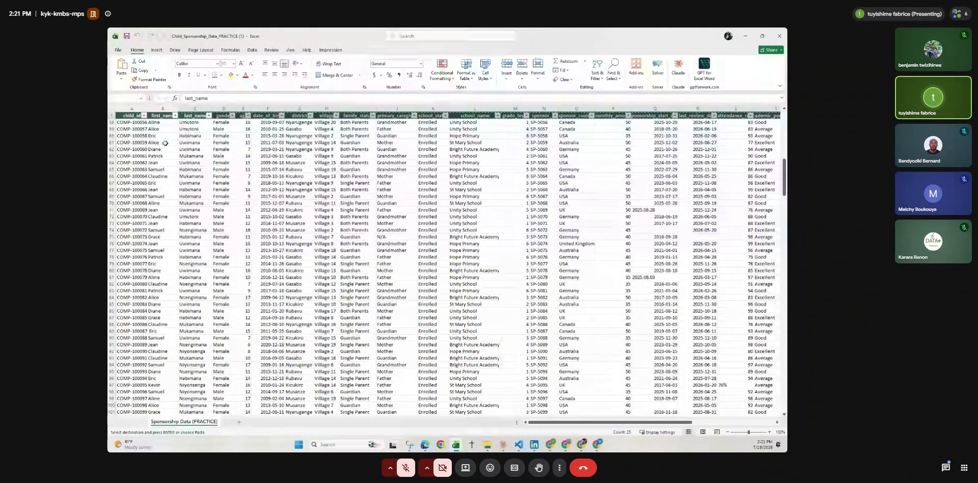
{"action": "double_click", "coordinate": [132, 115]}
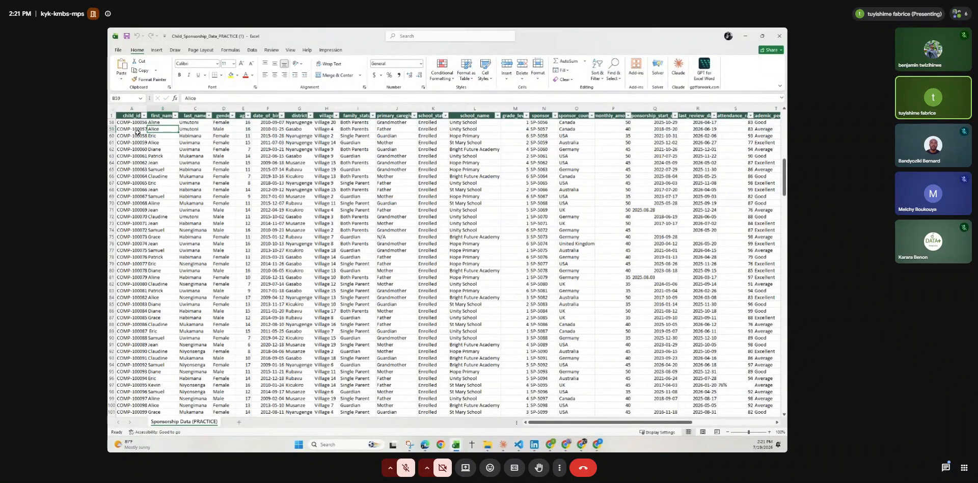
Copy the complete header row from child_id through sanitation_access in the child sponsorship worksheet, and minimise the workbook.
{"action": "left_click_drag", "start_coordinate": [130, 115], "coordinate": [243, 115]}
{"action": "left_click_drag", "start_coordinate": [238, 85], "coordinate": [786, 31]}
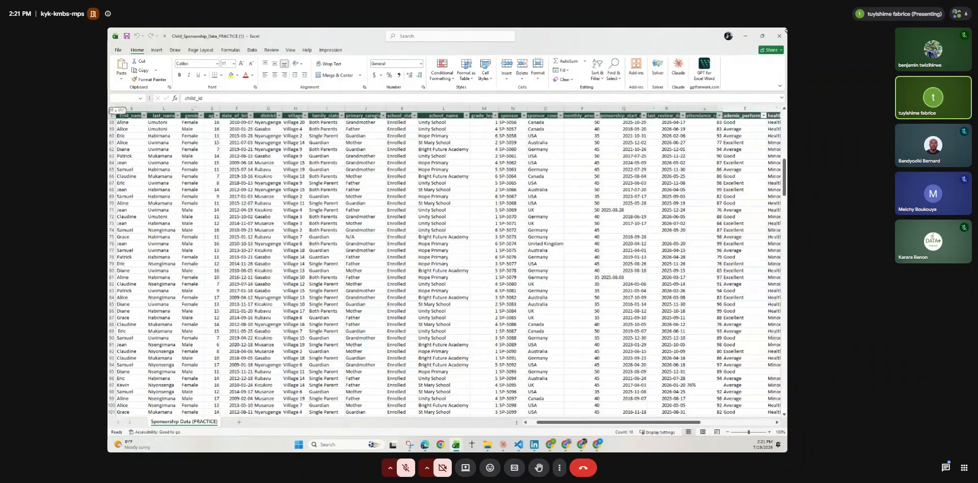
{"action": "key", "text": "ctrl+shift+Right"}
{"action": "key", "text": "ctrl+c"}
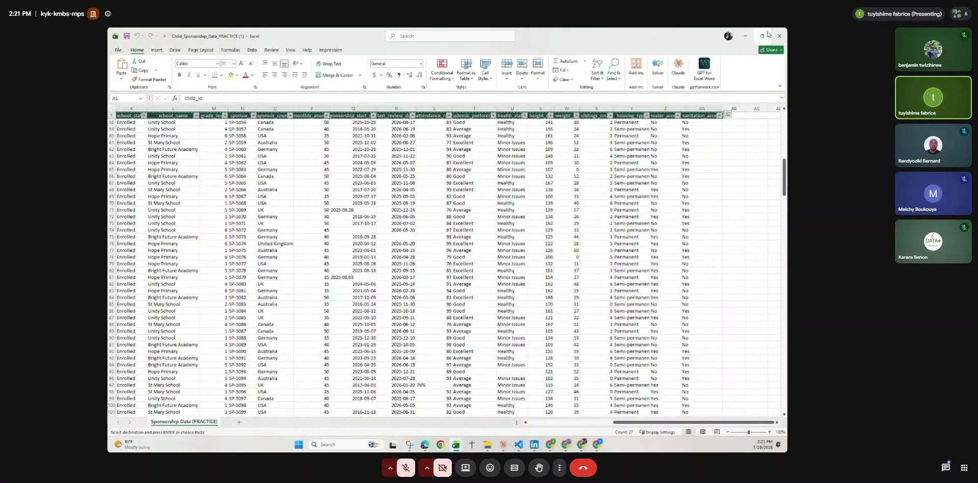
{"action": "left_click", "coordinate": [745, 36]}
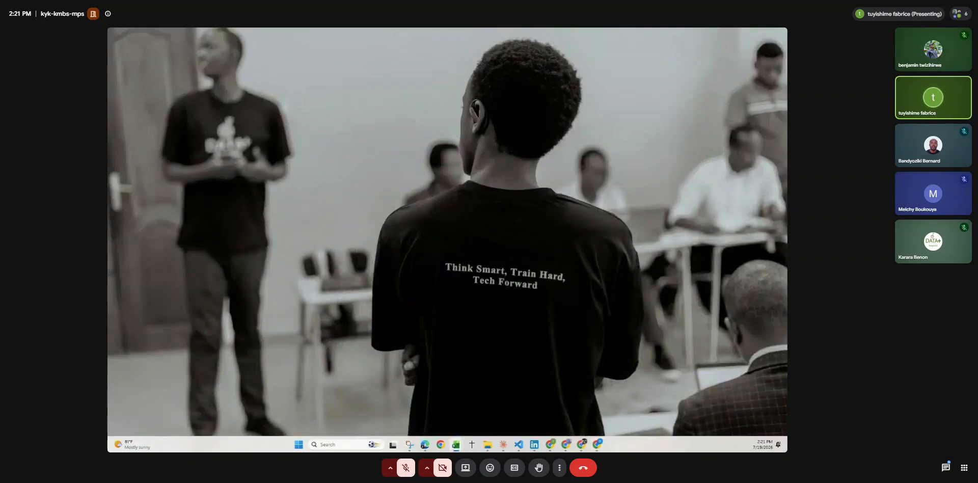
Switch to ChatGPT, copy the earlier average-age prompt, and paste it into a new chat.
{"action": "mouse_move", "coordinate": [564, 444]}
{"action": "left_click", "coordinate": [563, 430]}
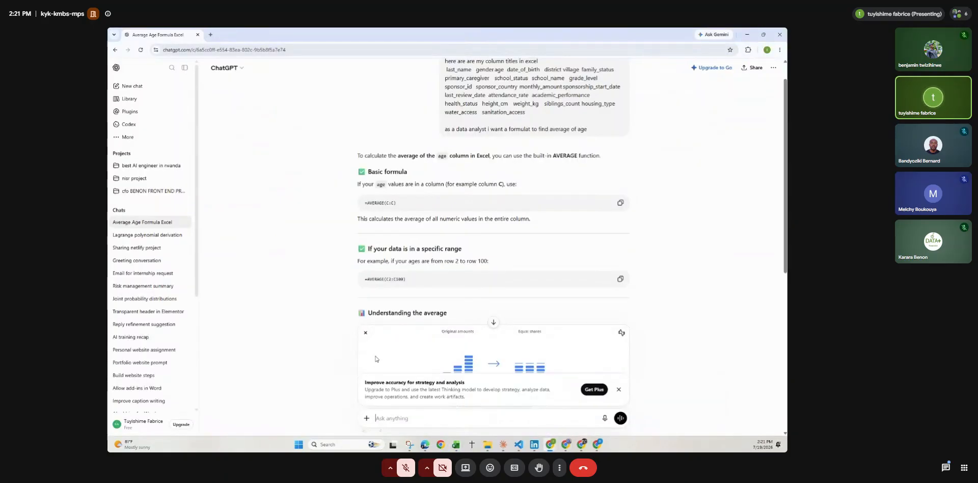
{"action": "scroll", "coordinate": [376, 356], "scroll_direction": "down", "scroll_amount": 5}
{"action": "scroll", "coordinate": [392, 376], "scroll_direction": "down", "scroll_amount": 1}
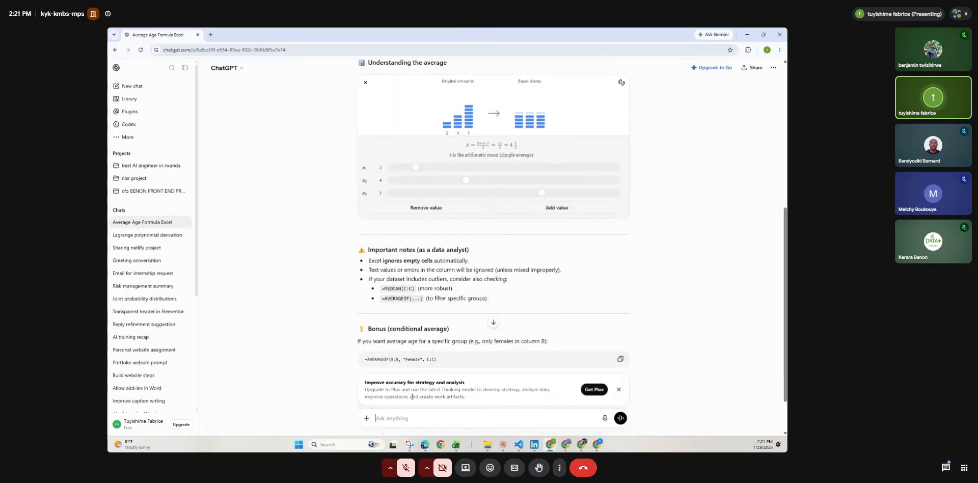
{"action": "scroll", "coordinate": [305, 215], "scroll_direction": "up", "scroll_amount": 5}
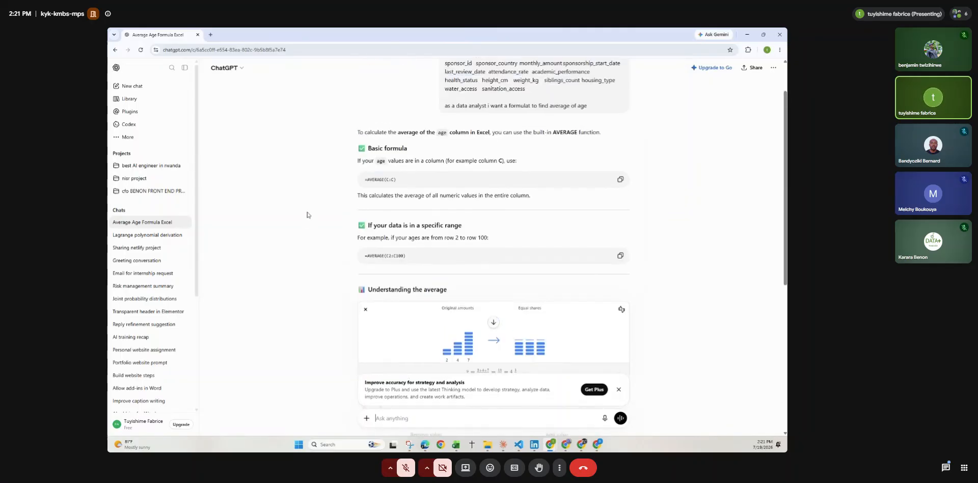
{"action": "left_click", "coordinate": [613, 172]}
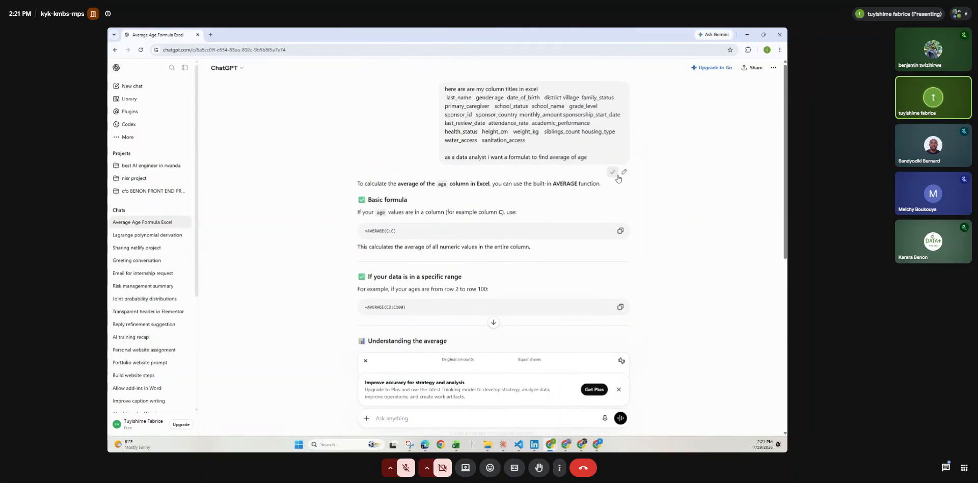
{"action": "left_click", "coordinate": [135, 90]}
{"action": "key", "text": "ctrl+v"}
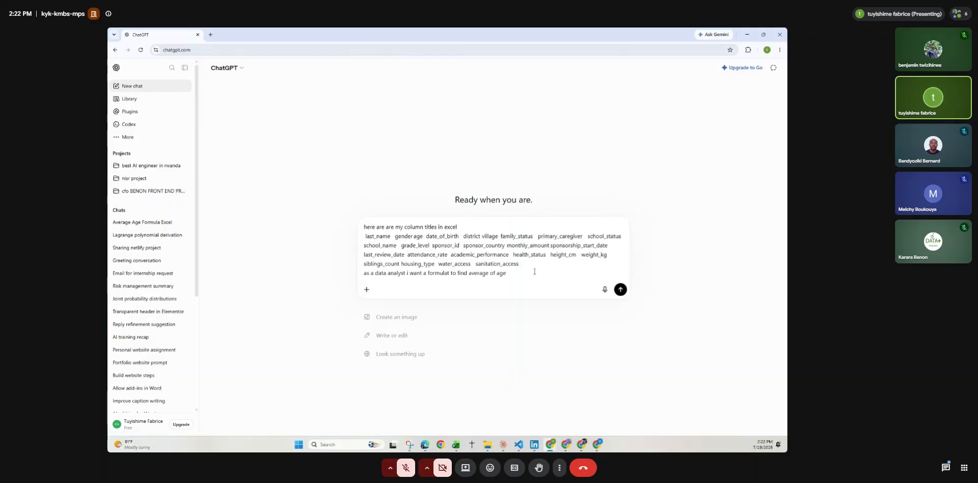
Replace the prompt's column titles with the full copied header list starting at child_id, and submit the prompt.
{"action": "left_click_drag", "start_coordinate": [520, 263], "coordinate": [341, 238]}
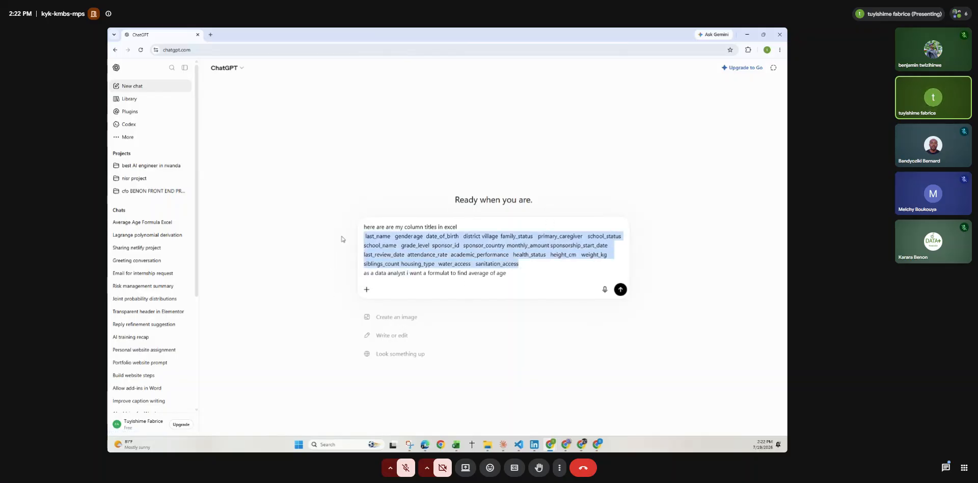
{"action": "key", "text": "BackSpace"}
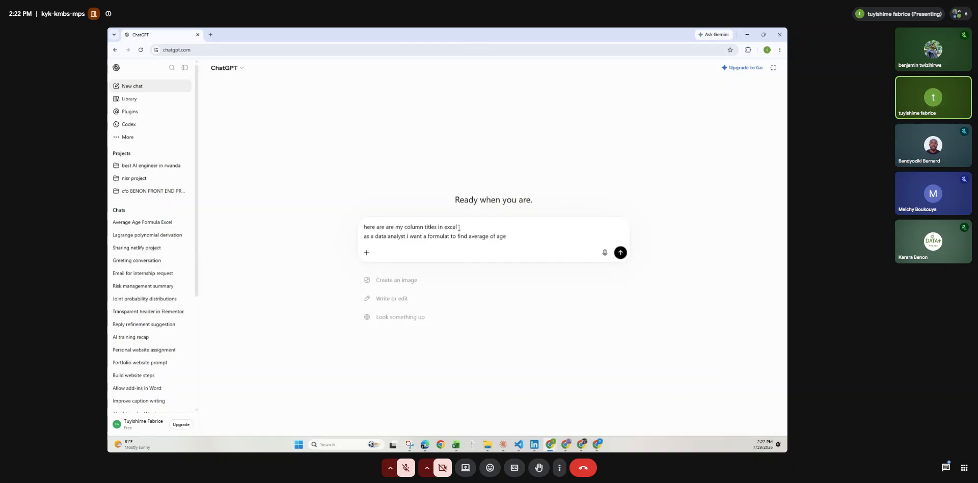
{"action": "key", "text": "super+v"}
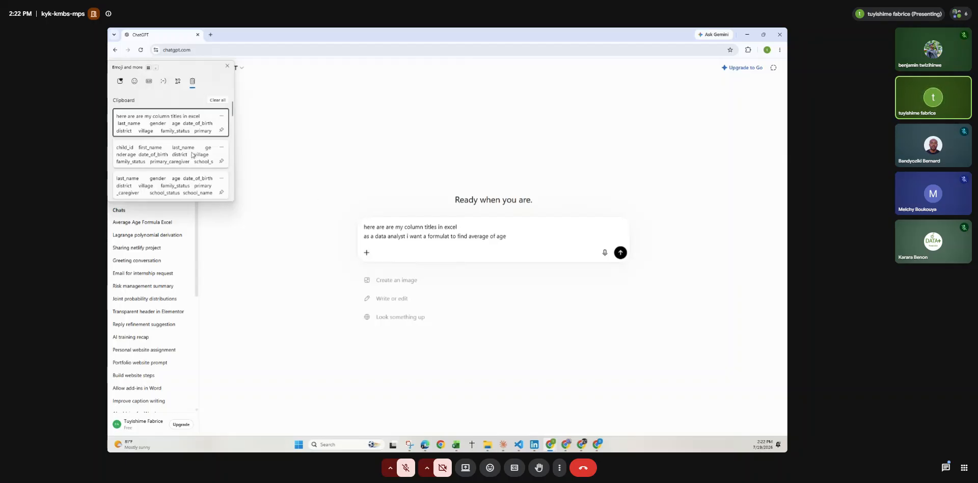
{"action": "left_click", "coordinate": [194, 154]}
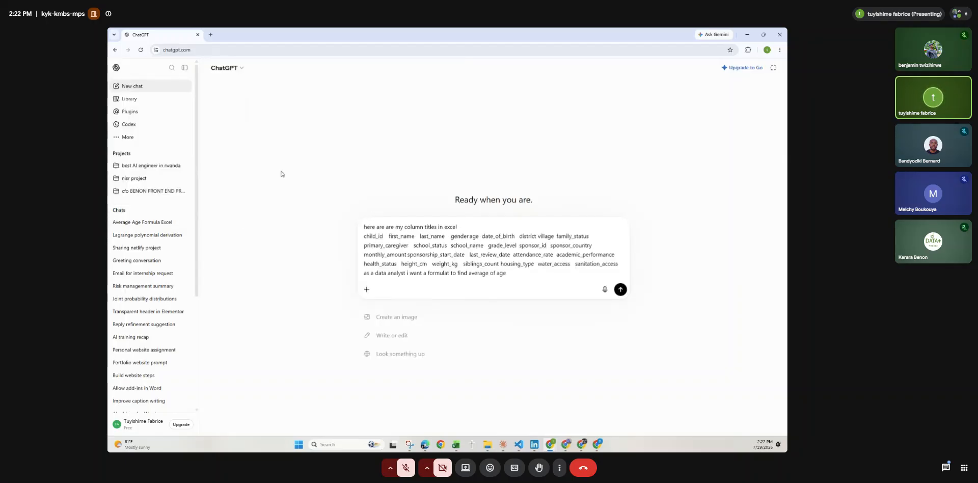
{"action": "left_click", "coordinate": [621, 290]}
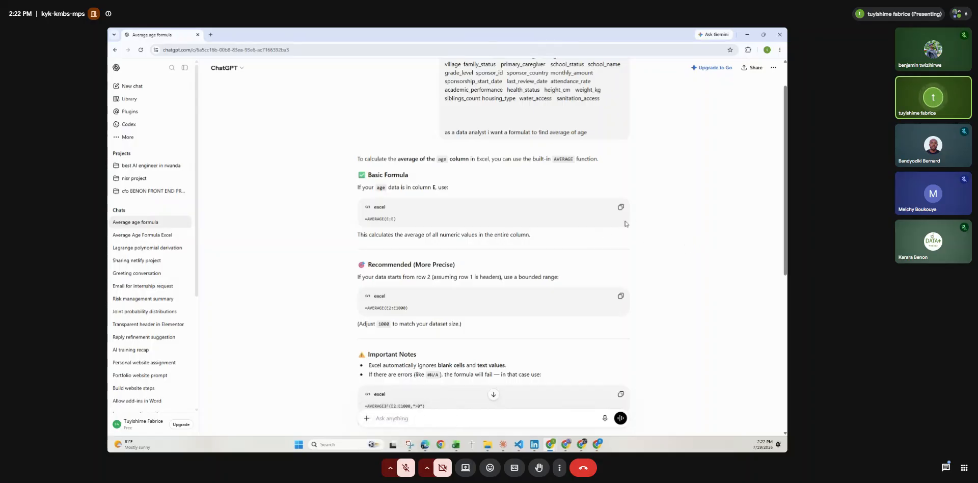
Copy the =AVERAGE(E:E) formula from the answer and switch to the Child_Sponsorship_Data_PRACTICE (1) workbook in Excel.
{"action": "left_click", "coordinate": [621, 206]}
{"action": "right_click", "coordinate": [623, 206]}
{"action": "mouse_move", "coordinate": [460, 447]}
{"action": "left_click", "coordinate": [535, 397]}
{"action": "scroll", "coordinate": [500, 352], "scroll_direction": "right", "scroll_amount": 5}
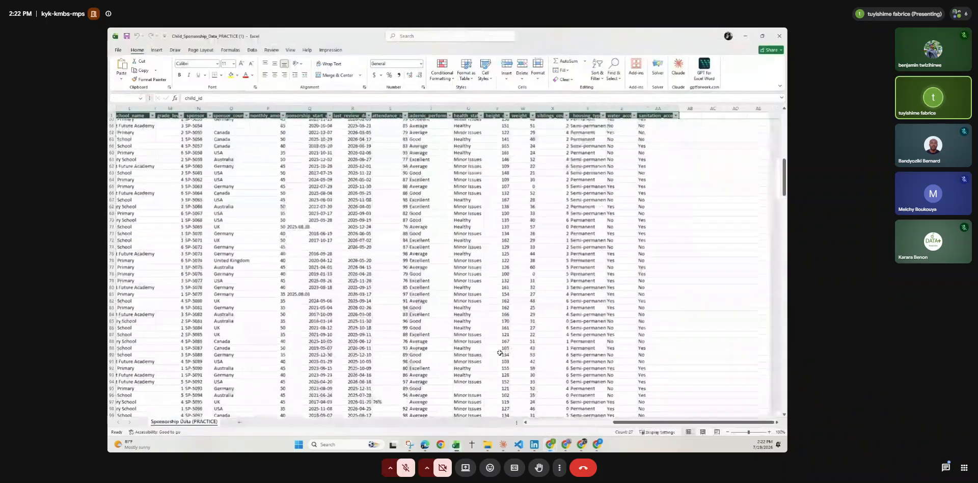
Enter the label "Average age" in AG63 and the formula =AVERAGE(E:E) in AH63, and widen columns AF and AG.
{"action": "left_click", "coordinate": [576, 229]}
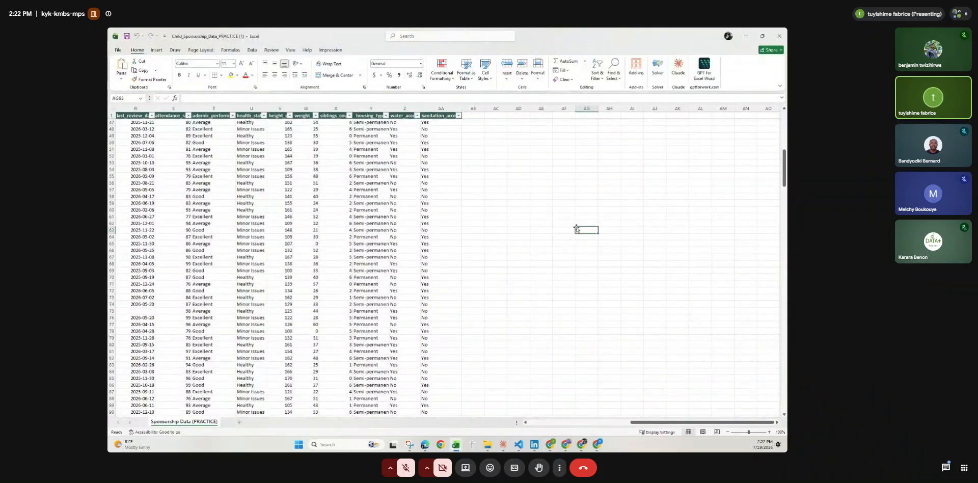
{"action": "type", "text": "Average age"}
{"action": "left_click", "coordinate": [612, 230]}
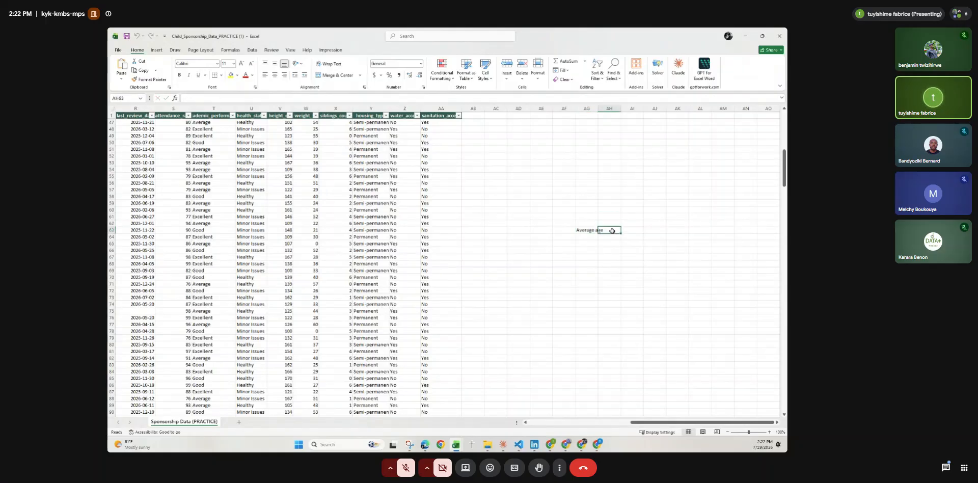
{"action": "key", "text": "ctrl+v"}
{"action": "left_click_drag", "start_coordinate": [575, 107], "coordinate": [664, 102]}
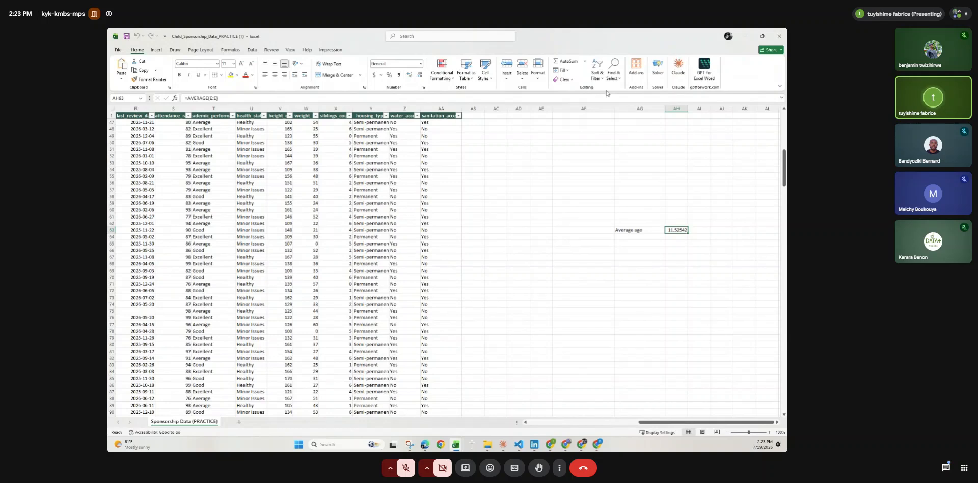
Look over the worksheet data from the first rows and examine the grade_level column's values in its filter list.
{"action": "scroll", "coordinate": [304, 364], "scroll_direction": "left", "scroll_amount": 7}
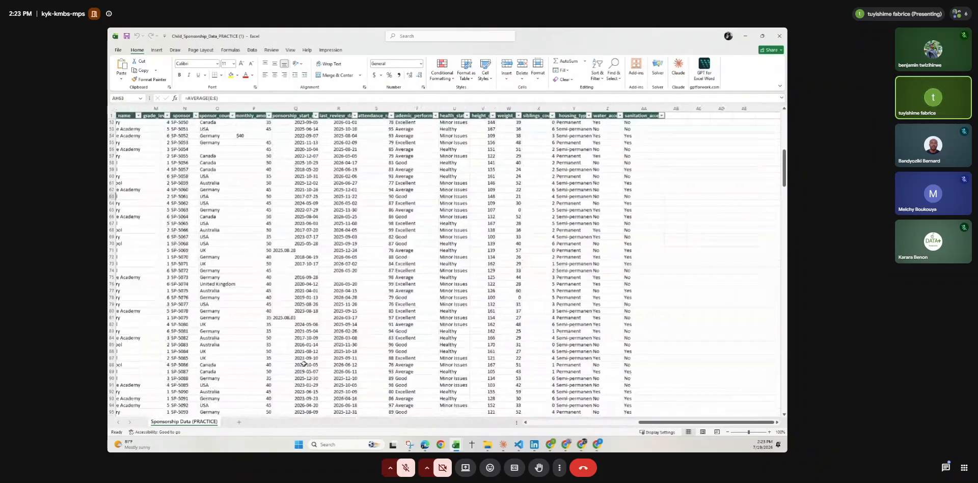
{"action": "scroll", "coordinate": [304, 364], "scroll_direction": "left", "scroll_amount": 10}
{"action": "scroll", "coordinate": [304, 363], "scroll_direction": "up", "scroll_amount": 12}
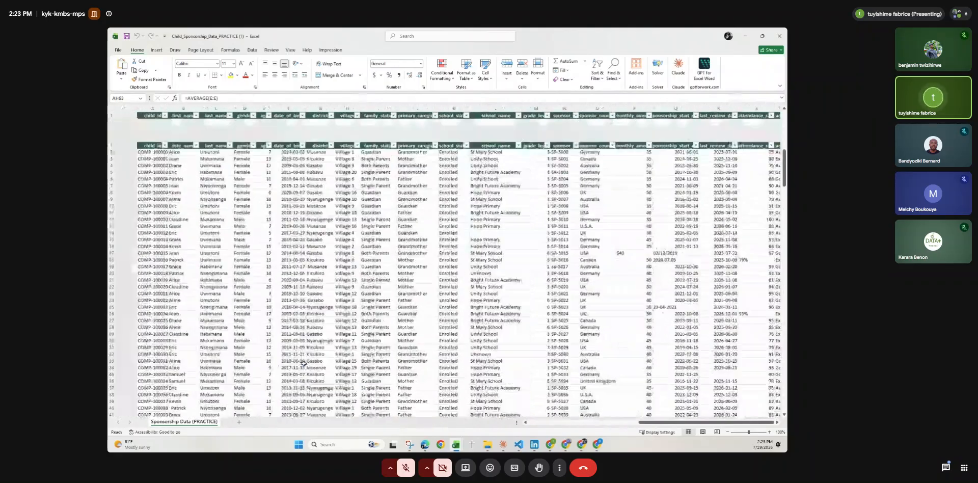
{"action": "scroll", "coordinate": [304, 363], "scroll_direction": "down", "scroll_amount": 1}
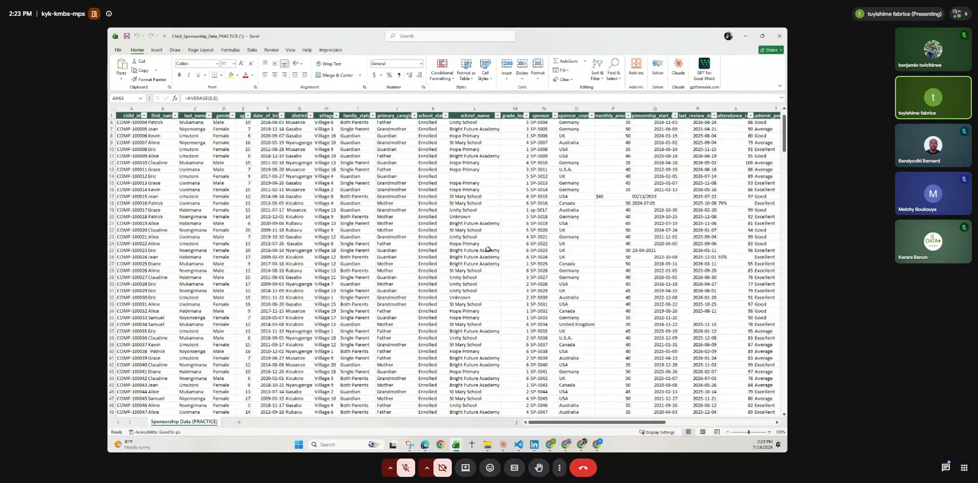
{"action": "scroll", "coordinate": [523, 140], "scroll_direction": "right", "scroll_amount": 1}
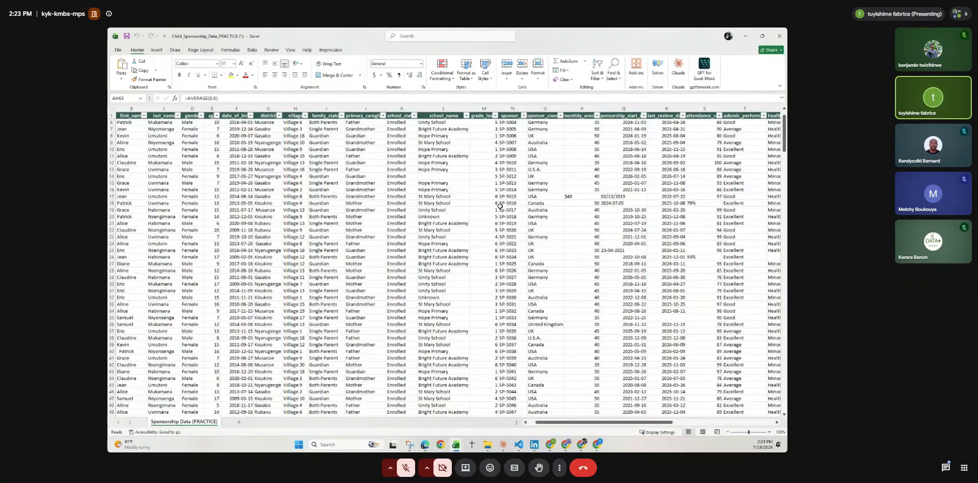
{"action": "scroll", "coordinate": [499, 205], "scroll_direction": "up", "scroll_amount": 3}
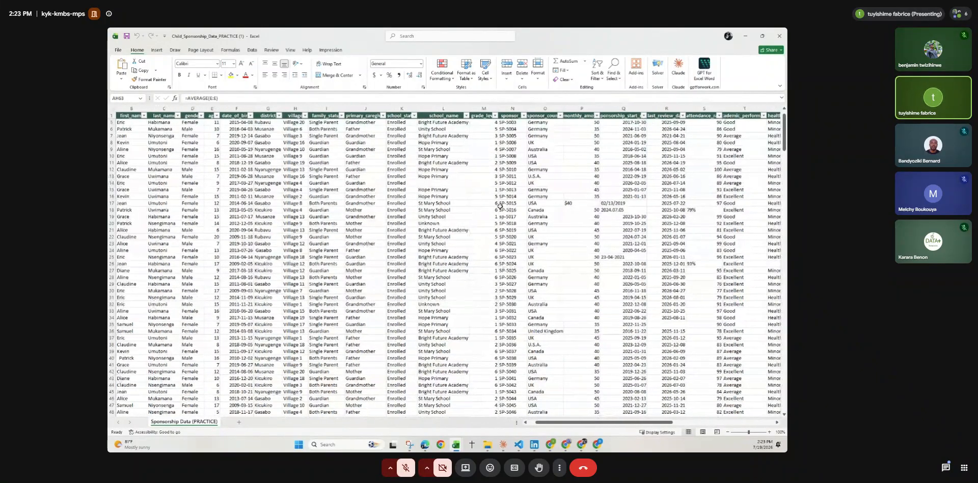
{"action": "scroll", "coordinate": [500, 206], "scroll_direction": "up", "scroll_amount": 1}
{"action": "scroll", "coordinate": [500, 206], "scroll_direction": "up", "scroll_amount": 3}
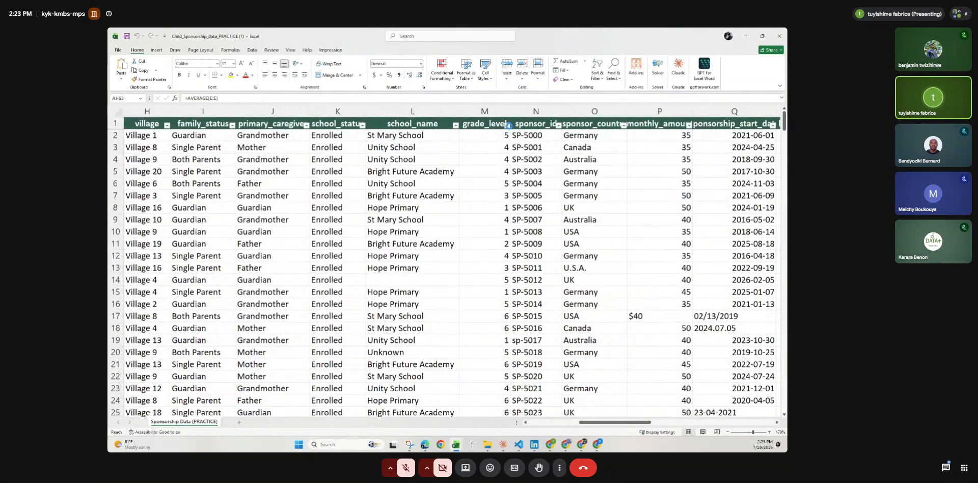
{"action": "left_click", "coordinate": [508, 126]}
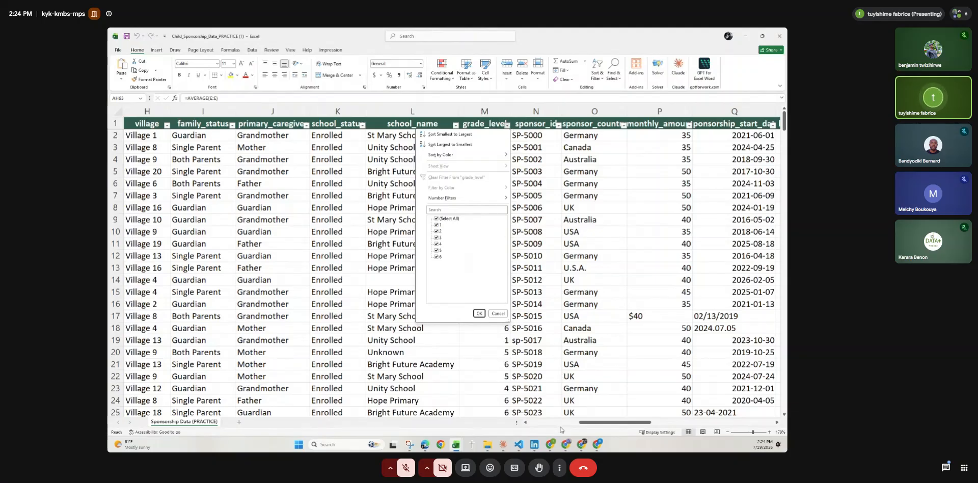
Switch back to ChatGPT and read through the average-age answer.
{"action": "mouse_move", "coordinate": [550, 444]}
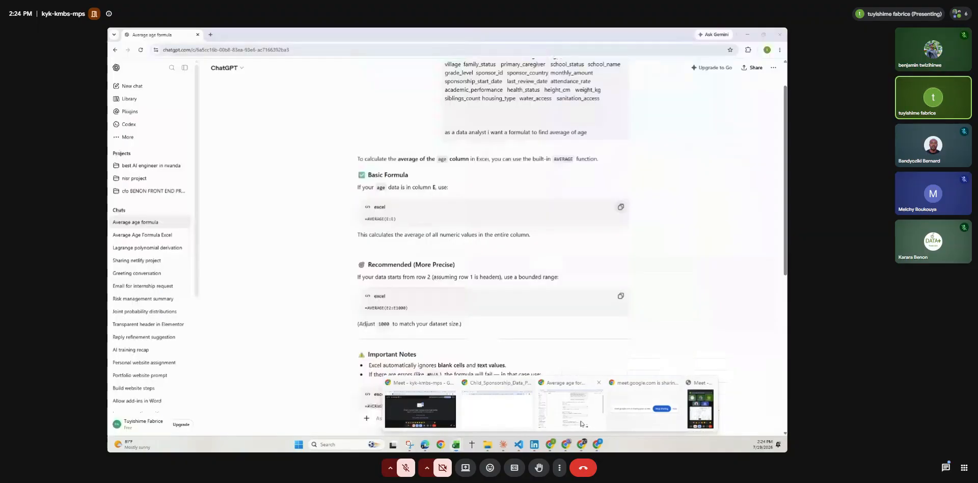
{"action": "left_click", "coordinate": [581, 423]}
{"action": "scroll", "coordinate": [414, 381], "scroll_direction": "down", "scroll_amount": 3}
{"action": "scroll", "coordinate": [415, 377], "scroll_direction": "down", "scroll_amount": 5}
{"action": "scroll", "coordinate": [422, 361], "scroll_direction": "up", "scroll_amount": 2}
{"action": "scroll", "coordinate": [422, 362], "scroll_direction": "up", "scroll_amount": 5}
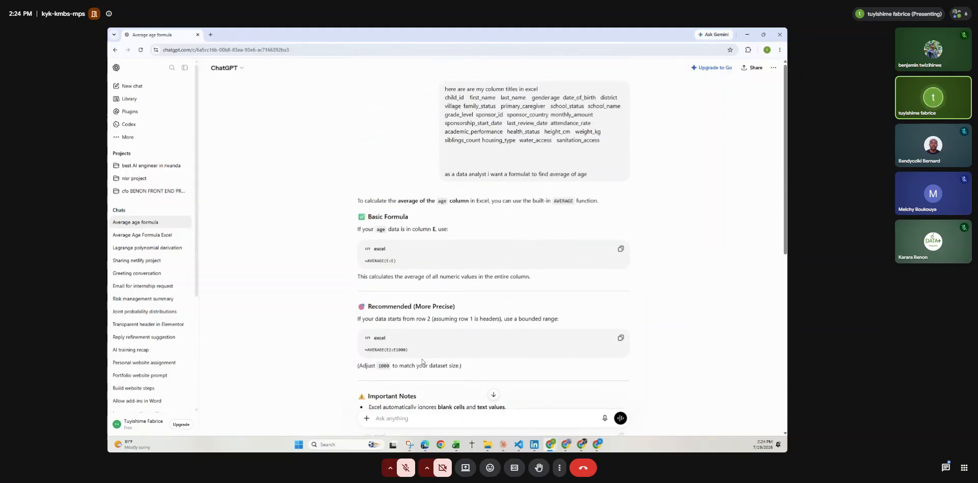
{"action": "scroll", "coordinate": [421, 362], "scroll_direction": "down", "scroll_amount": 7}
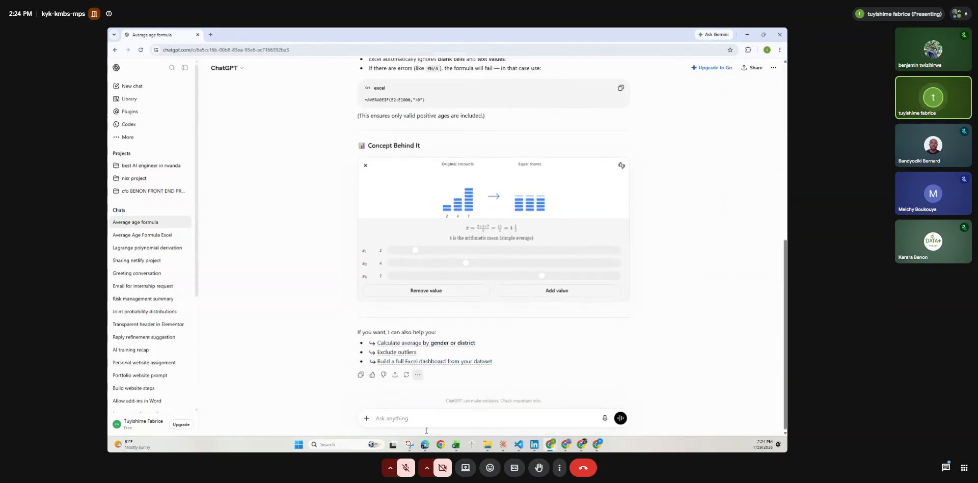
Begin a follow-up prompt with "now" and, on a new line, "i want a new column to show gradelevel in words instead of number like in".
{"action": "type", "text": "now"}
{"action": "key", "text": "shift+Return"}
{"action": "type", "text": "i want in"}
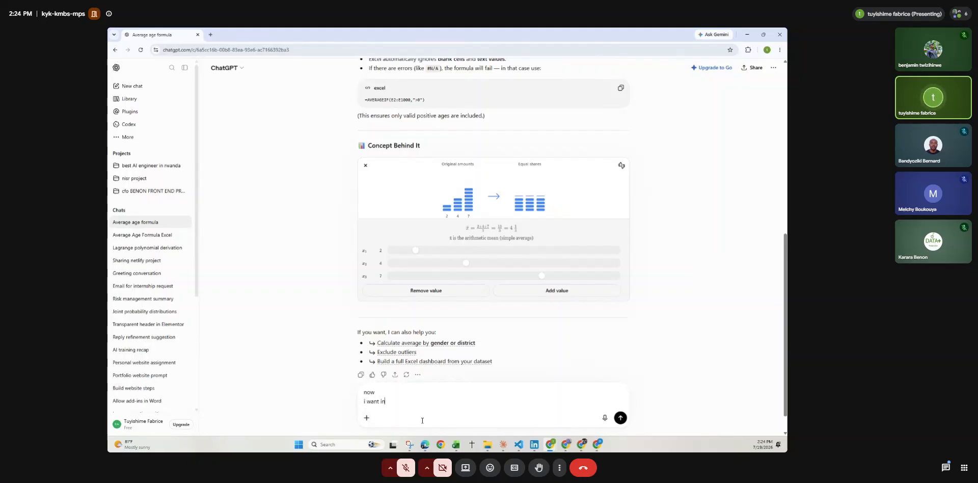
{"action": "type", "text": " gr"}
{"action": "key", "text": "BackSpace"}
{"action": "type", "text": "a new column to sh"}
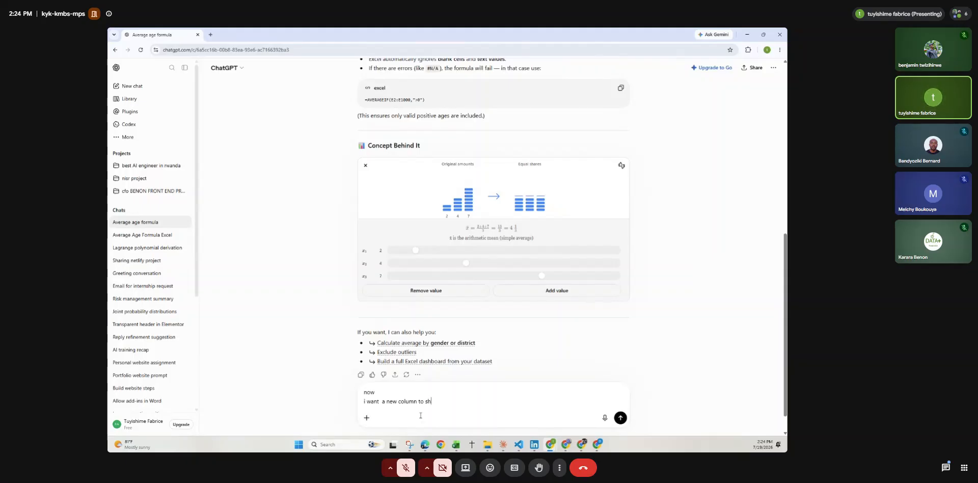
{"action": "type", "text": "ow gradelevel in words instead of number like in"}
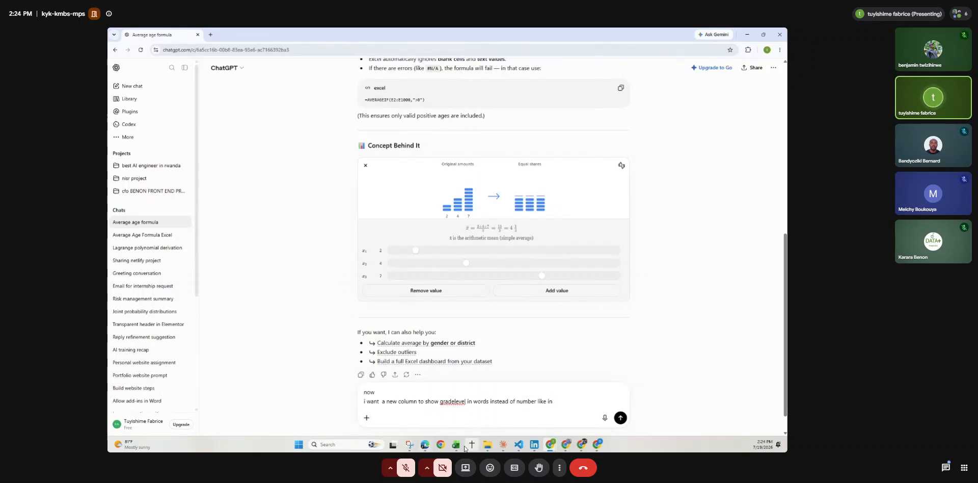
Complete the prompt with "grade level" and the line "1 good 2, 3 upto 6 poor now i want a formula to use in excel", and submit it.
{"action": "mouse_move", "coordinate": [456, 444]}
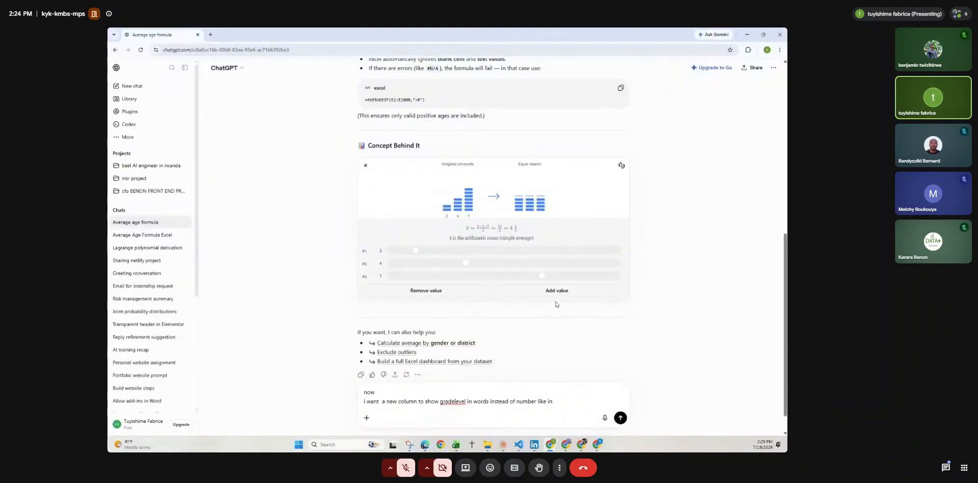
{"action": "type", "text": "grade level"}
{"action": "key", "text": "shift+Return"}
{"action": "type", "text": "1"}
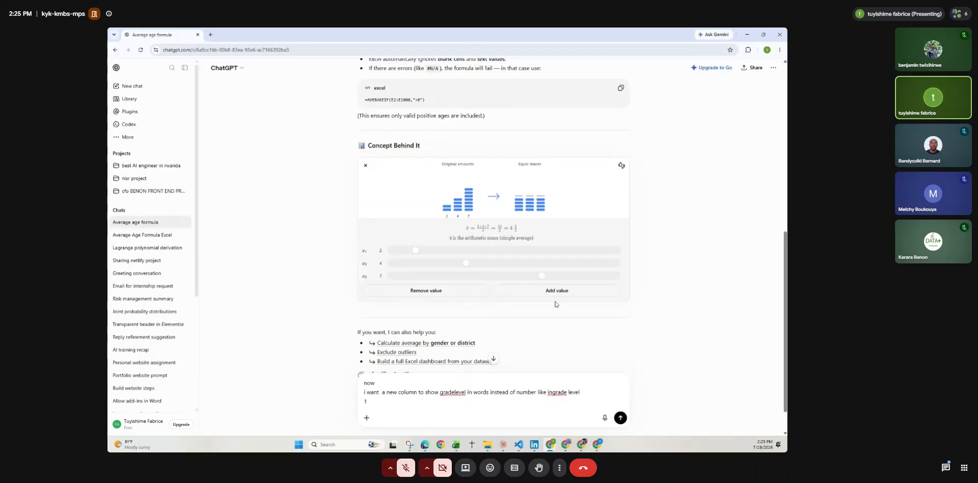
{"action": "type", "text": " good 2. 3 upto 6 por"}
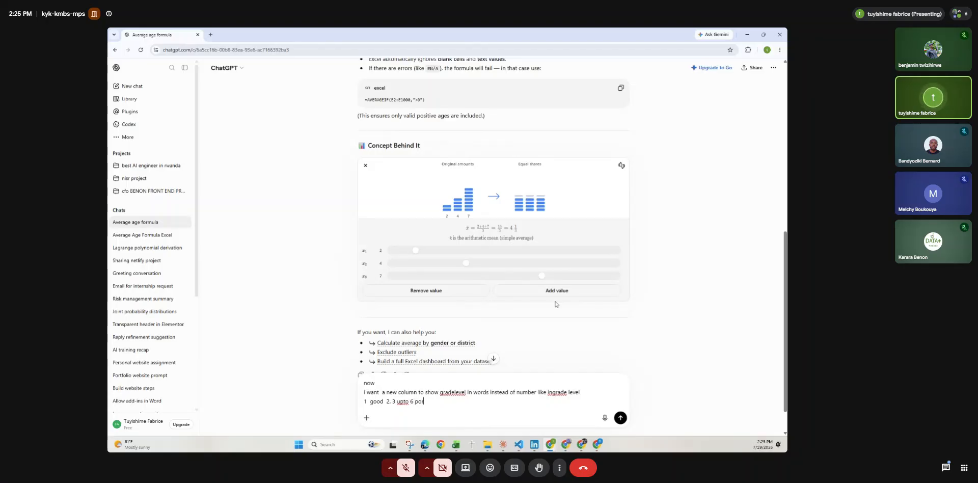
{"action": "type", "text": "in"}
{"action": "key", "text": "BackSpace"}
{"action": "type", "text": "or"}
{"action": "type", "text": "now i want a foe"}
{"action": "type", "text": "mula to use in excel"}
{"action": "key", "text": "Return"}
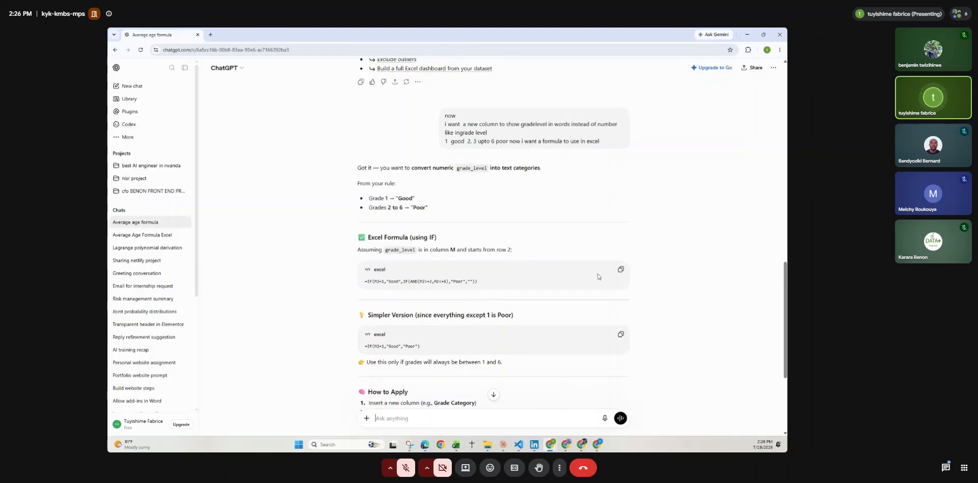
Copy the nested IF formula for the grade words and switch to the child sponsorship workbook in Excel, showing the grade_level column.
{"action": "left_click", "coordinate": [618, 268]}
{"action": "mouse_move", "coordinate": [455, 444]}
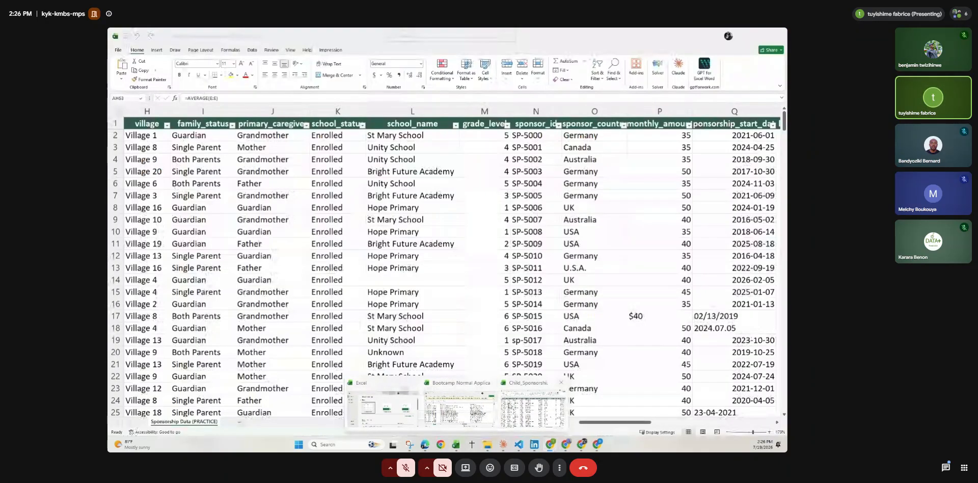
{"action": "left_click", "coordinate": [508, 406]}
{"action": "scroll", "coordinate": [322, 322], "scroll_direction": "left", "scroll_amount": 5}
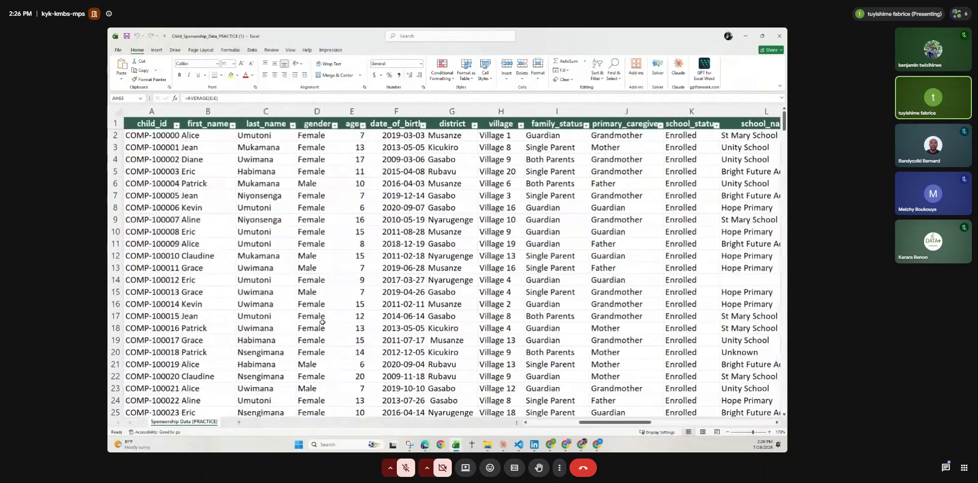
{"action": "scroll", "coordinate": [322, 322], "scroll_direction": "down", "scroll_amount": 1}
{"action": "scroll", "coordinate": [306, 306], "scroll_direction": "right", "scroll_amount": 5}
{"action": "scroll", "coordinate": [284, 291], "scroll_direction": "right", "scroll_amount": 2}
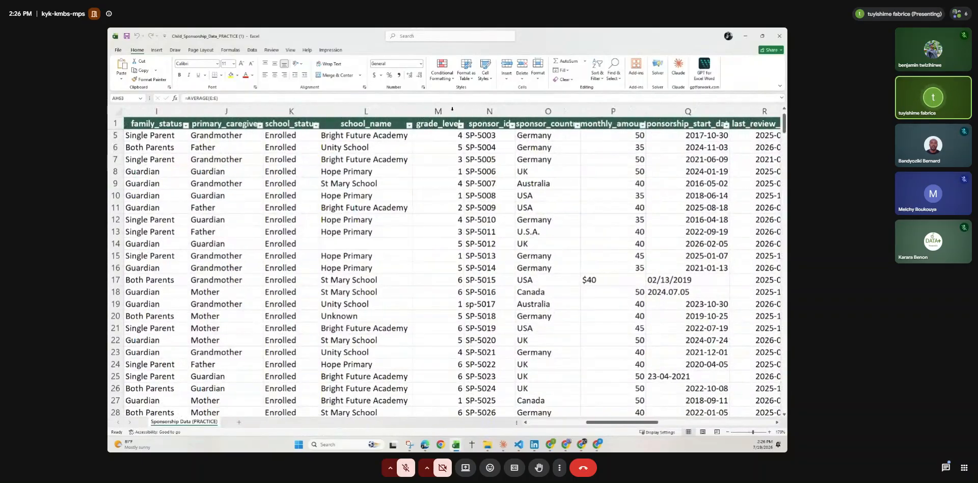
{"action": "left_click", "coordinate": [452, 110]}
{"action": "right_click", "coordinate": [452, 111]}
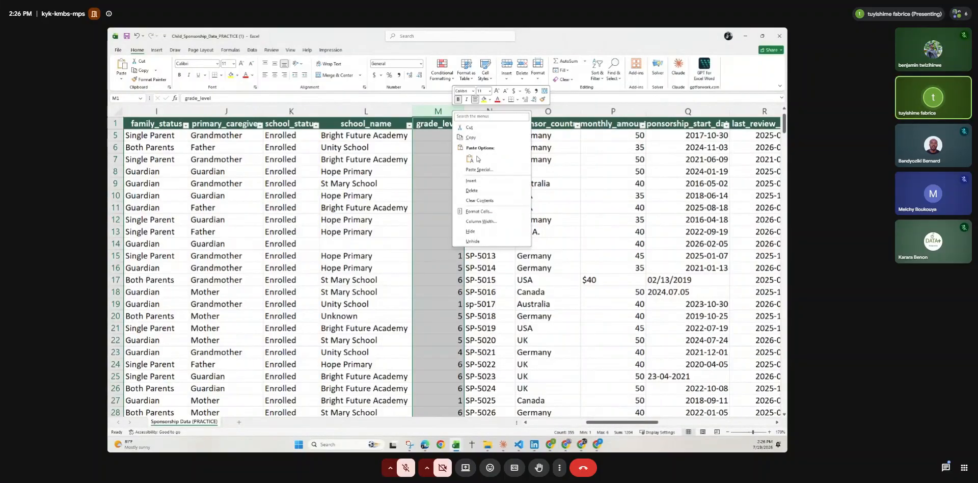
{"action": "left_click", "coordinate": [471, 180]}
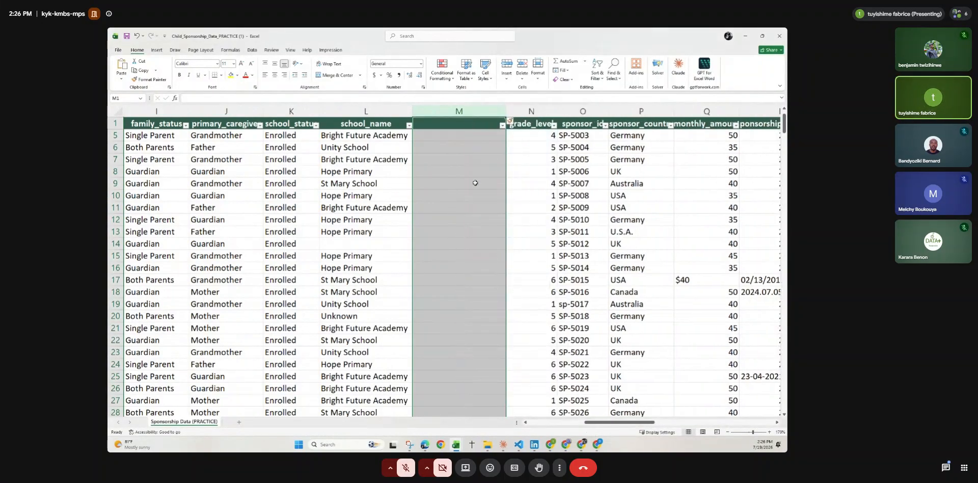
{"action": "key", "text": "ctrl+z"}
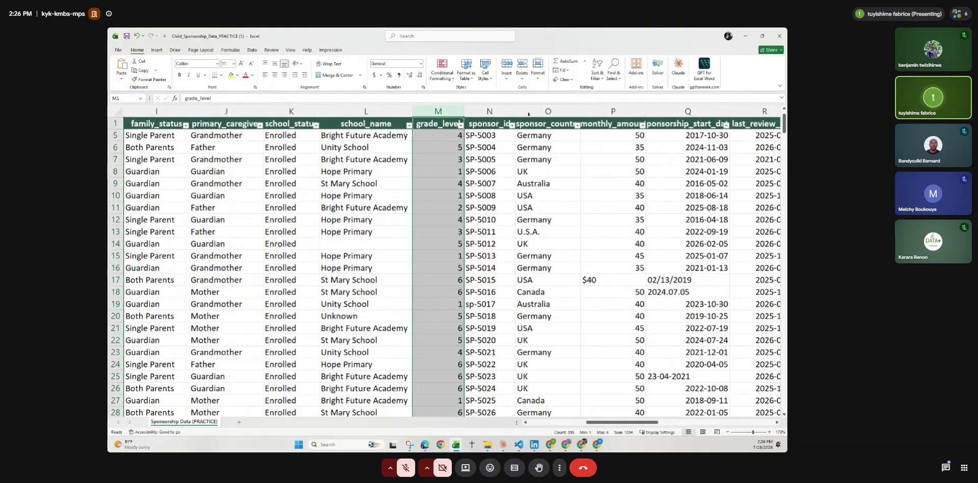
Insert an empty column directly before the sanitation_access column at the end of the data.
{"action": "scroll", "coordinate": [529, 114], "scroll_direction": "right", "scroll_amount": 7}
{"action": "scroll", "coordinate": [616, 135], "scroll_direction": "left", "scroll_amount": 3}
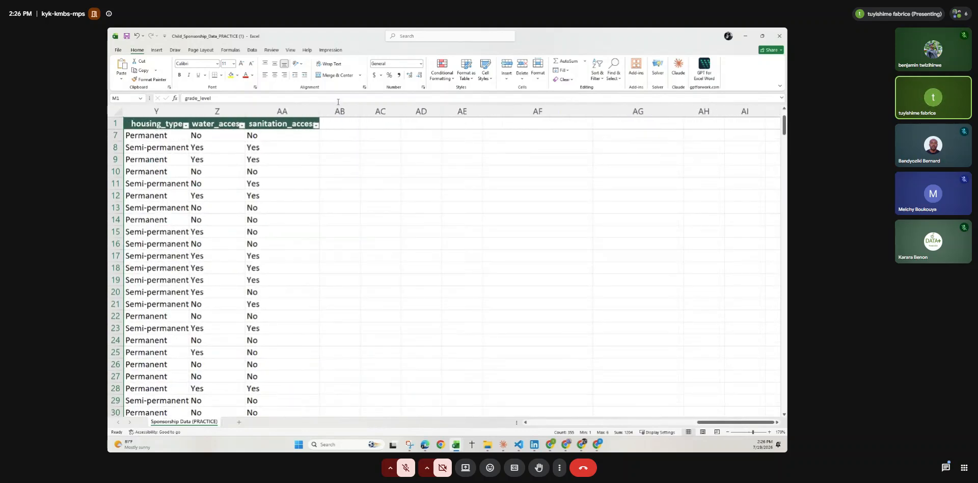
{"action": "left_click", "coordinate": [330, 112]}
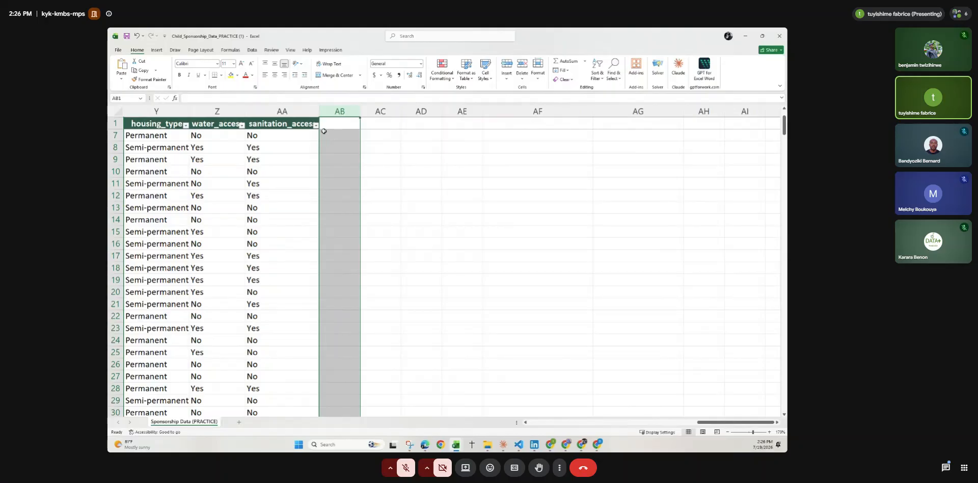
{"action": "left_click", "coordinate": [289, 112]}
{"action": "right_click", "coordinate": [289, 113]}
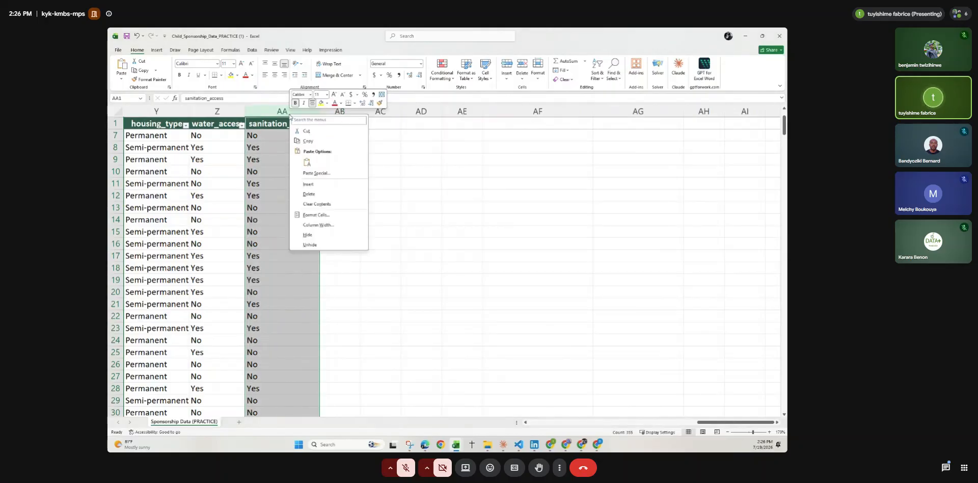
{"action": "left_click", "coordinate": [309, 184]}
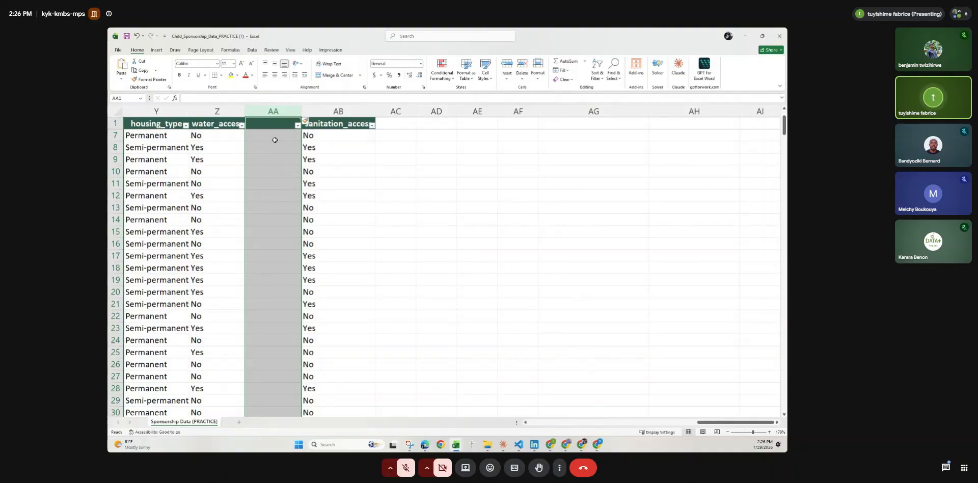
Paste the copied IF formula into cell AA7 of the new column and fill it down the rows below.
{"action": "left_click", "coordinate": [273, 138]}
{"action": "key", "text": "ctrl+v"}
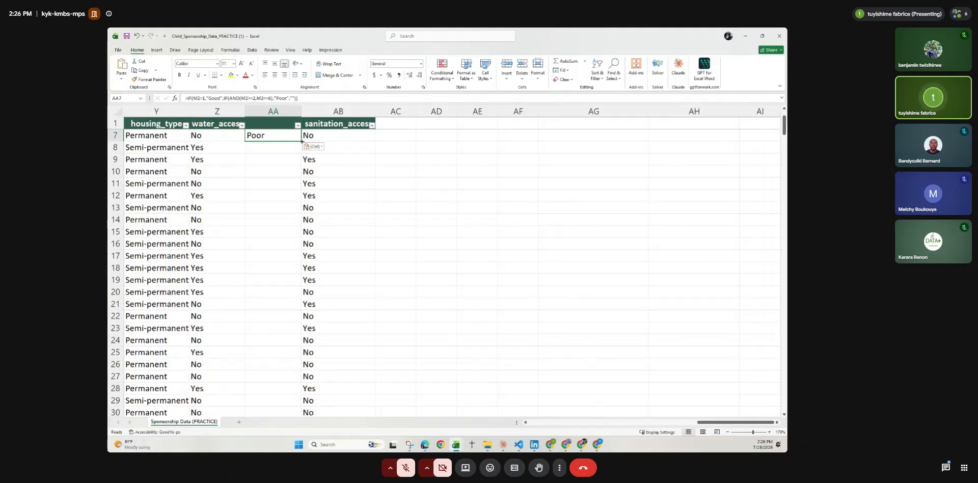
{"action": "double_click", "coordinate": [302, 141]}
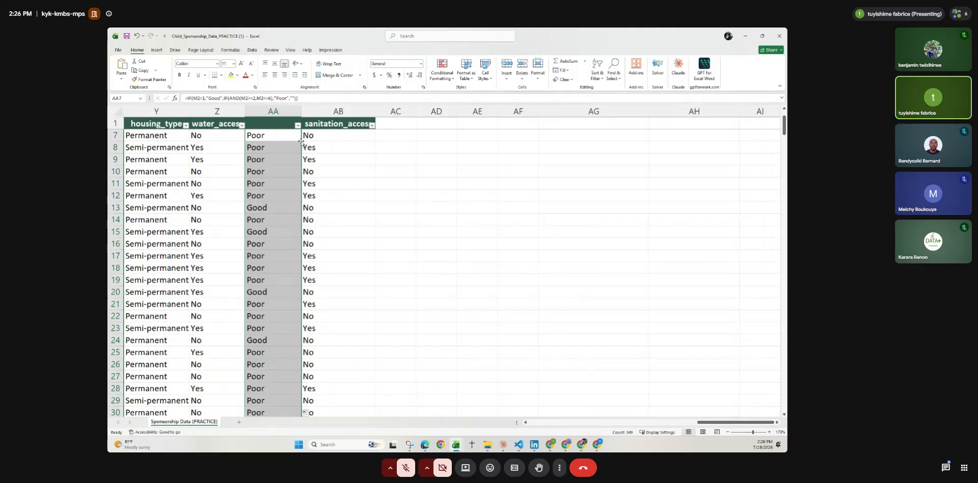
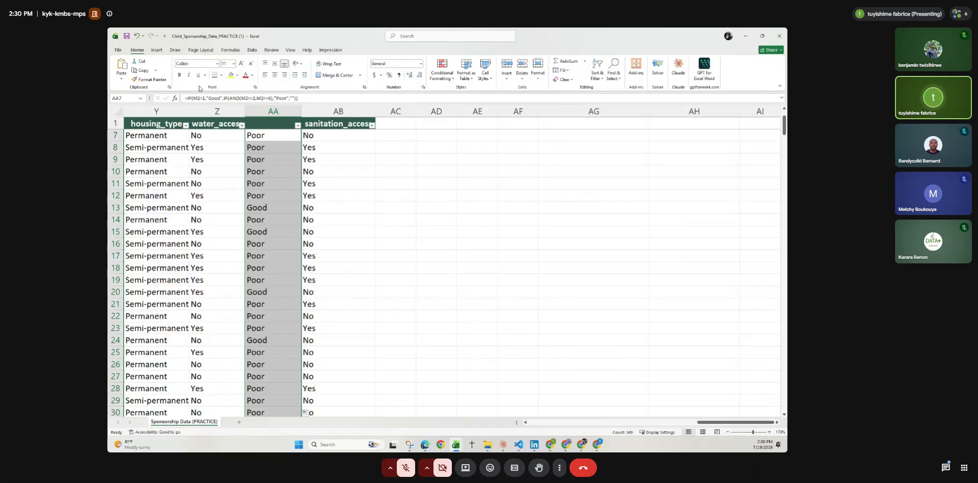
Extend the formula from cell AA7 upwards to cell AA2.
{"action": "left_click", "coordinate": [344, 137]}
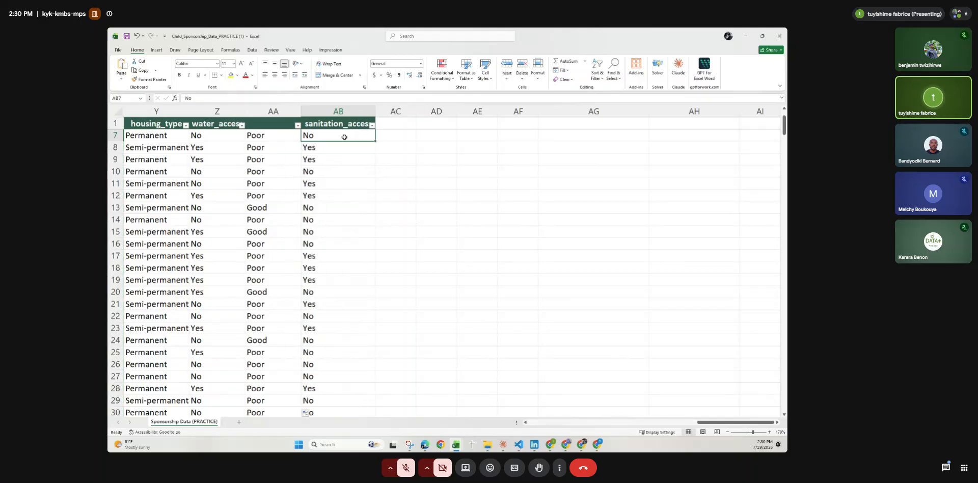
{"action": "scroll", "coordinate": [350, 147], "scroll_direction": "up", "scroll_amount": 2}
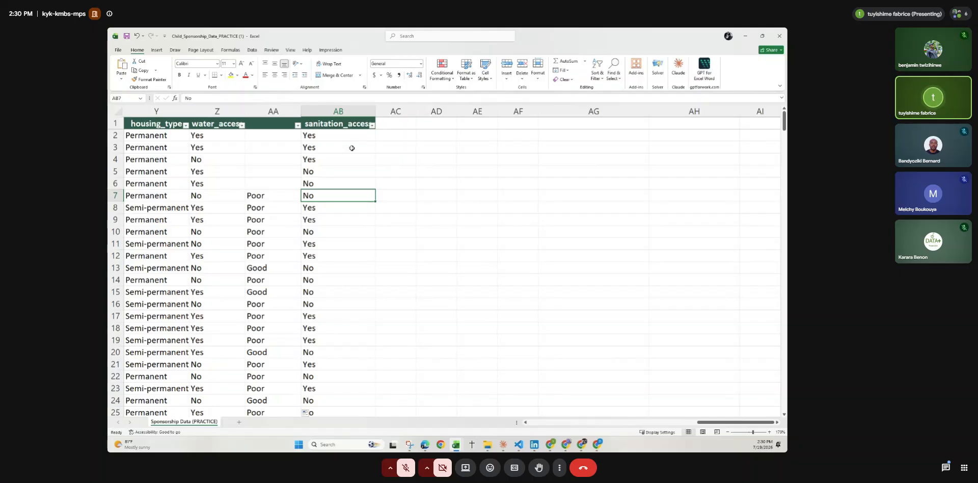
{"action": "left_click", "coordinate": [290, 196]}
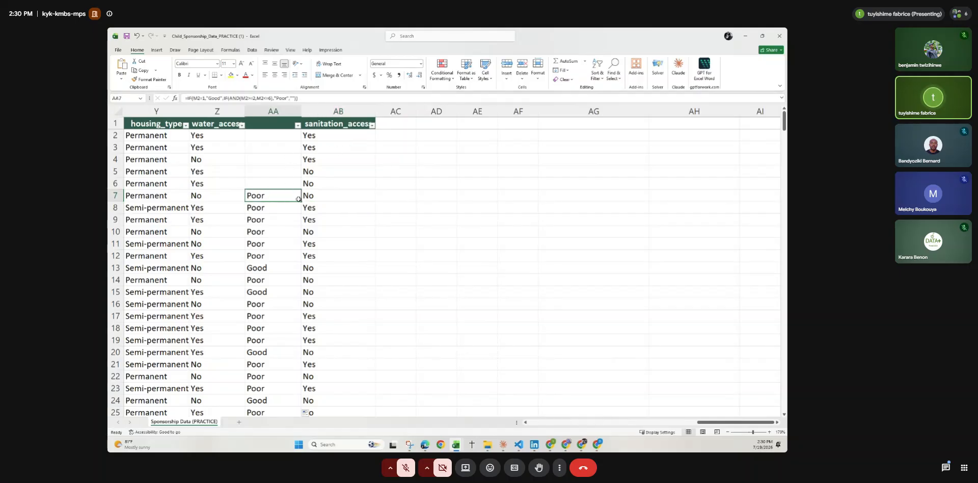
{"action": "left_click_drag", "start_coordinate": [301, 202], "coordinate": [298, 129]}
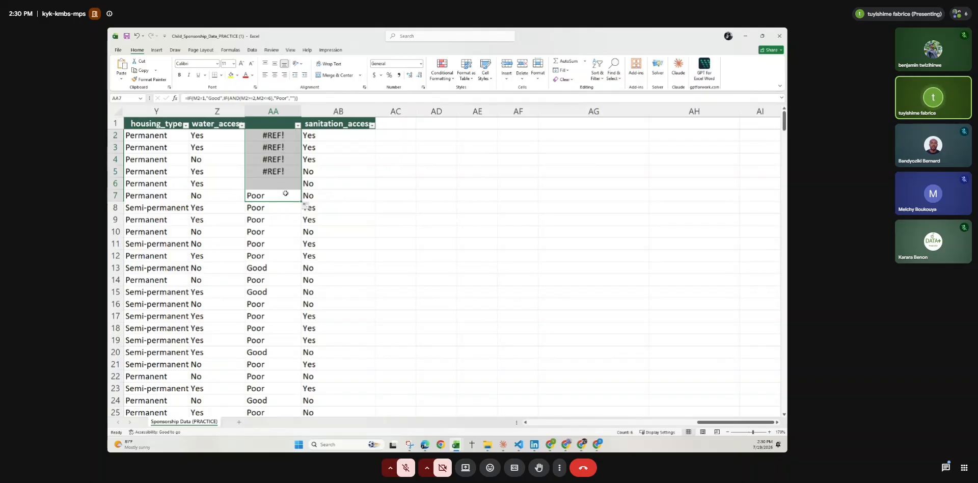
{"action": "right_click", "coordinate": [279, 187]}
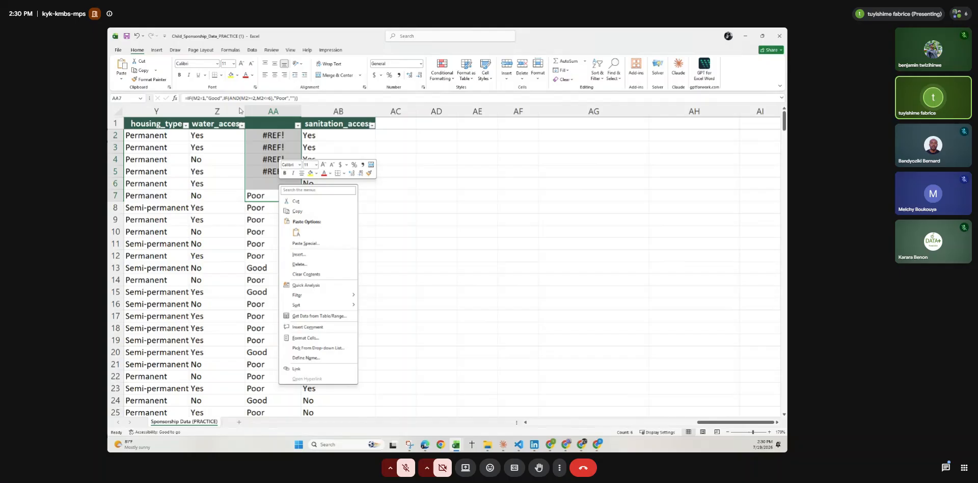
{"action": "key", "text": "Escape"}
Examine the cell references used in the formulas of cells AA2 and AA7.
{"action": "left_click", "coordinate": [263, 133]}
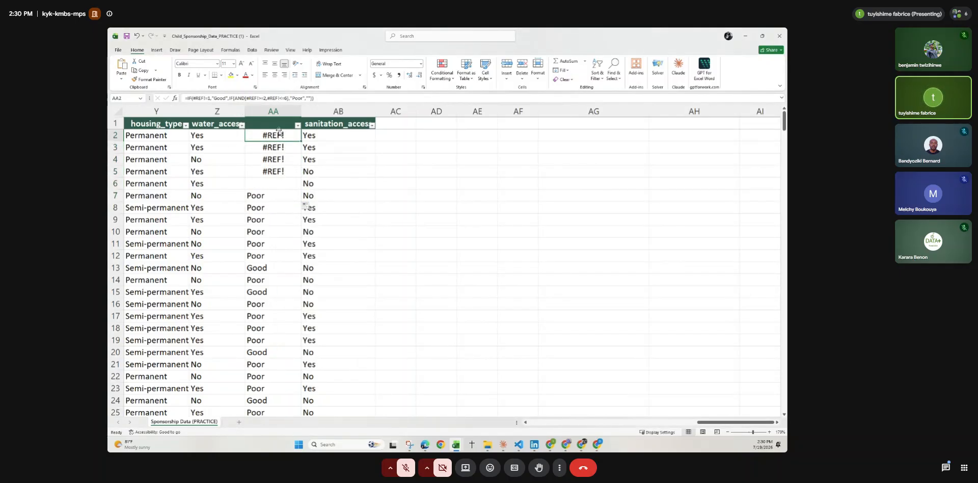
{"action": "left_click", "coordinate": [292, 196]}
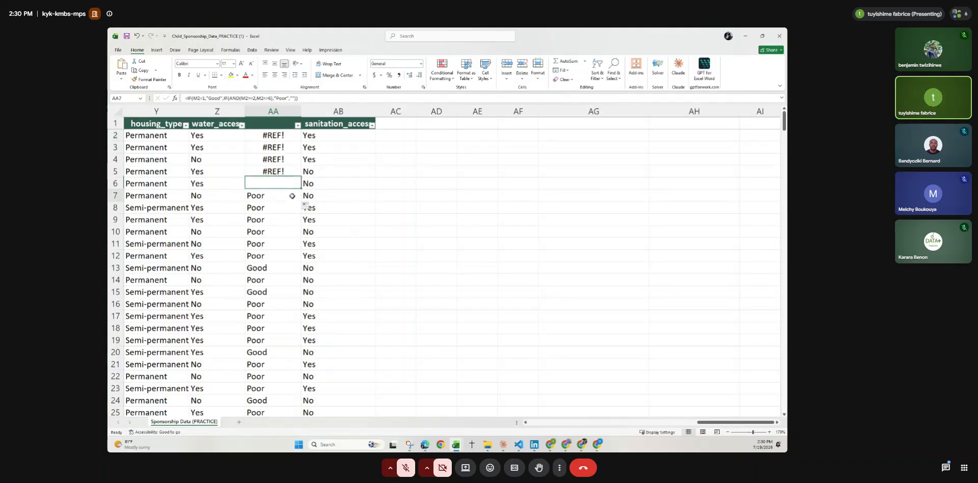
{"action": "double_click", "coordinate": [291, 193]}
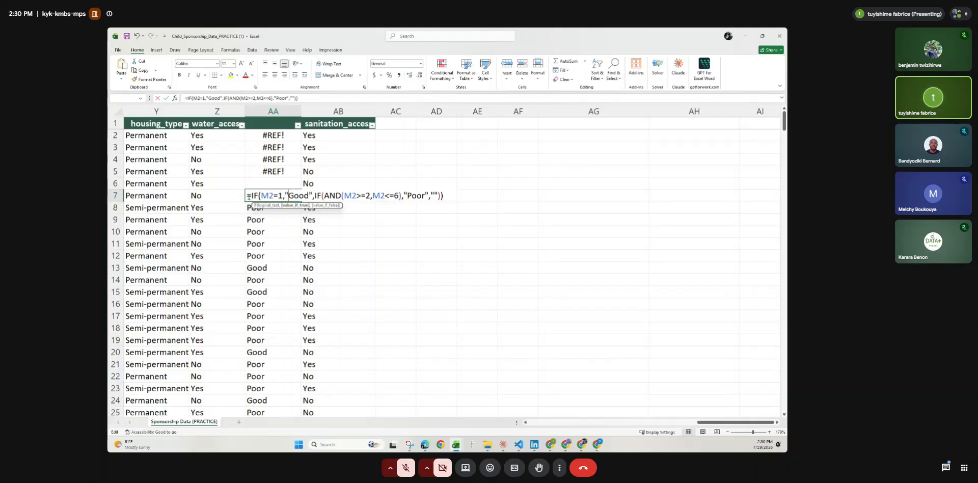
{"action": "left_click", "coordinate": [287, 241]}
{"action": "double_click", "coordinate": [262, 198]}
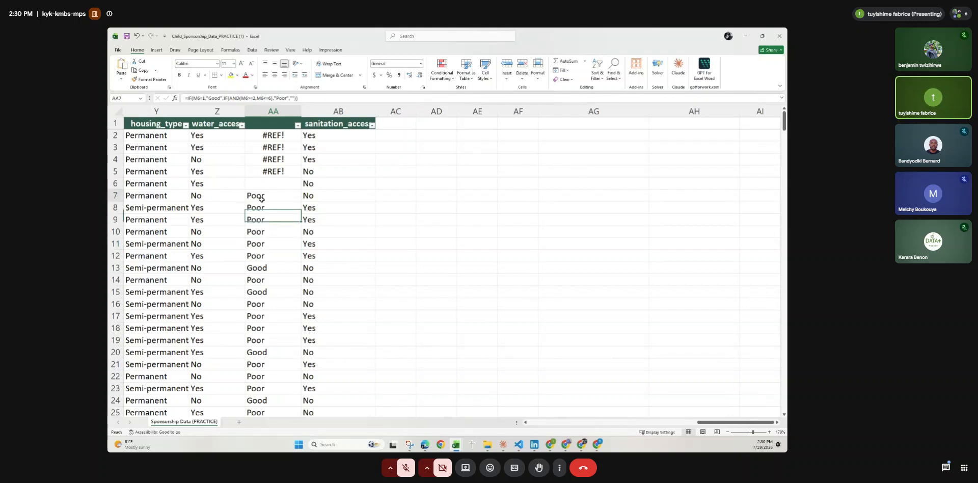
{"action": "left_click", "coordinate": [261, 133]}
{"action": "key", "text": "BackSpace"}
{"action": "key", "text": "BackSpace"}
{"action": "key", "text": "BackSpace"}
{"action": "key", "text": "Return"}
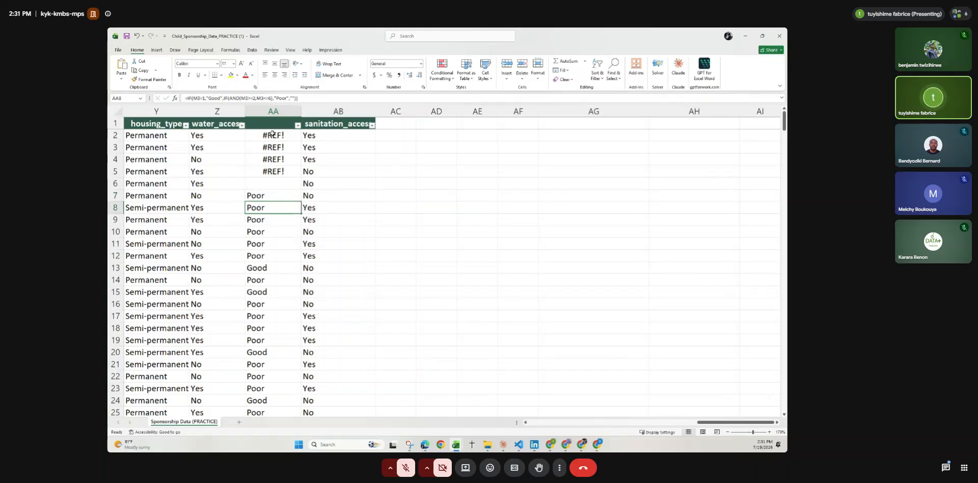
Open the formula in AA2, then copy the blank cell AD3 and paste it over AA2.
{"action": "double_click", "coordinate": [272, 133]}
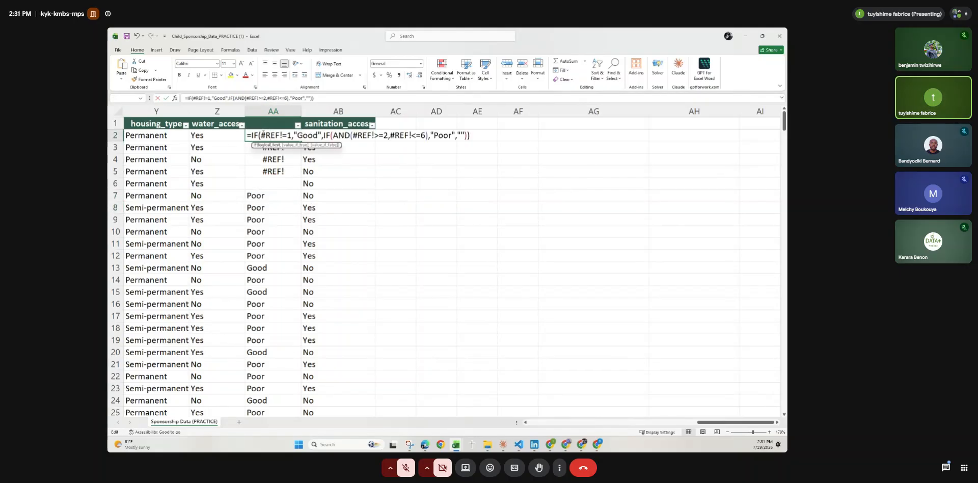
{"action": "left_click", "coordinate": [443, 149]}
{"action": "key", "text": "ctrl+c"}
{"action": "left_click", "coordinate": [274, 135]}
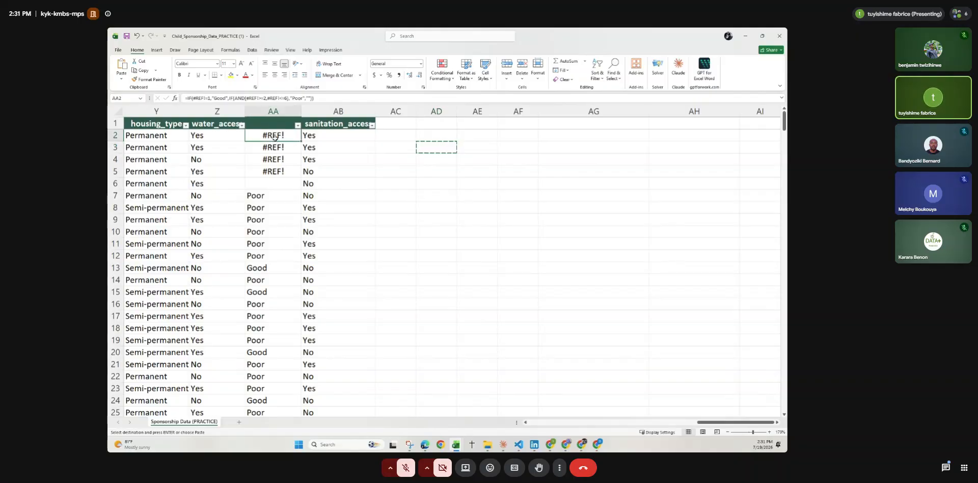
{"action": "key", "text": "ctrl+v"}
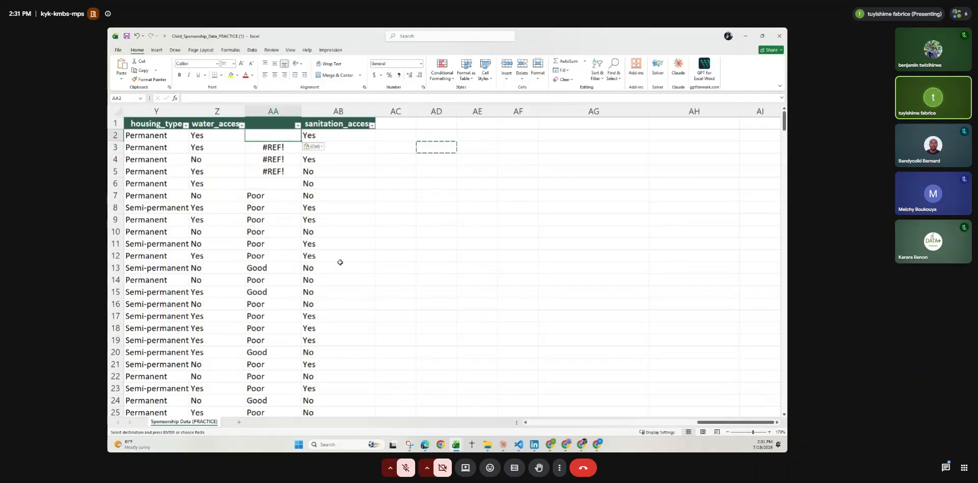
Copy the nested IF formula again from the ChatGPT answer and return to the child sponsorship workbook.
{"action": "mouse_move", "coordinate": [426, 444]}
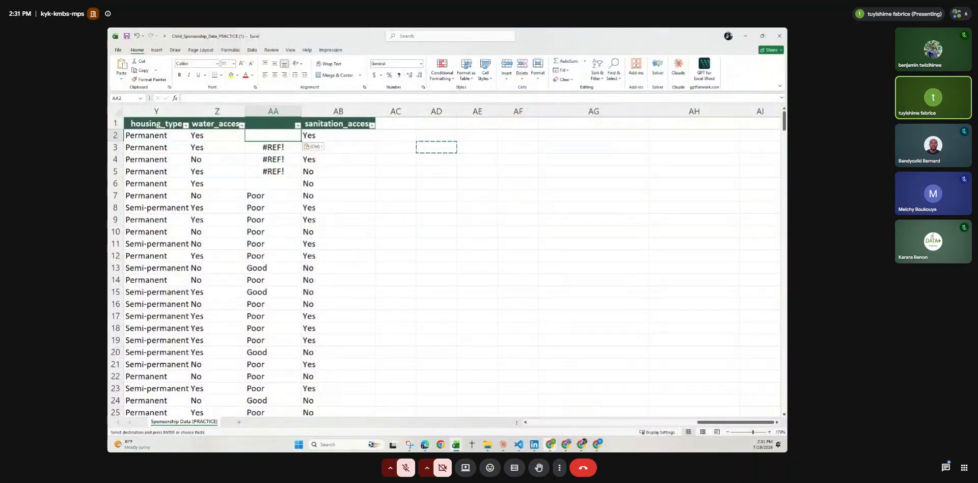
{"action": "mouse_move", "coordinate": [551, 444]}
{"action": "left_click", "coordinate": [578, 415]}
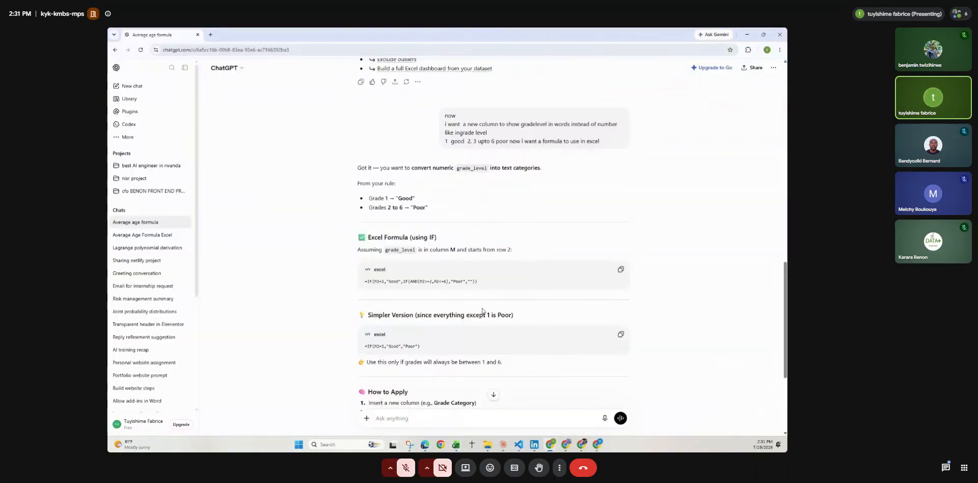
{"action": "left_click", "coordinate": [621, 270]}
{"action": "mouse_move", "coordinate": [456, 444]}
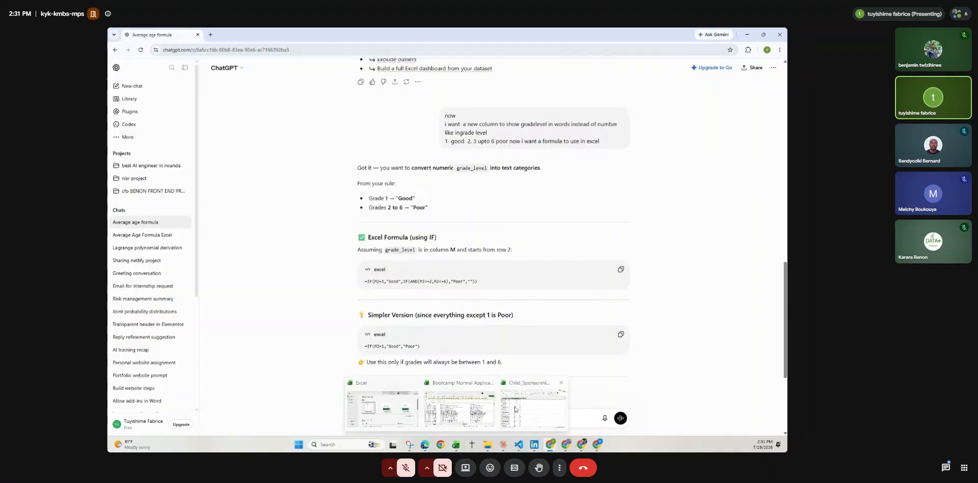
{"action": "left_click", "coordinate": [515, 407]}
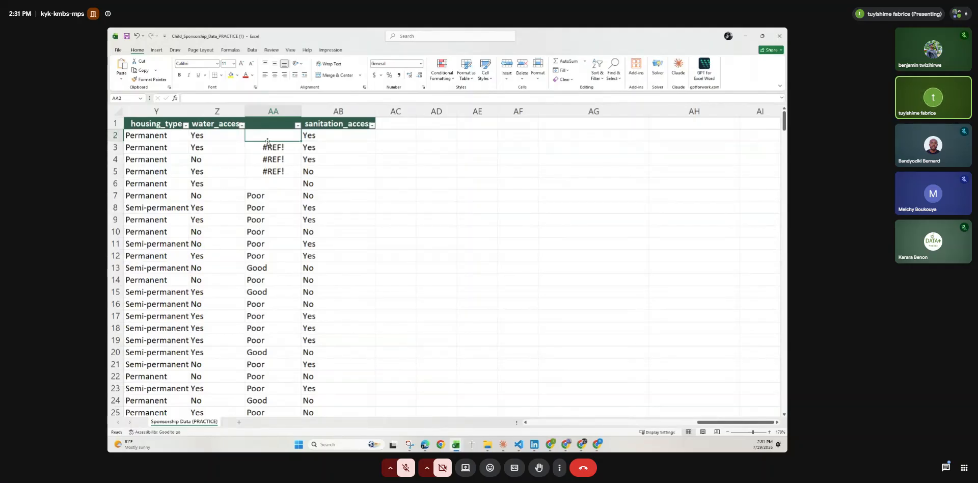
Enter =IF(M2=1,"Good",IF(AND(M2>=2,M2<=6),"Poor","")) in cell AA2 and fill it down the whole column.
{"action": "double_click", "coordinate": [268, 136]}
{"action": "key", "text": "ctrl+v"}
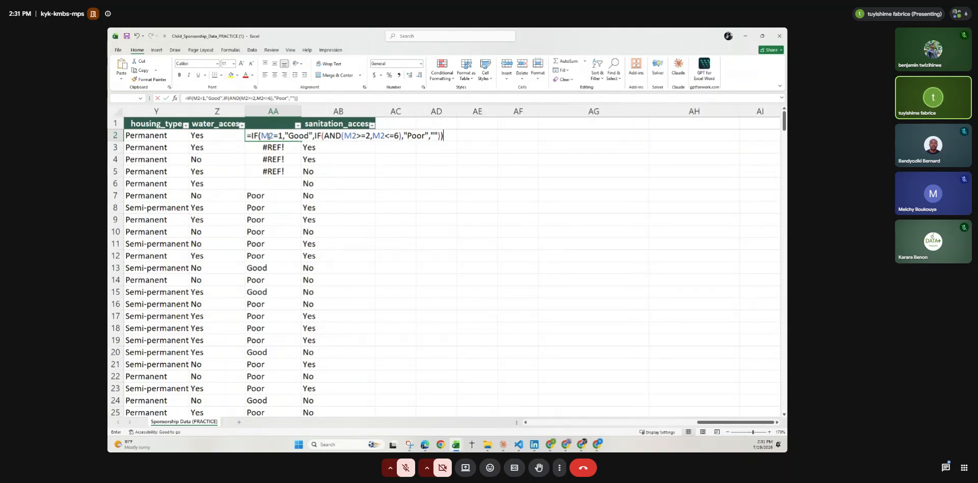
{"action": "key", "text": "Return"}
{"action": "left_click", "coordinate": [269, 136]}
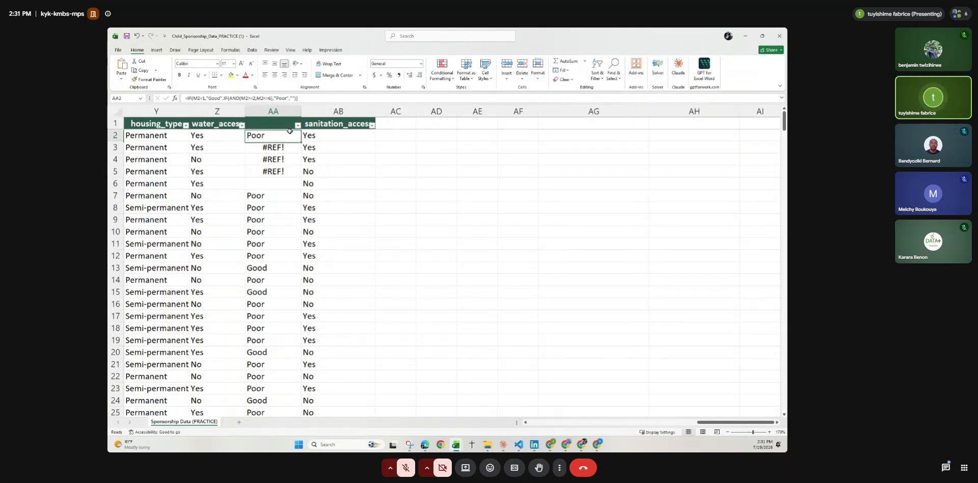
{"action": "double_click", "coordinate": [302, 141]}
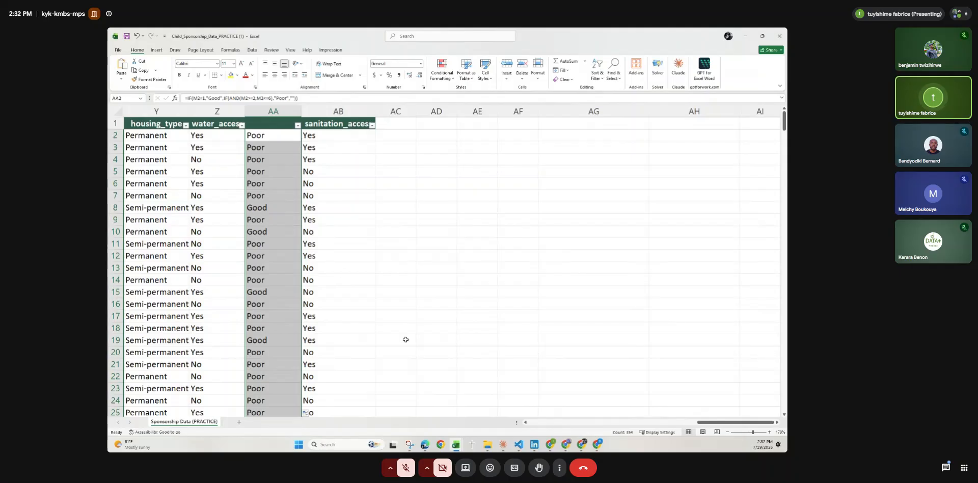
Switch to the Claude desktop app with a new chat ready.
{"action": "left_click", "coordinate": [503, 445]}
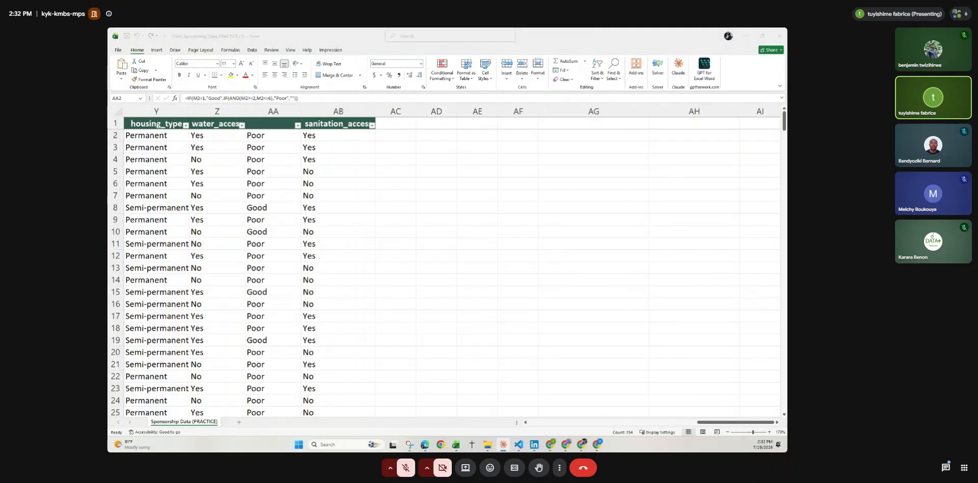
{"action": "left_click_drag", "start_coordinate": [108, 133], "coordinate": [386, 154]}
{"action": "left_click", "coordinate": [540, 149]}
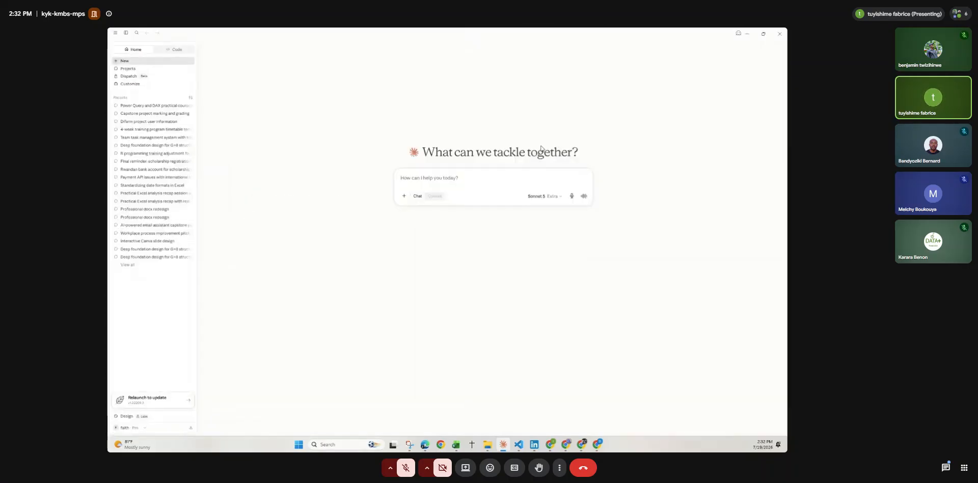
Switch the chat model to Opus 4.8 and set its effort to Medium.
{"action": "left_click", "coordinate": [543, 194]}
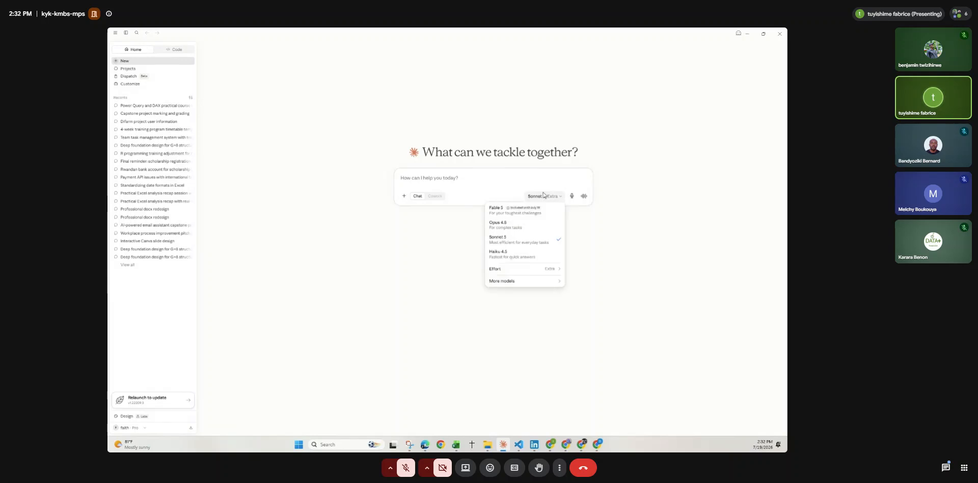
{"action": "left_click", "coordinate": [521, 232]}
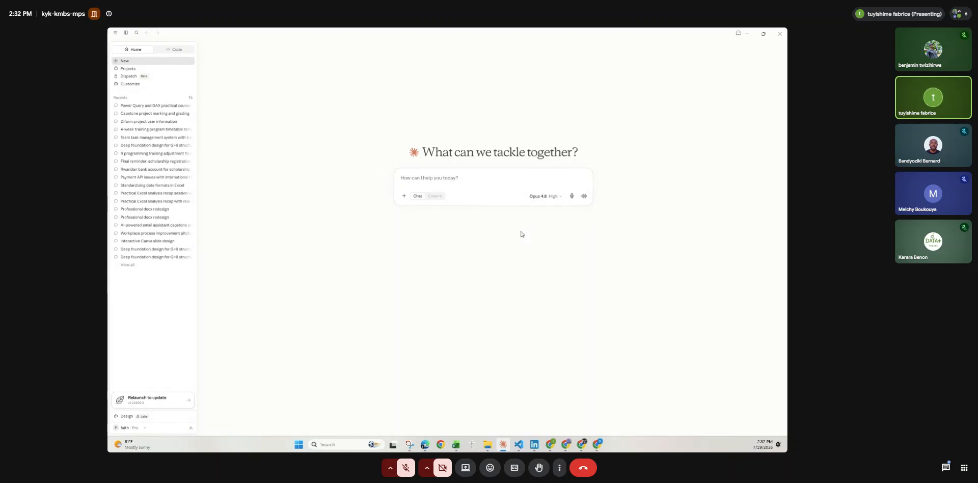
{"action": "left_click", "coordinate": [557, 196]}
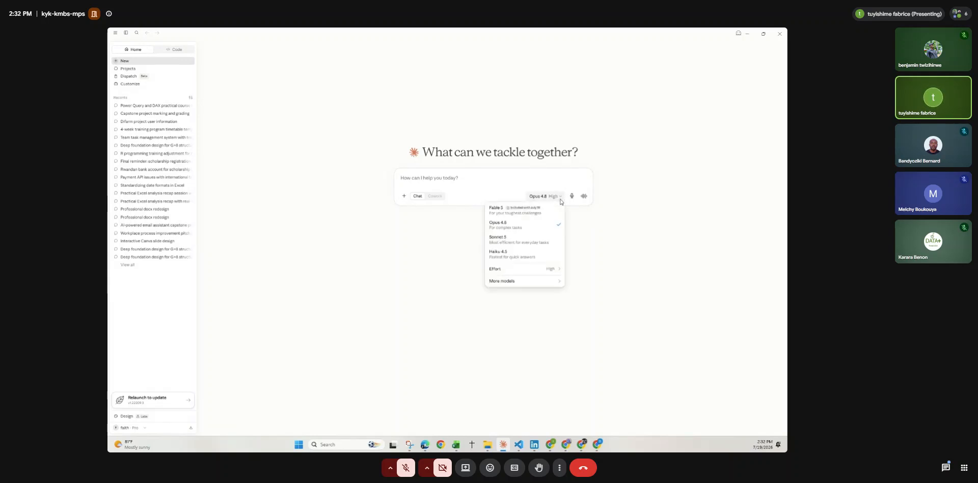
{"action": "mouse_move", "coordinate": [547, 272]}
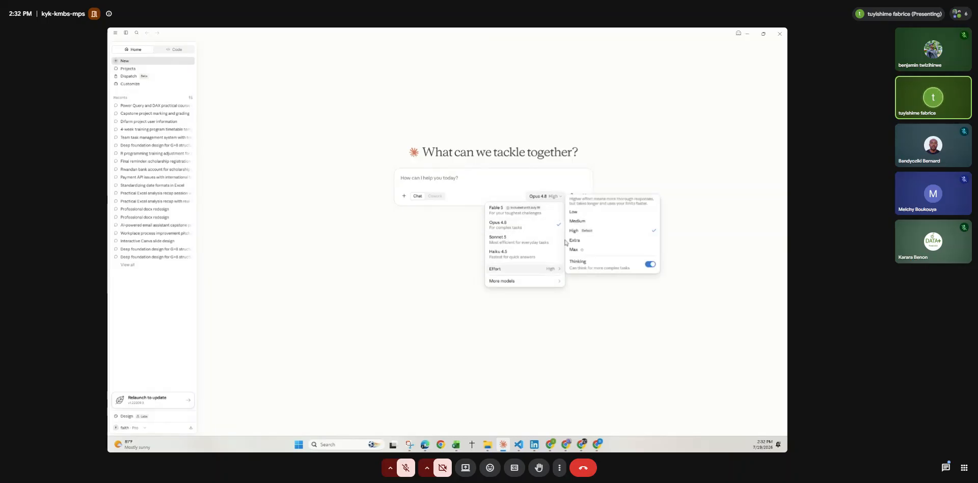
{"action": "left_click", "coordinate": [573, 224]}
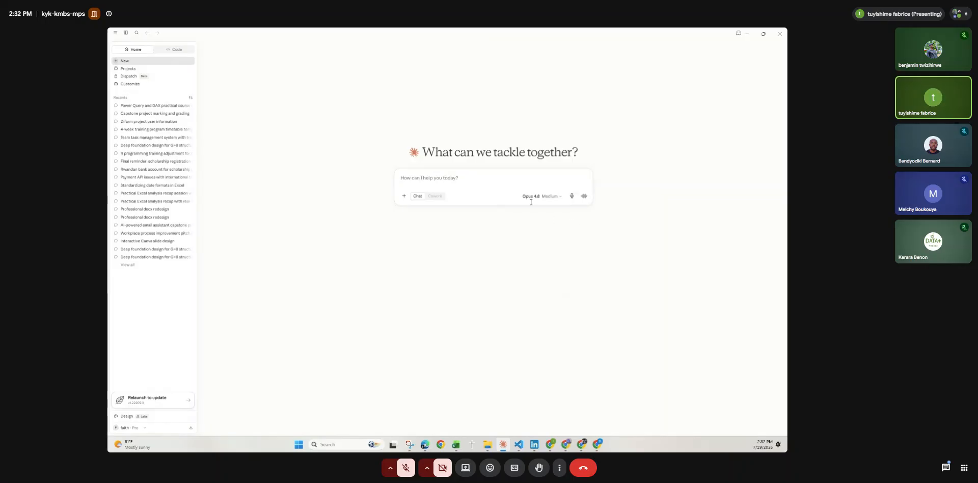
Set the chat model back to Sonnet 5 and its effort level to High.
{"action": "left_click", "coordinate": [530, 197]}
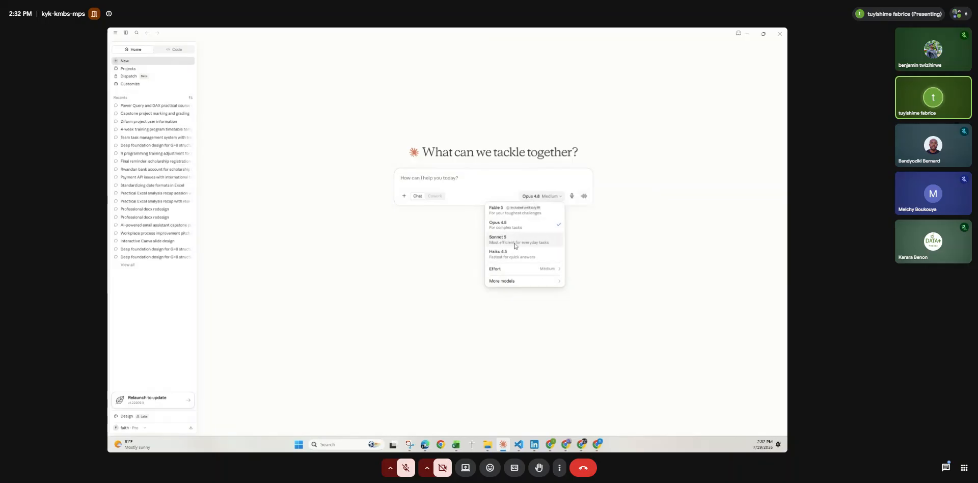
{"action": "left_click", "coordinate": [515, 243]}
{"action": "left_click", "coordinate": [536, 198]}
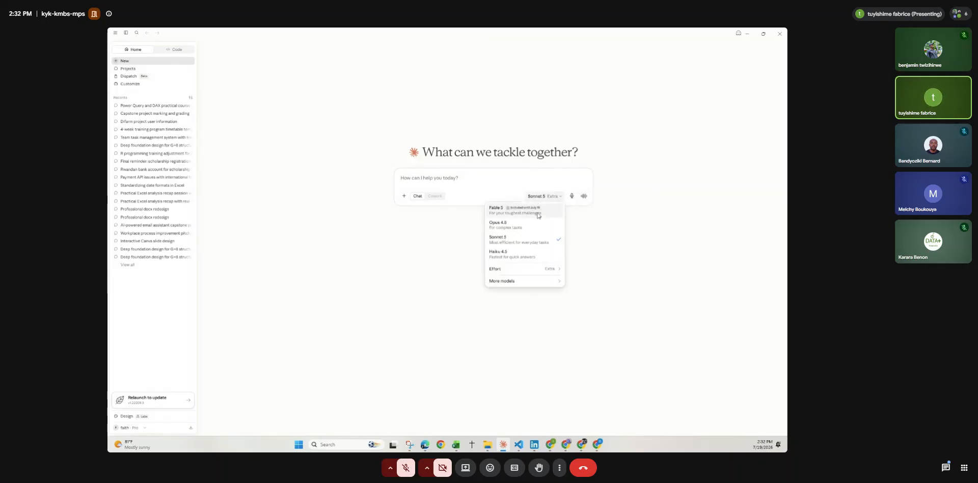
{"action": "left_click", "coordinate": [530, 239]}
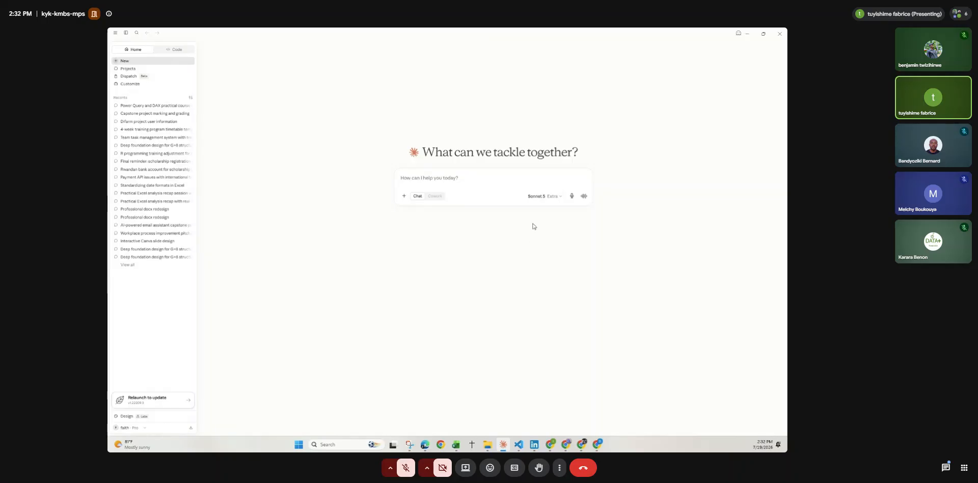
{"action": "left_click", "coordinate": [534, 198]}
{"action": "mouse_move", "coordinate": [544, 274]}
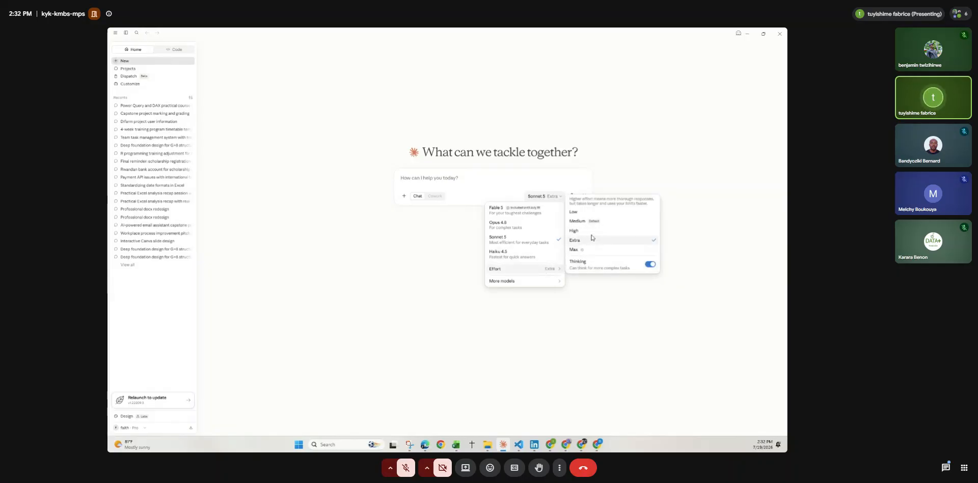
{"action": "left_click", "coordinate": [592, 231]}
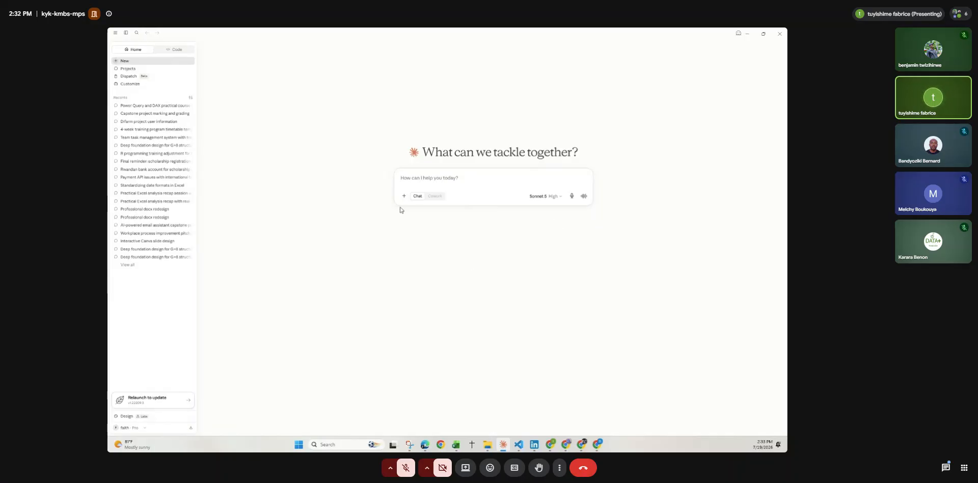
Attach the workbook Child_Sponsorship_Data_PRACTICE (1) from Downloads to the new chat.
{"action": "left_click", "coordinate": [403, 199]}
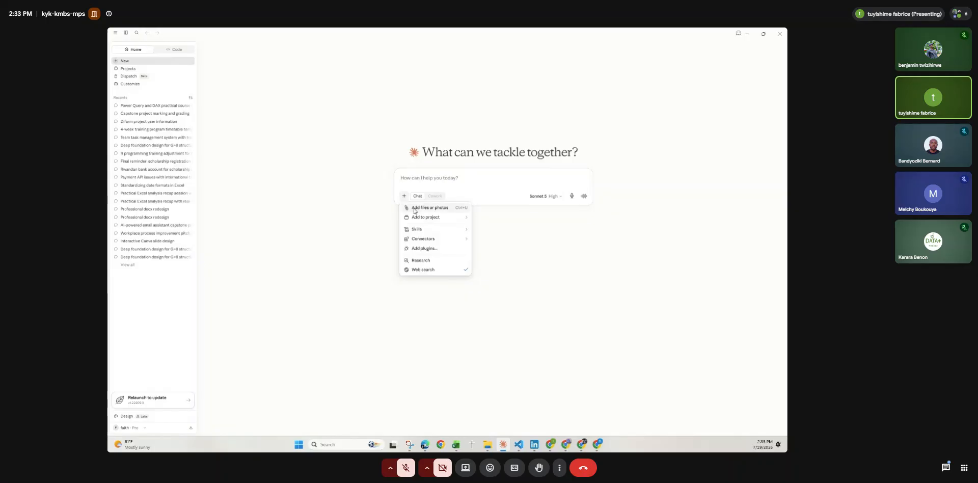
{"action": "left_click", "coordinate": [414, 209]}
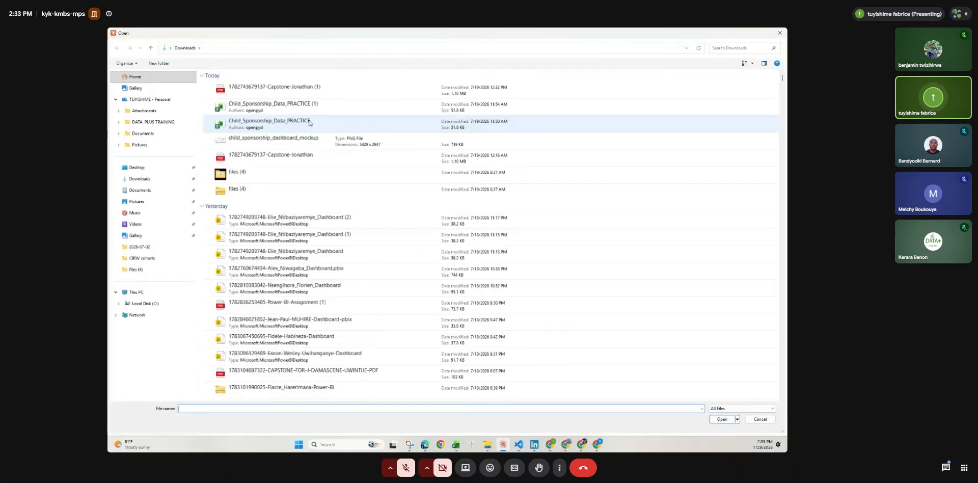
{"action": "left_click", "coordinate": [299, 120]}
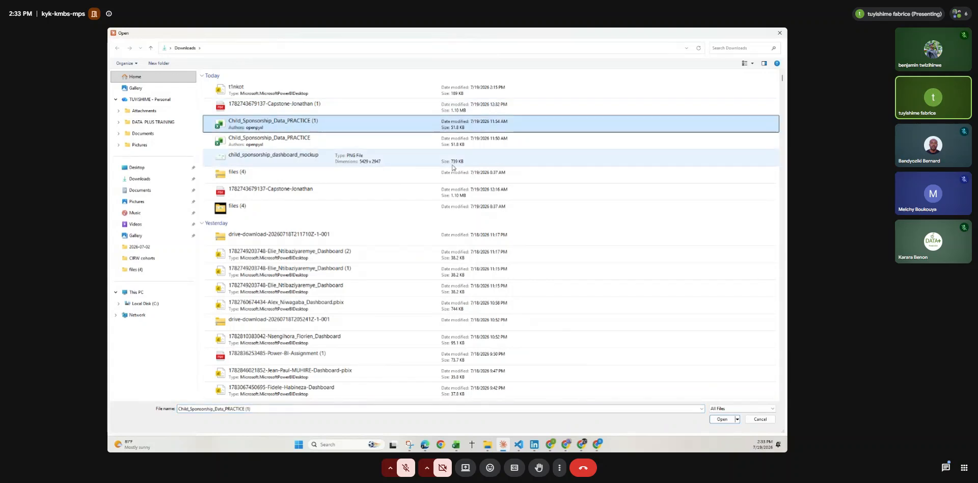
{"action": "left_click", "coordinate": [721, 419]}
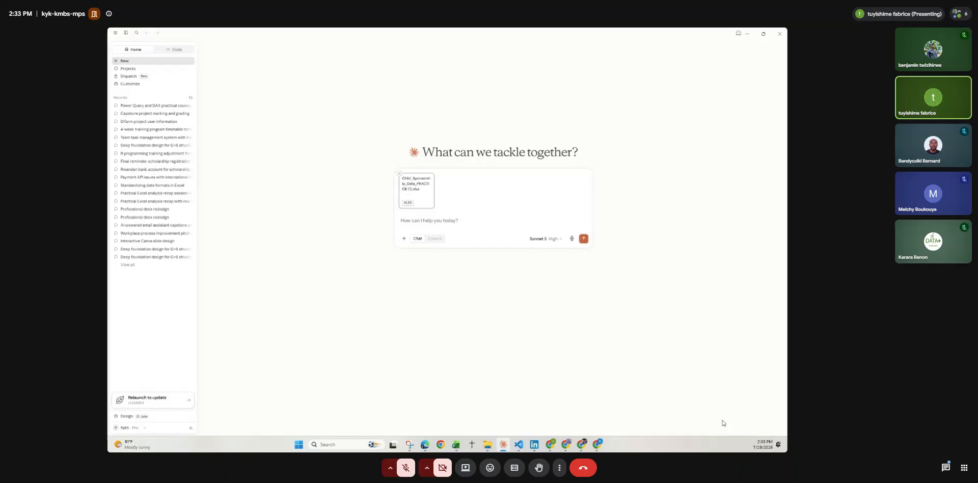
Send the attached workbook with the message "a s a professional data analyst".
{"action": "left_click", "coordinate": [482, 218]}
{"action": "type", "text": "a s"}
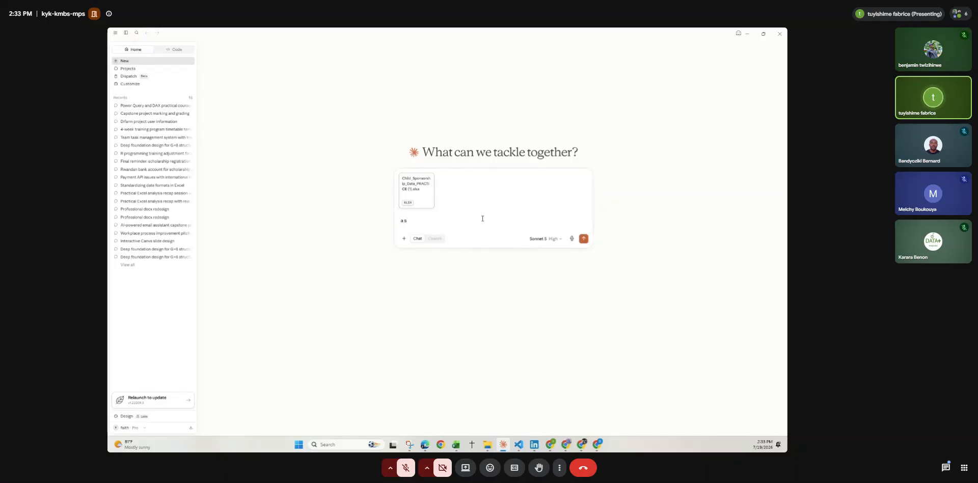
{"action": "type", "text": " a professional data aalys"}
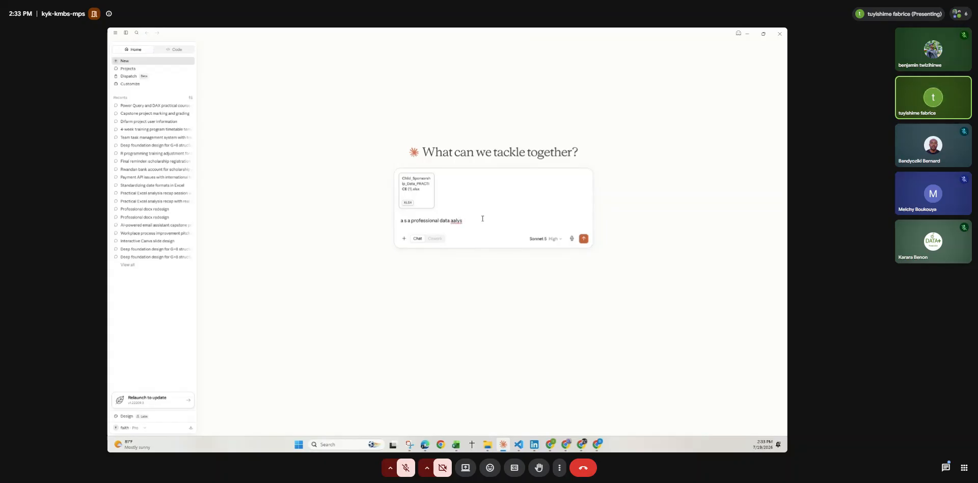
{"action": "key", "text": "BackSpace"}
{"action": "key", "text": "BackSpace"}
{"action": "key", "text": "BackSpace"}
{"action": "key", "text": "BackSpace"}
{"action": "key", "text": "BackSpace"}
{"action": "type", "text": "nalyst"}
{"action": "key", "text": "Return"}
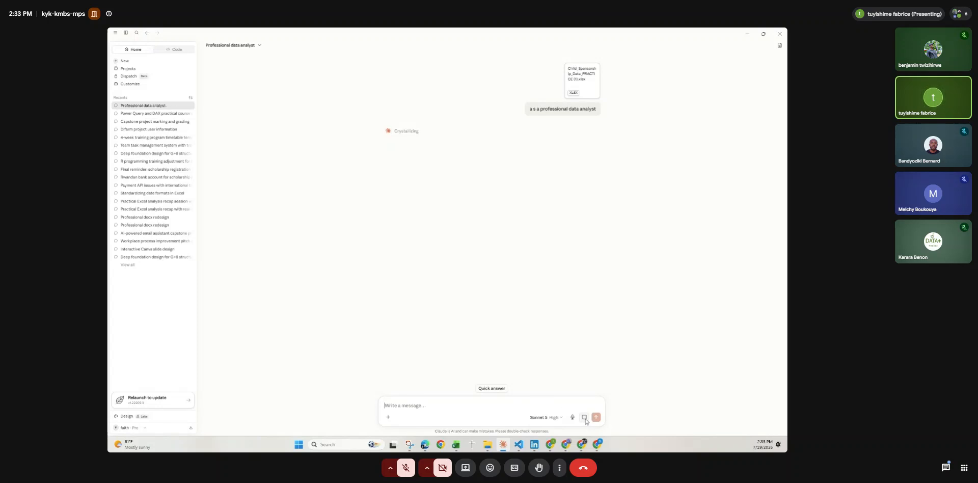
Edit the sent message to append "analyse this dataset and provide a professional dashboard showing all necessary insites" and resubmit it.
{"action": "mouse_move", "coordinate": [594, 90]}
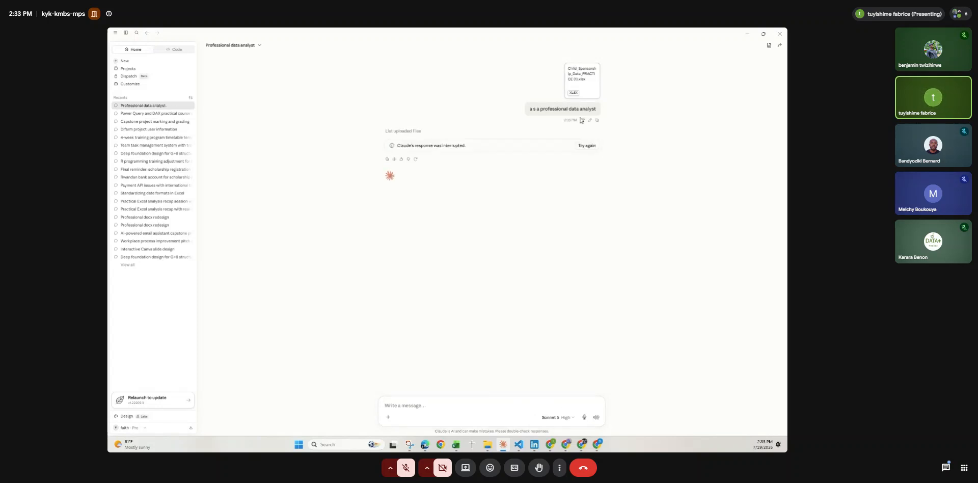
{"action": "left_click", "coordinate": [590, 120]}
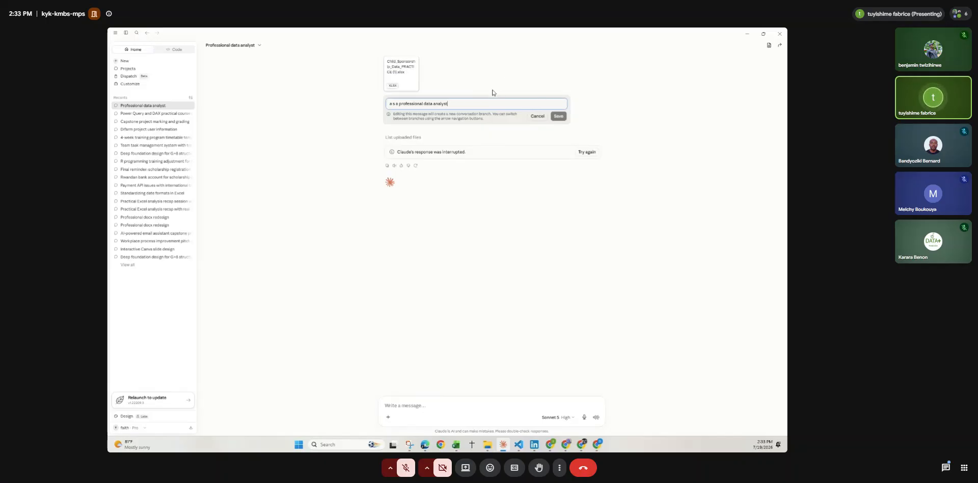
{"action": "type", "text": "analyse this xce"}
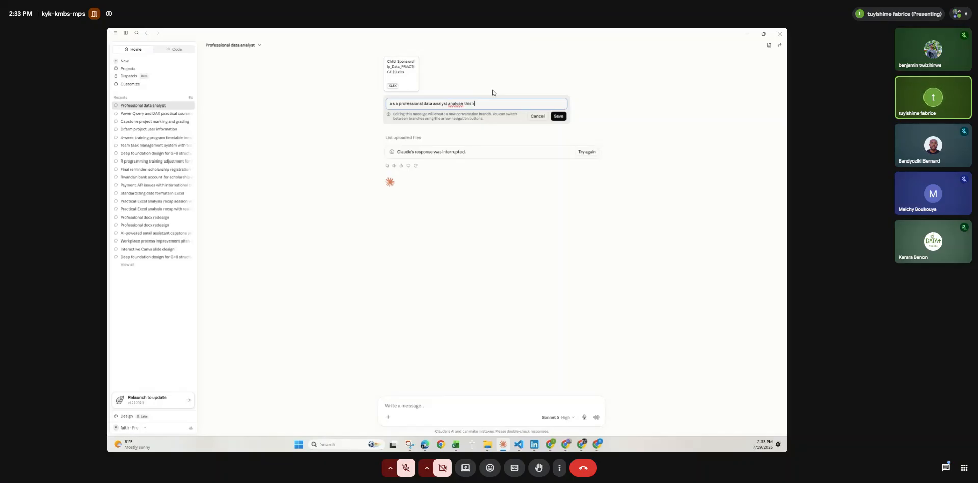
{"action": "key", "text": "BackSpace"}
{"action": "key", "text": "BackSpace"}
{"action": "key", "text": "BackSpace"}
{"action": "key", "text": "BackSpace"}
{"action": "type", "text": "dataset and provide a professio"}
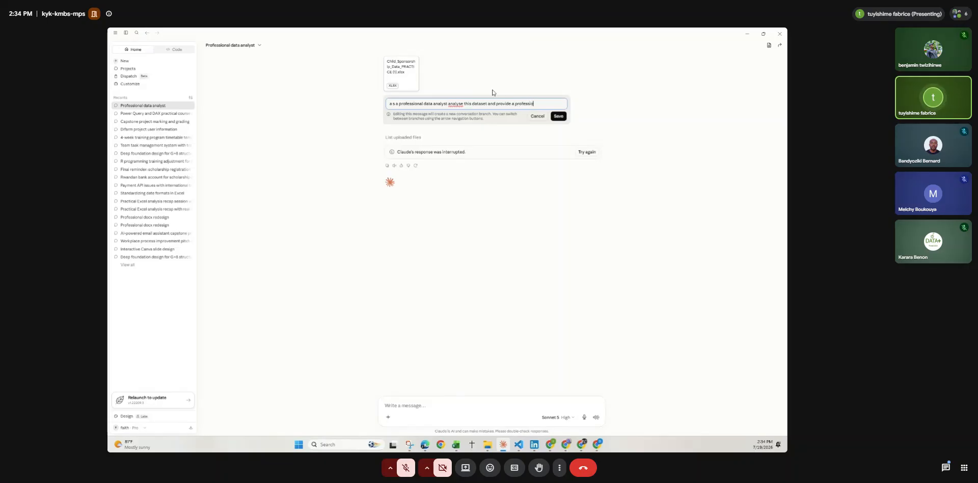
{"action": "type", "text": "nal dashboard"}
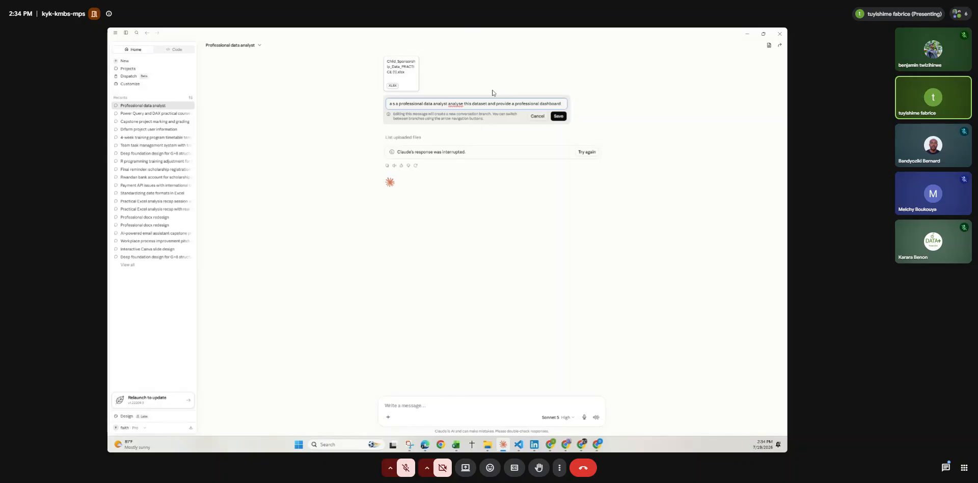
{"action": "type", "text": "showing all necessary insites"}
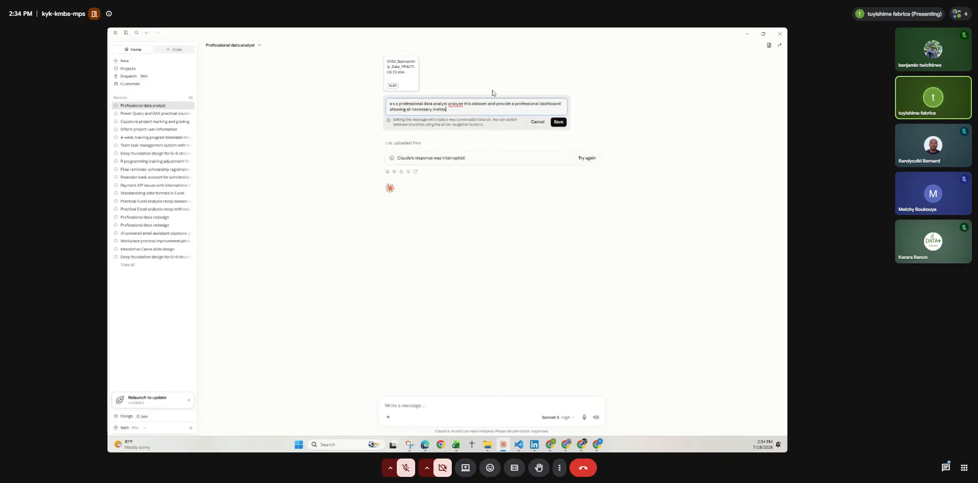
{"action": "key", "text": "Return"}
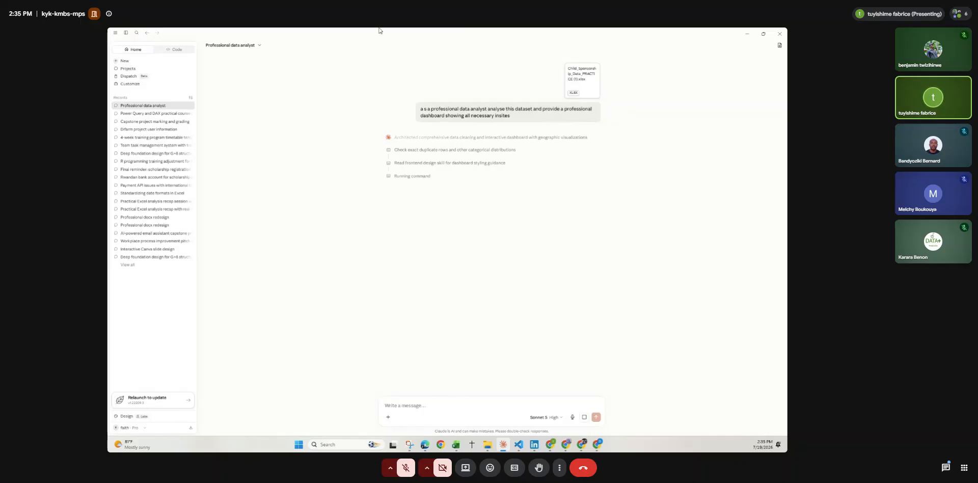
Expand Claude's working steps and read through its data cleaning and dashboard-building progress.
{"action": "left_click", "coordinate": [589, 138]}
{"action": "scroll", "coordinate": [510, 187], "scroll_direction": "down", "scroll_amount": 4}
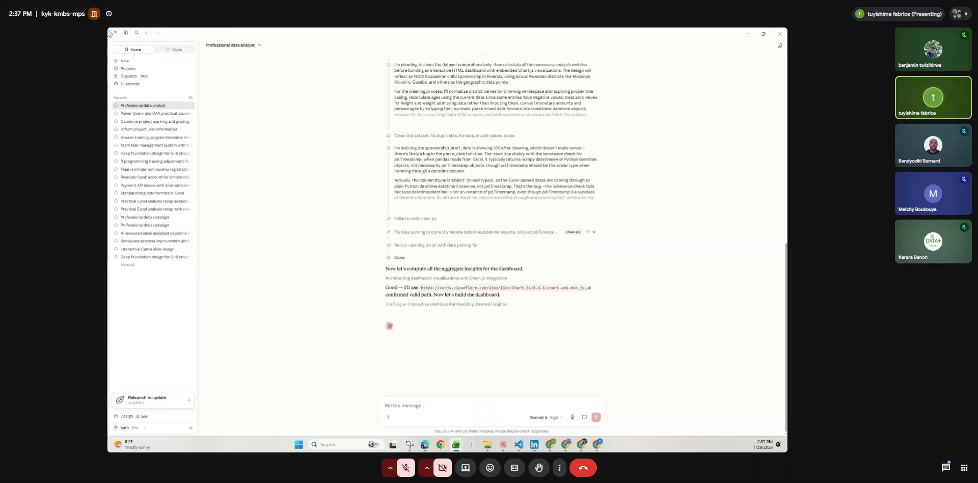
{"action": "mouse_move", "coordinate": [712, 343]}
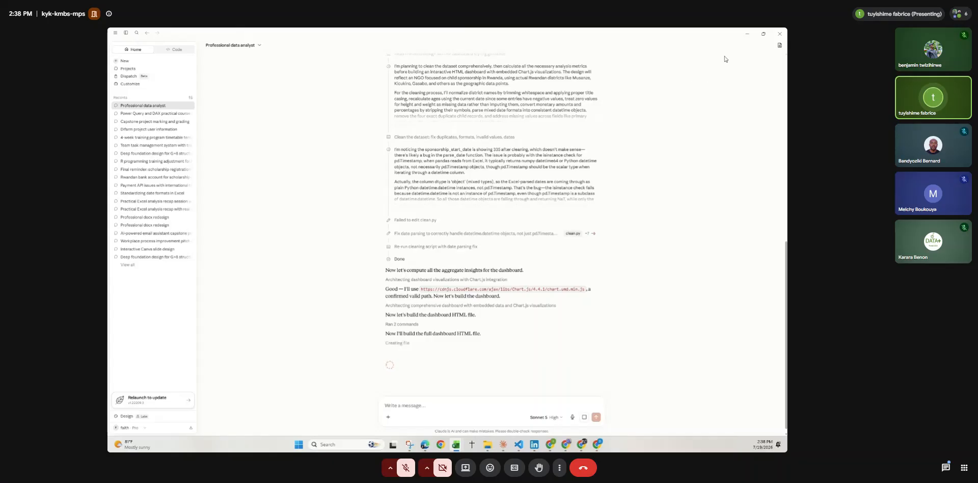
Return to the child sponsorship workbook in Excel, open the Claude add-in and restart it.
{"action": "left_click", "coordinate": [747, 35]}
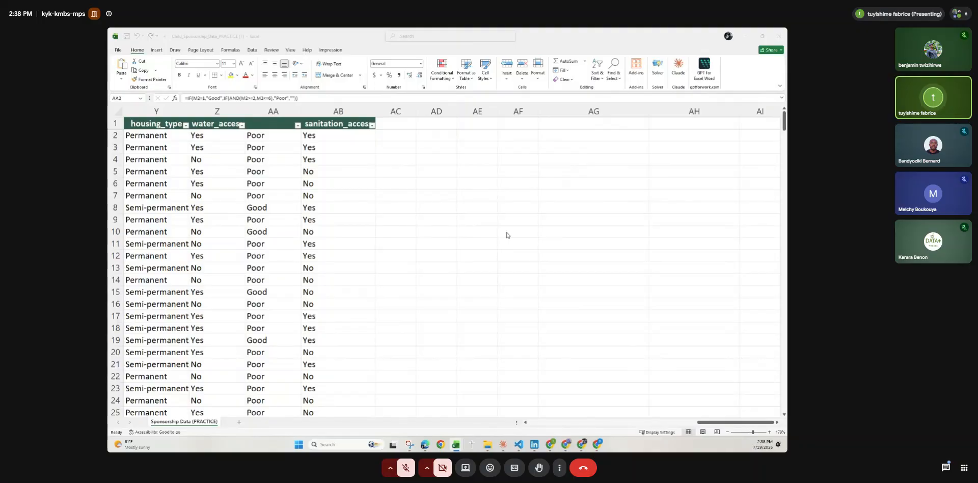
{"action": "scroll", "coordinate": [507, 235], "scroll_direction": "down", "scroll_amount": 6}
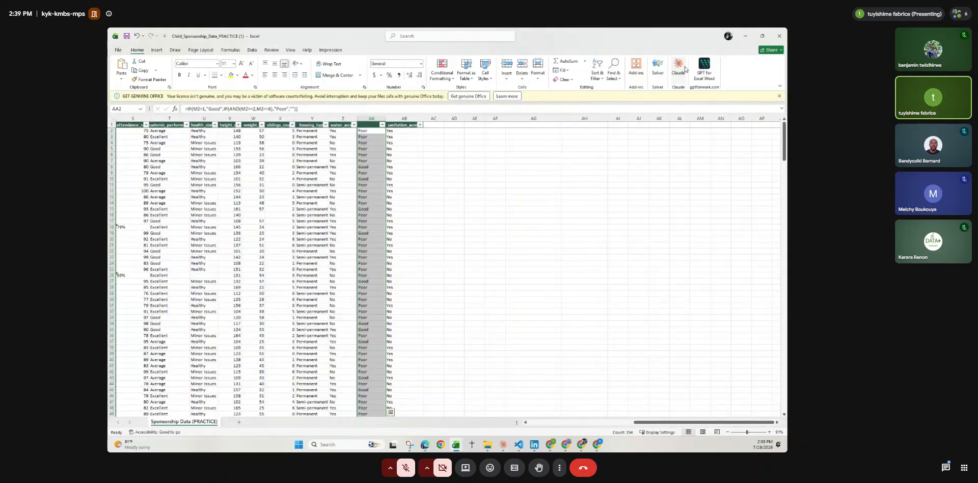
{"action": "left_click", "coordinate": [681, 68]}
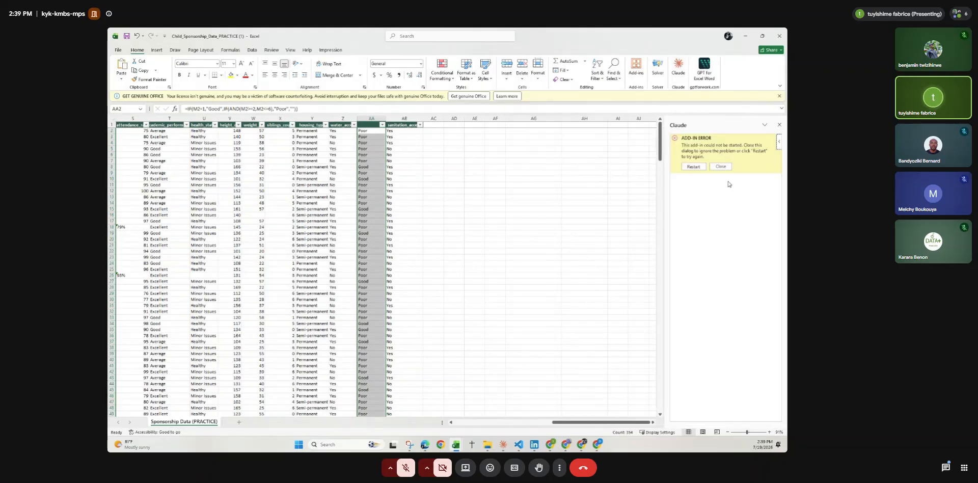
{"action": "left_click", "coordinate": [696, 165]}
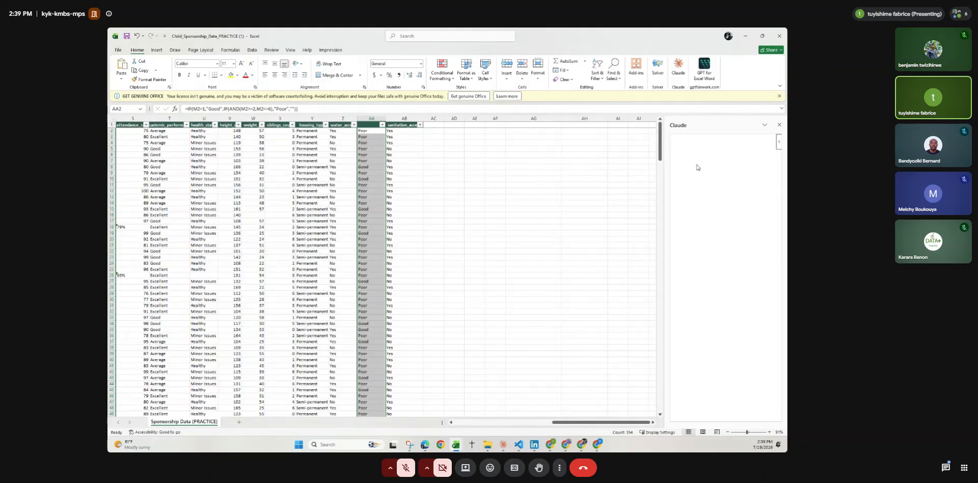
Sign in to the Claude add-in by connecting and authorizing Claude for Excel in the browser, and return to the workbook.
{"action": "left_click", "coordinate": [726, 301]}
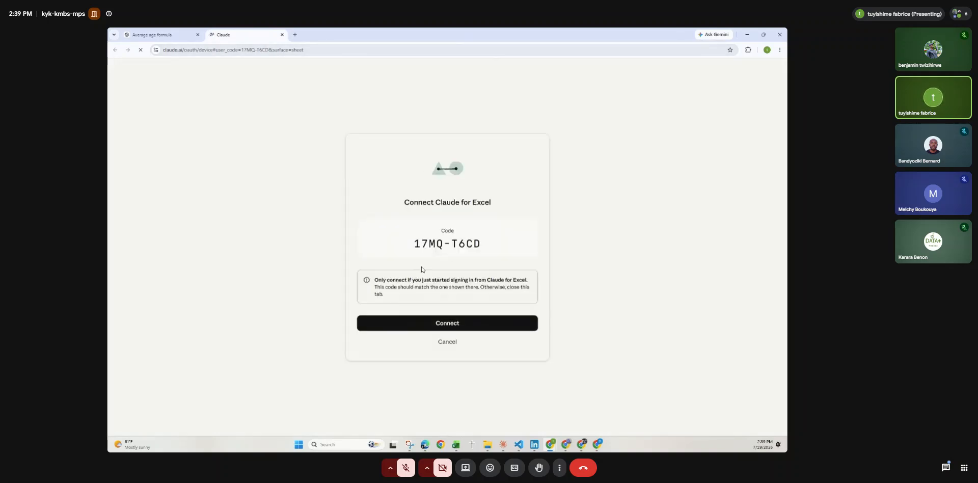
{"action": "left_click", "coordinate": [417, 323]}
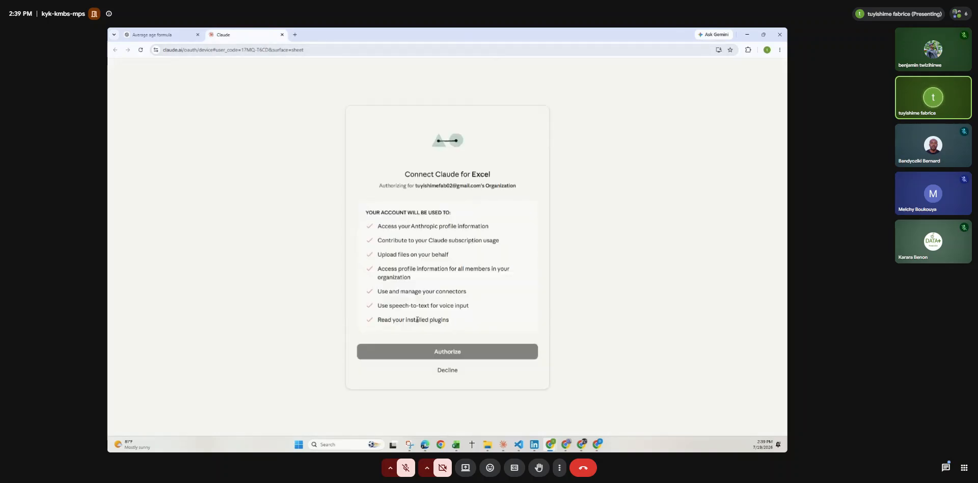
{"action": "left_click", "coordinate": [413, 356]}
{"action": "mouse_move", "coordinate": [456, 445]}
{"action": "left_click", "coordinate": [532, 408]}
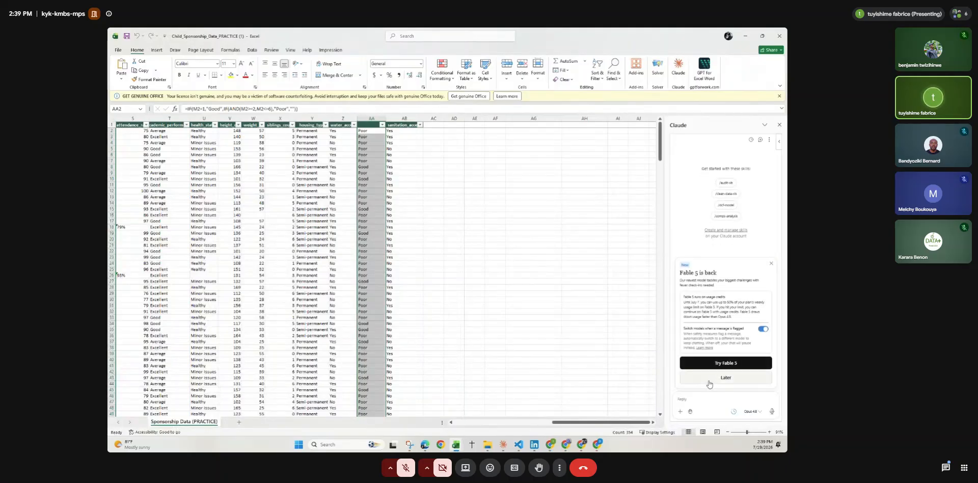
Dismiss the Fable 5 announcement in the Claude add-in and make its message box ready for a prompt.
{"action": "left_click", "coordinate": [710, 383]}
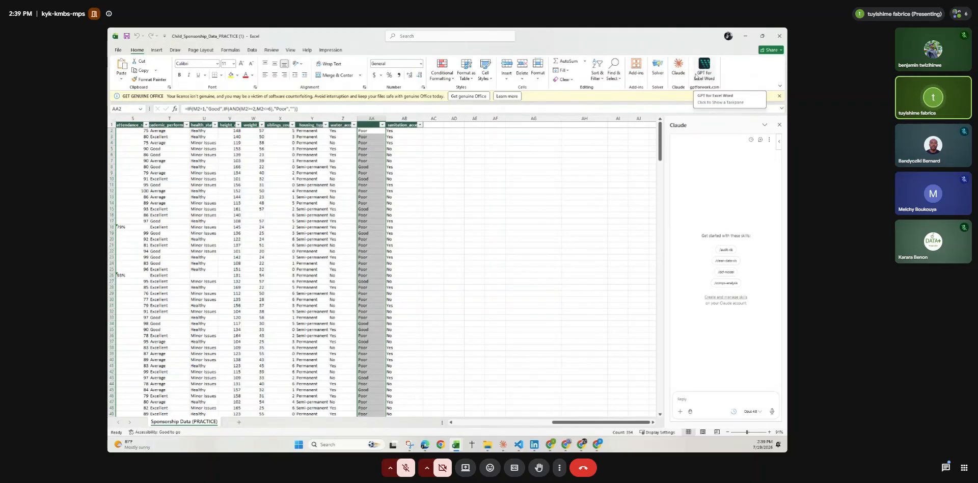
{"action": "left_click", "coordinate": [725, 399]}
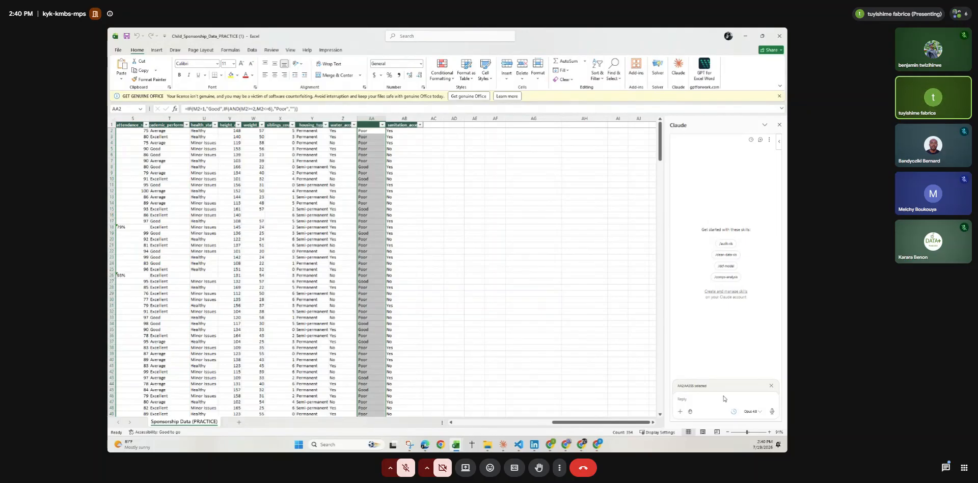
Switch to the Claude app and review the generated Child Sponsorship Dashboard preview from its headline figures to the Data Quality & Methodology section.
{"action": "left_click", "coordinate": [504, 445]}
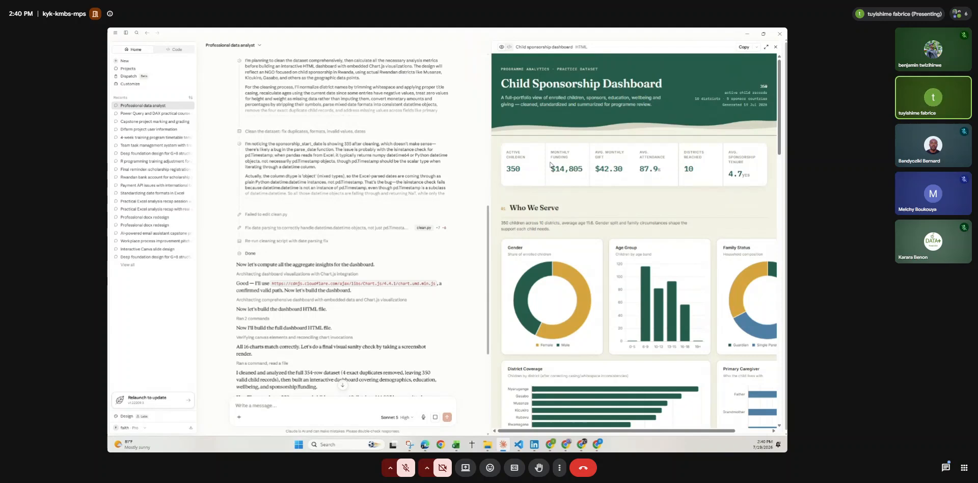
{"action": "scroll", "coordinate": [601, 207], "scroll_direction": "down", "scroll_amount": 3}
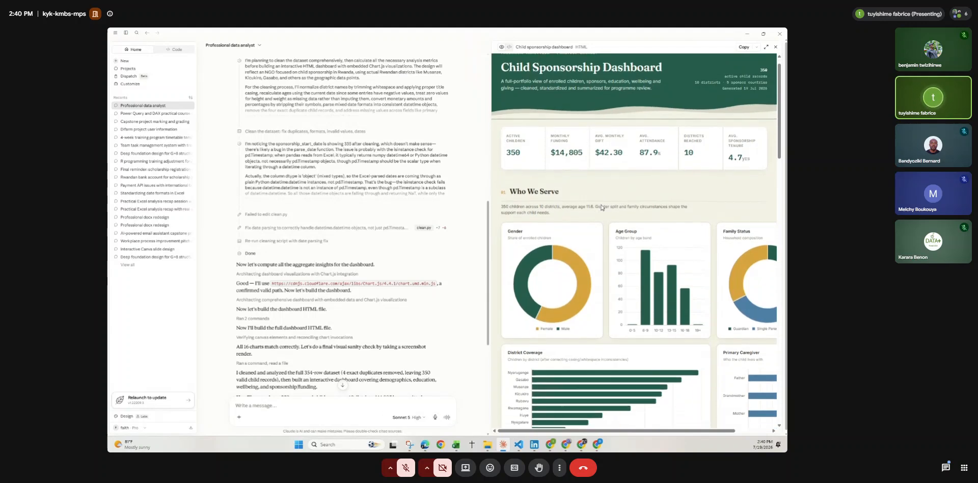
{"action": "scroll", "coordinate": [601, 208], "scroll_direction": "down", "scroll_amount": 1}
{"action": "scroll", "coordinate": [601, 207], "scroll_direction": "right", "scroll_amount": 2}
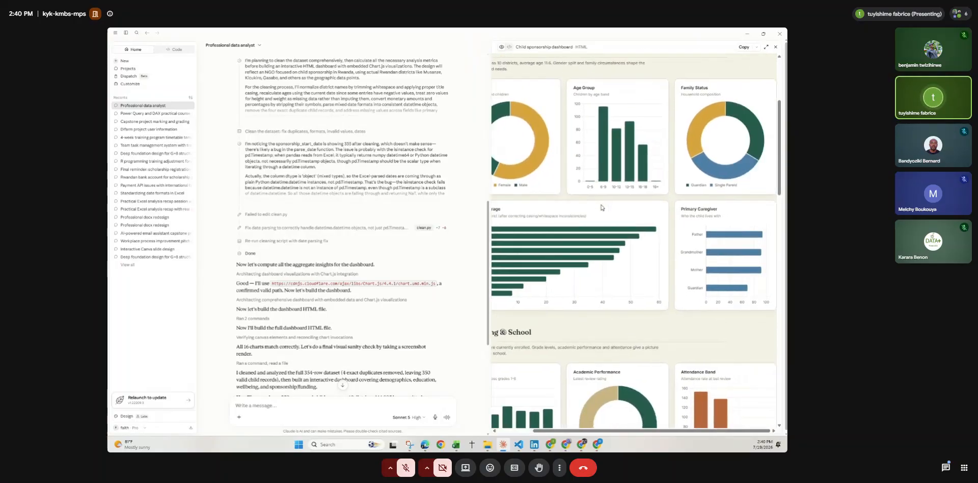
{"action": "scroll", "coordinate": [601, 207], "scroll_direction": "up", "scroll_amount": 4}
{"action": "scroll", "coordinate": [672, 133], "scroll_direction": "left", "scroll_amount": 2}
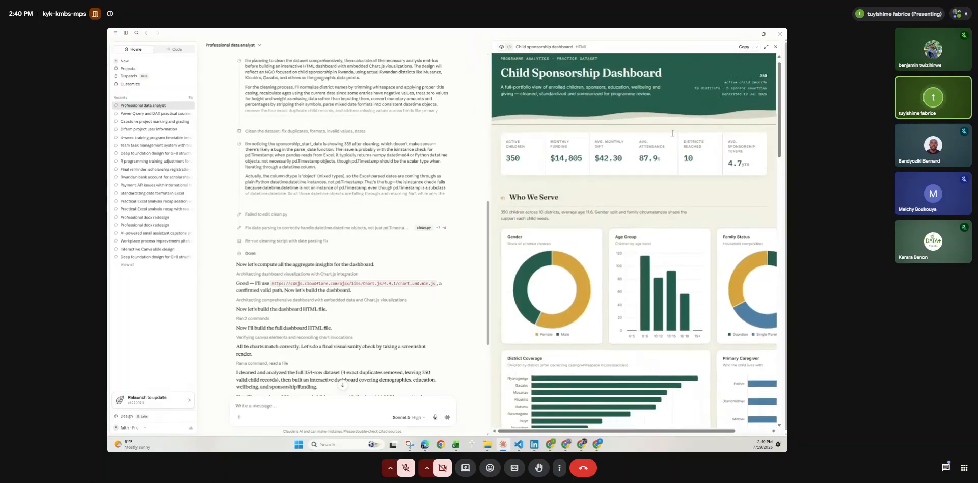
{"action": "scroll", "coordinate": [600, 196], "scroll_direction": "down", "scroll_amount": 10}
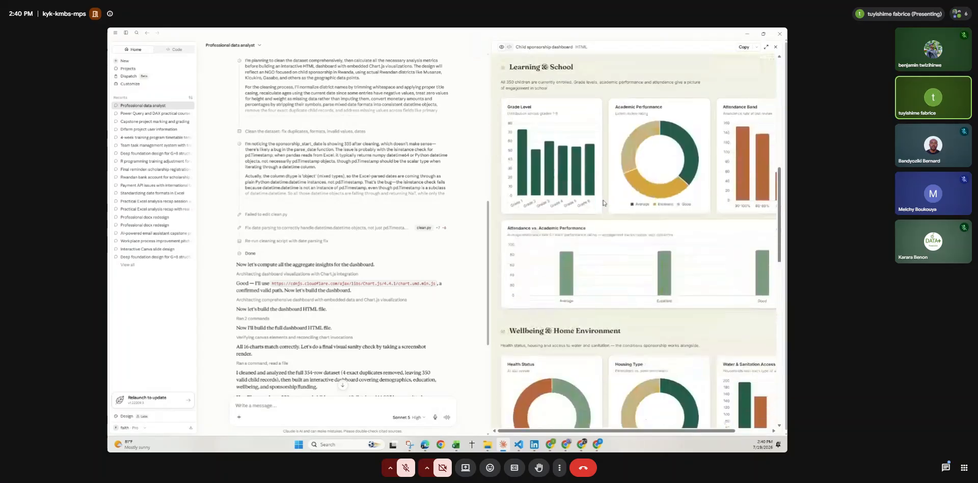
{"action": "scroll", "coordinate": [603, 203], "scroll_direction": "down", "scroll_amount": 5}
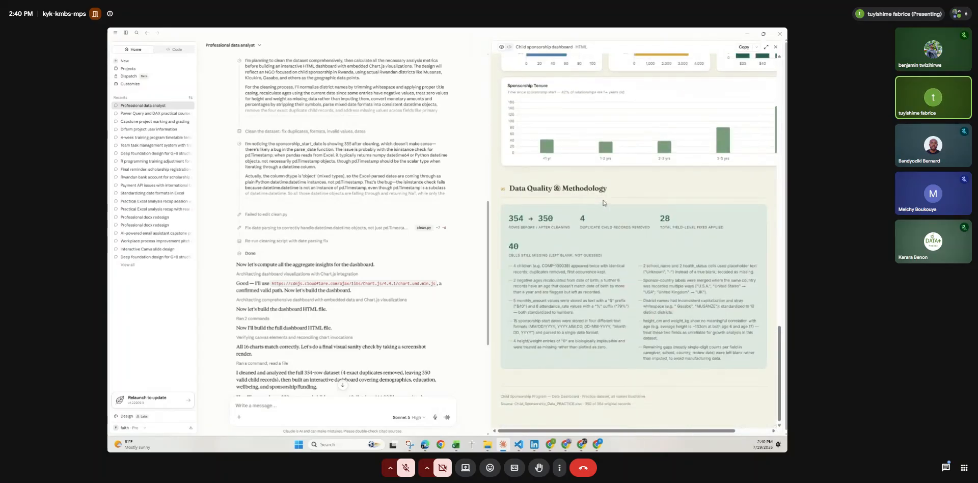
{"action": "scroll", "coordinate": [603, 203], "scroll_direction": "up", "scroll_amount": 15}
{"action": "scroll", "coordinate": [603, 202], "scroll_direction": "right", "scroll_amount": 2}
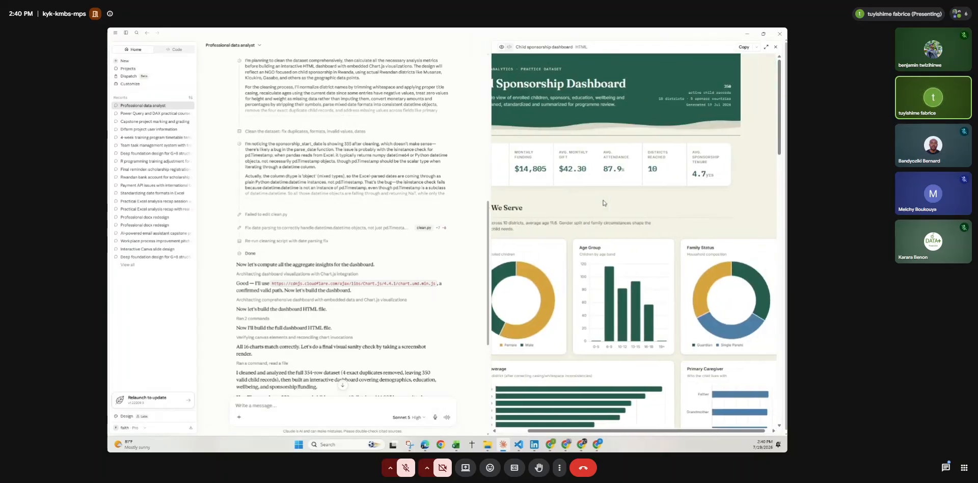
{"action": "scroll", "coordinate": [603, 203], "scroll_direction": "left", "scroll_amount": 2}
{"action": "scroll", "coordinate": [603, 203], "scroll_direction": "down", "scroll_amount": 3}
{"action": "scroll", "coordinate": [603, 203], "scroll_direction": "up", "scroll_amount": 3}
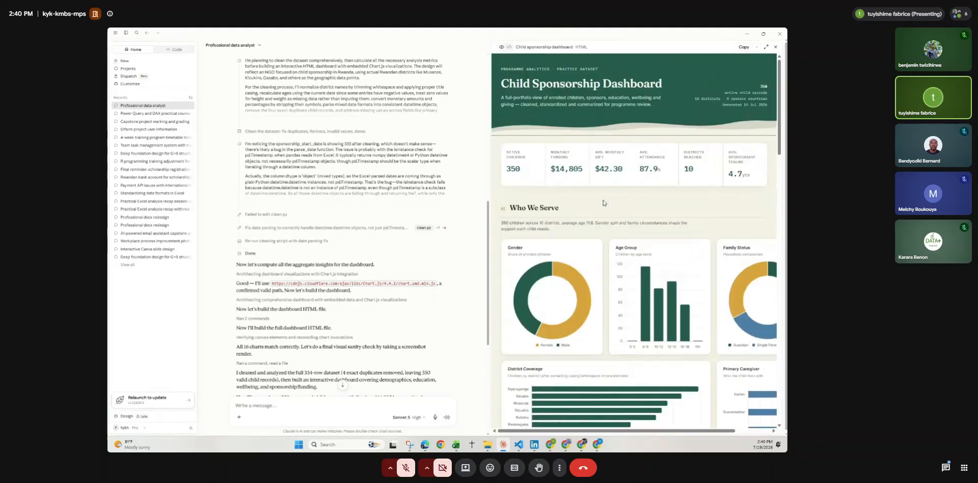
Download the Child sponsorship dashboard file from the end of Claude's reply and open it in the browser.
{"action": "scroll", "coordinate": [445, 317], "scroll_direction": "down", "scroll_amount": 5}
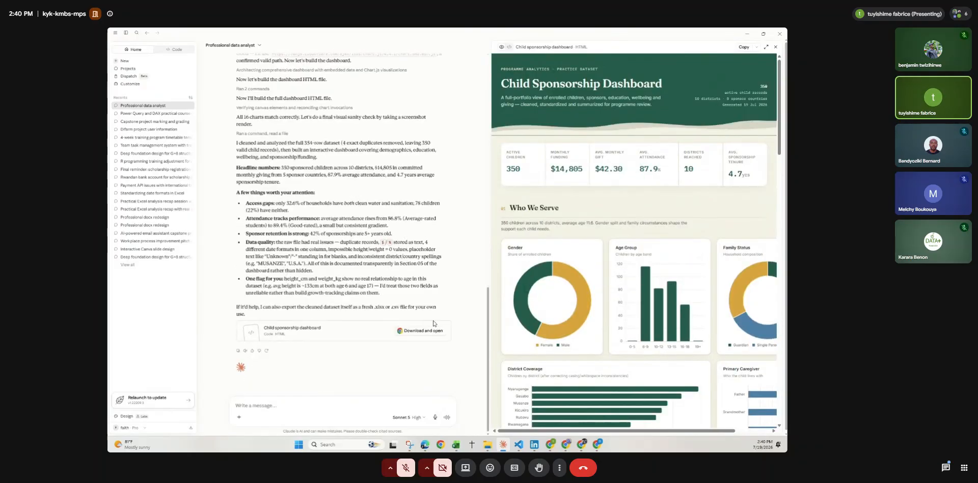
{"action": "left_click", "coordinate": [420, 331]}
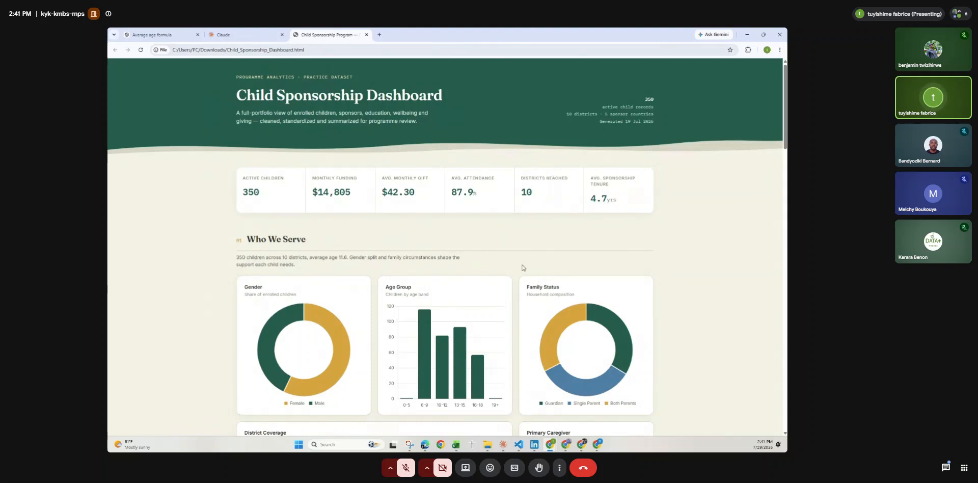
Return to the Claude conversation and look through the available models, keeping Sonnet 5 selected.
{"action": "left_click", "coordinate": [503, 444]}
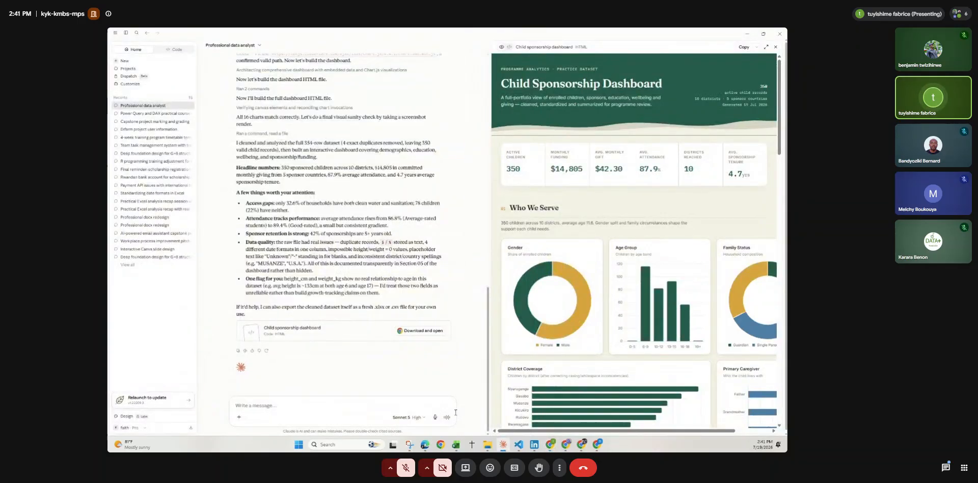
{"action": "left_click", "coordinate": [416, 418]}
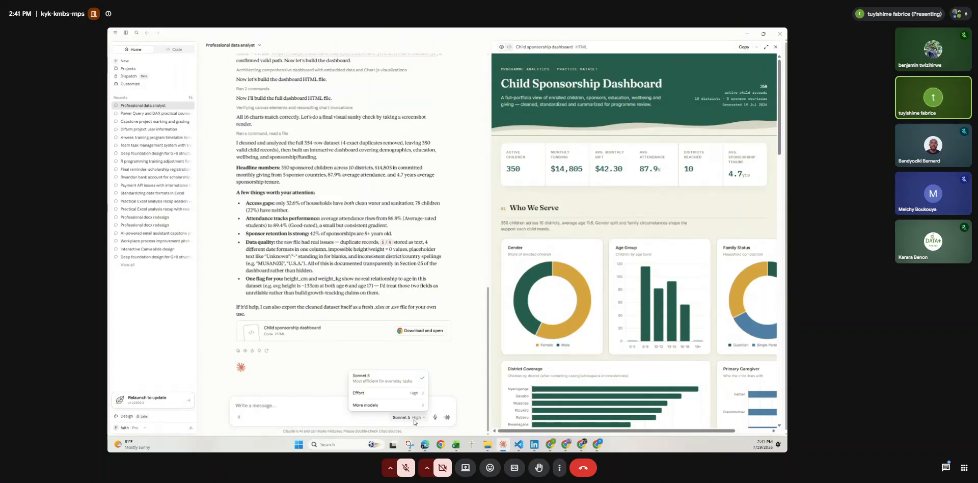
{"action": "left_click", "coordinate": [382, 378]}
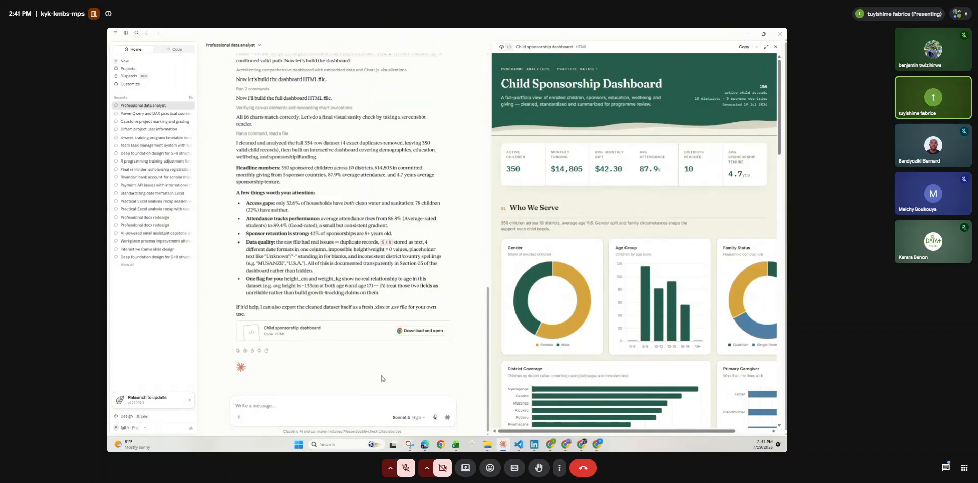
{"action": "left_click", "coordinate": [409, 417]}
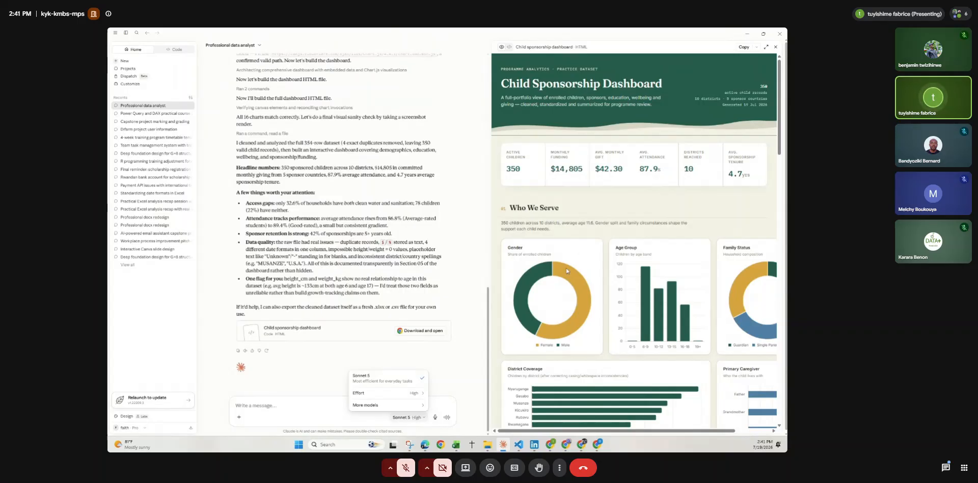
{"action": "mouse_move", "coordinate": [403, 406]}
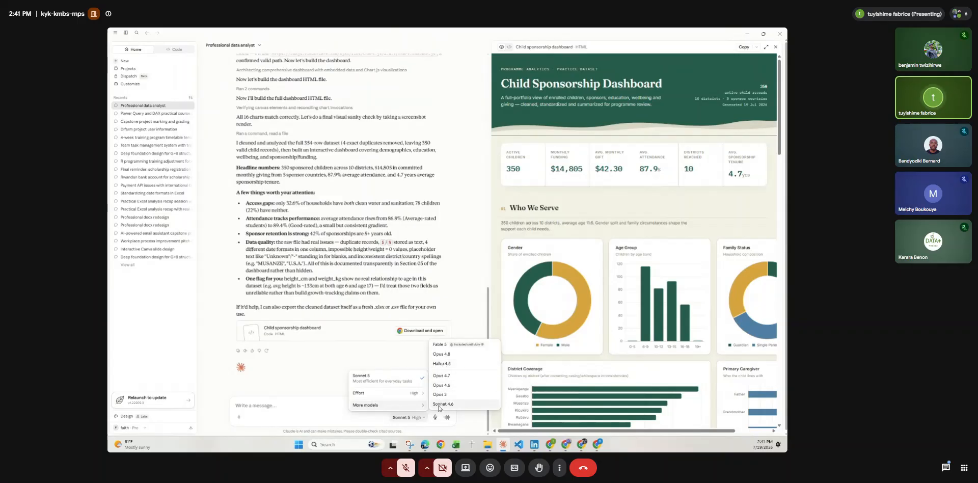
{"action": "left_click", "coordinate": [340, 433]}
{"action": "left_click", "coordinate": [377, 419]}
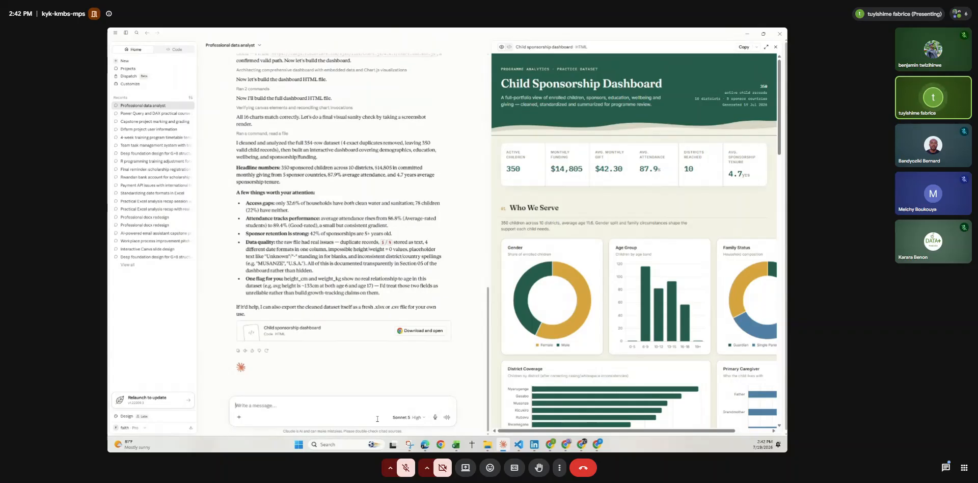
Go back to the sent dashboard prompt at the start of the conversation and highlight part of its wording.
{"action": "scroll", "coordinate": [283, 109], "scroll_direction": "up", "scroll_amount": 15}
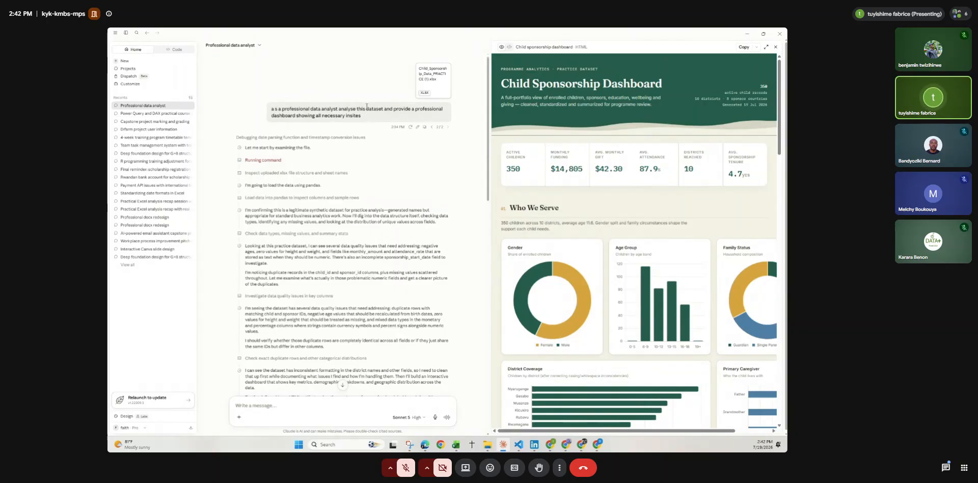
{"action": "left_click_drag", "start_coordinate": [363, 109], "coordinate": [347, 109]}
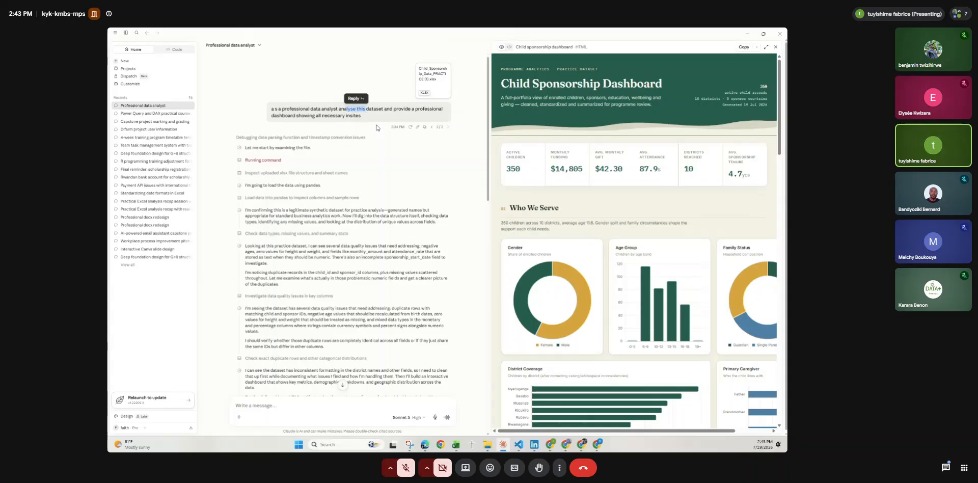
Switch to the browser and look through the full Child Sponsorship Dashboard page down to its Data Quality & Methodology section and back.
{"action": "left_click", "coordinate": [425, 444]}
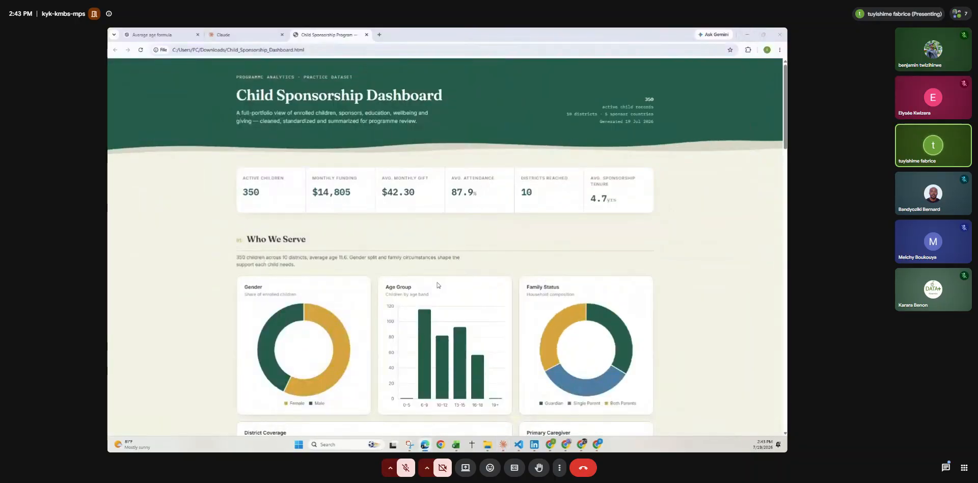
{"action": "mouse_move", "coordinate": [423, 332]}
{"action": "scroll", "coordinate": [422, 332], "scroll_direction": "down", "scroll_amount": 20}
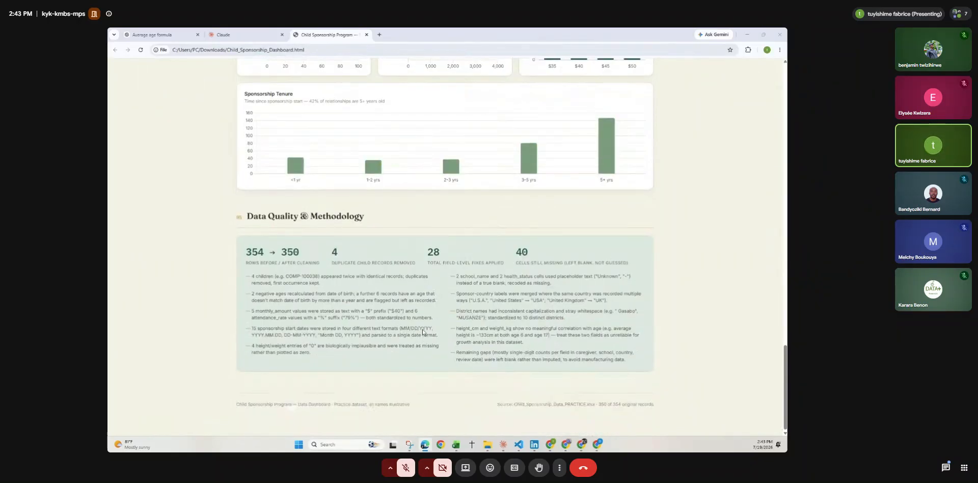
{"action": "scroll", "coordinate": [423, 332], "scroll_direction": "up", "scroll_amount": 20}
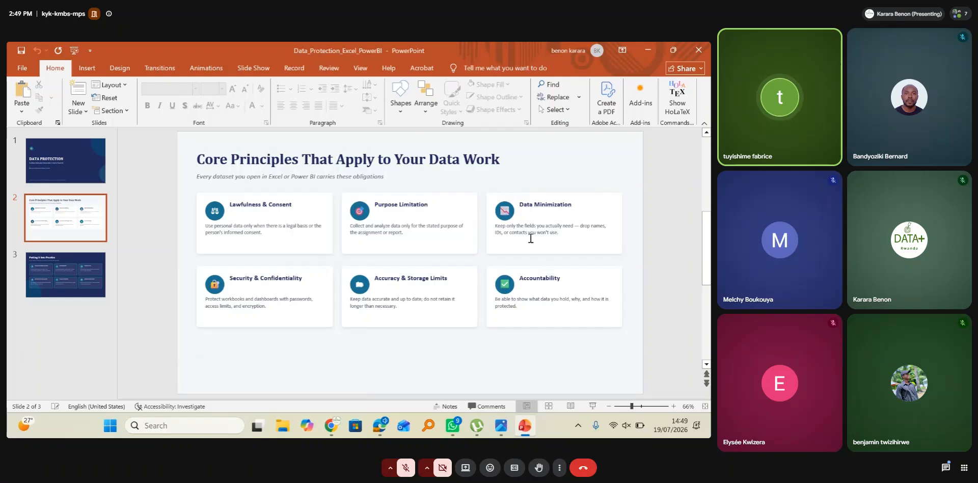
Start the data protection slide show from the "Core Principles That Apply to Your Data Work" slide and advance to "Putting It Into Practice".
{"action": "left_click", "coordinate": [592, 406]}
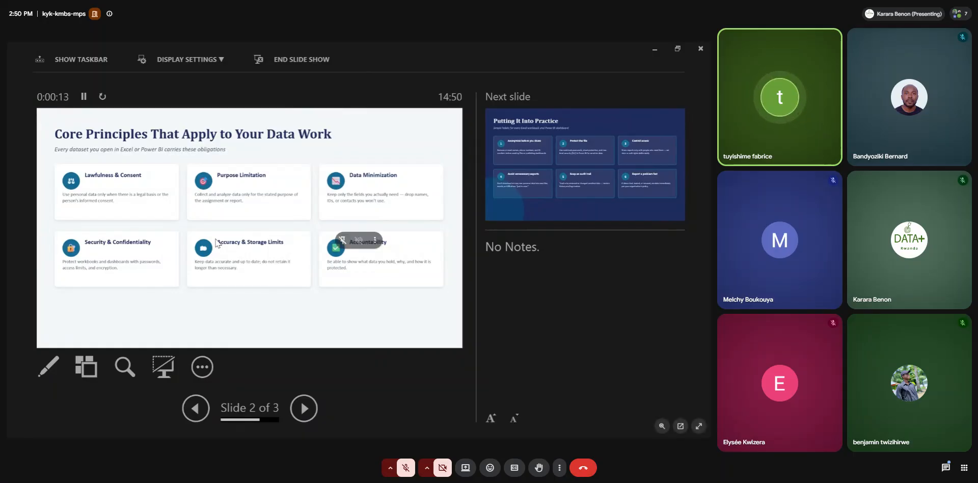
{"action": "left_click", "coordinate": [701, 426]}
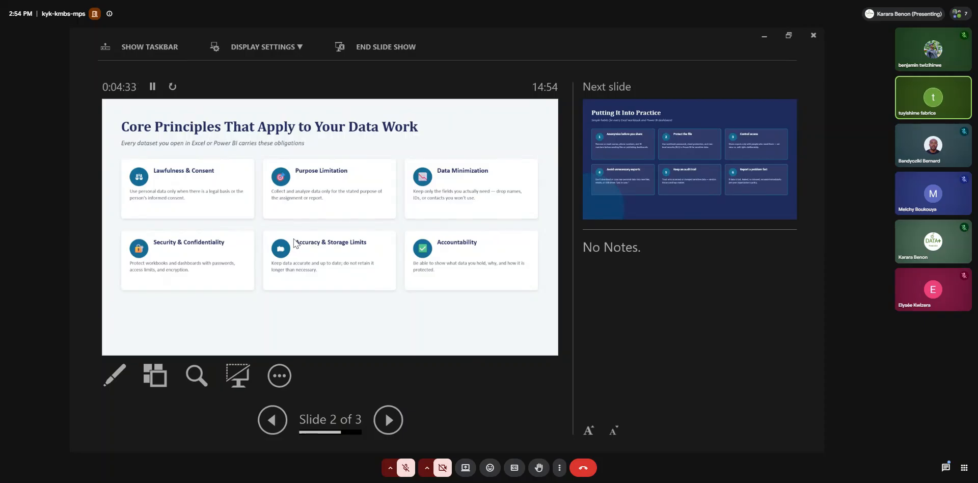
{"action": "key", "text": "Right"}
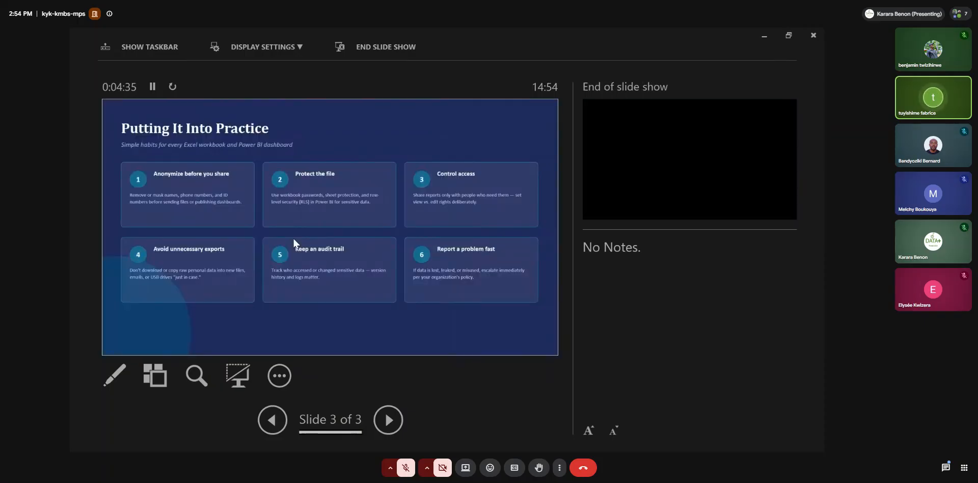
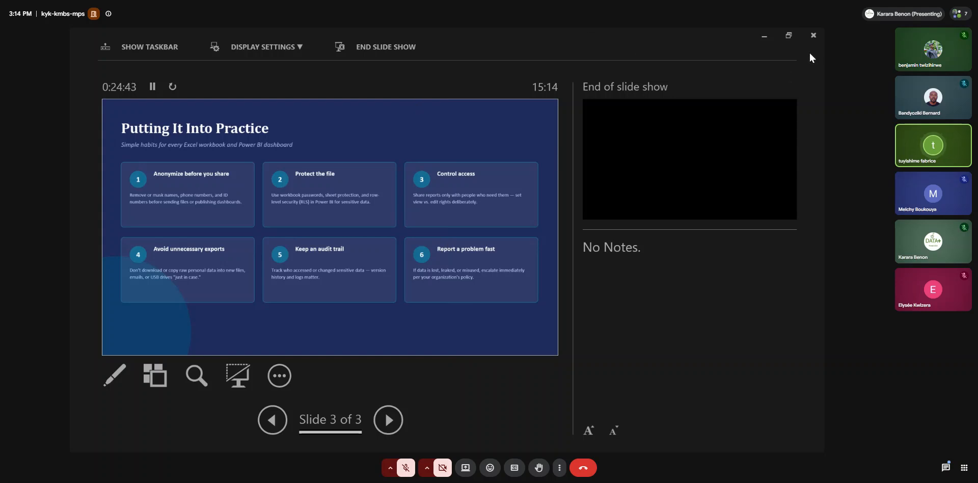
End the slide show and close the Data_Protection_Excel_PowerBI presentation.
{"action": "left_click", "coordinate": [815, 38]}
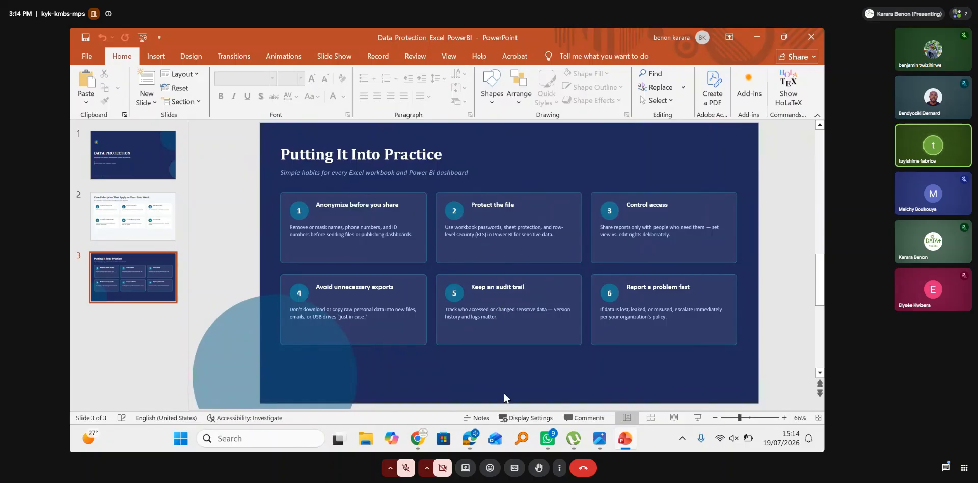
{"action": "left_click", "coordinate": [810, 36]}
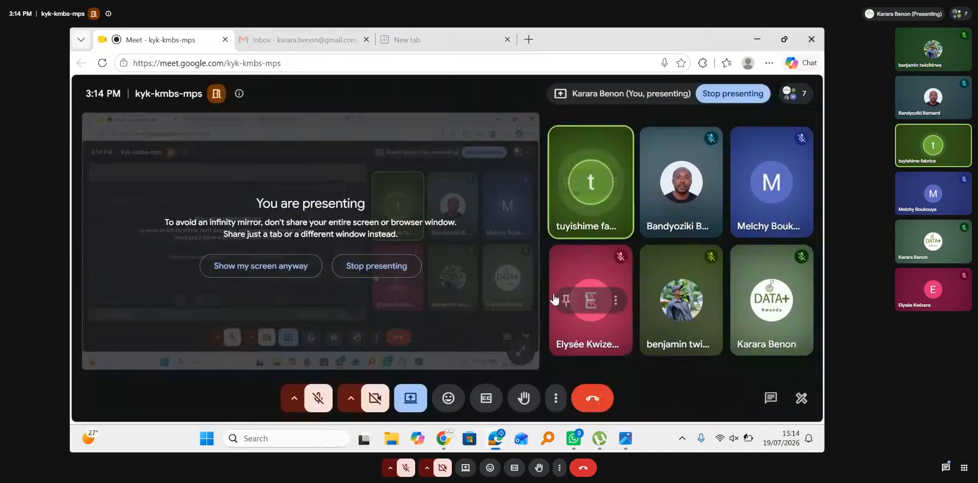
Stop sharing the screen in the Google Meet call.
{"action": "left_click", "coordinate": [405, 401]}
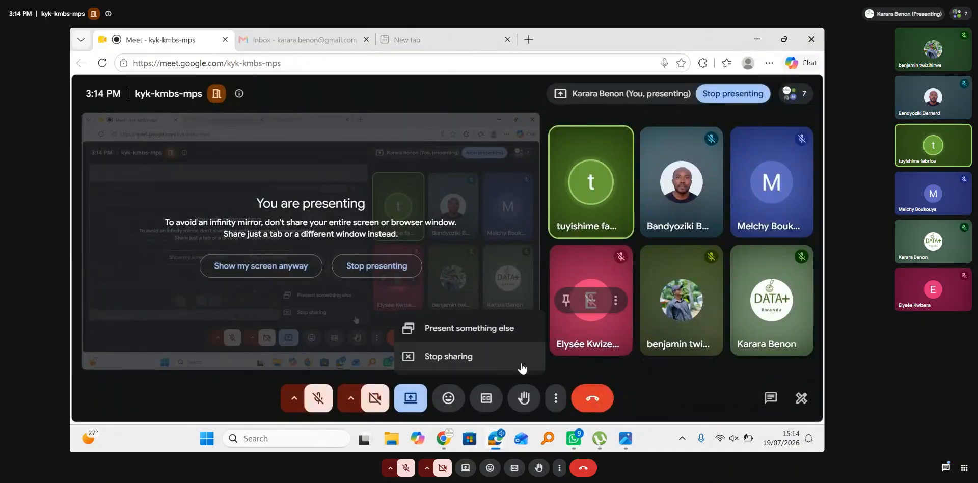
{"action": "left_click", "coordinate": [449, 356]}
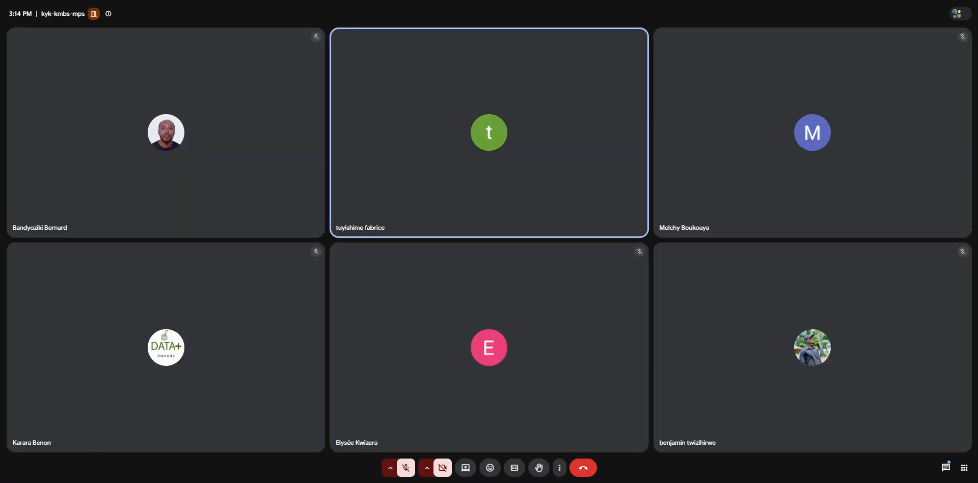